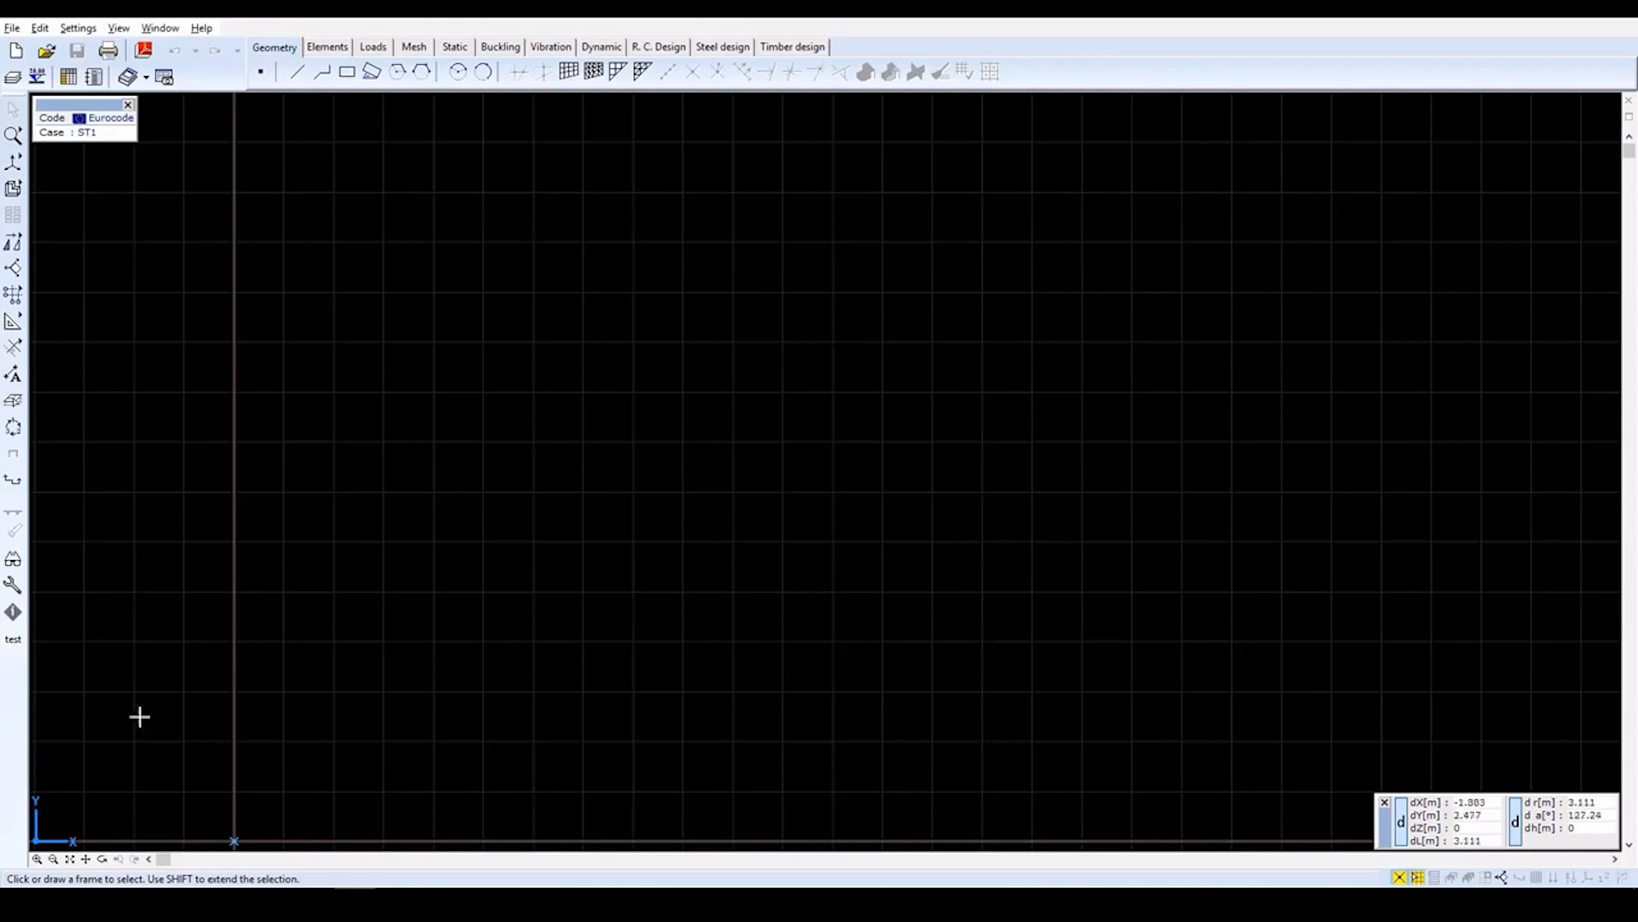
# Start directly drawing a slab element and assign it the concrete C25/30 material from the Eurocode library.
pyautogui.click(329, 48)
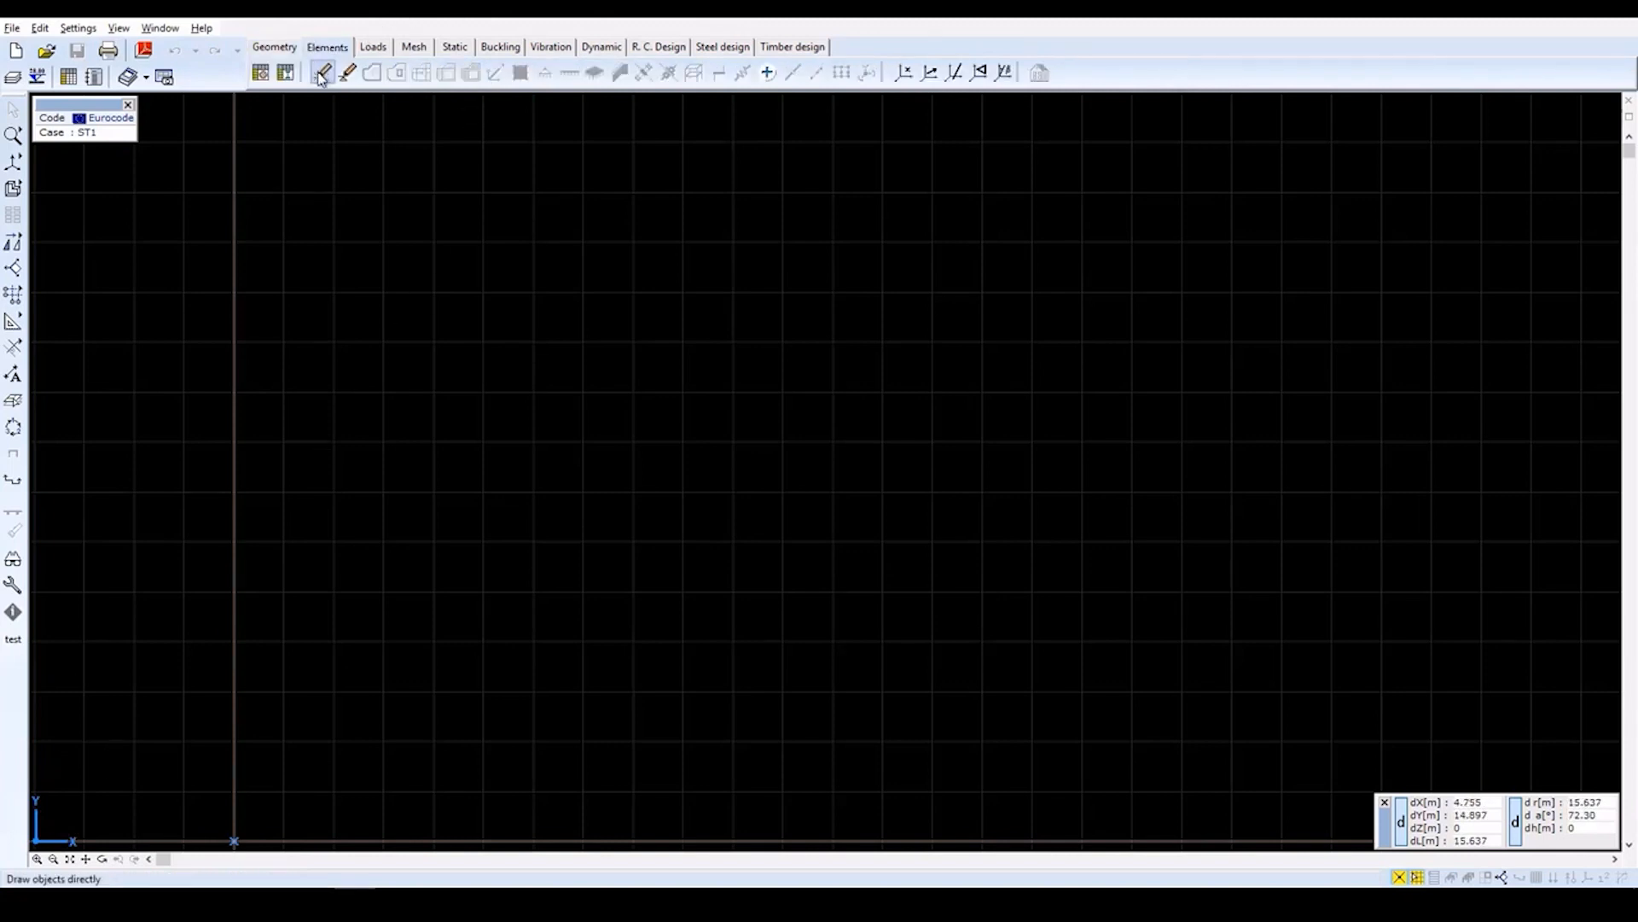
pyautogui.click(321, 75)
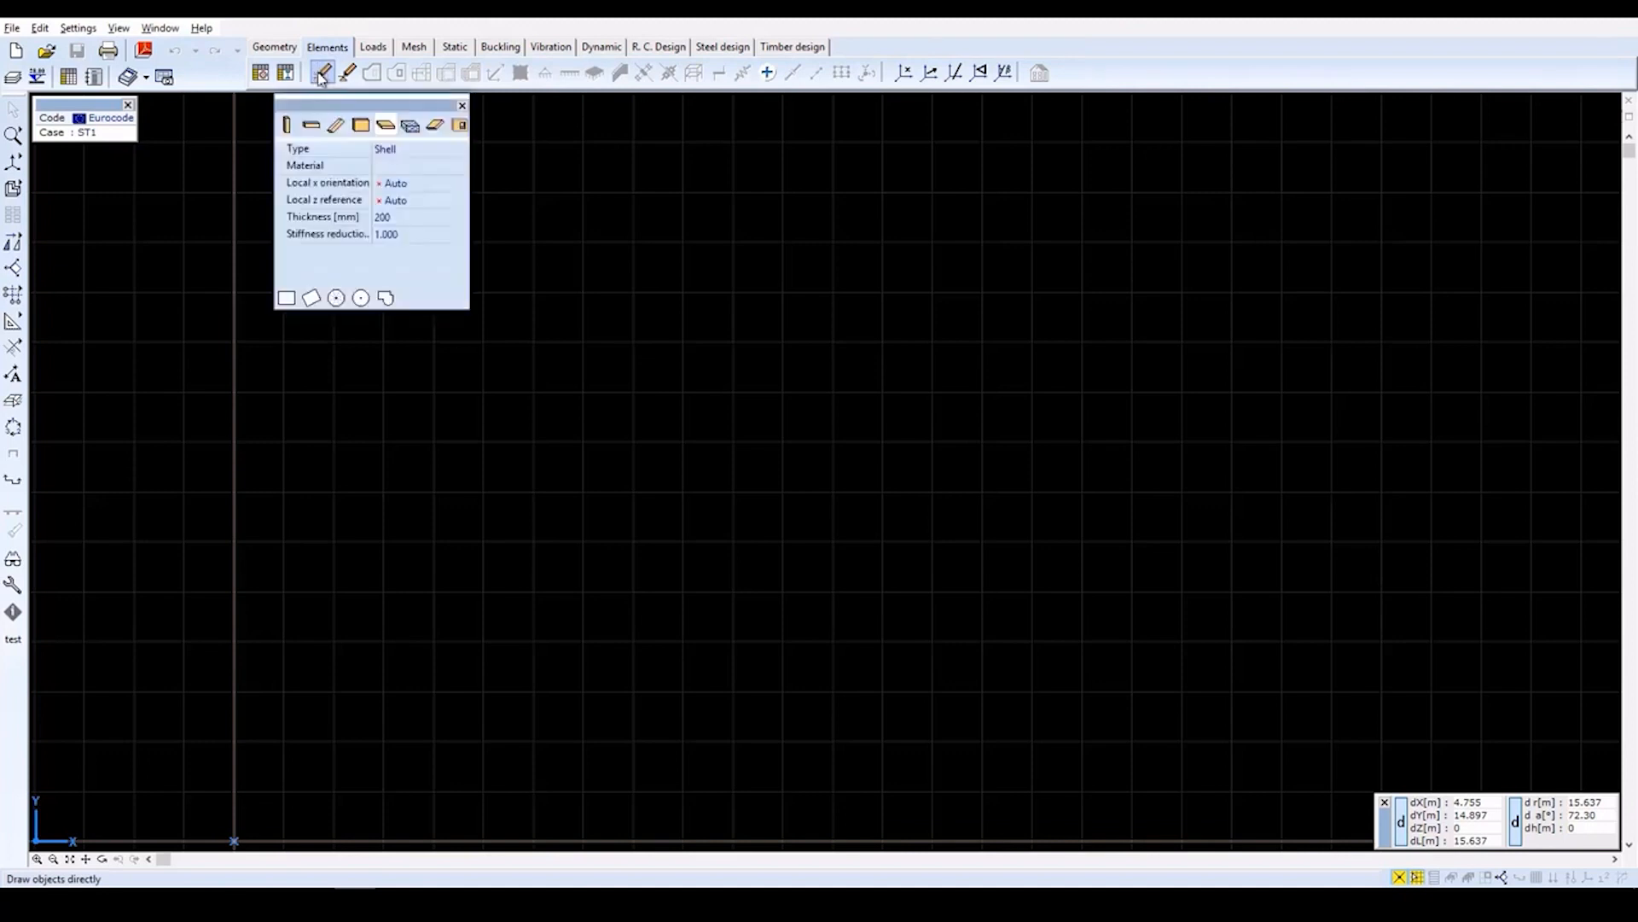
pyautogui.click(386, 130)
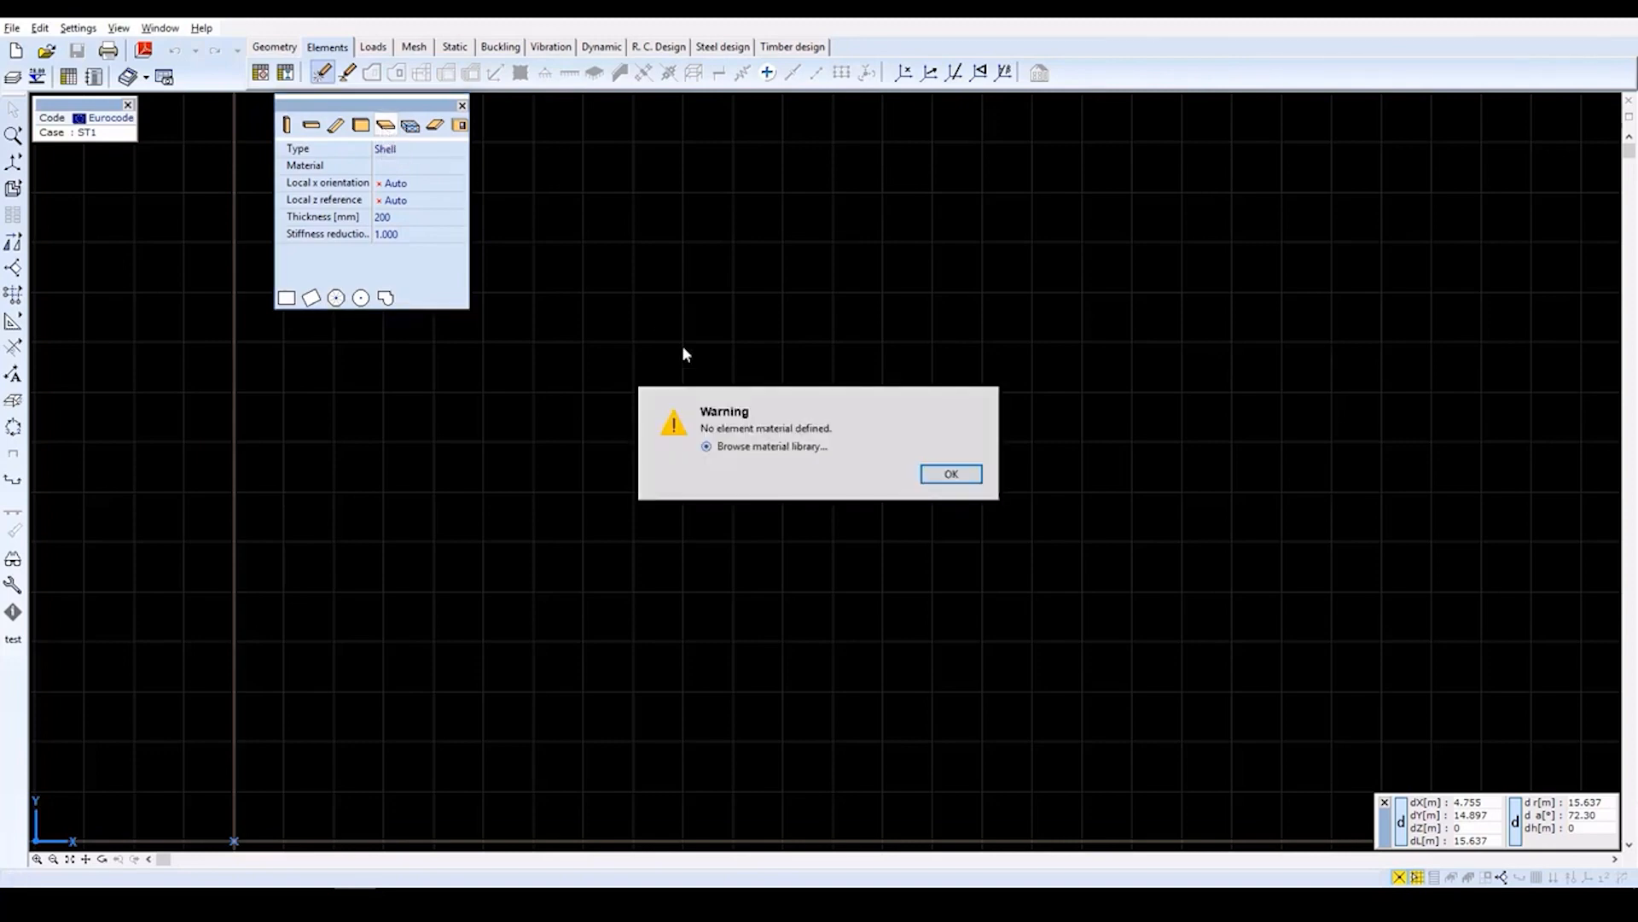
pyautogui.click(951, 476)
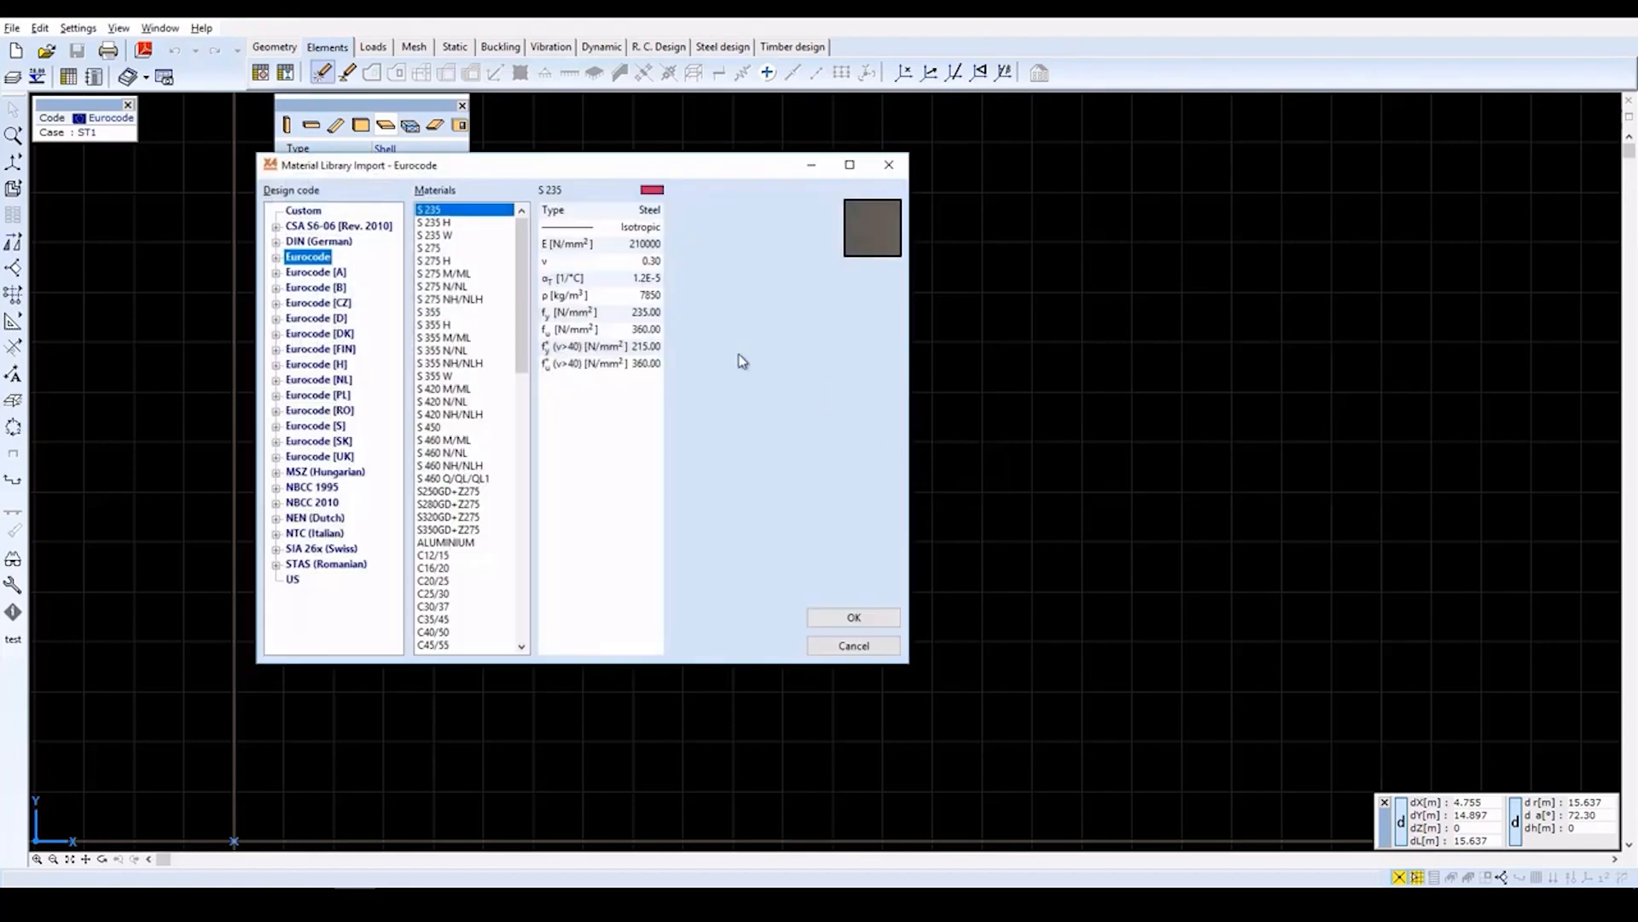
pyautogui.click(465, 594)
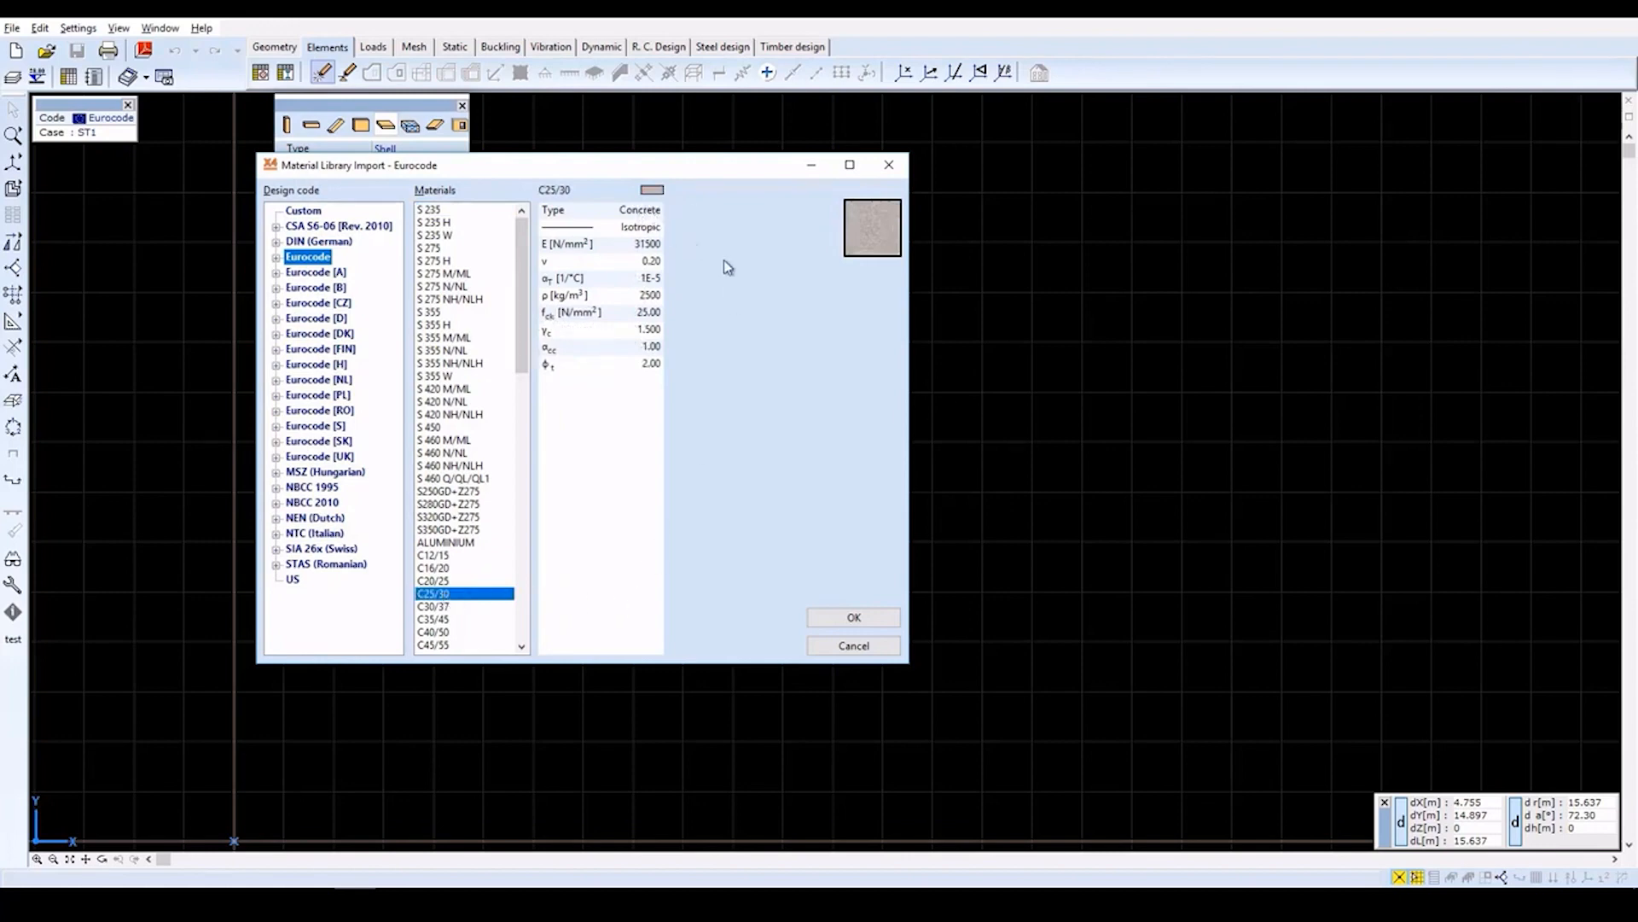
pyautogui.click(854, 618)
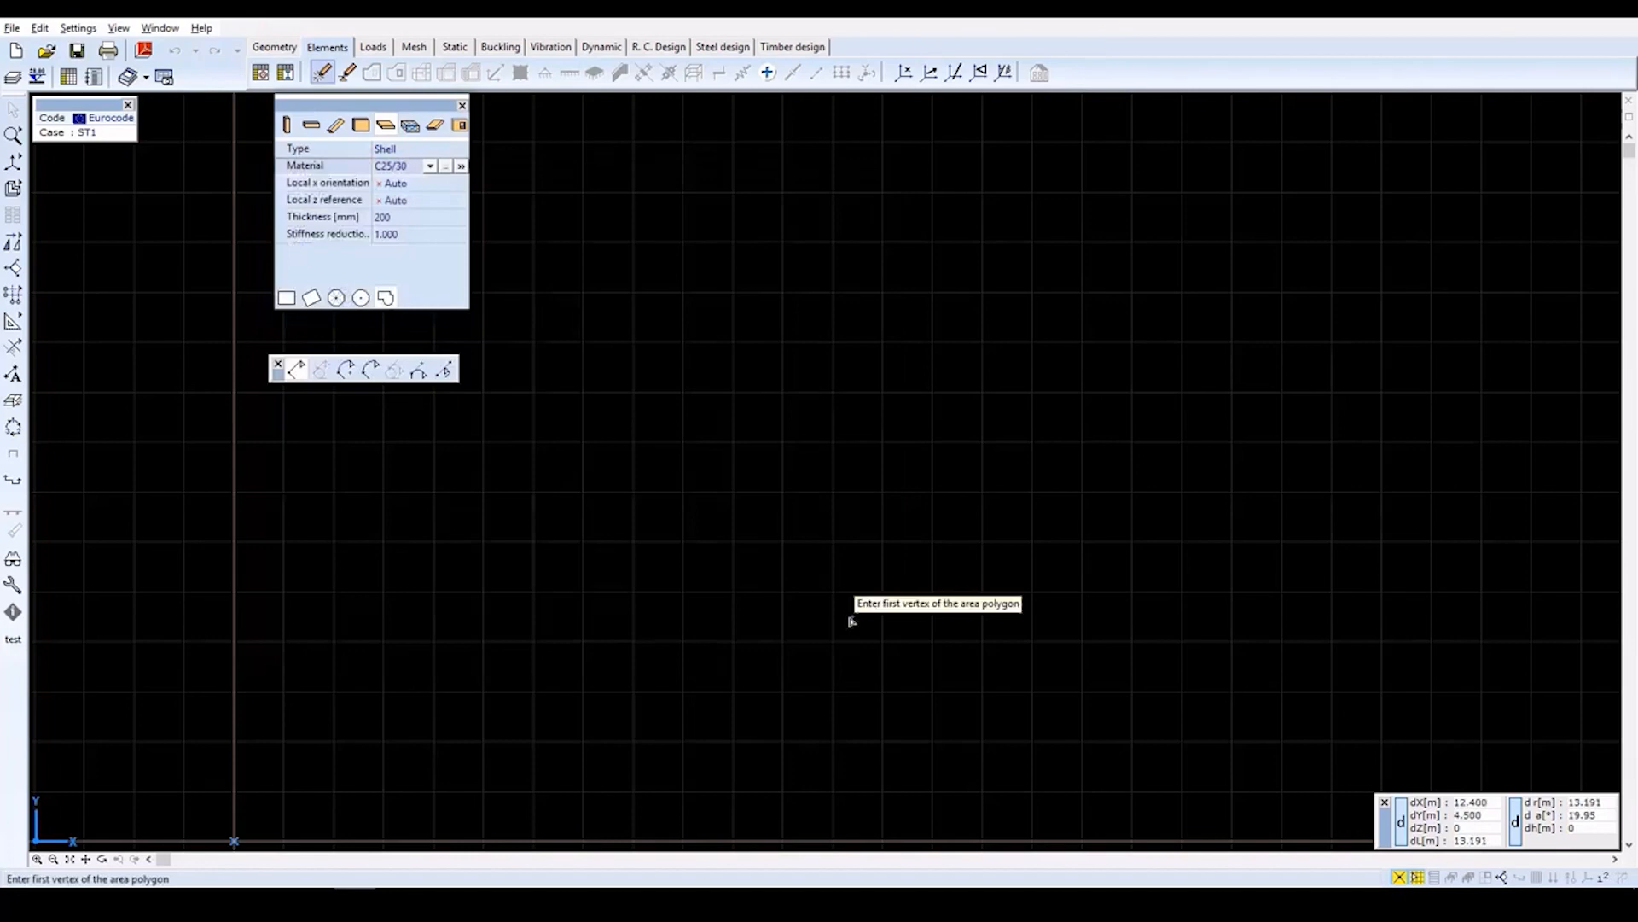
# Set the slab's element type to Plate and its thickness to 200 mm.
pyautogui.click(410, 152)
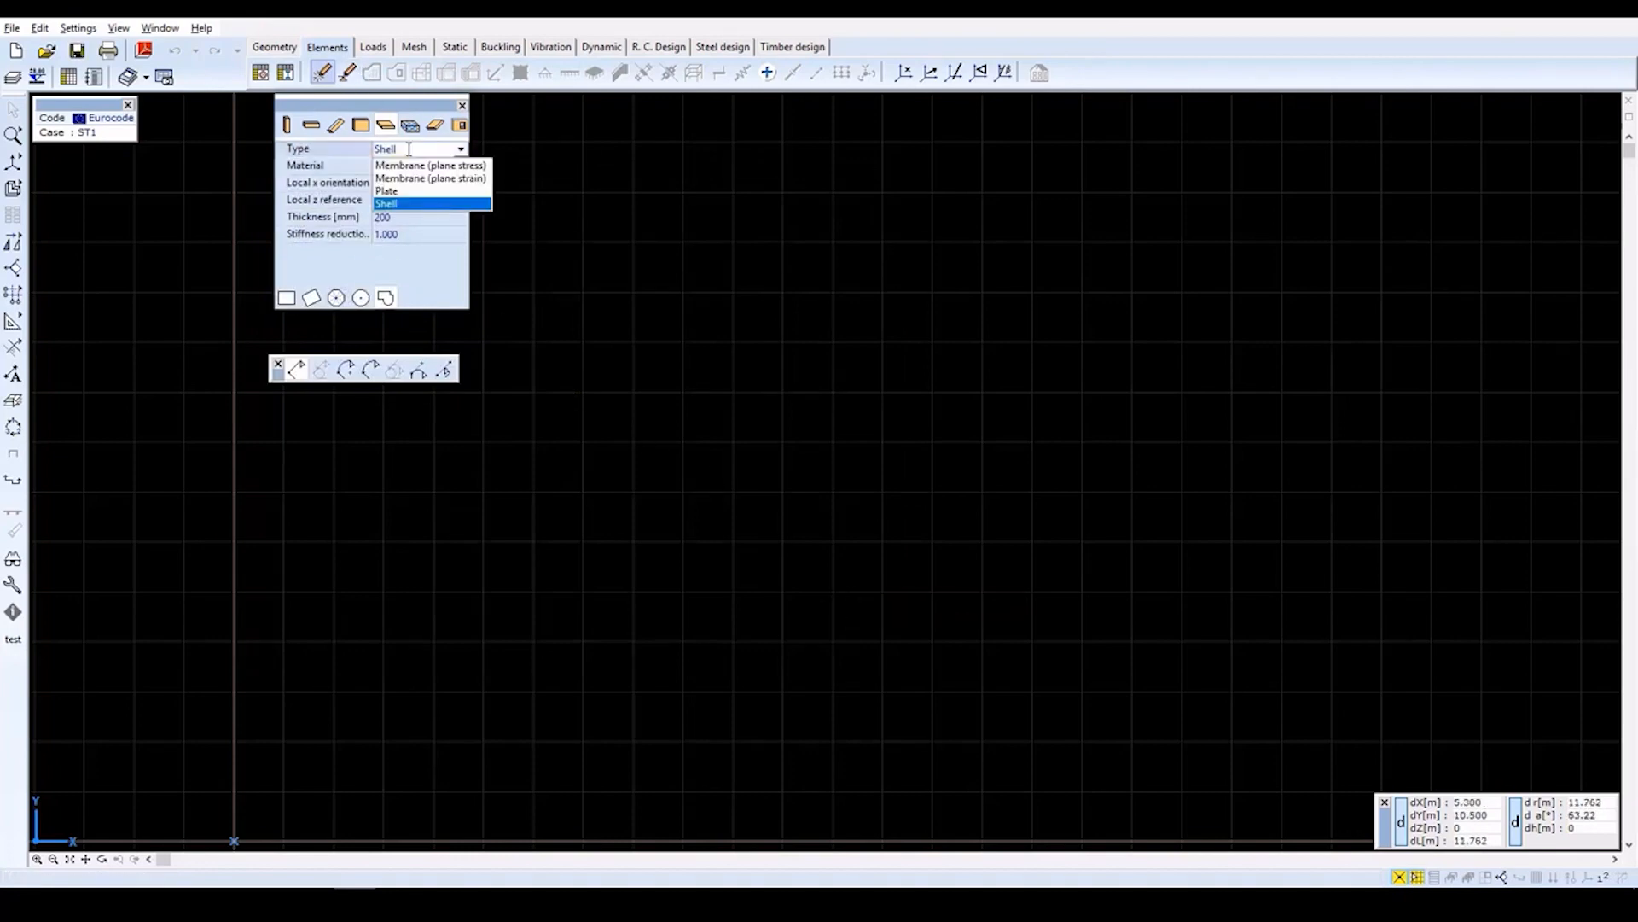
pyautogui.click(389, 191)
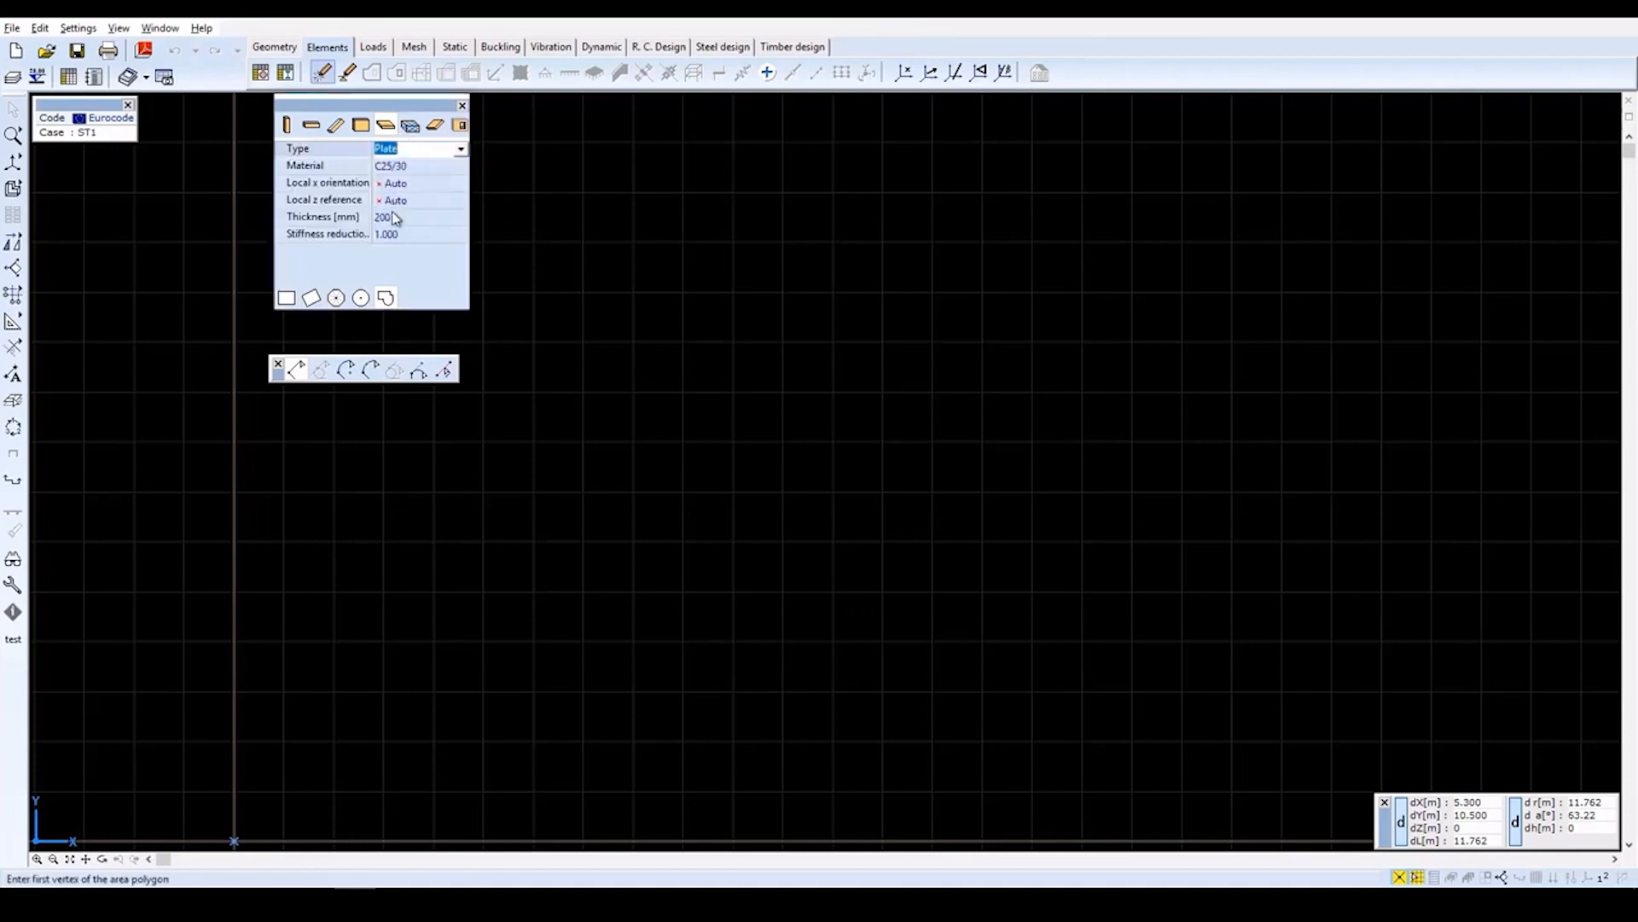
pyautogui.click(393, 216)
pyautogui.write('200')
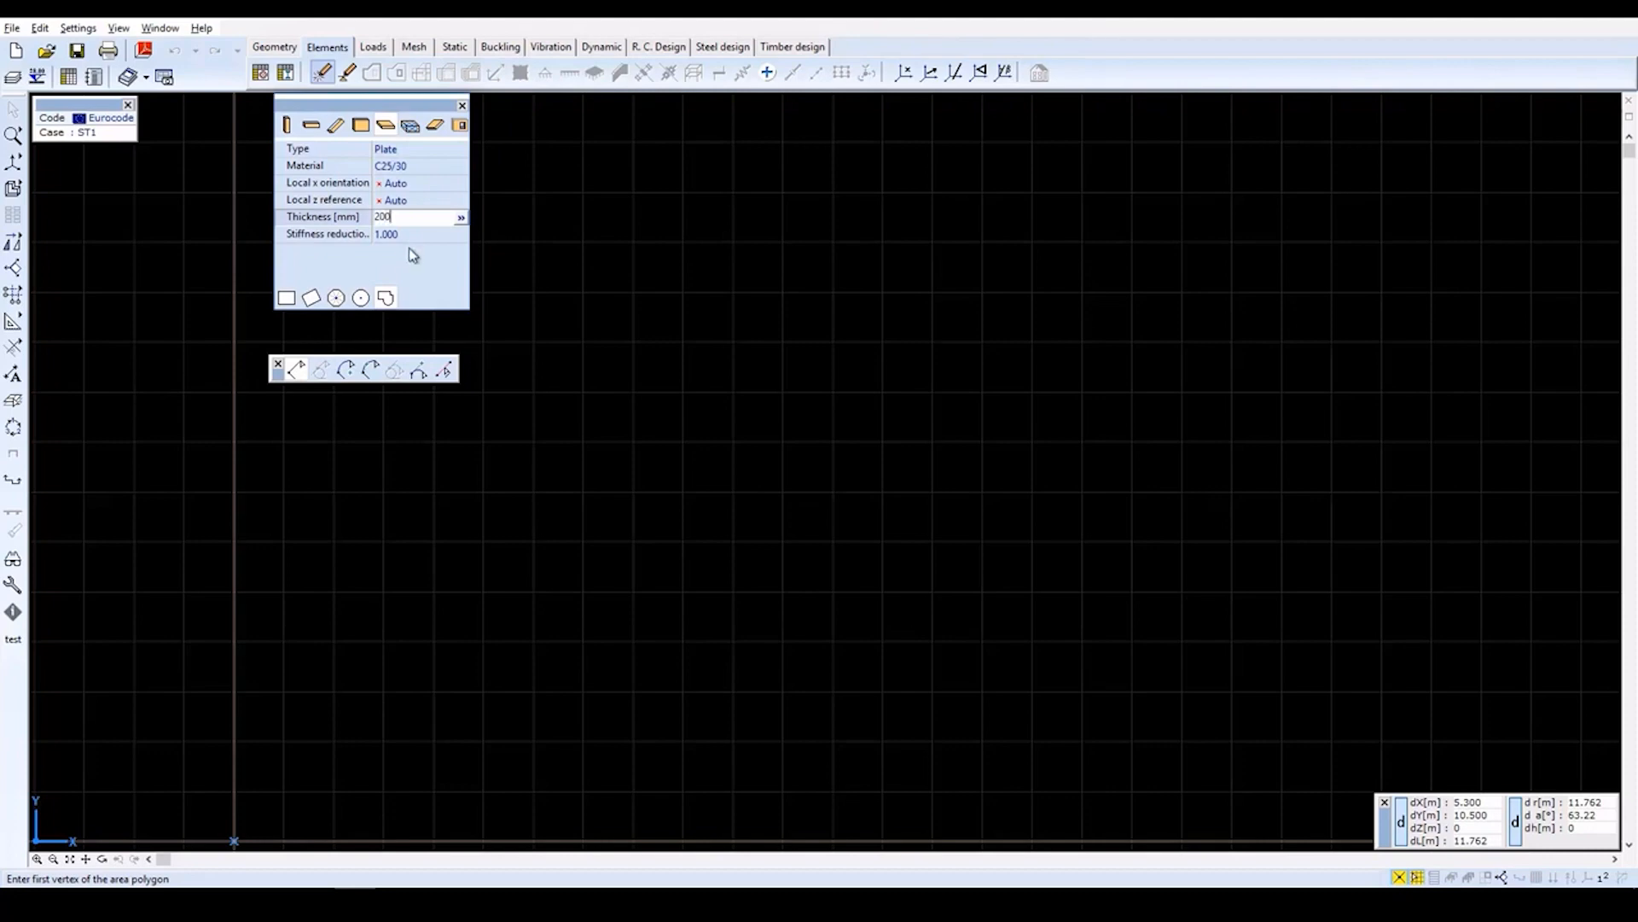
pyautogui.press('Return')
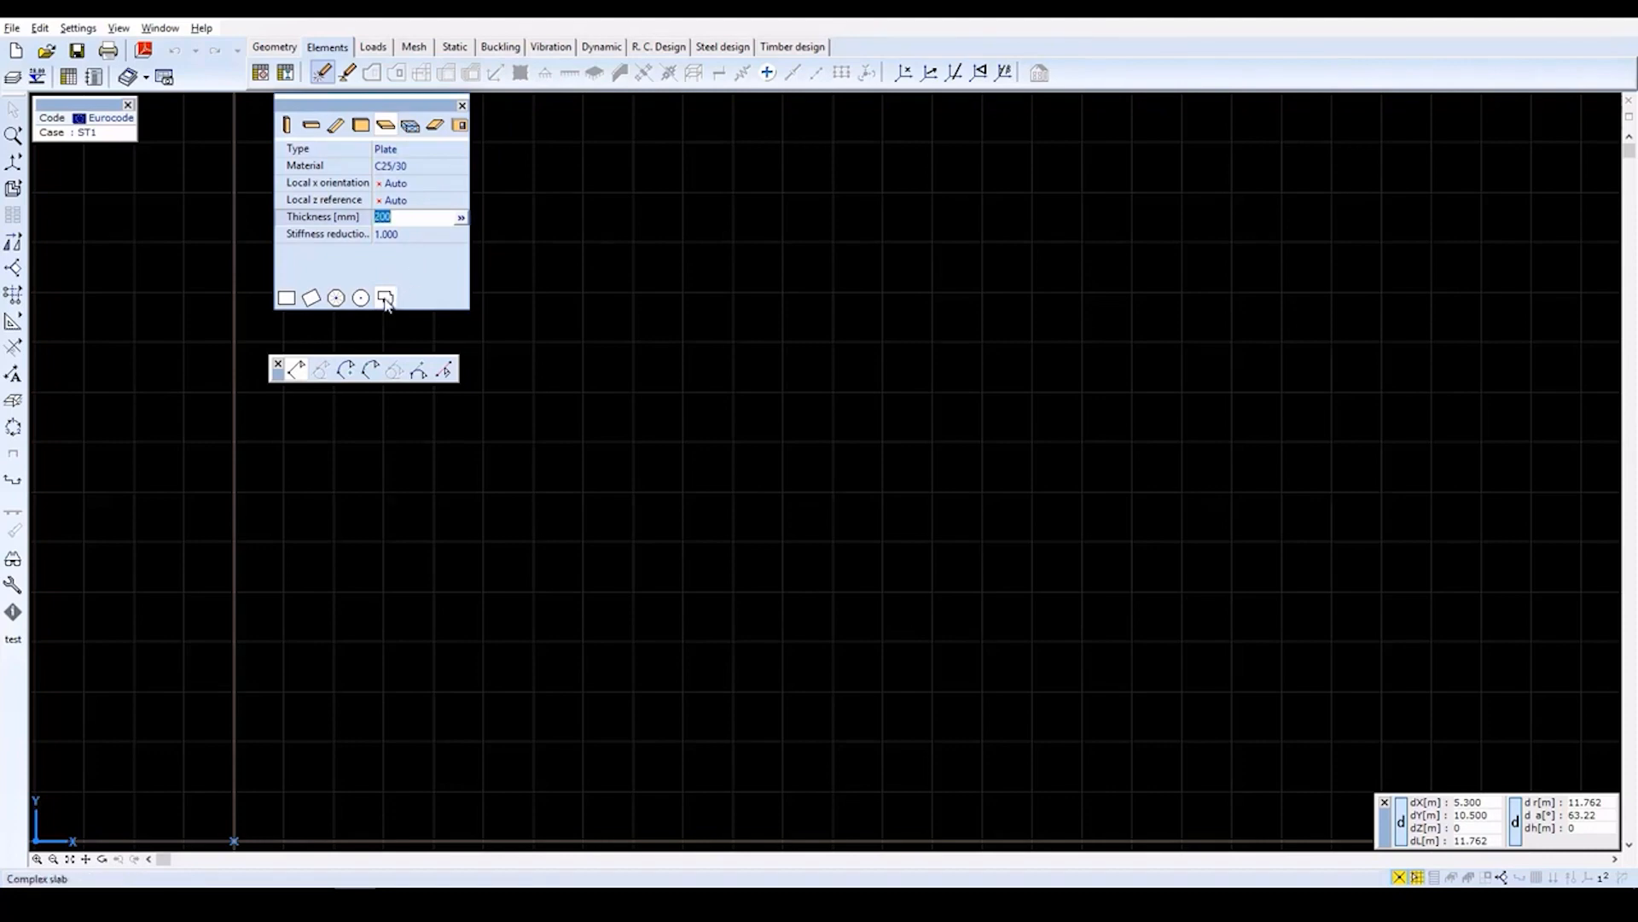
# Start a complex slab outline at the origin and draw its first straight edge 7.9 m along X.
pyautogui.click(385, 298)
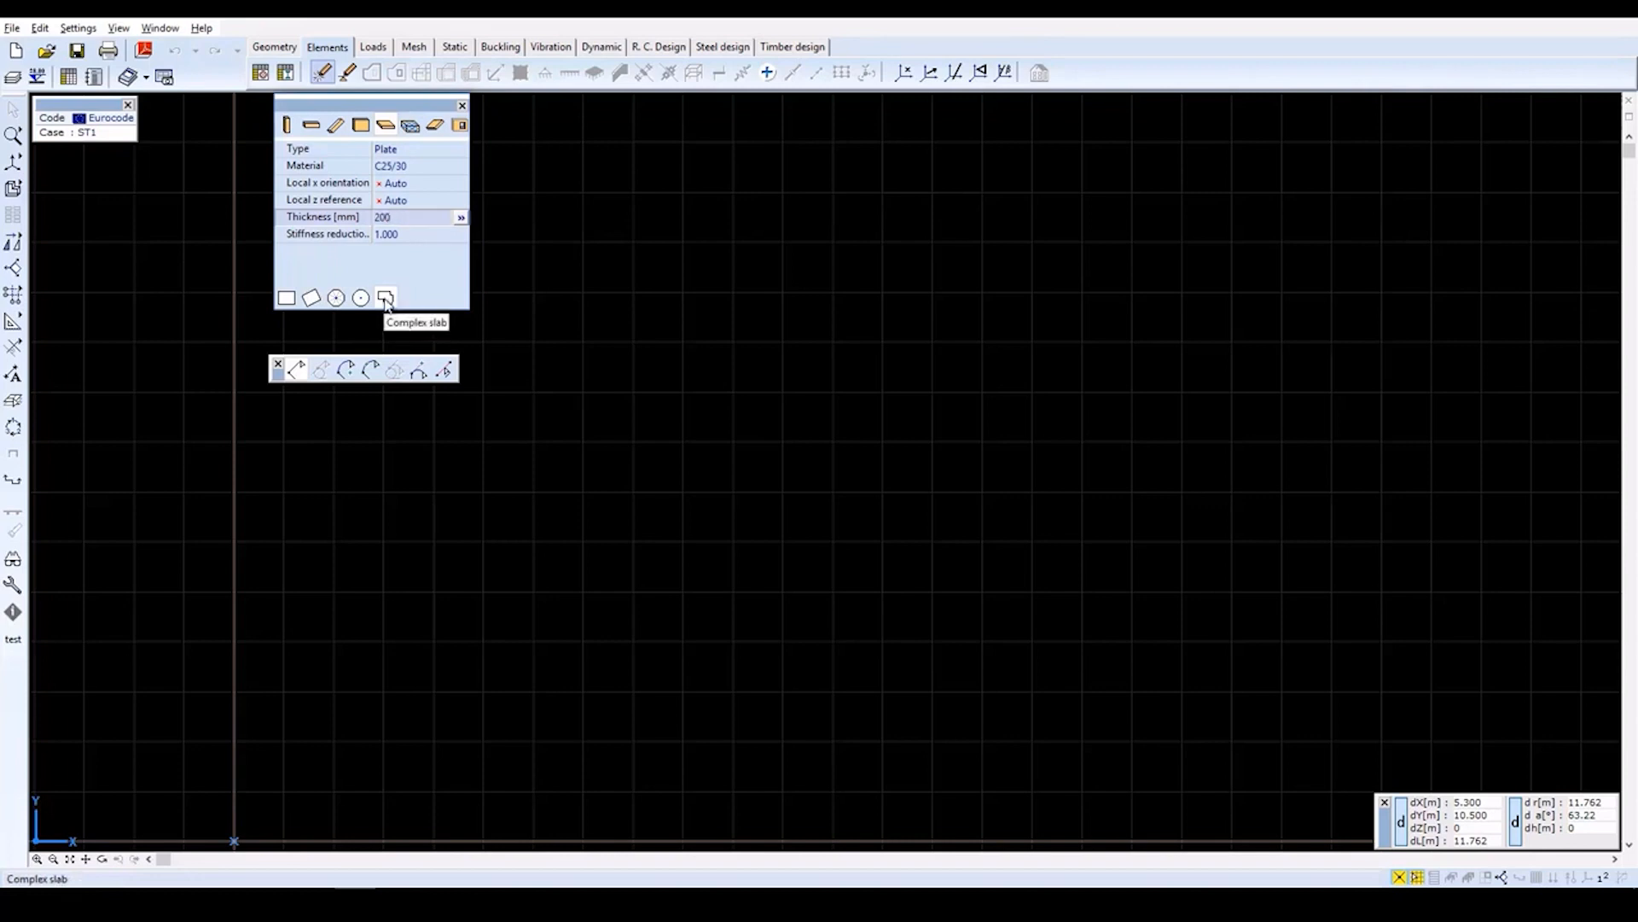
pyautogui.click(385, 299)
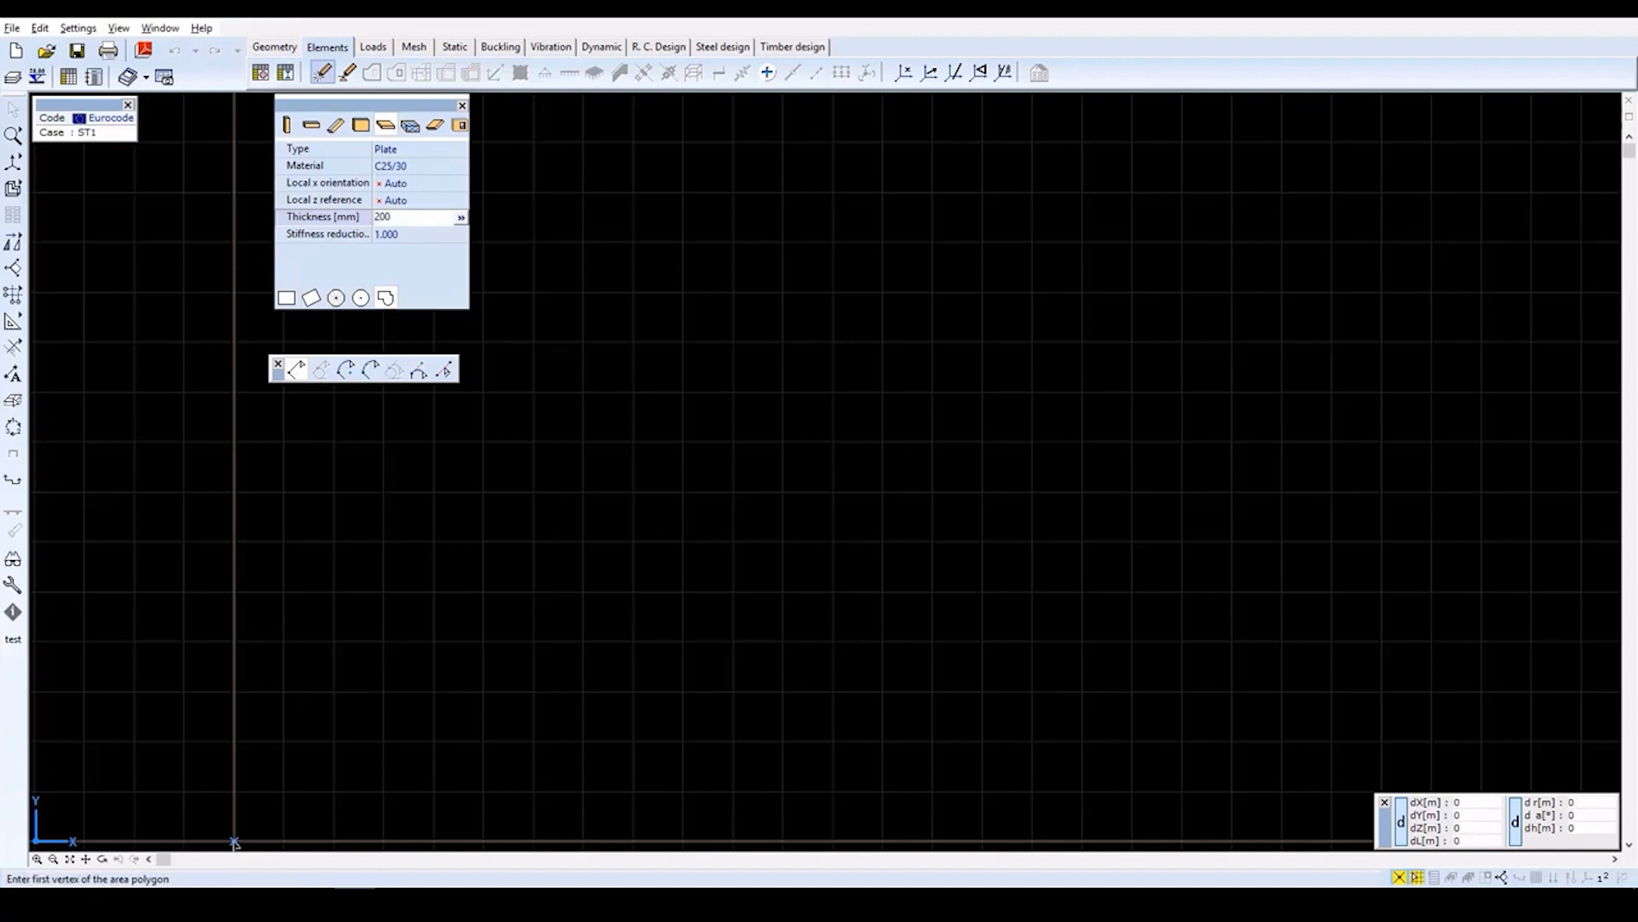
pyautogui.click(234, 842)
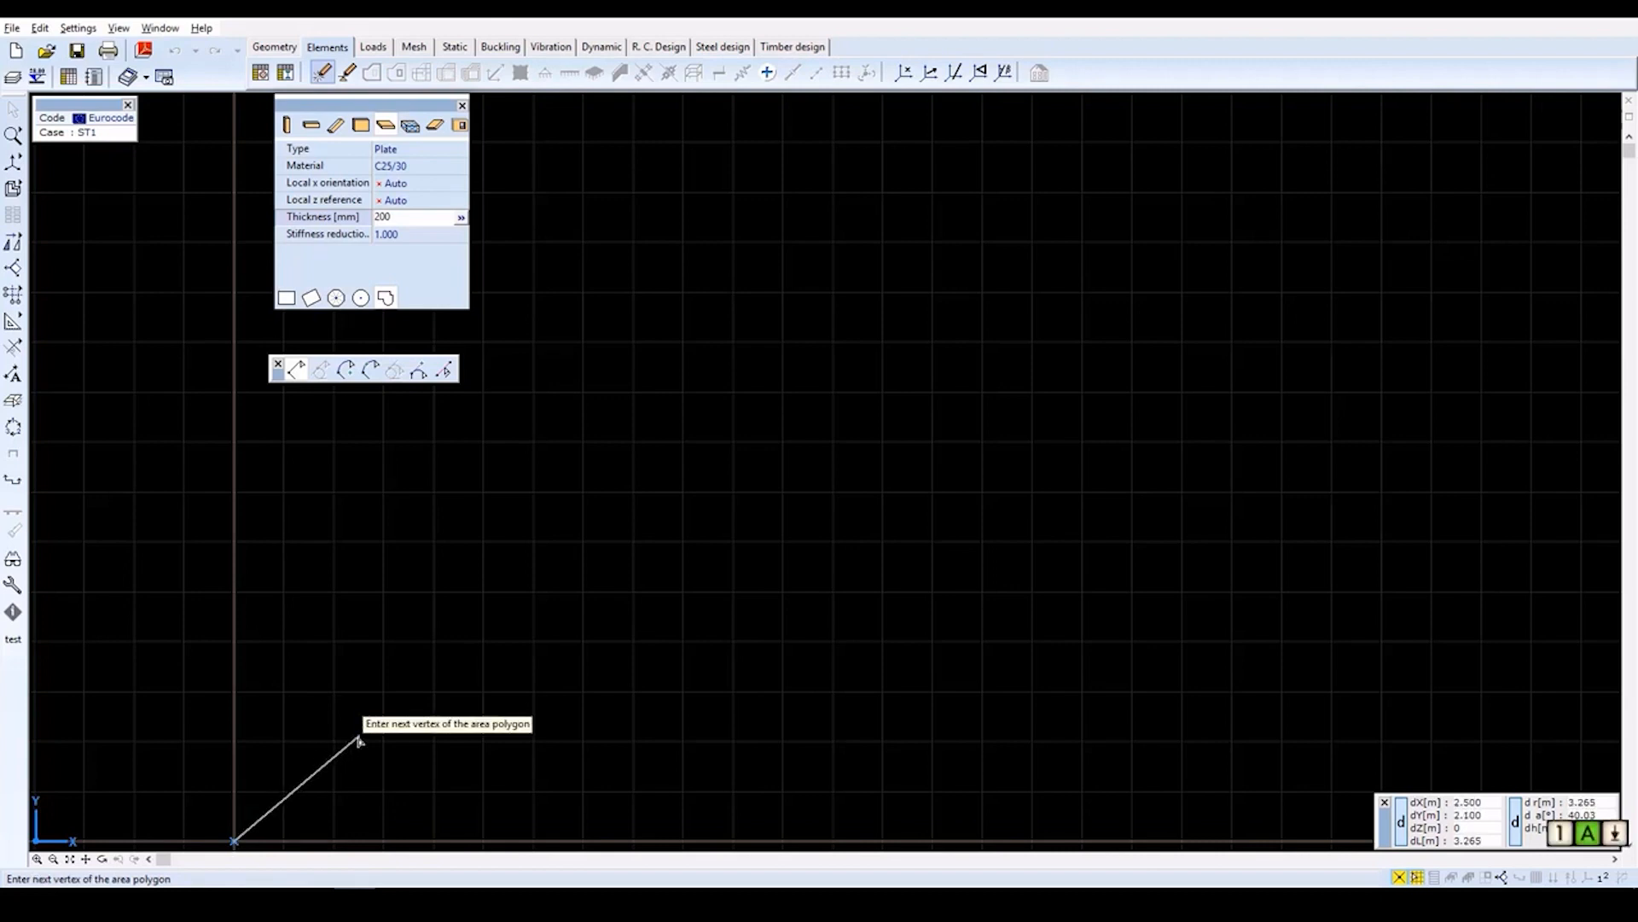
pyautogui.write('7.9')
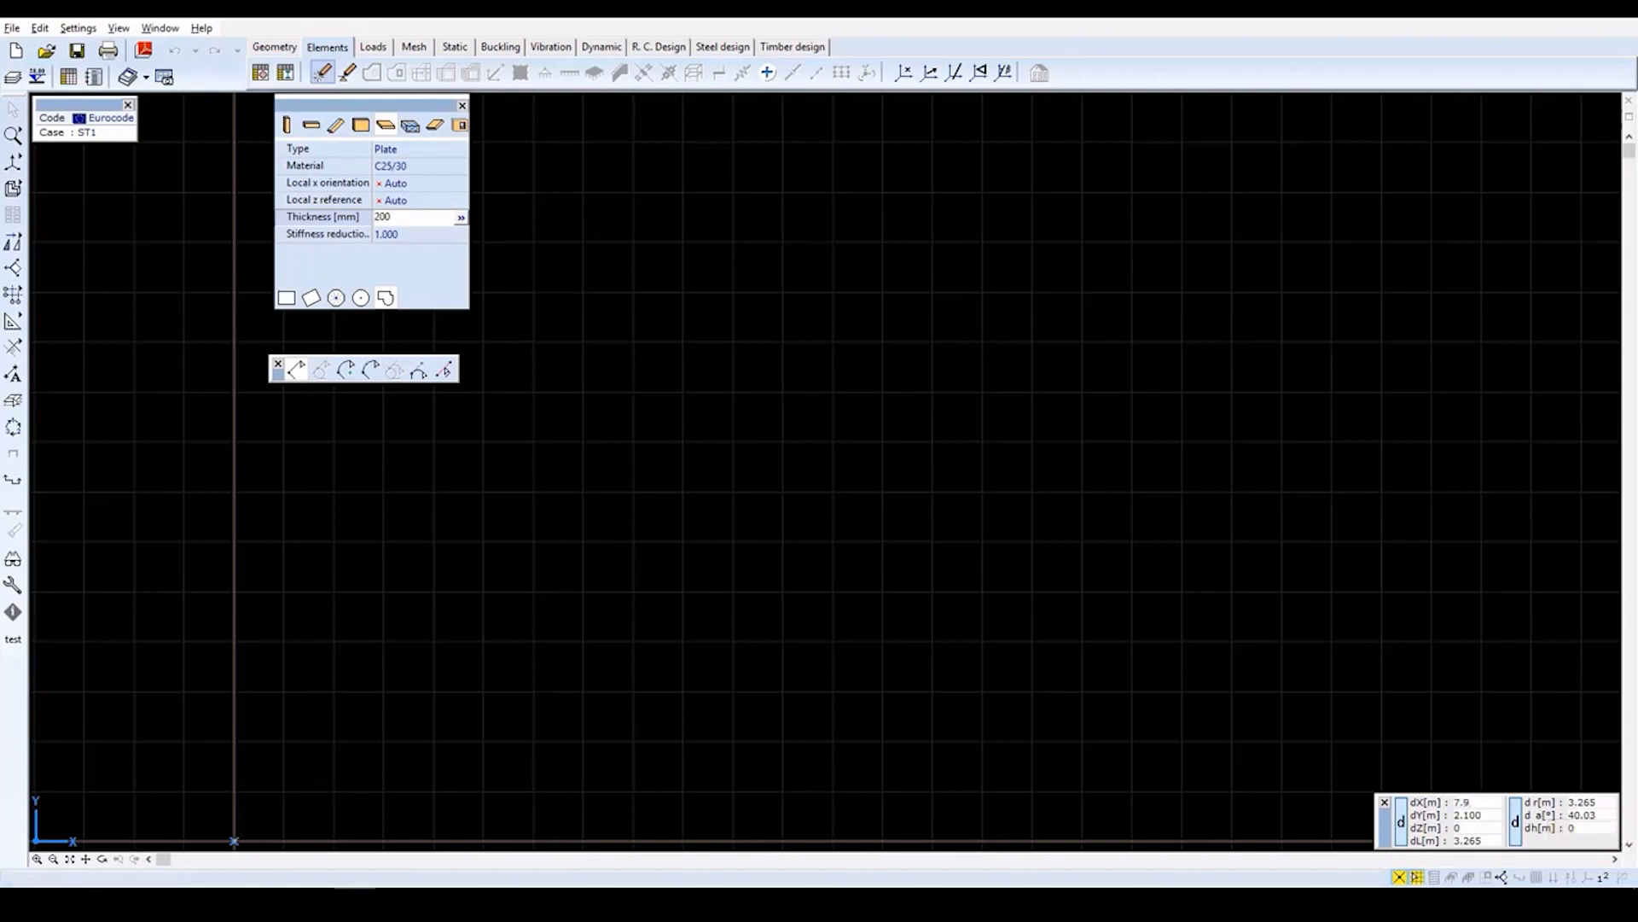
pyautogui.press('Tab')
pyautogui.write('0')
pyautogui.press('Return')
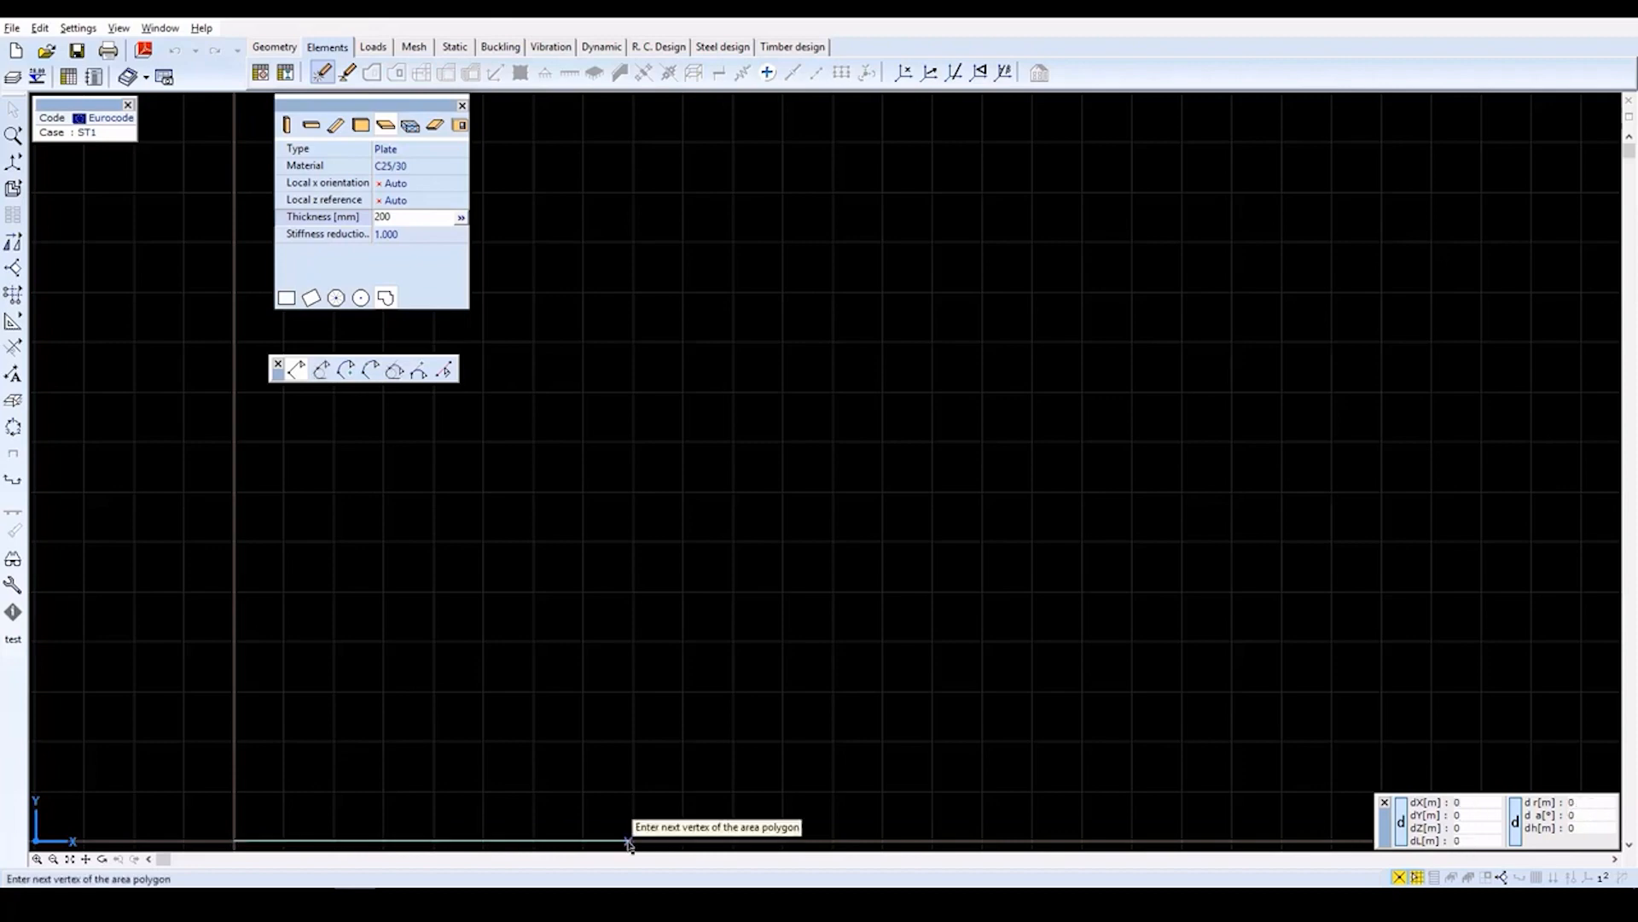
# Add a three-point arc edge through relative point dX 0.5, dY 3.4 m, ending at dX 0, dY 6.8 m.
pyautogui.click(373, 369)
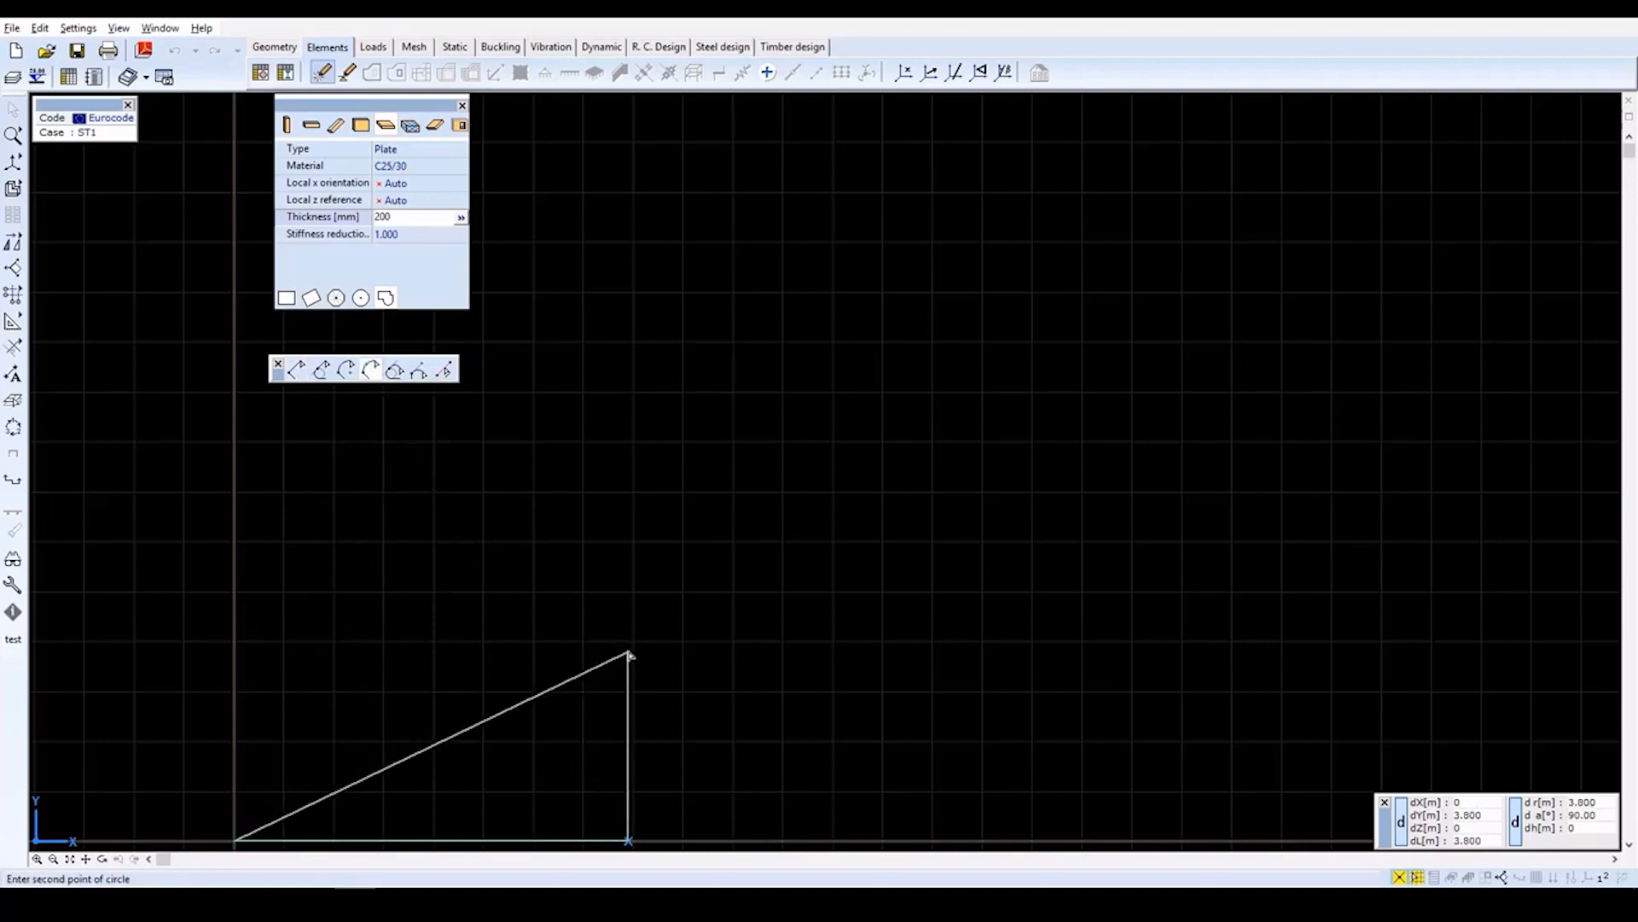
pyautogui.write('0.5')
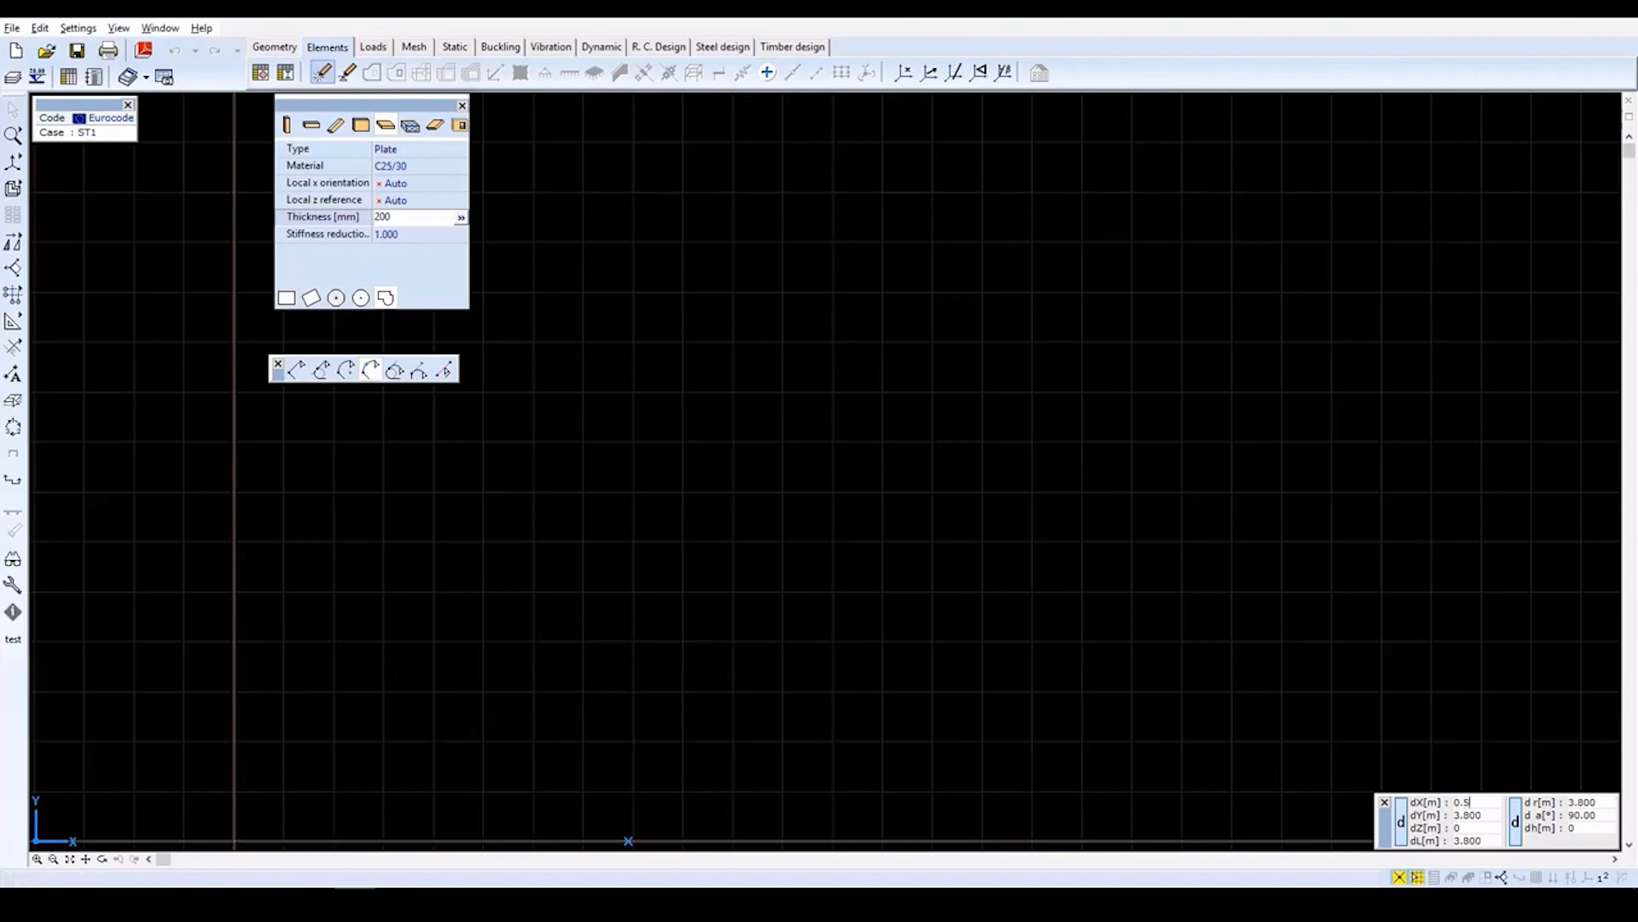
pyautogui.press('Tab')
pyautogui.write('3.4')
pyautogui.press('Return')
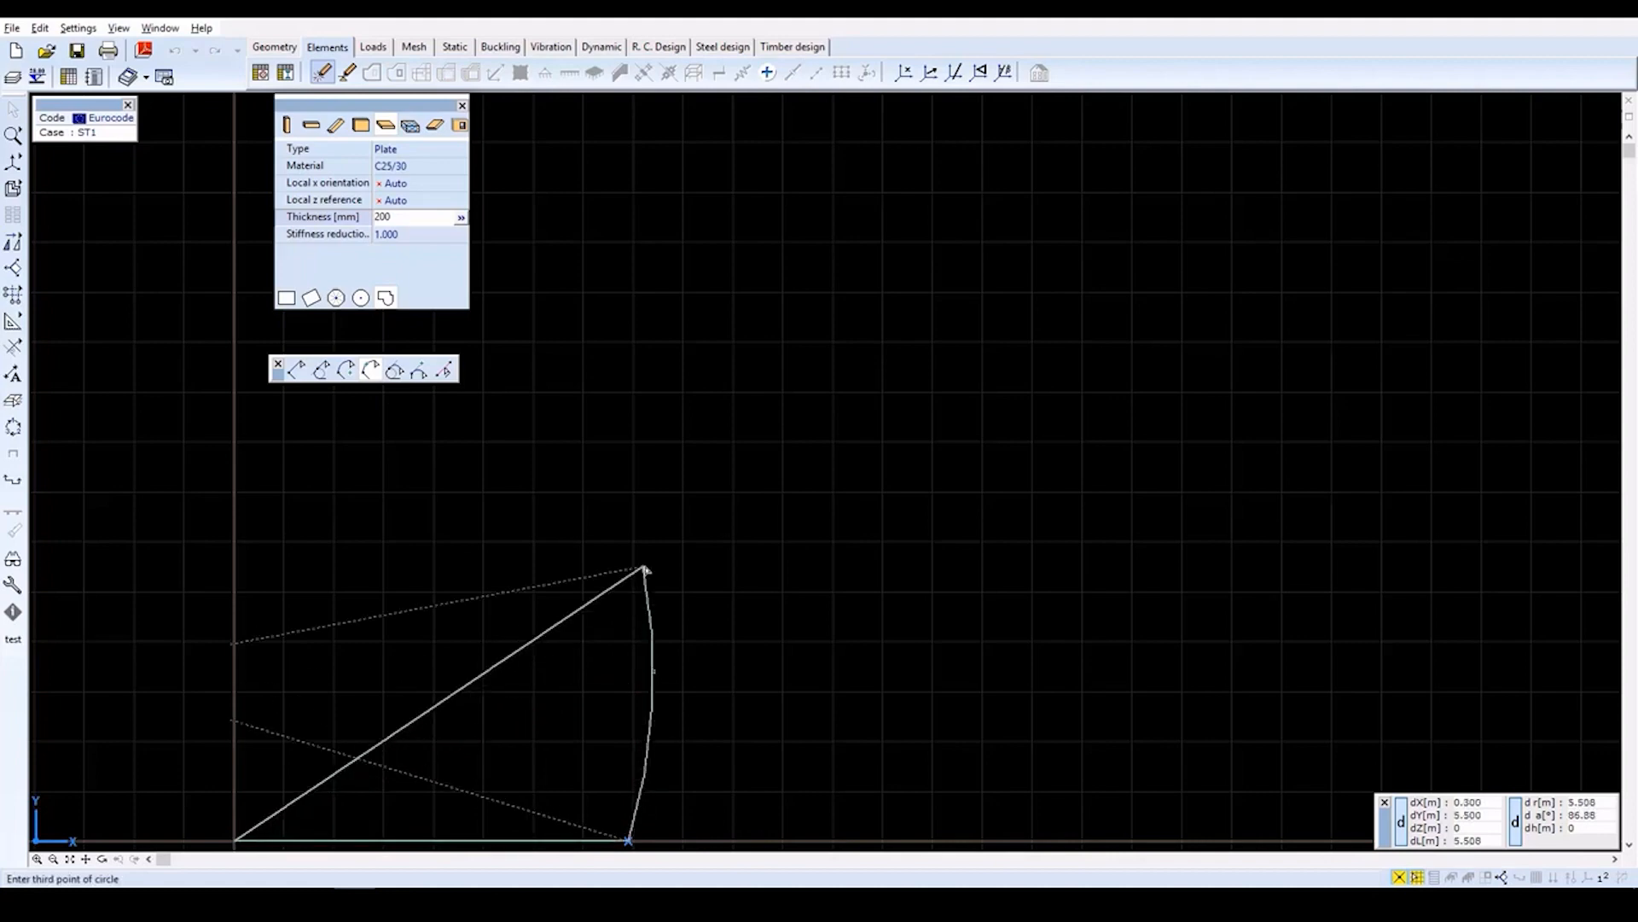
pyautogui.write('0')
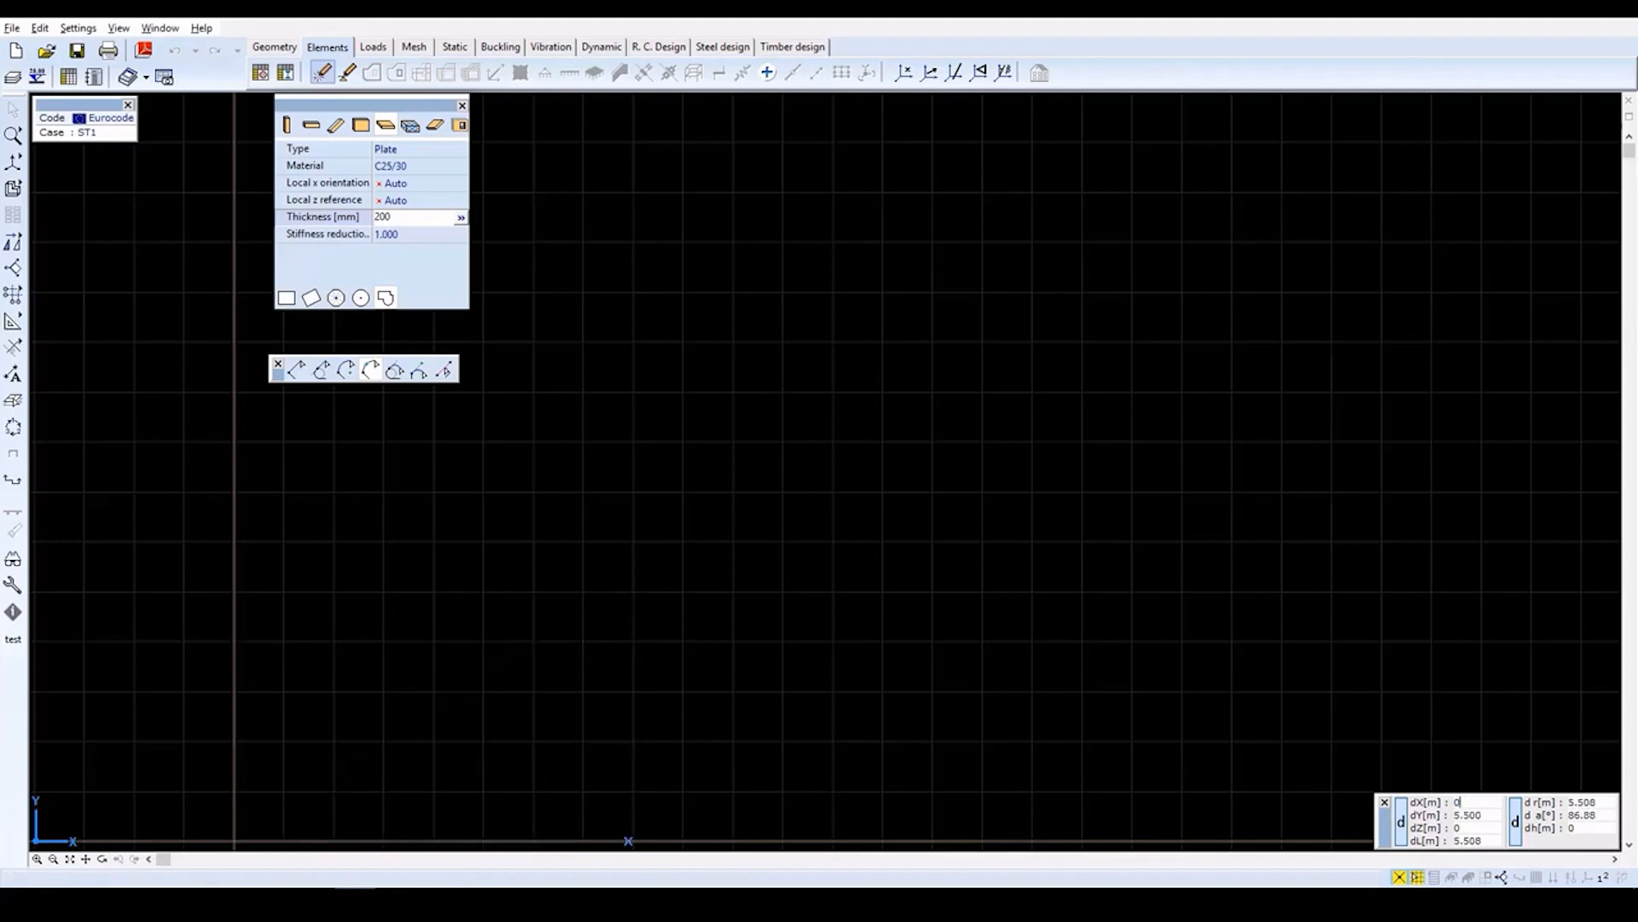
pyautogui.press('Tab')
pyautogui.write('6.8')
pyautogui.press('Return')
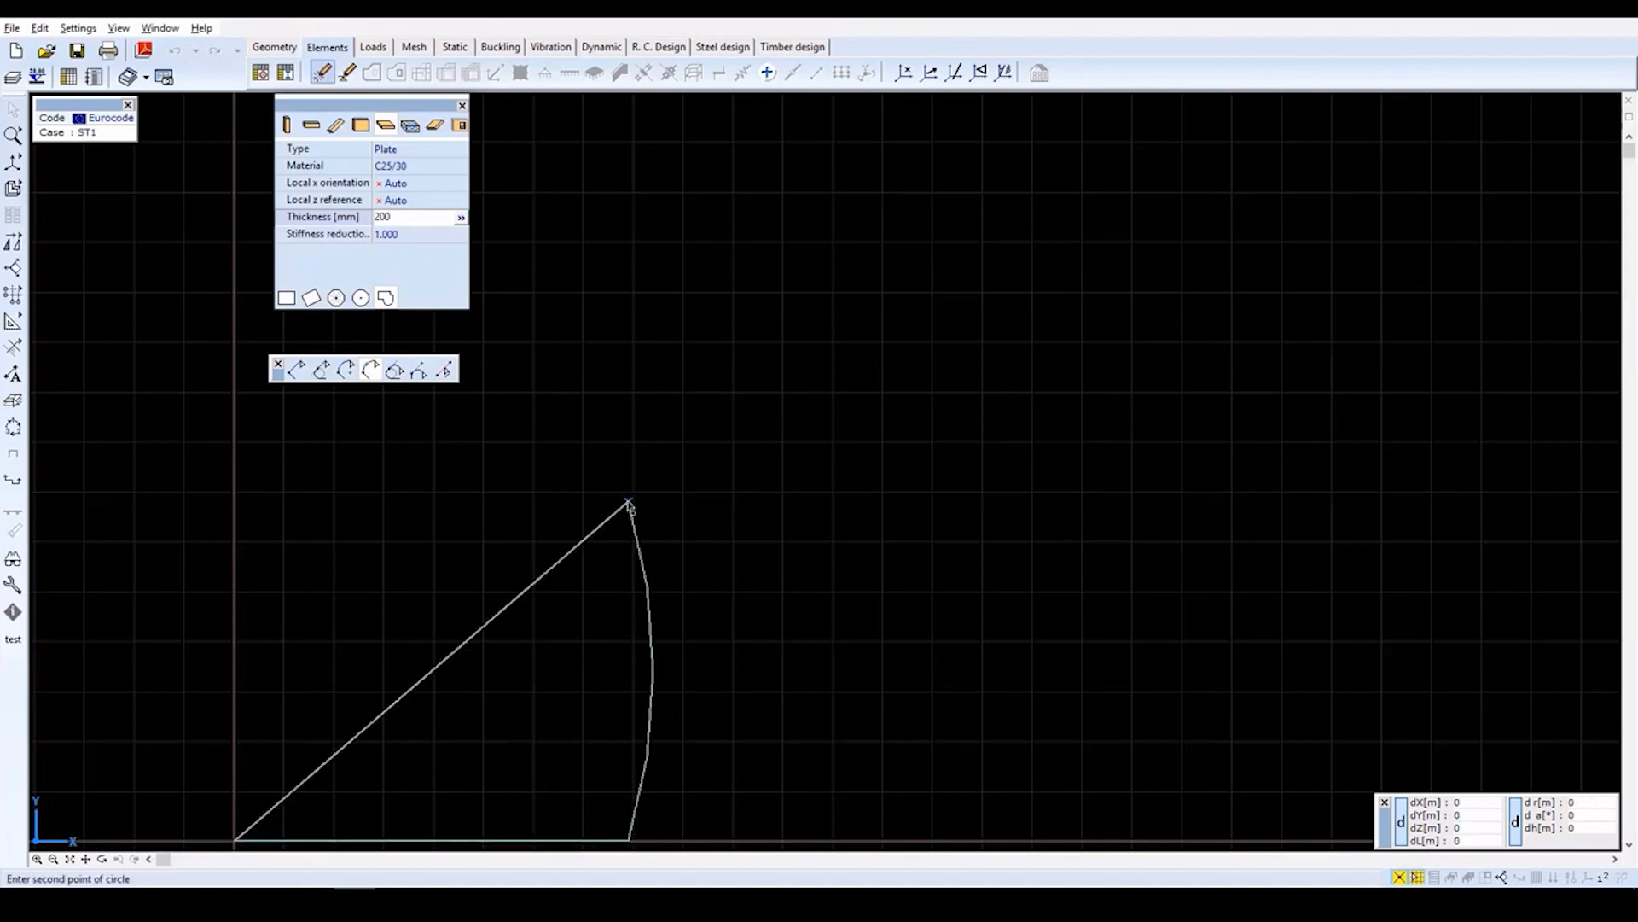
# Complete the slab outline with straight edges through the corner directly above the origin and finish drawing.
pyautogui.click(294, 373)
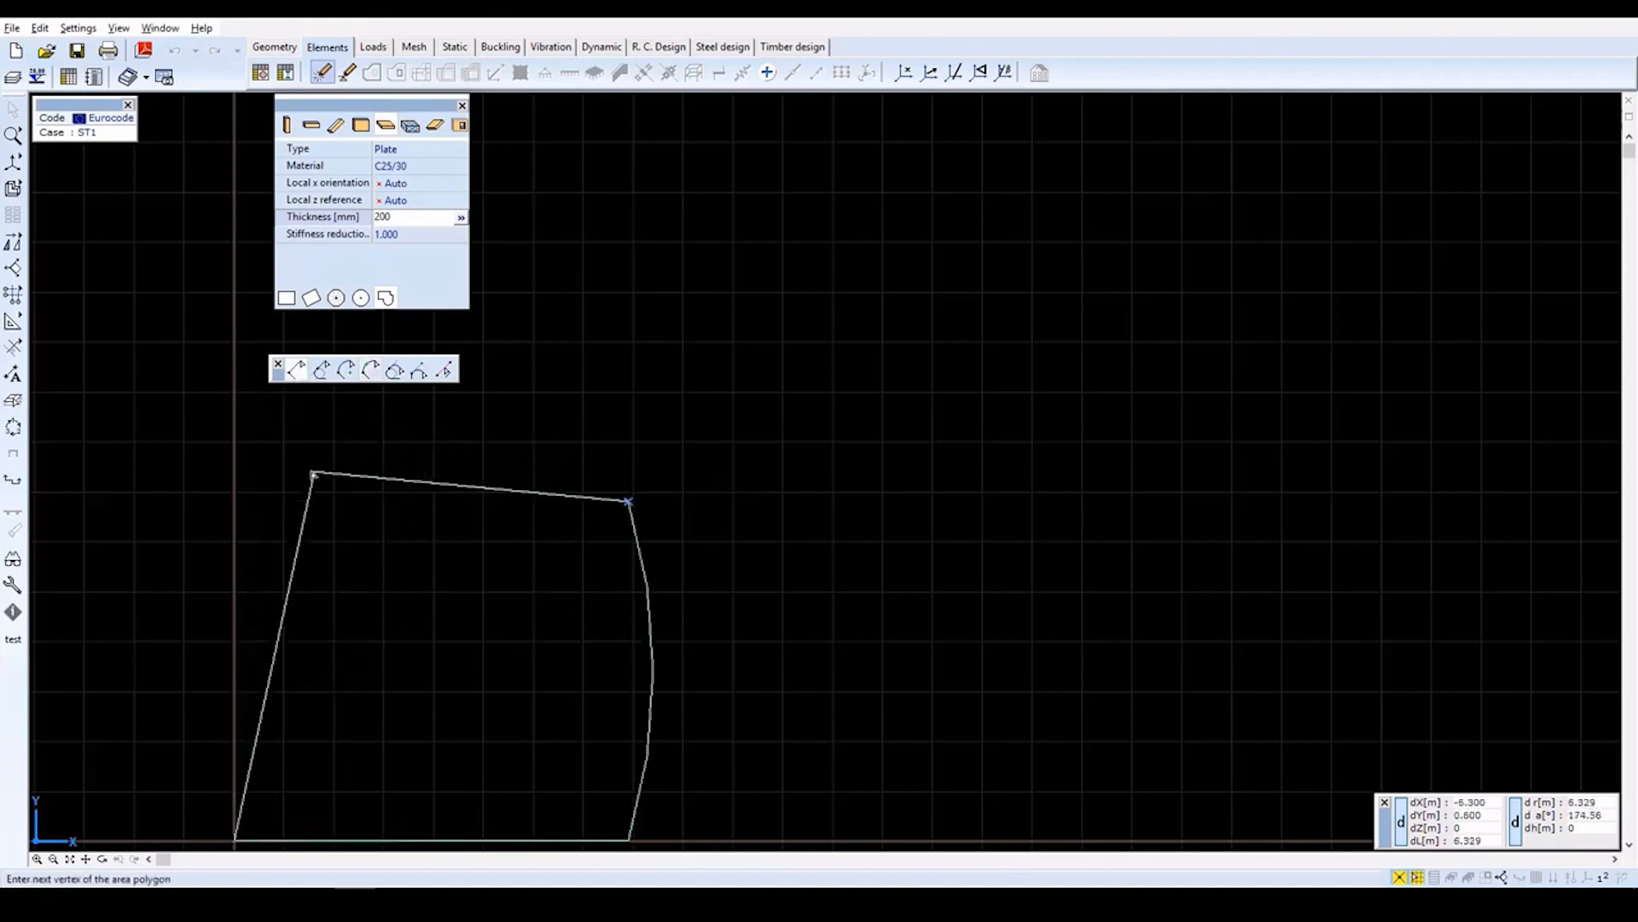
pyautogui.click(235, 504)
pyautogui.click(235, 503)
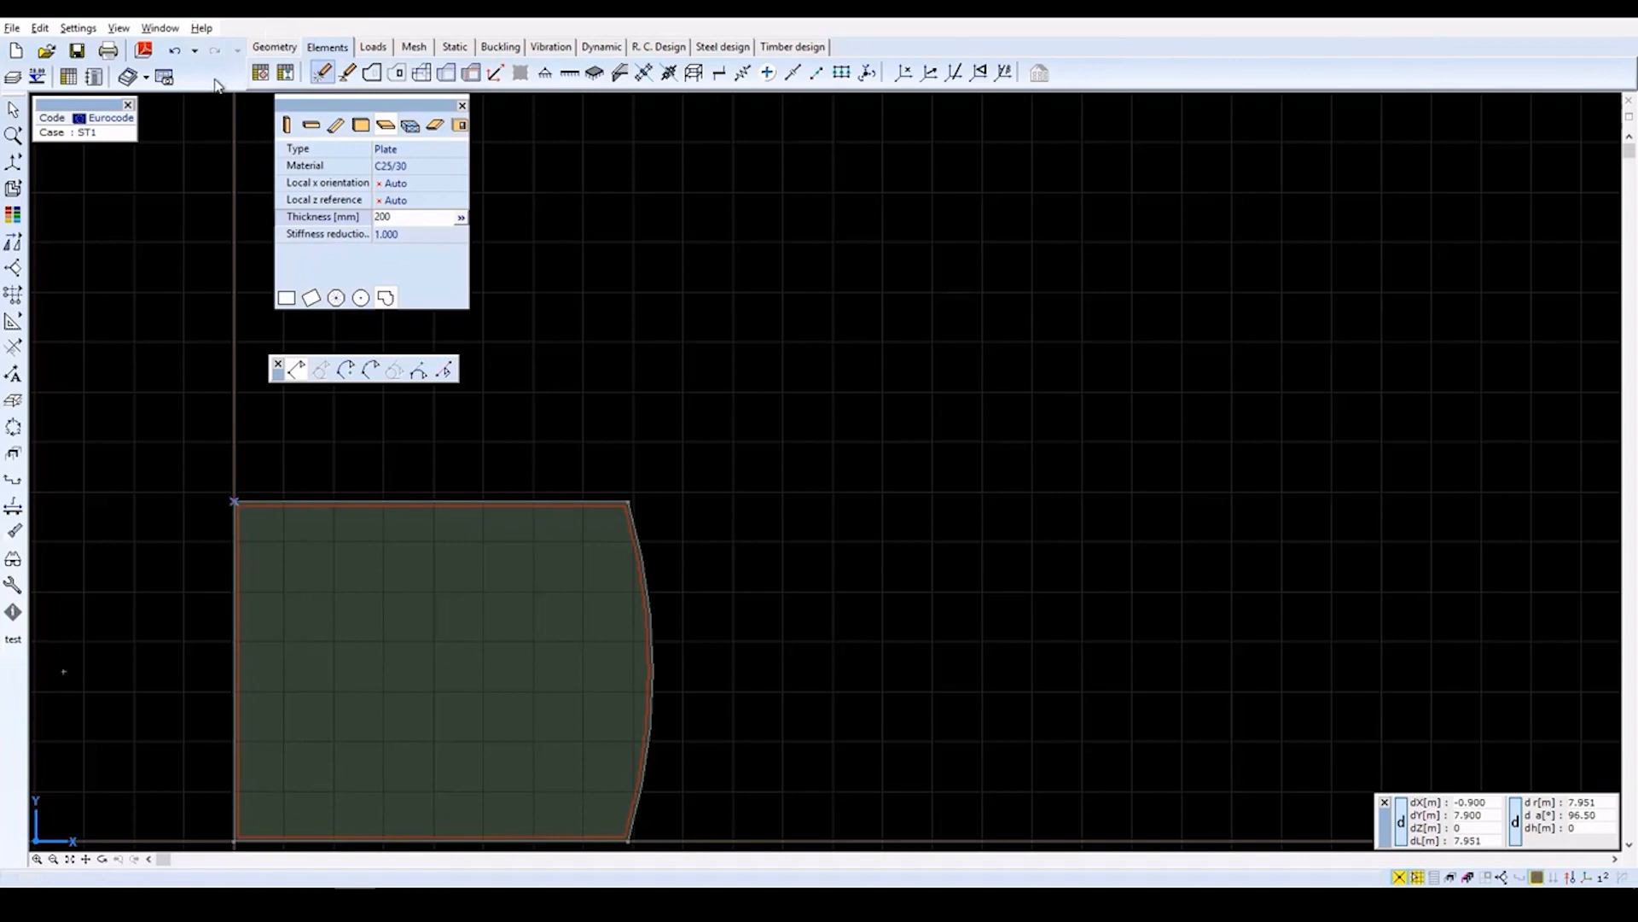
pyautogui.press('Escape')
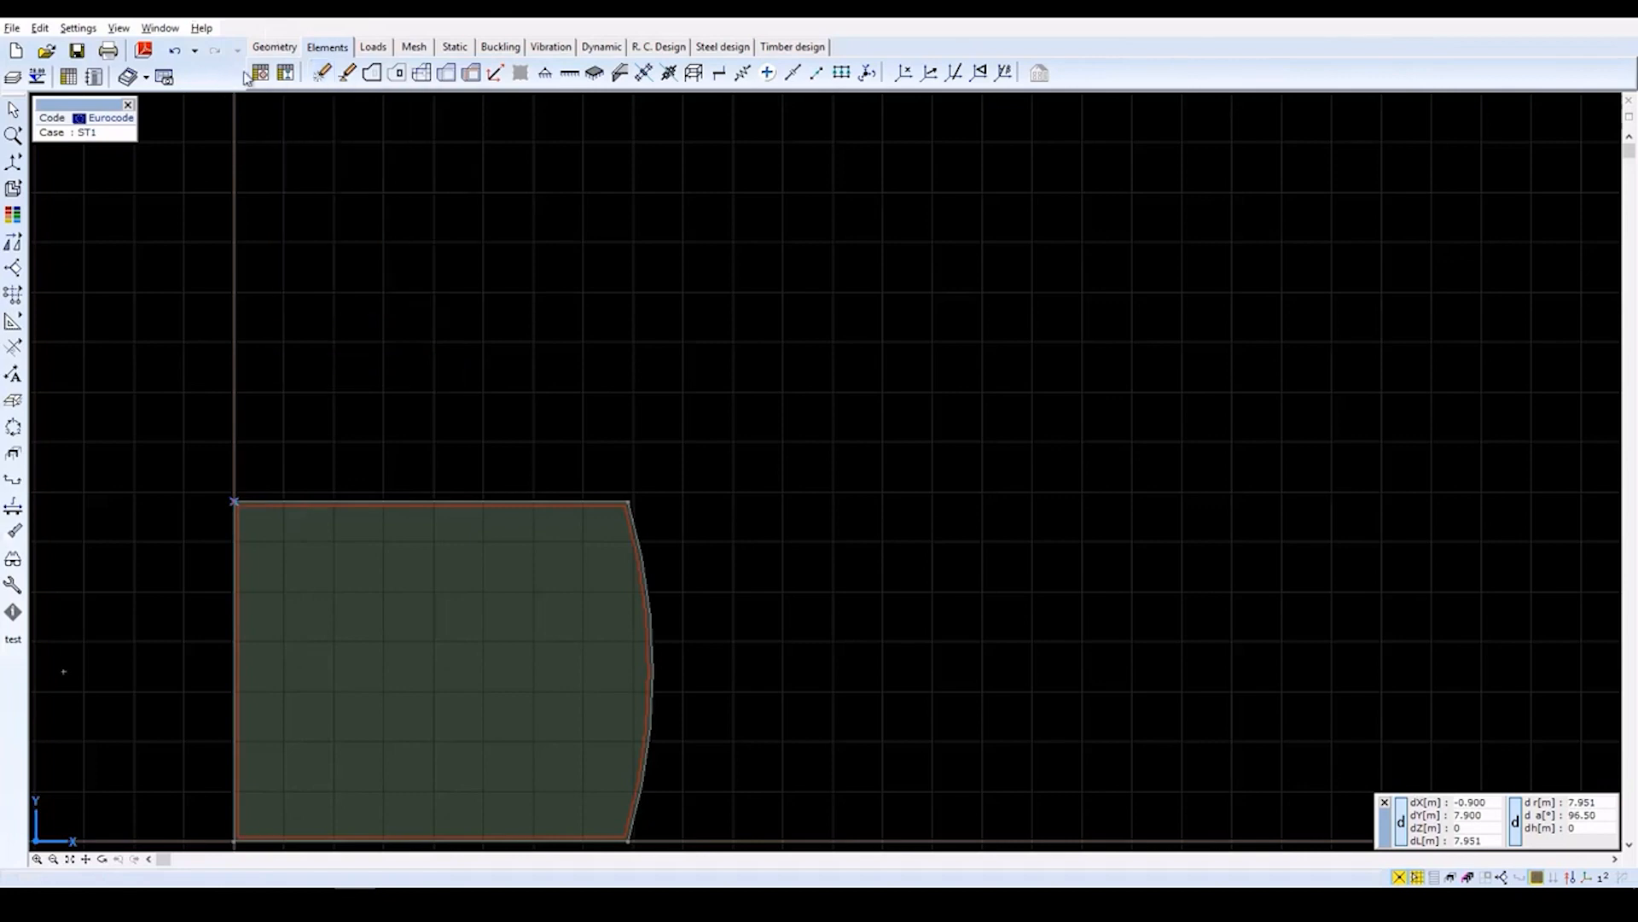
# Place a node inside the slab at X 6.4 m and Y 2.2 m from its lower-left corner.
pyautogui.click(288, 48)
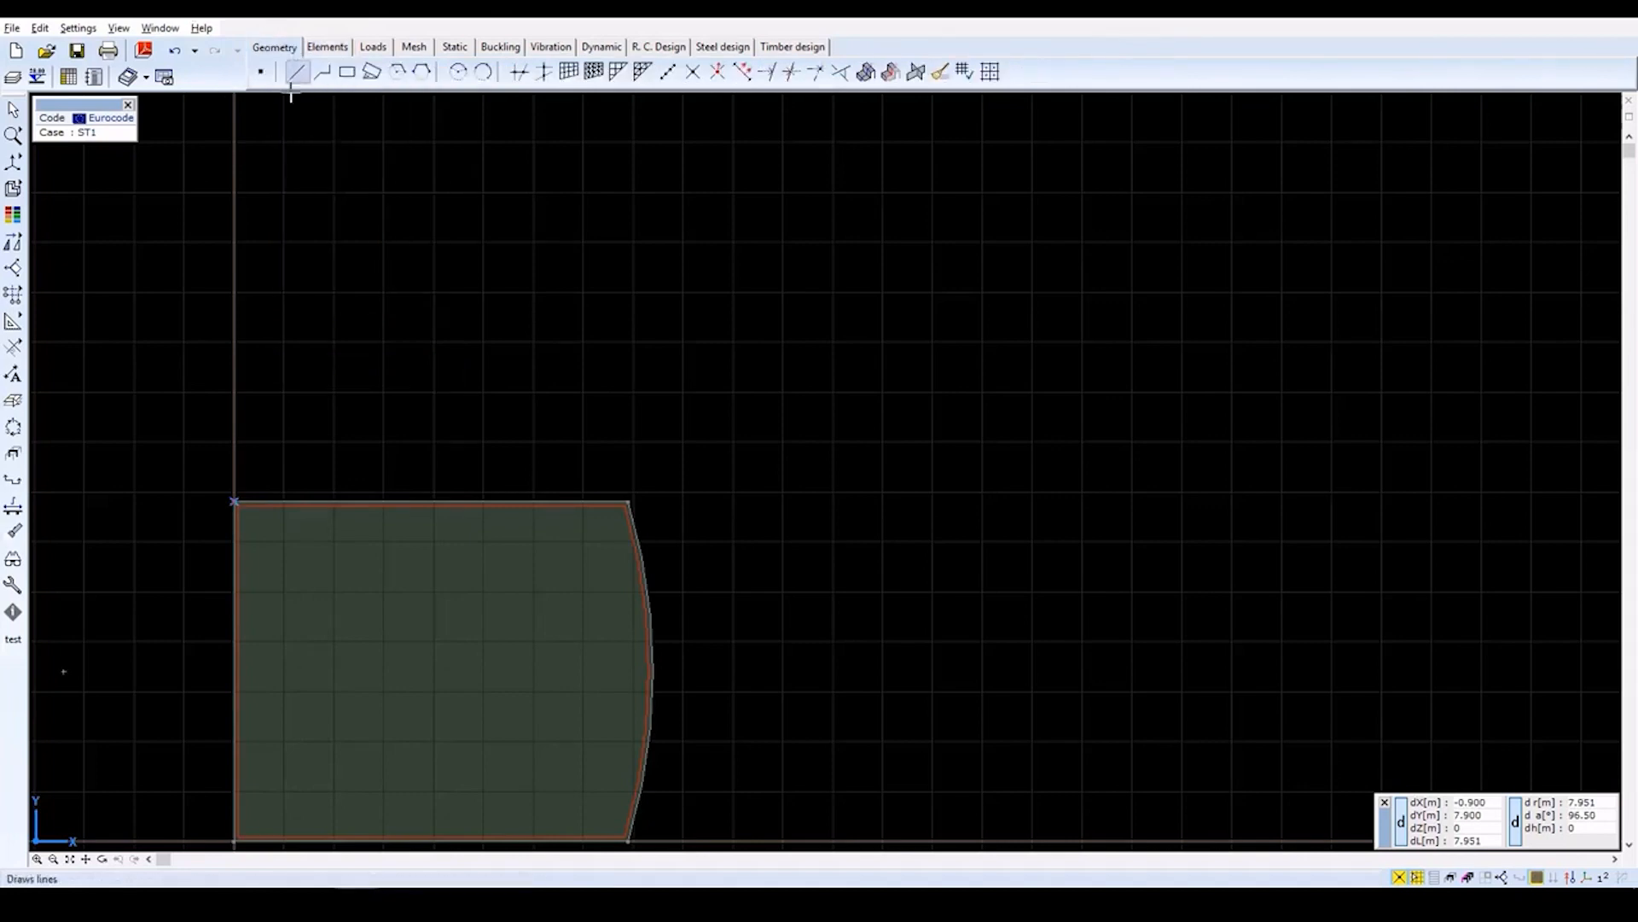
pyautogui.click(235, 843)
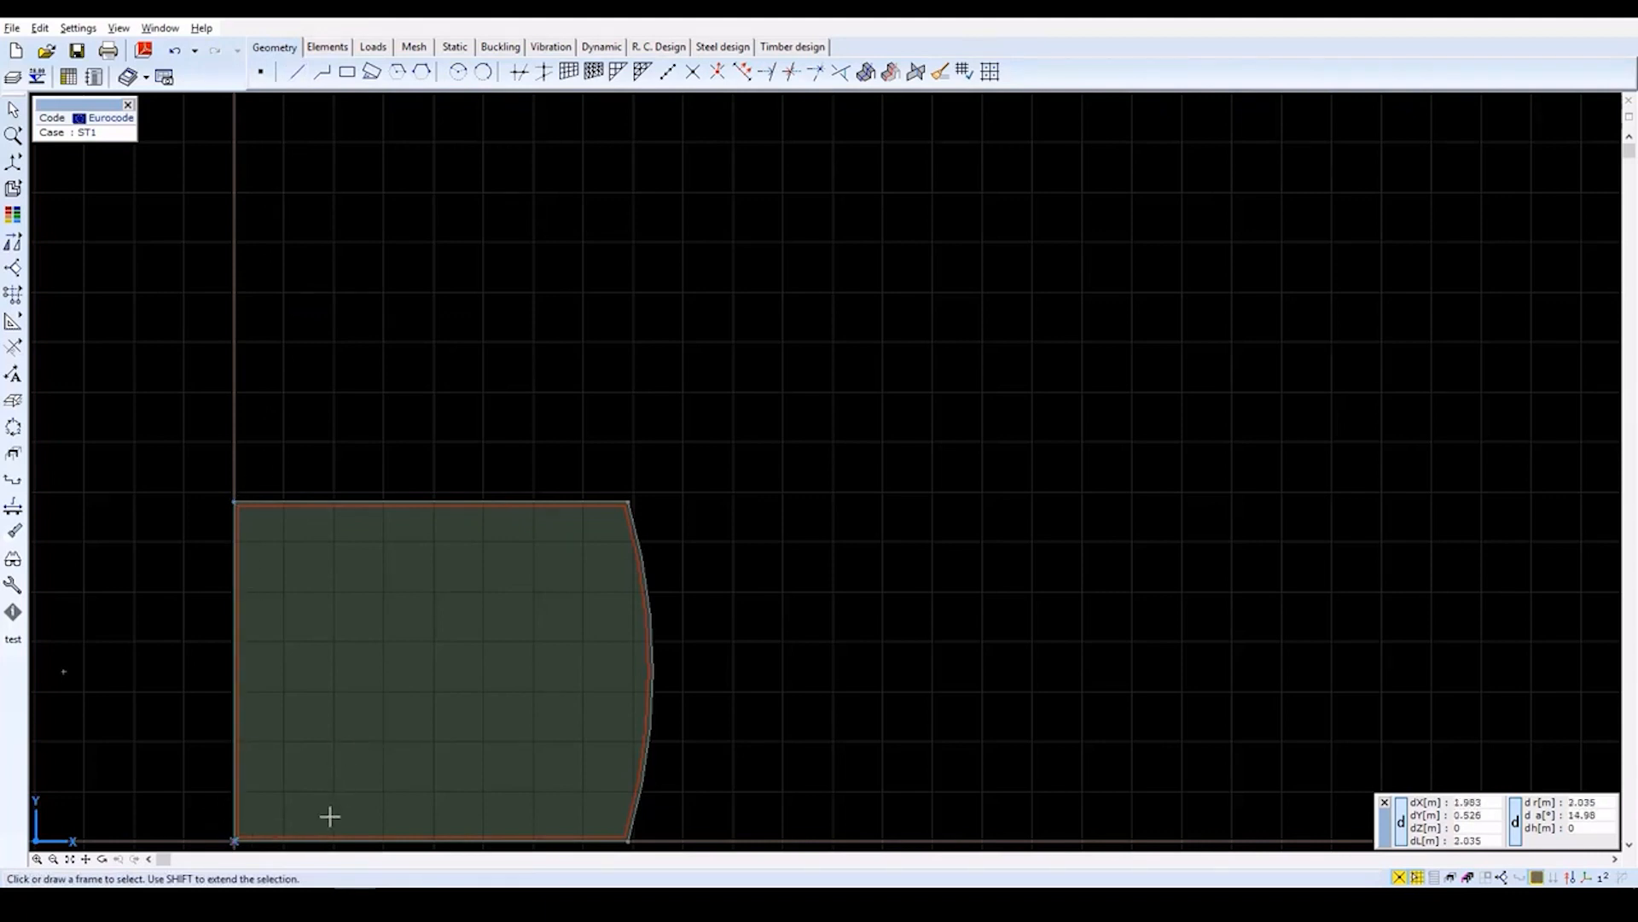
pyautogui.click(70, 860)
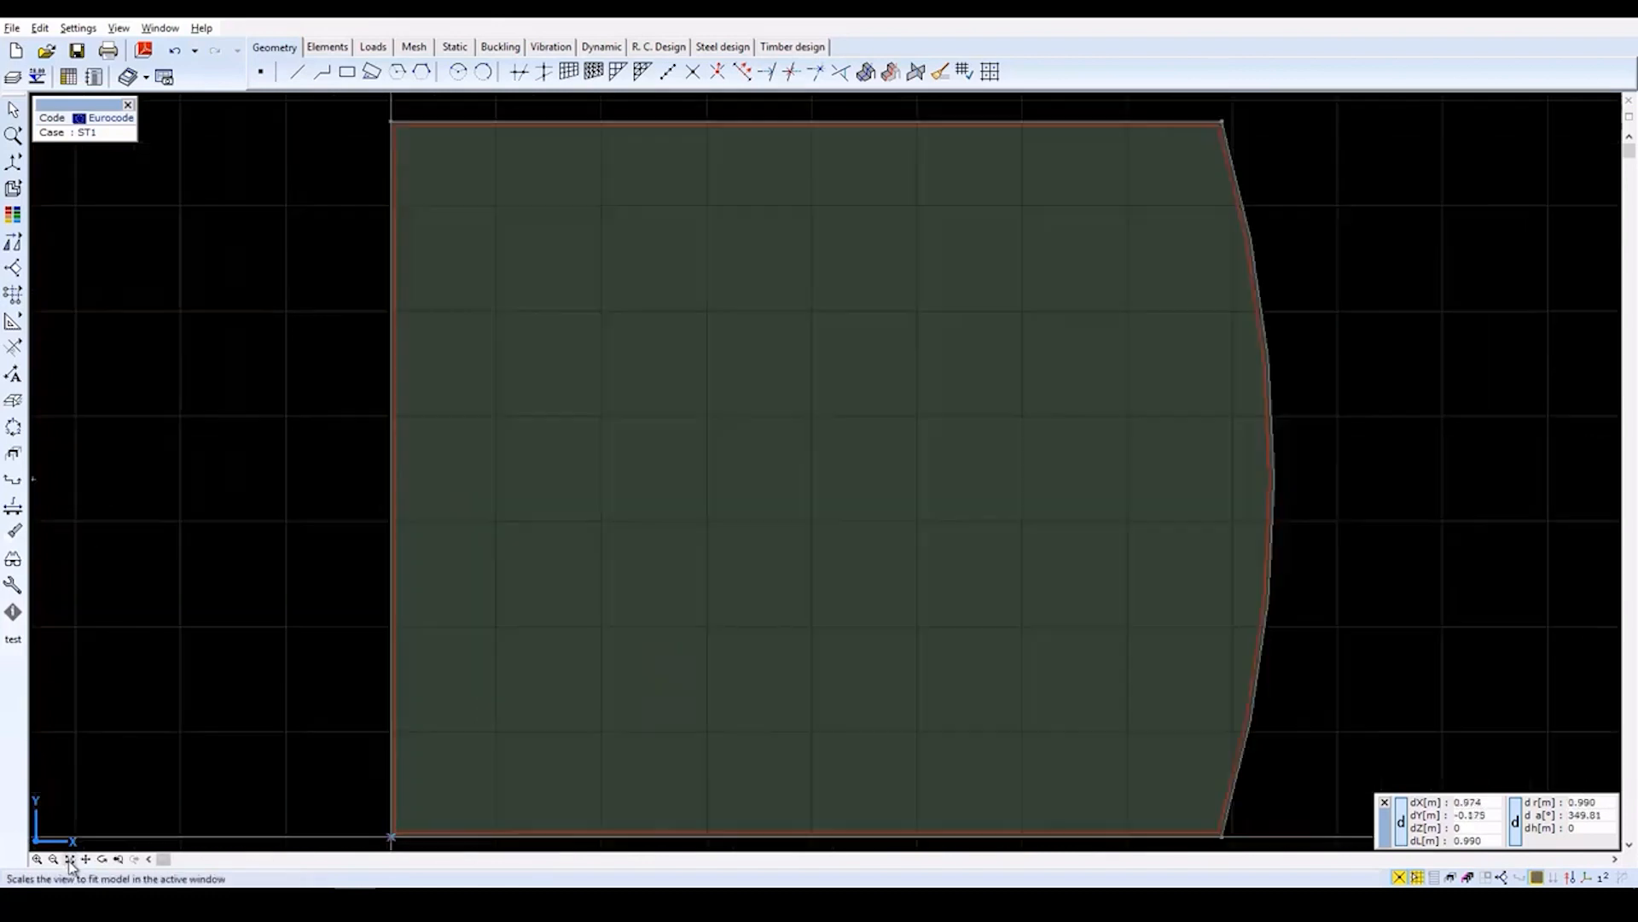
pyautogui.scroll(-1, 751, 467)
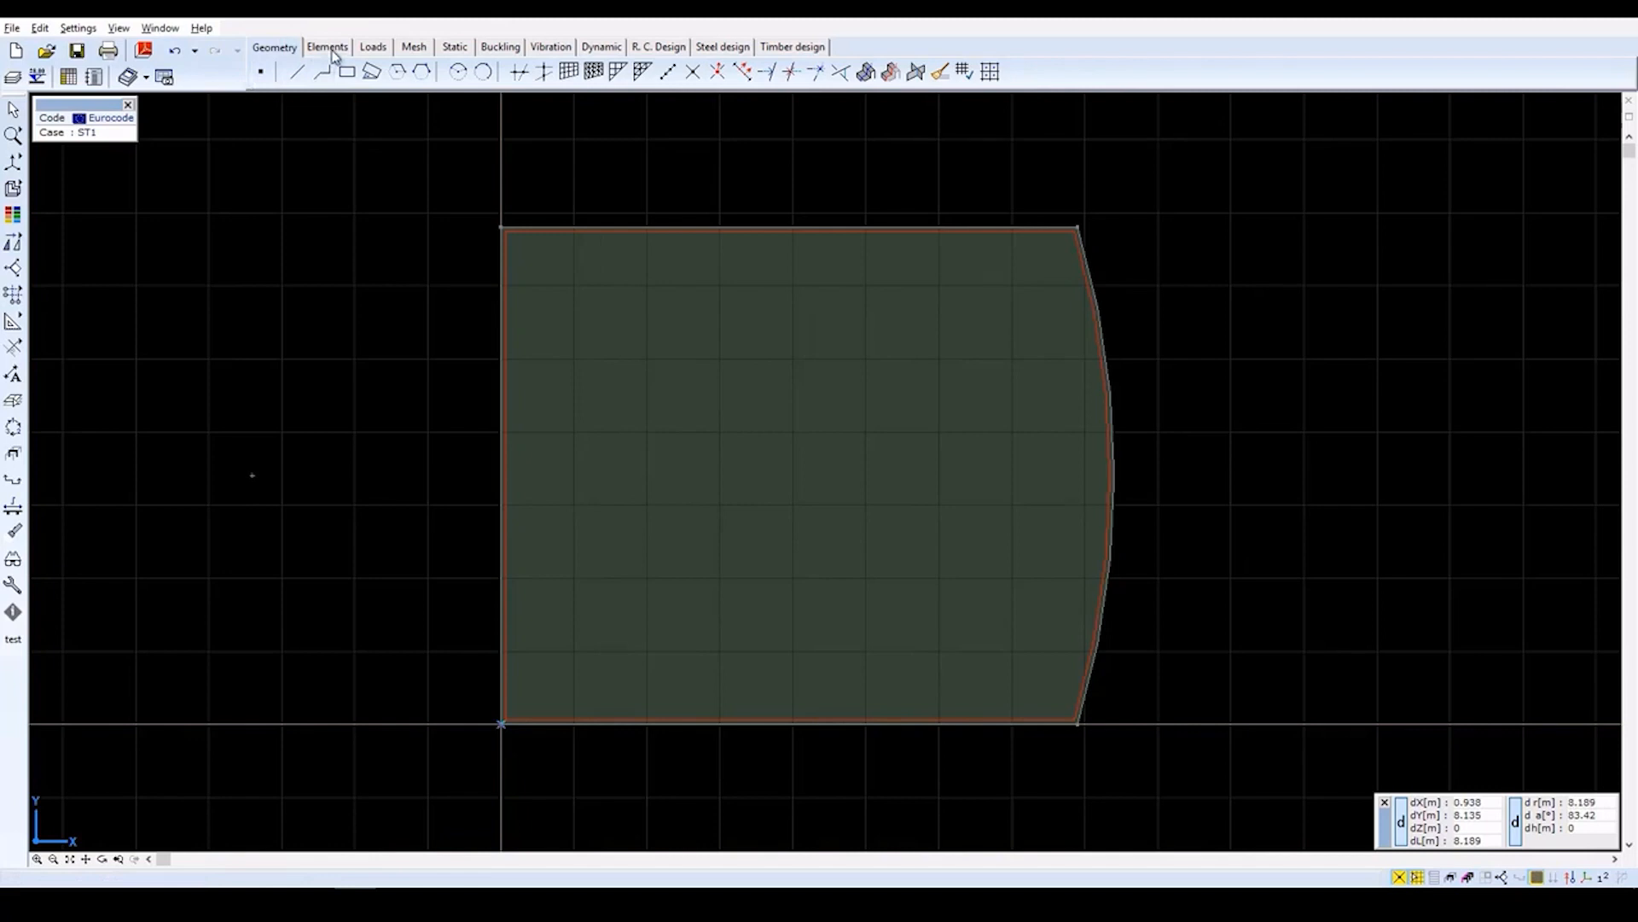
pyautogui.click(262, 73)
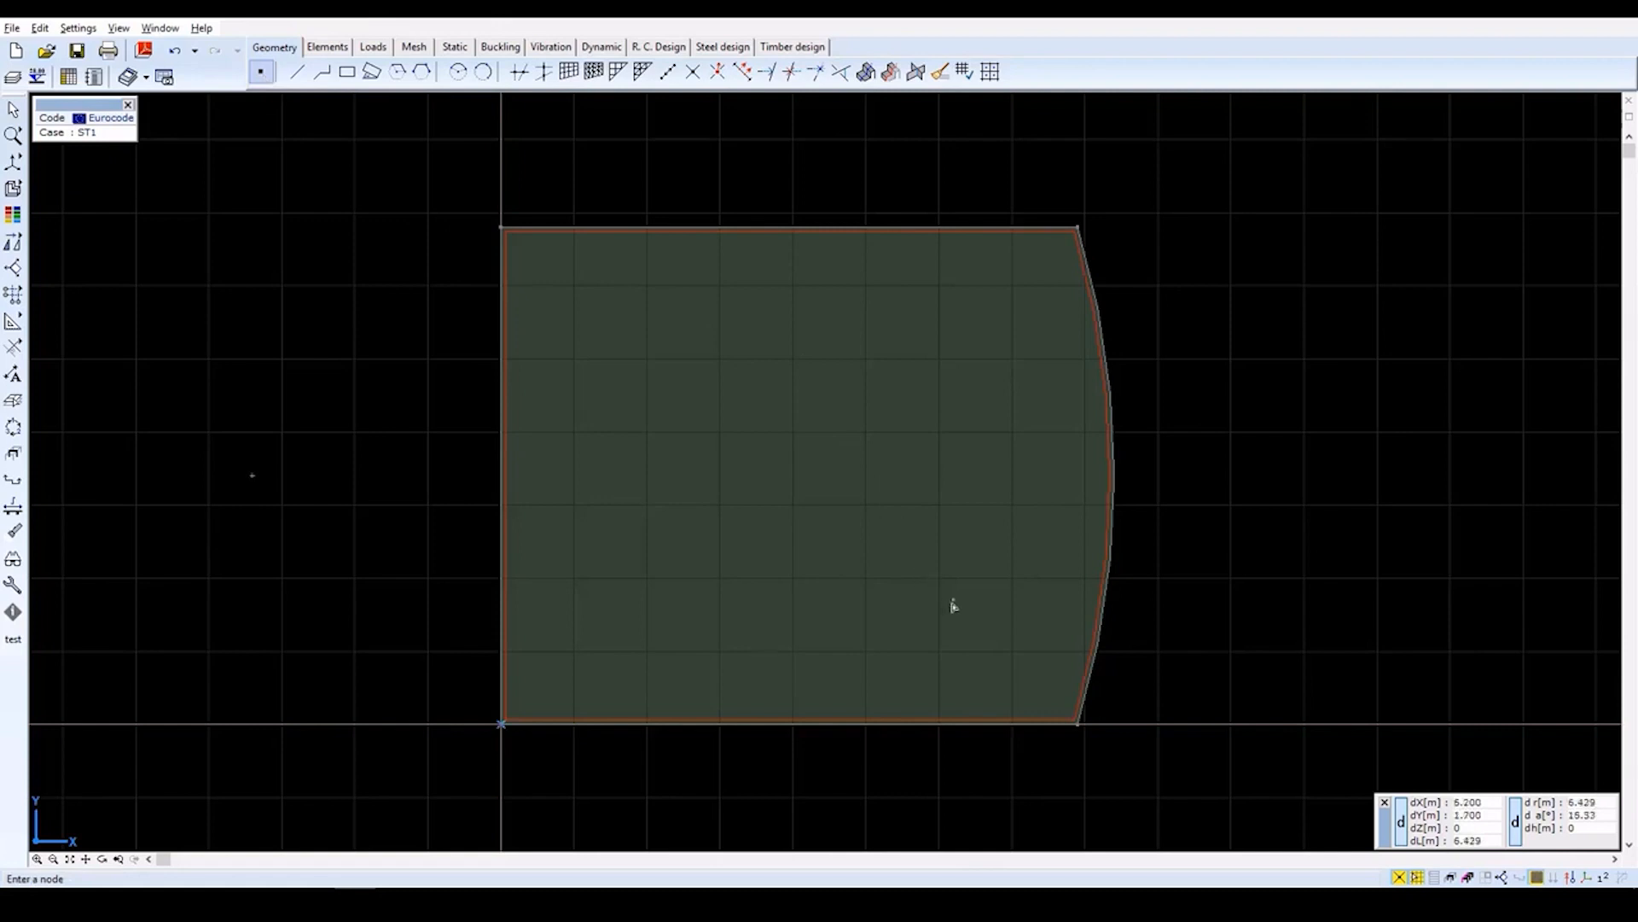
pyautogui.write('x')
pyautogui.write('6.4')
pyautogui.press('Tab')
pyautogui.write('2.2')
pyautogui.press('Return')
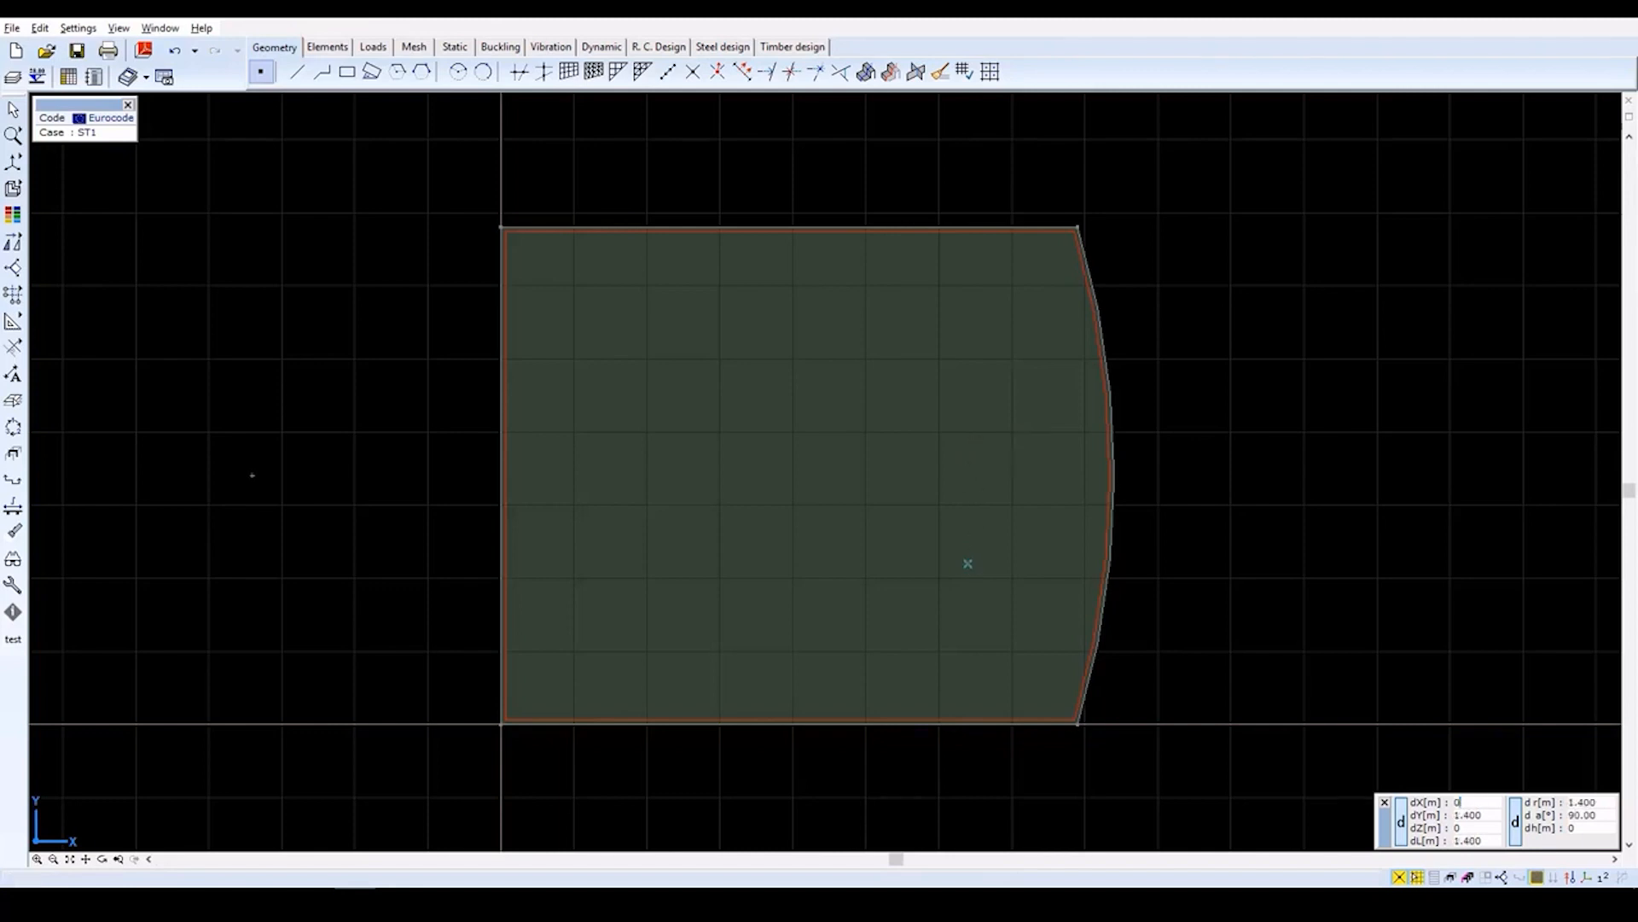
# Place a second node 2.4 m above the first one in the Y direction and finish node entry.
pyautogui.press('Tab')
pyautogui.write('2.4')
pyautogui.press('Return')
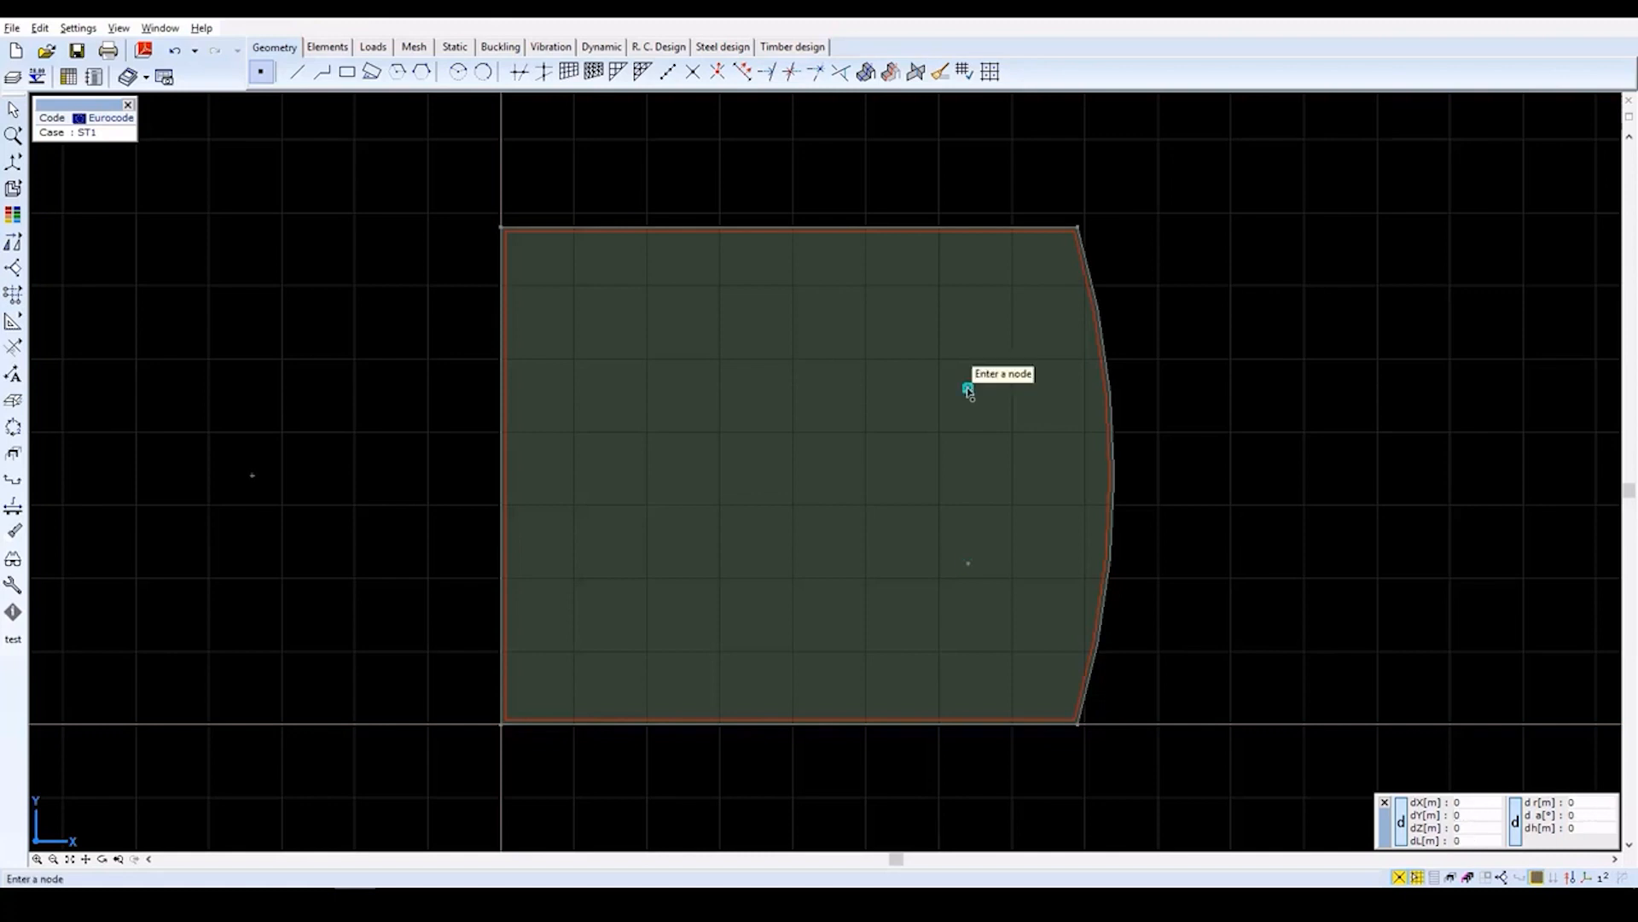
pyautogui.click(969, 389)
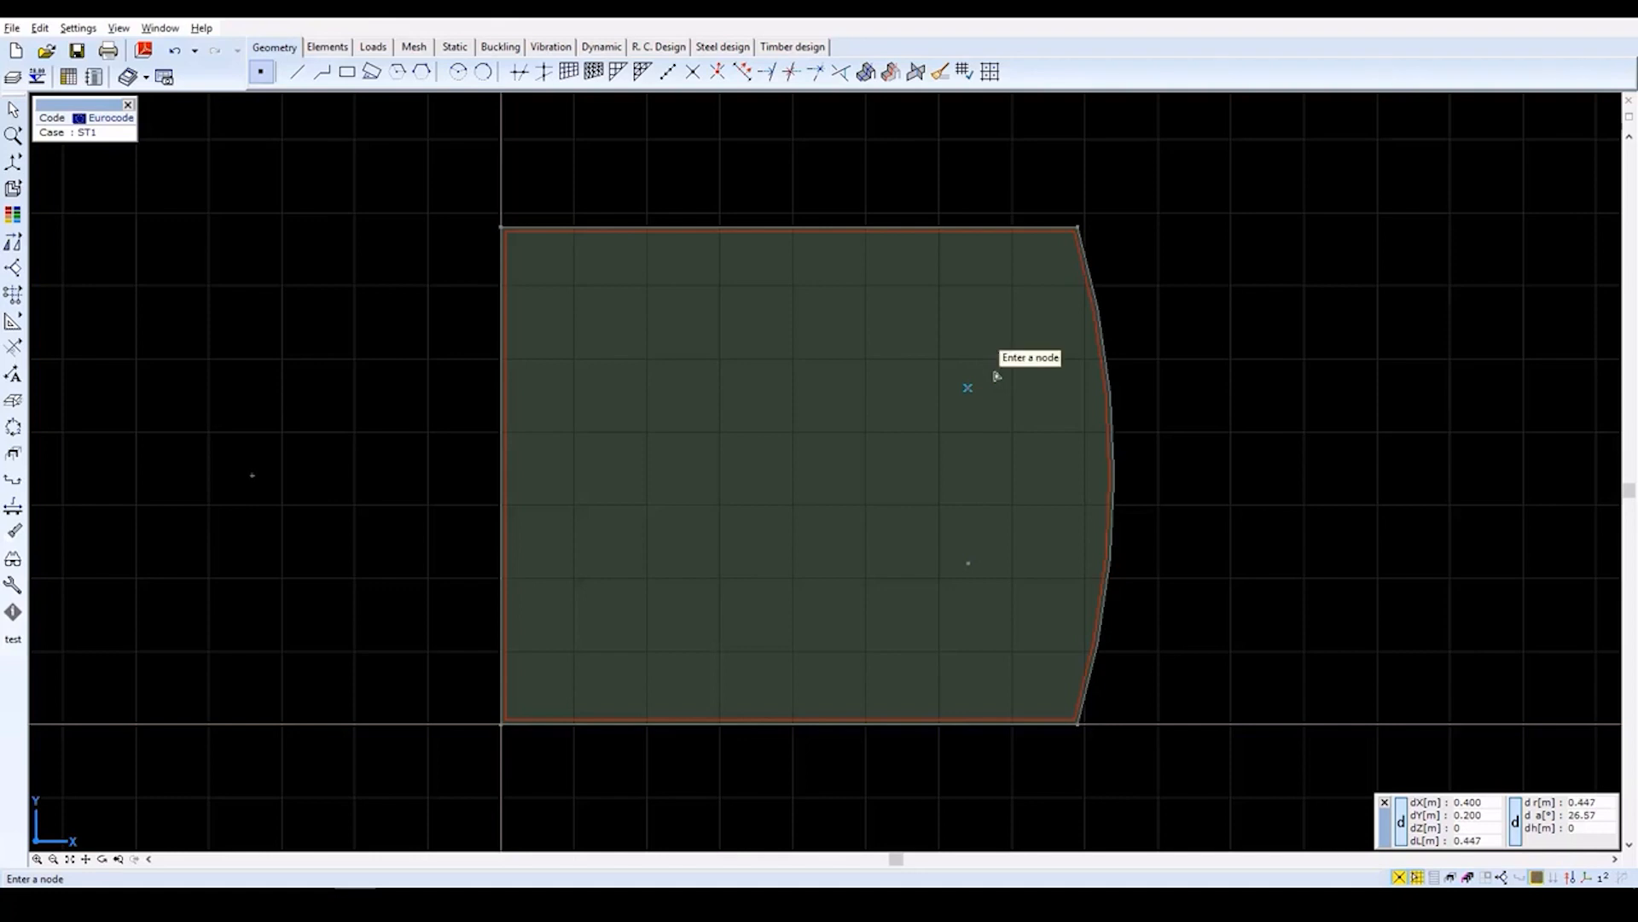
pyautogui.press('Escape')
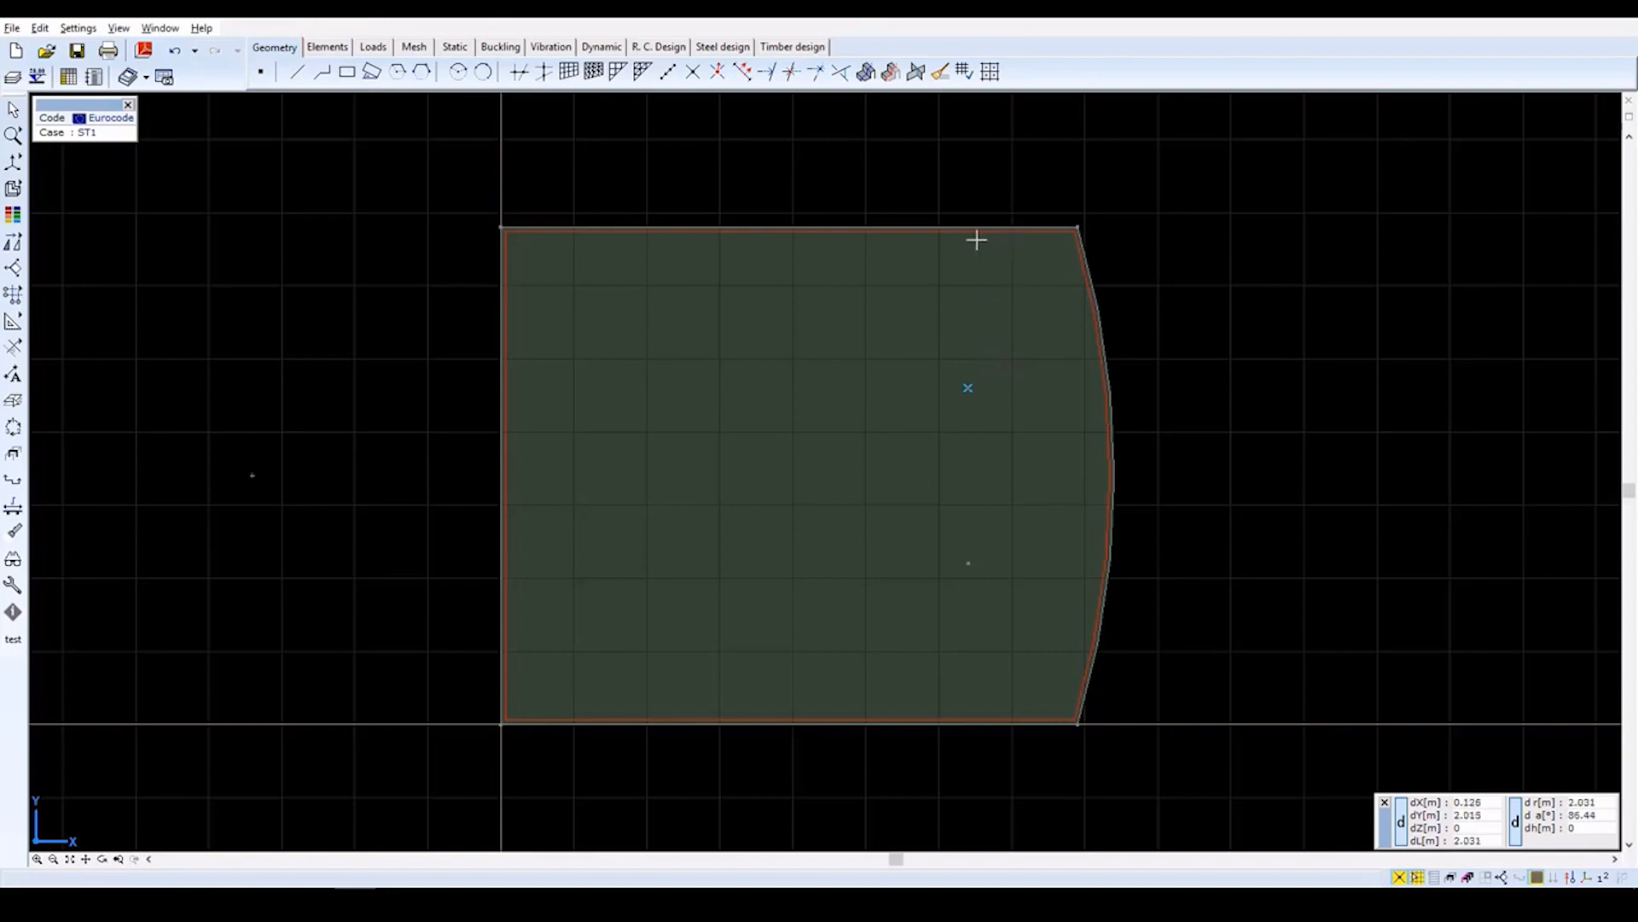
pyautogui.click(949, 239)
# Start defining nodal supports at both interior nodes and open the column-based support stiffness calculation.
pyautogui.click(327, 47)
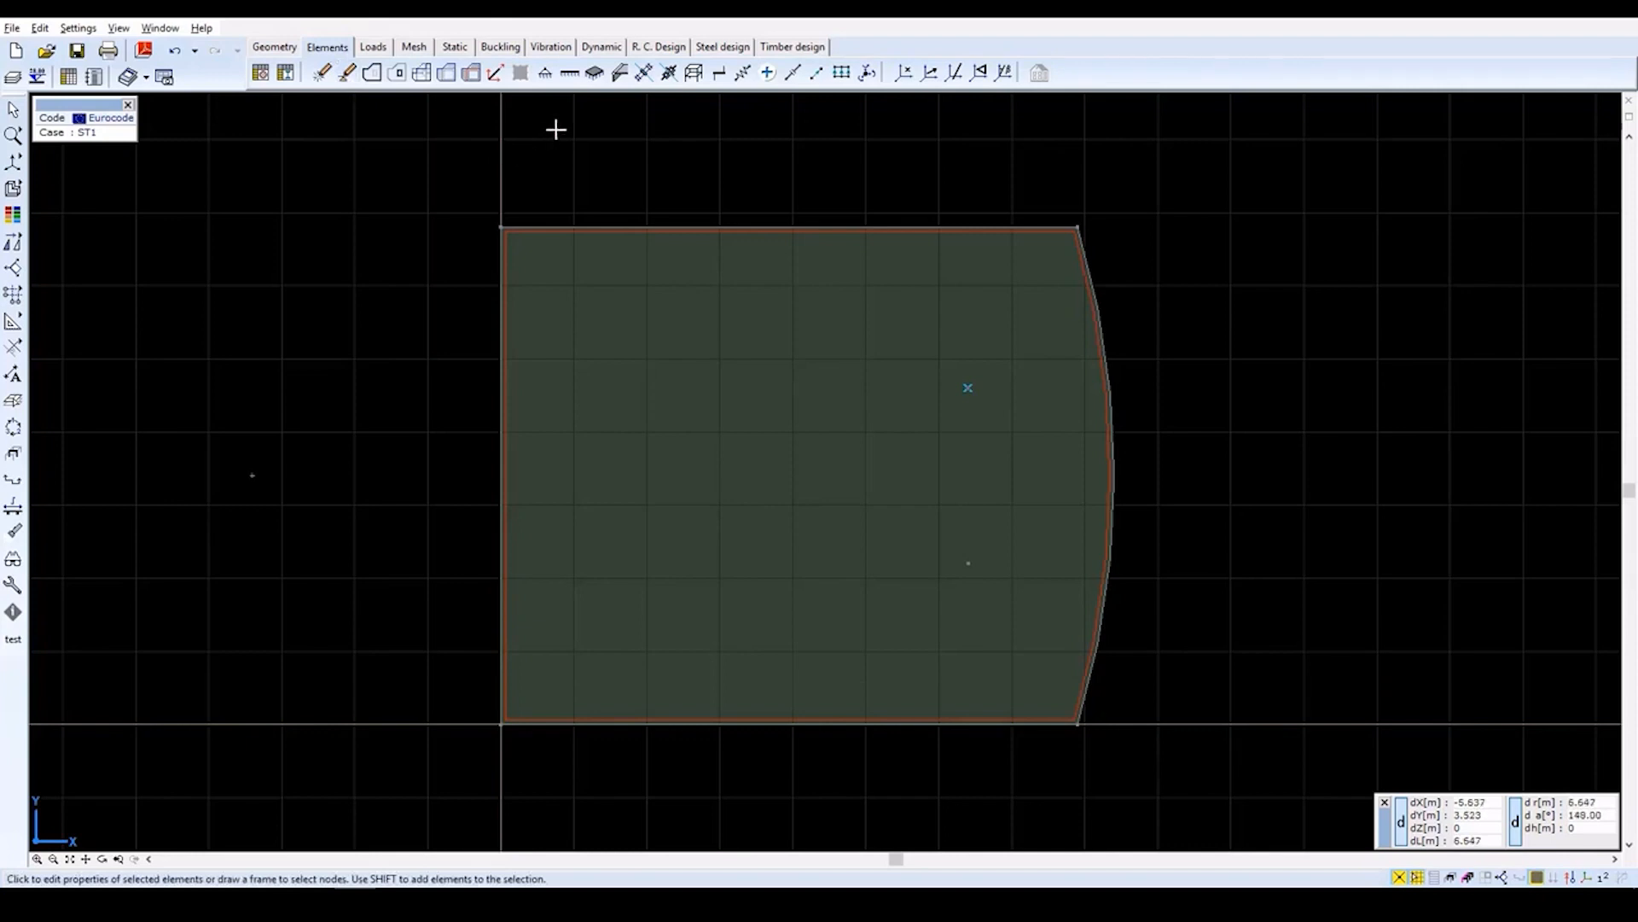
pyautogui.click(546, 75)
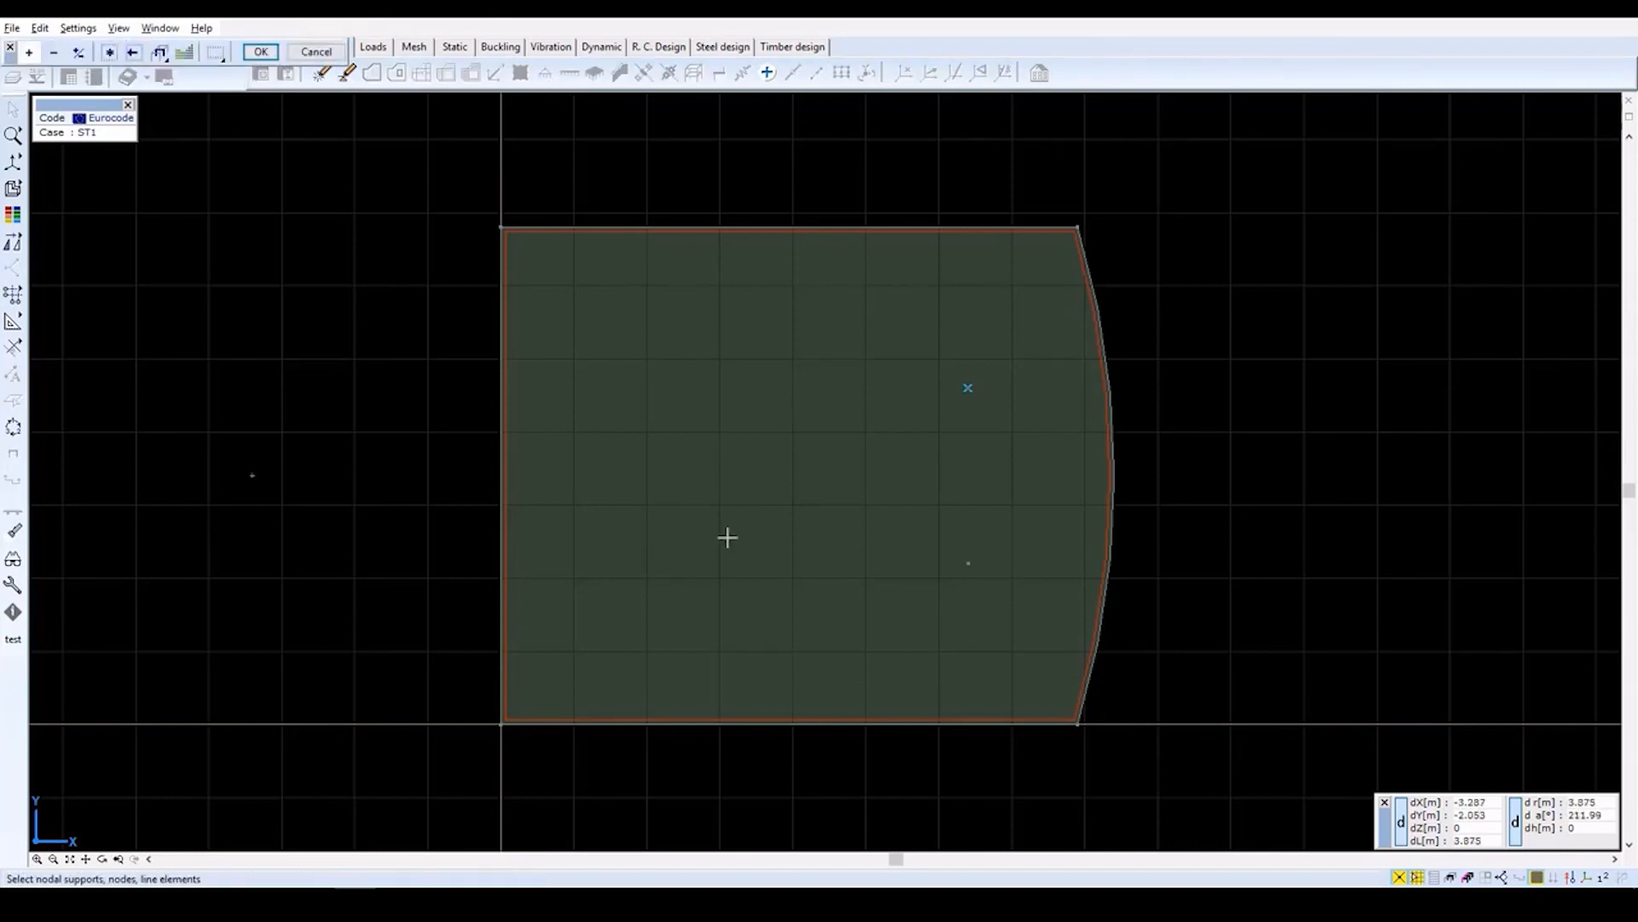
pyautogui.click(968, 565)
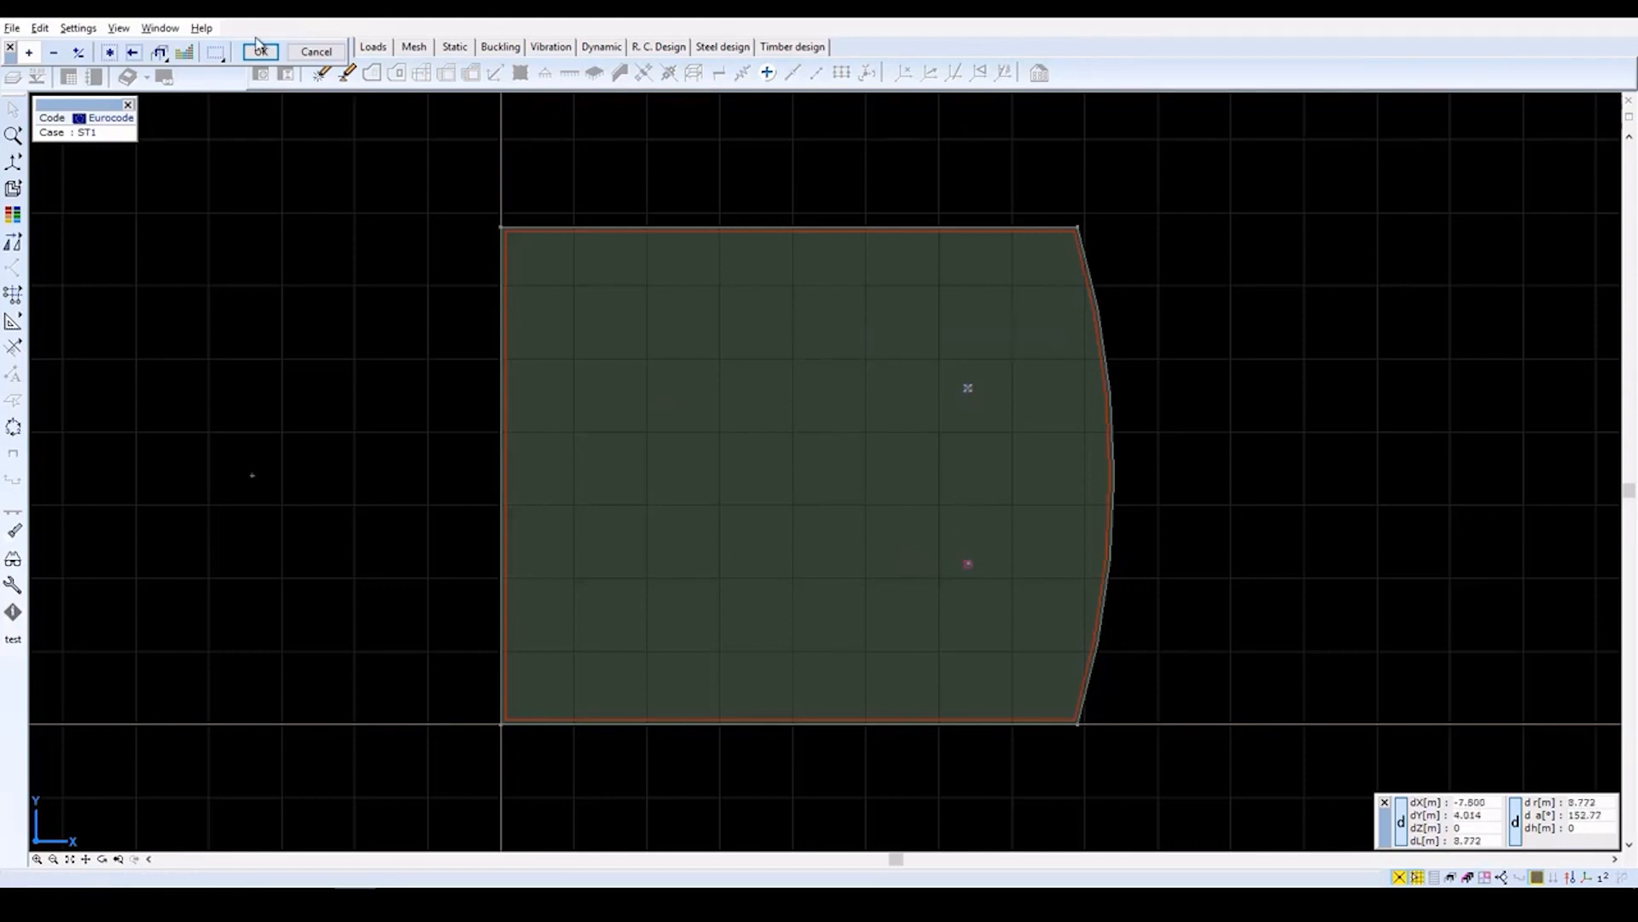
pyautogui.click(257, 52)
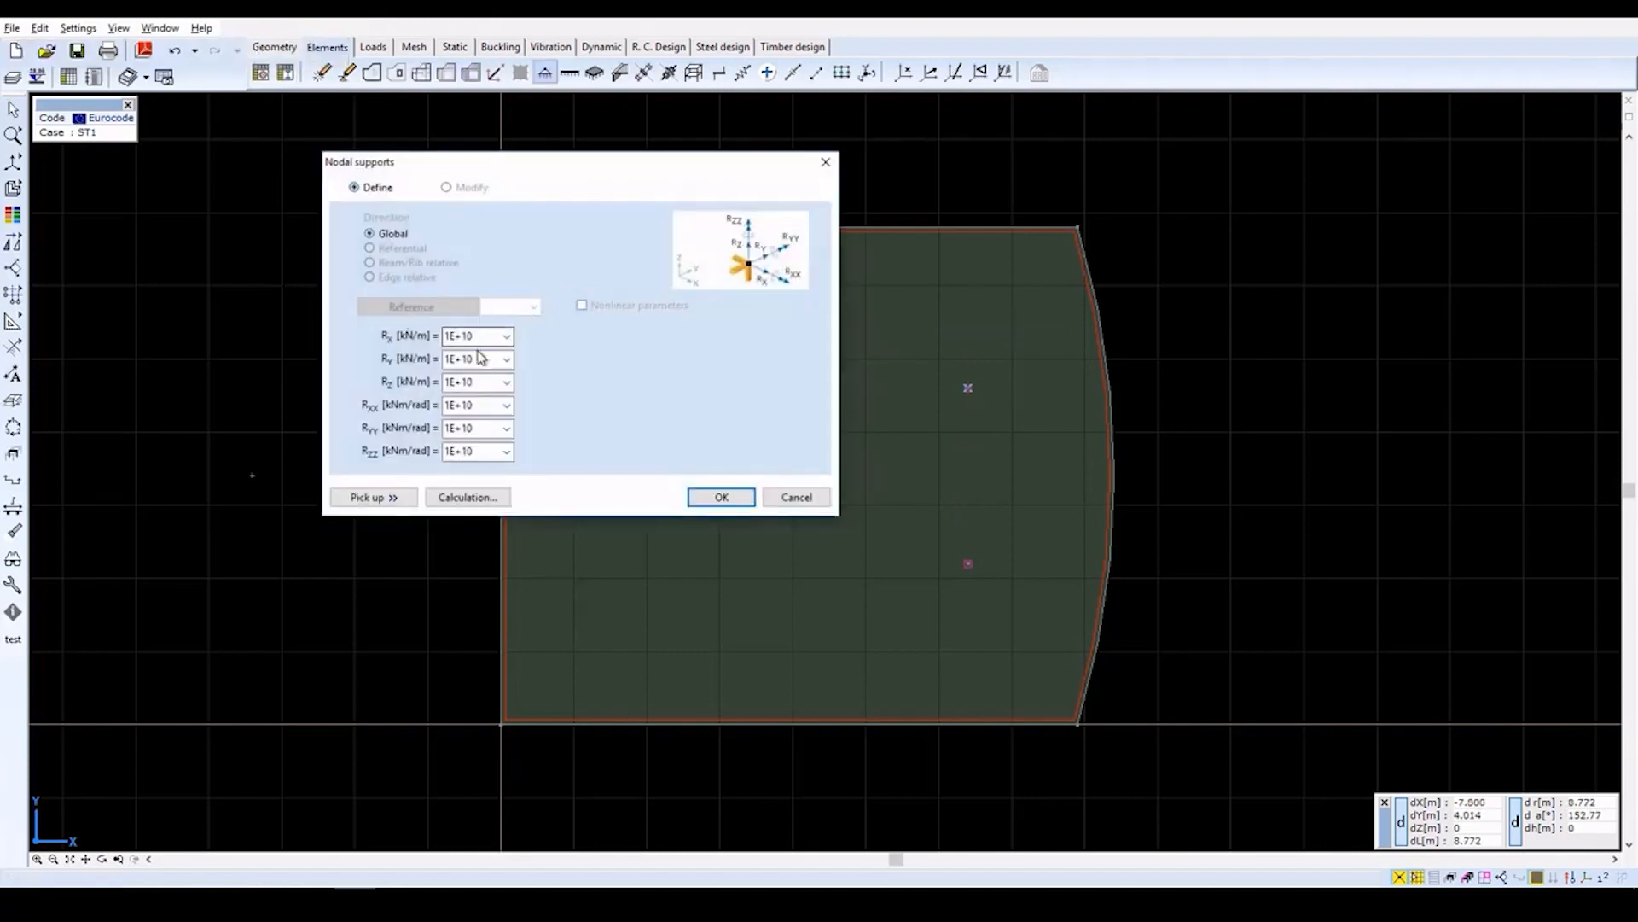
pyautogui.click(488, 499)
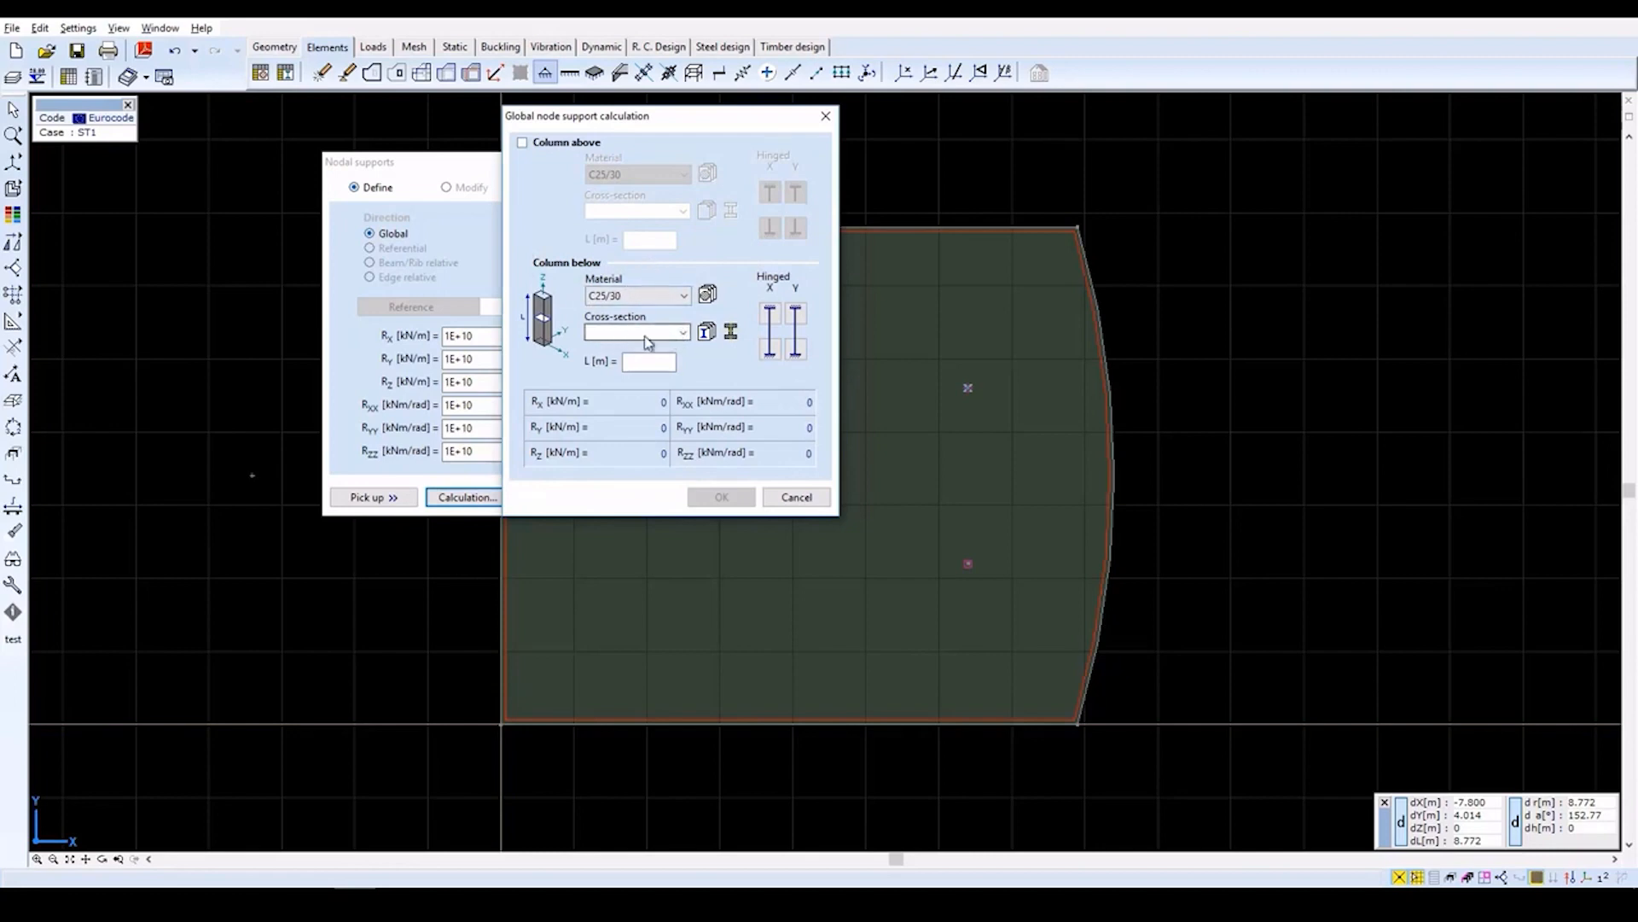
# Create a 300 x 300 mm rectangular cross-section for the column below, placed at the editor's origin and named 300x300.
pyautogui.click(732, 332)
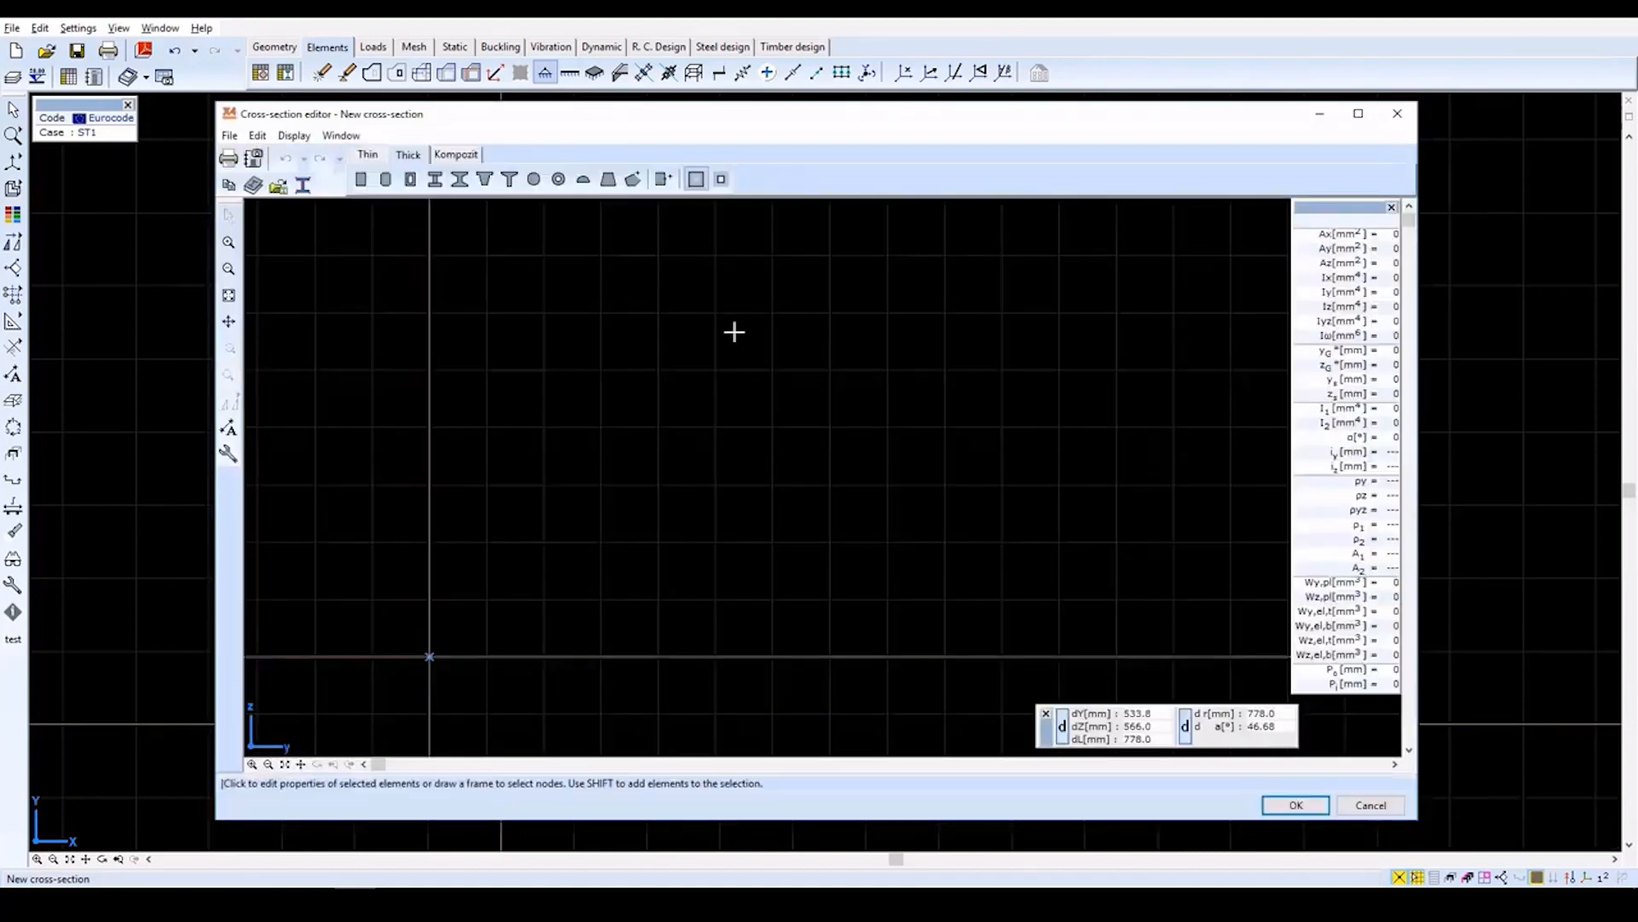
pyautogui.click(361, 181)
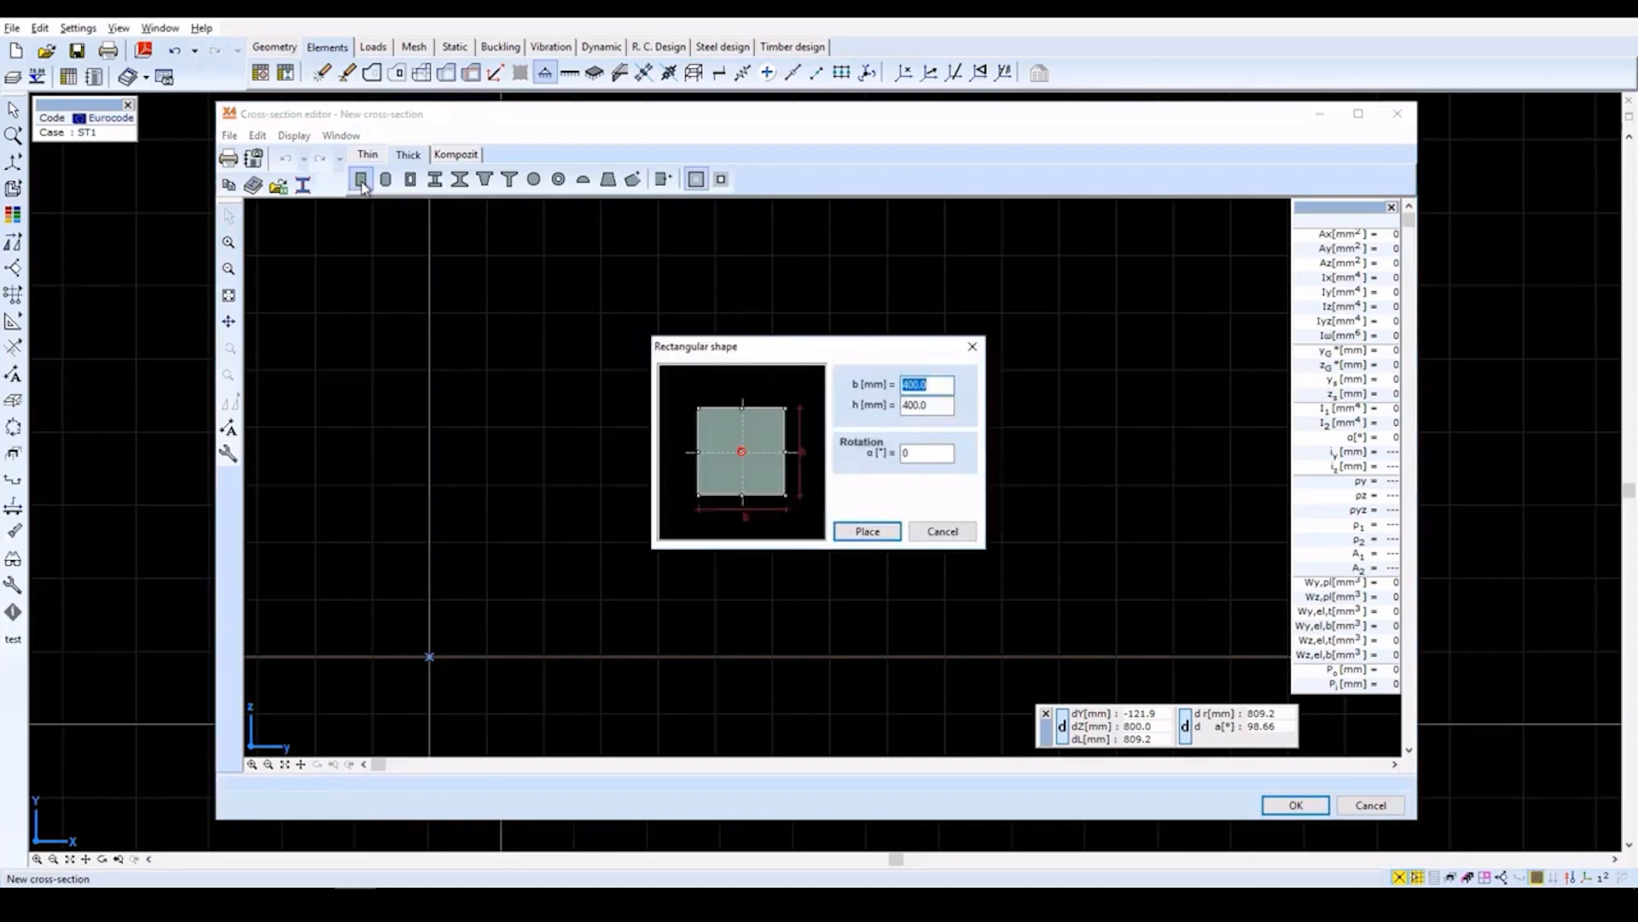
pyautogui.write('300')
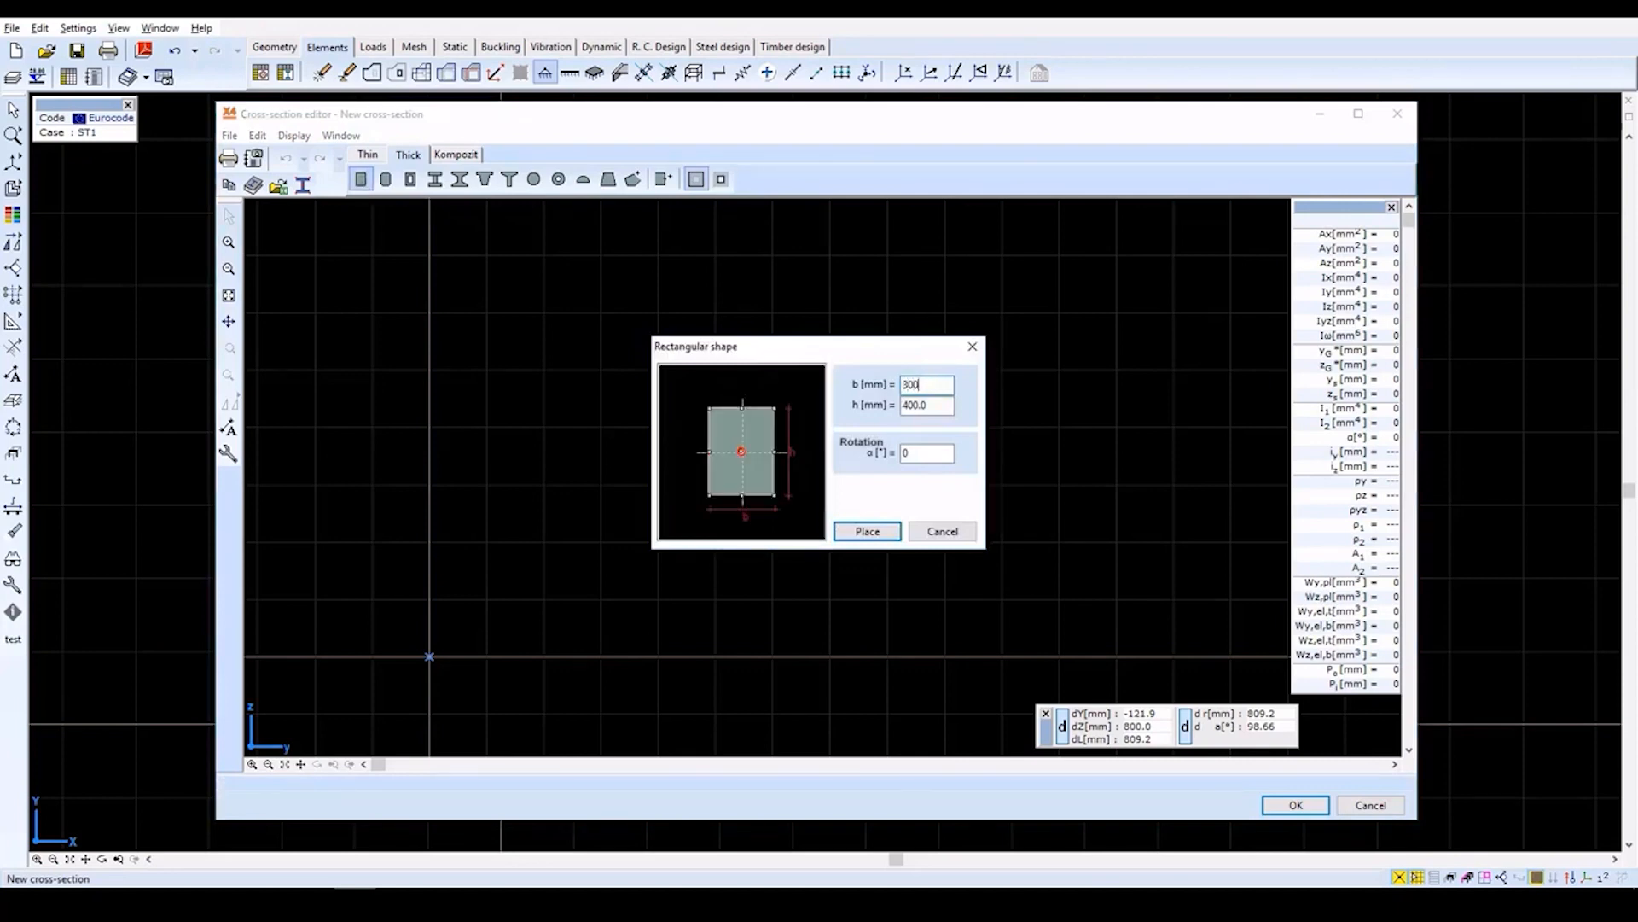
pyautogui.press('Tab')
pyautogui.write('300')
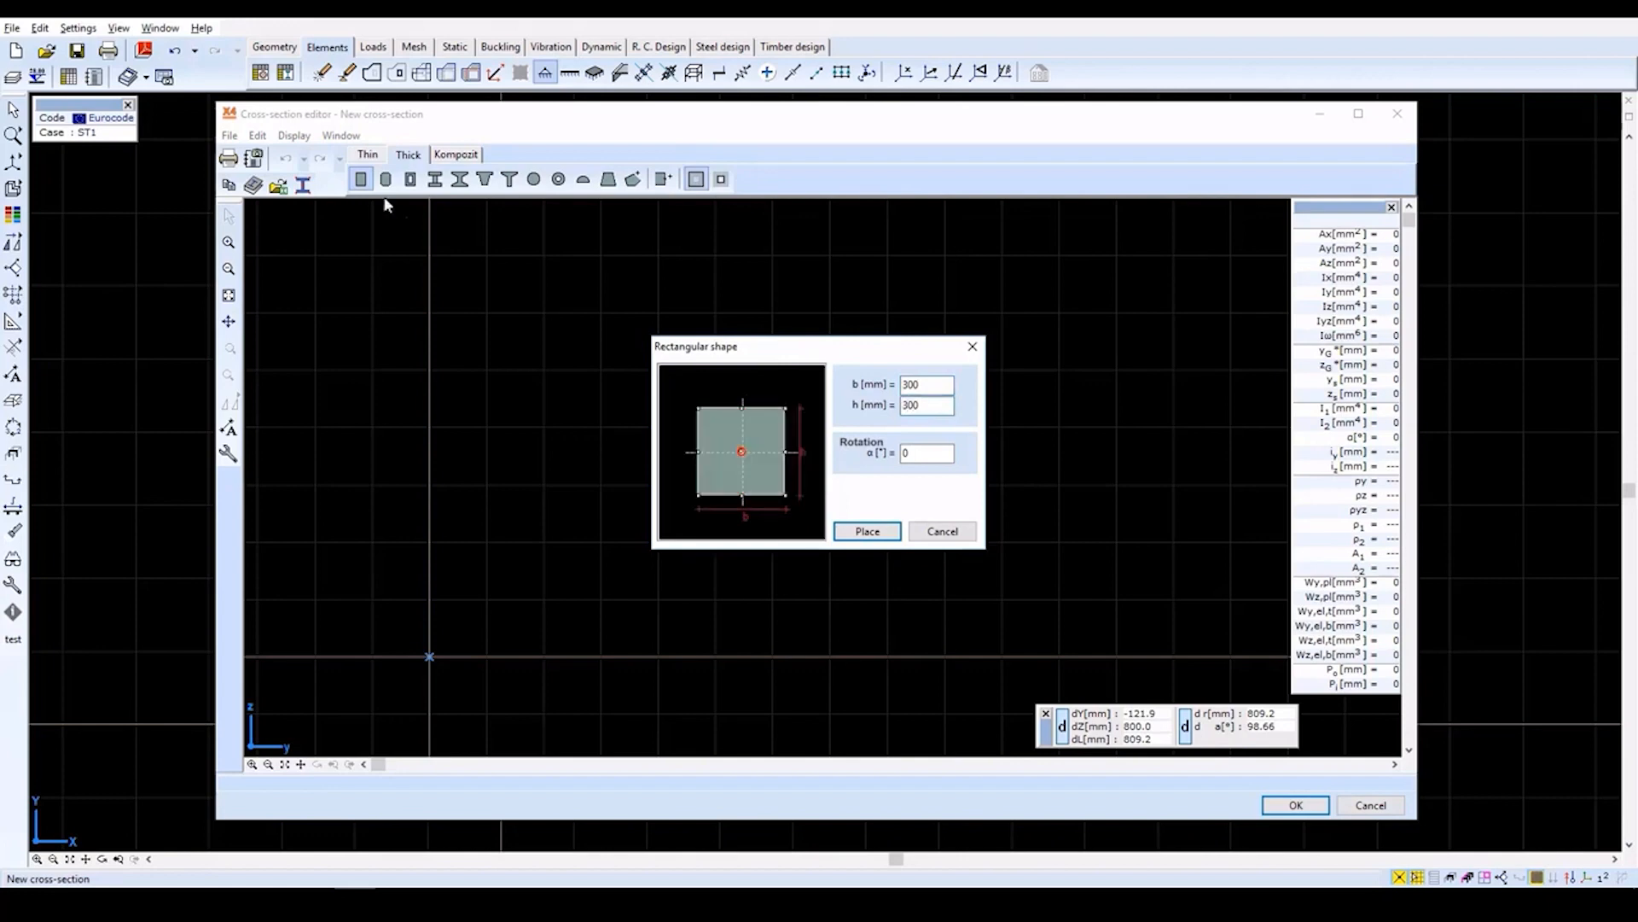
pyautogui.click(850, 528)
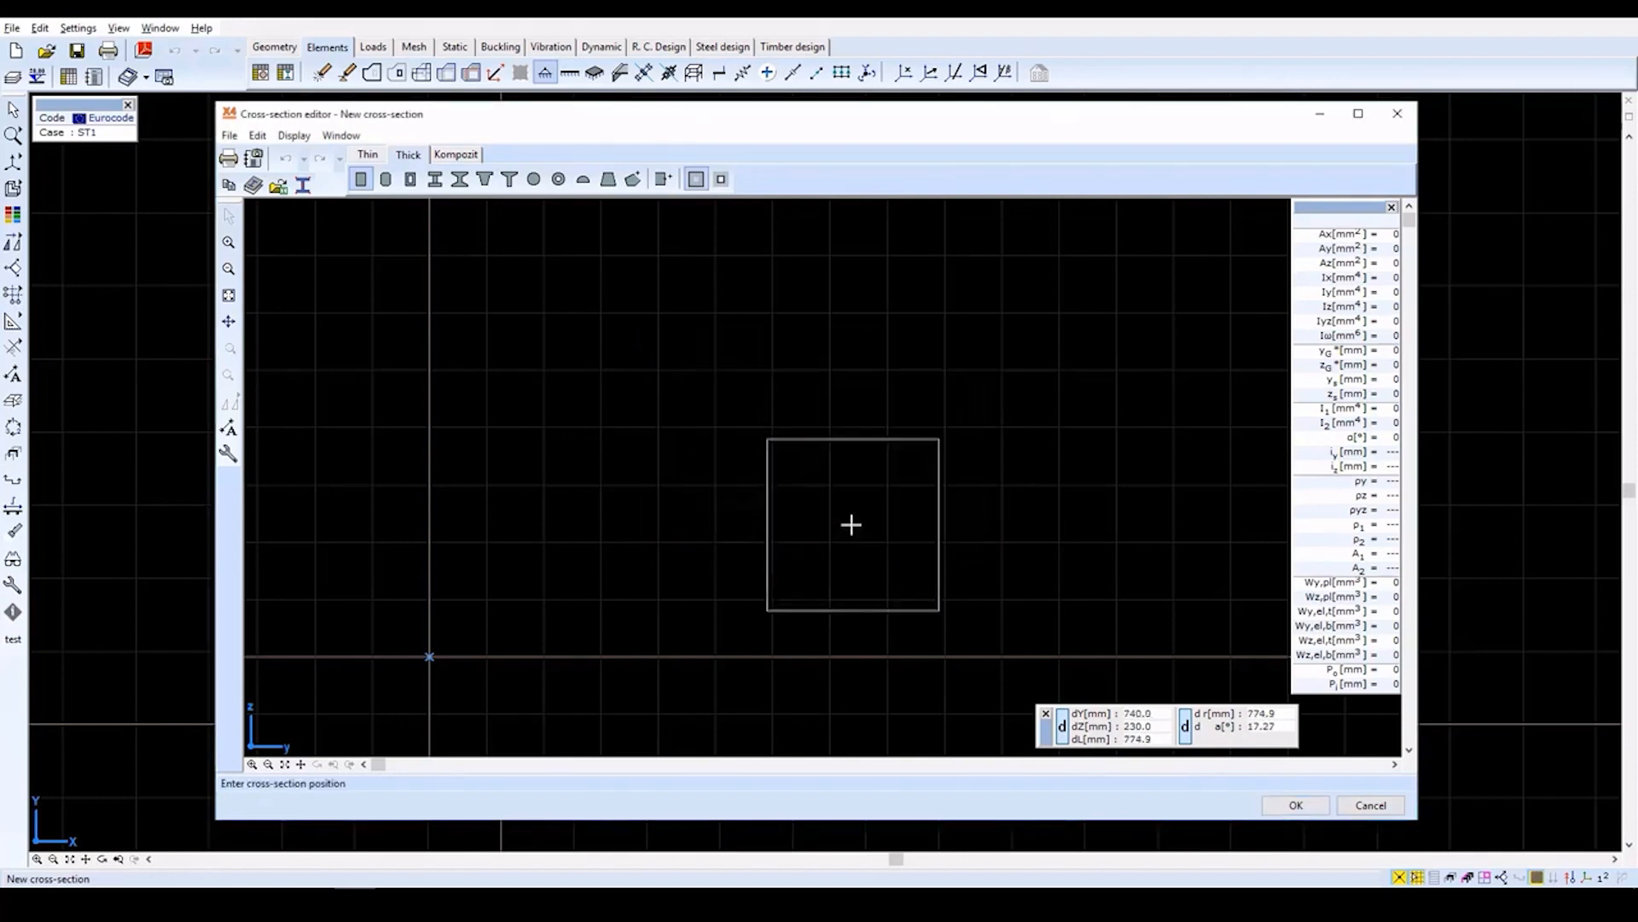
pyautogui.click(430, 658)
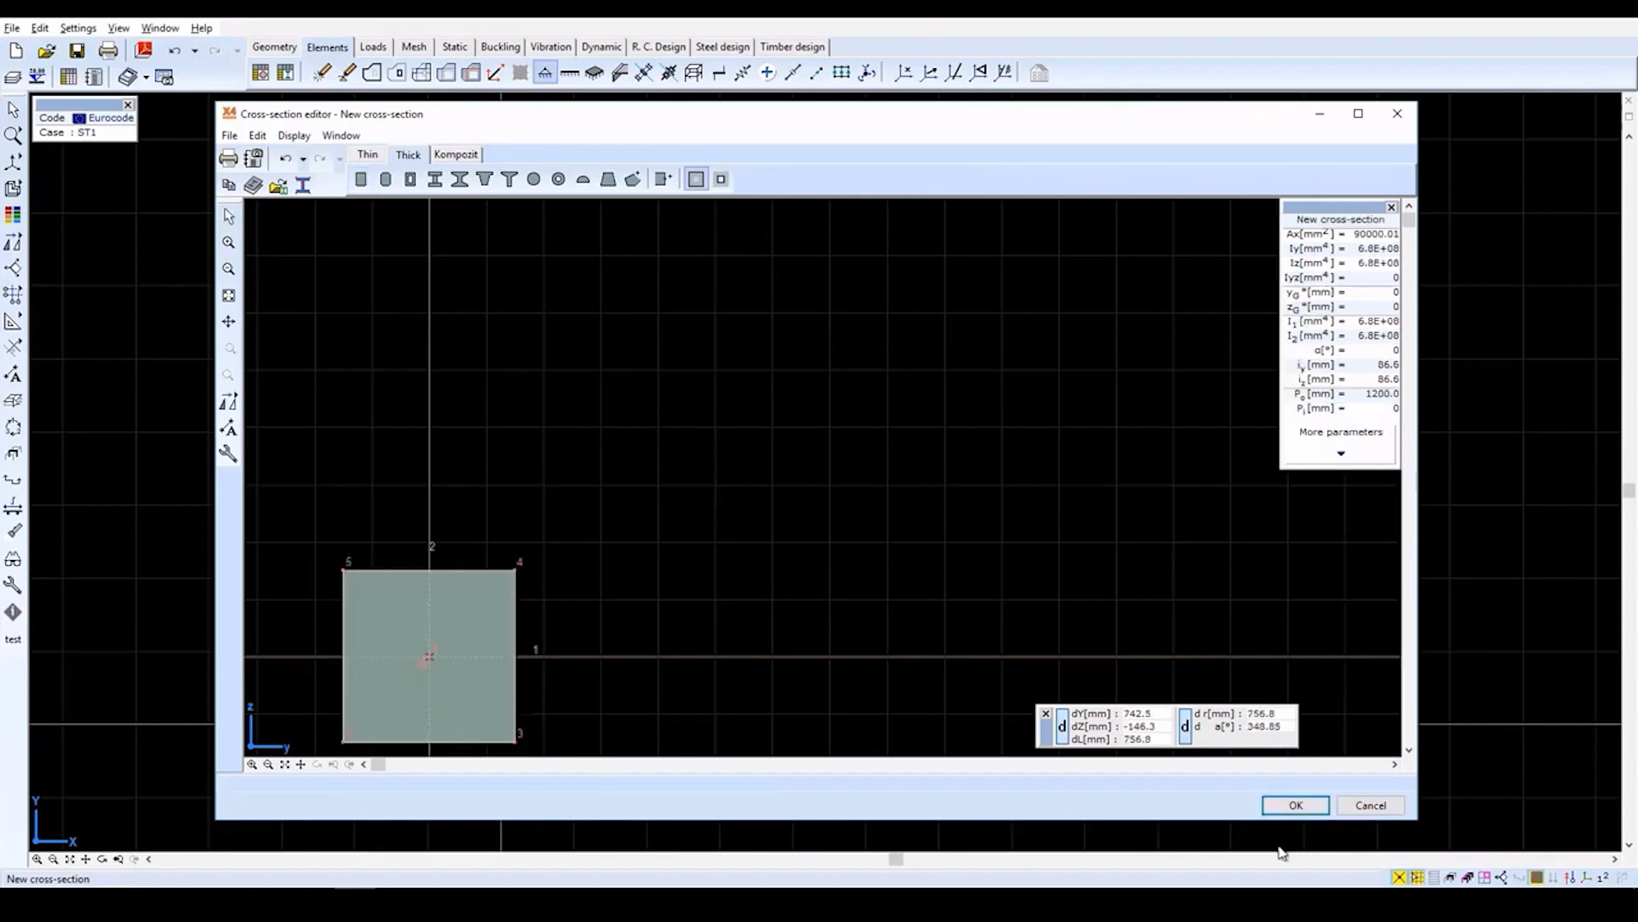
pyautogui.click(1296, 807)
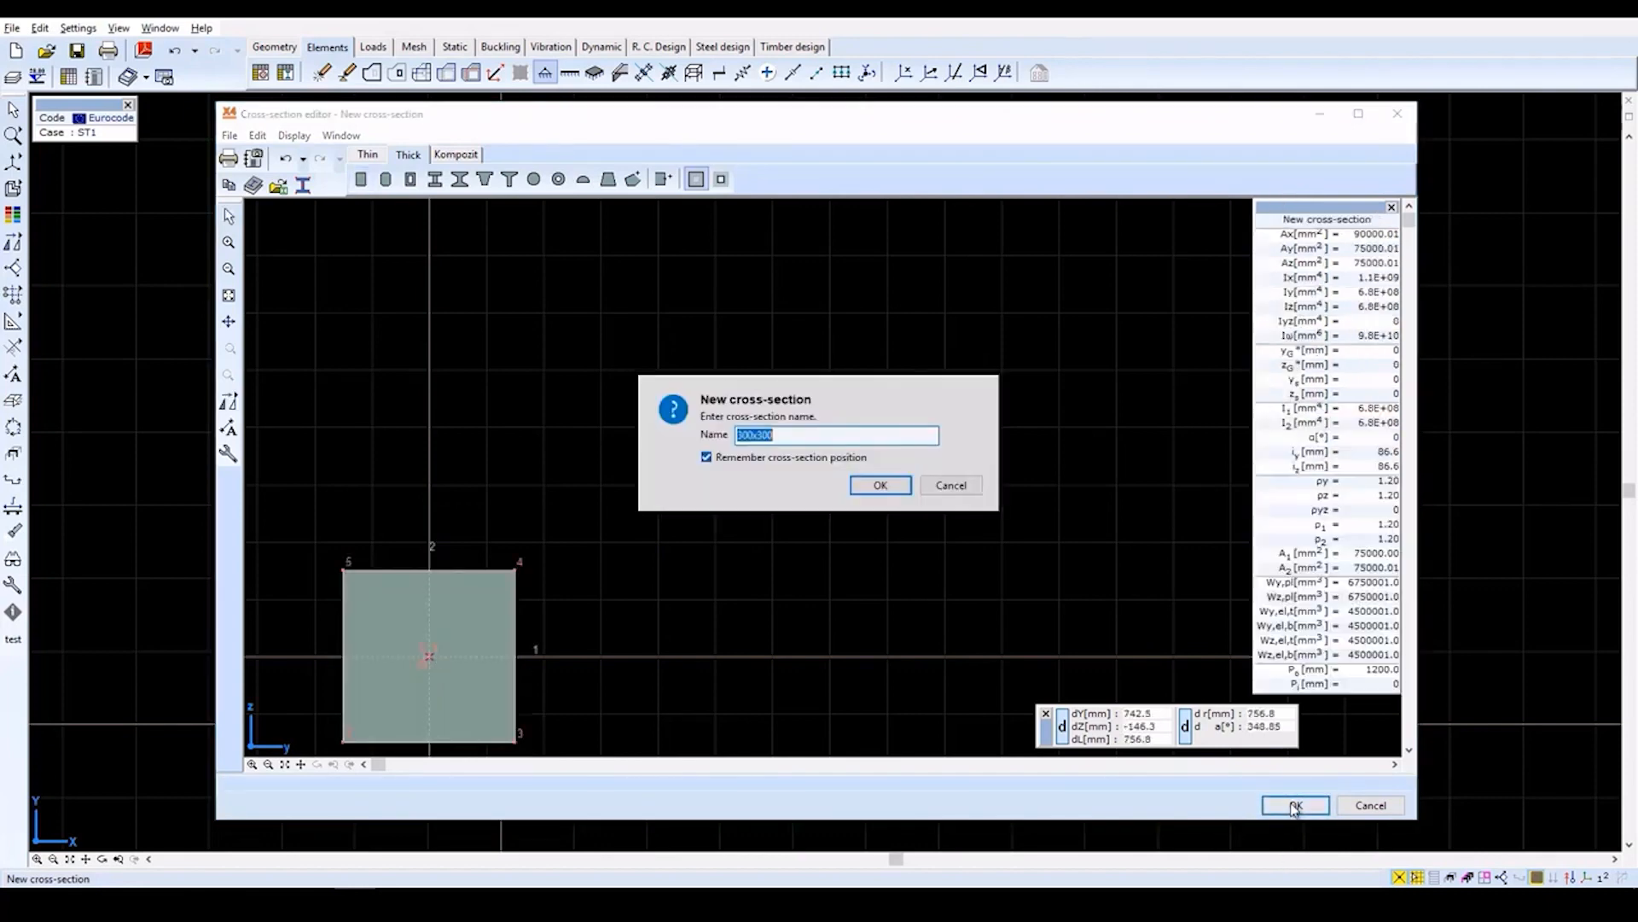
pyautogui.click(885, 483)
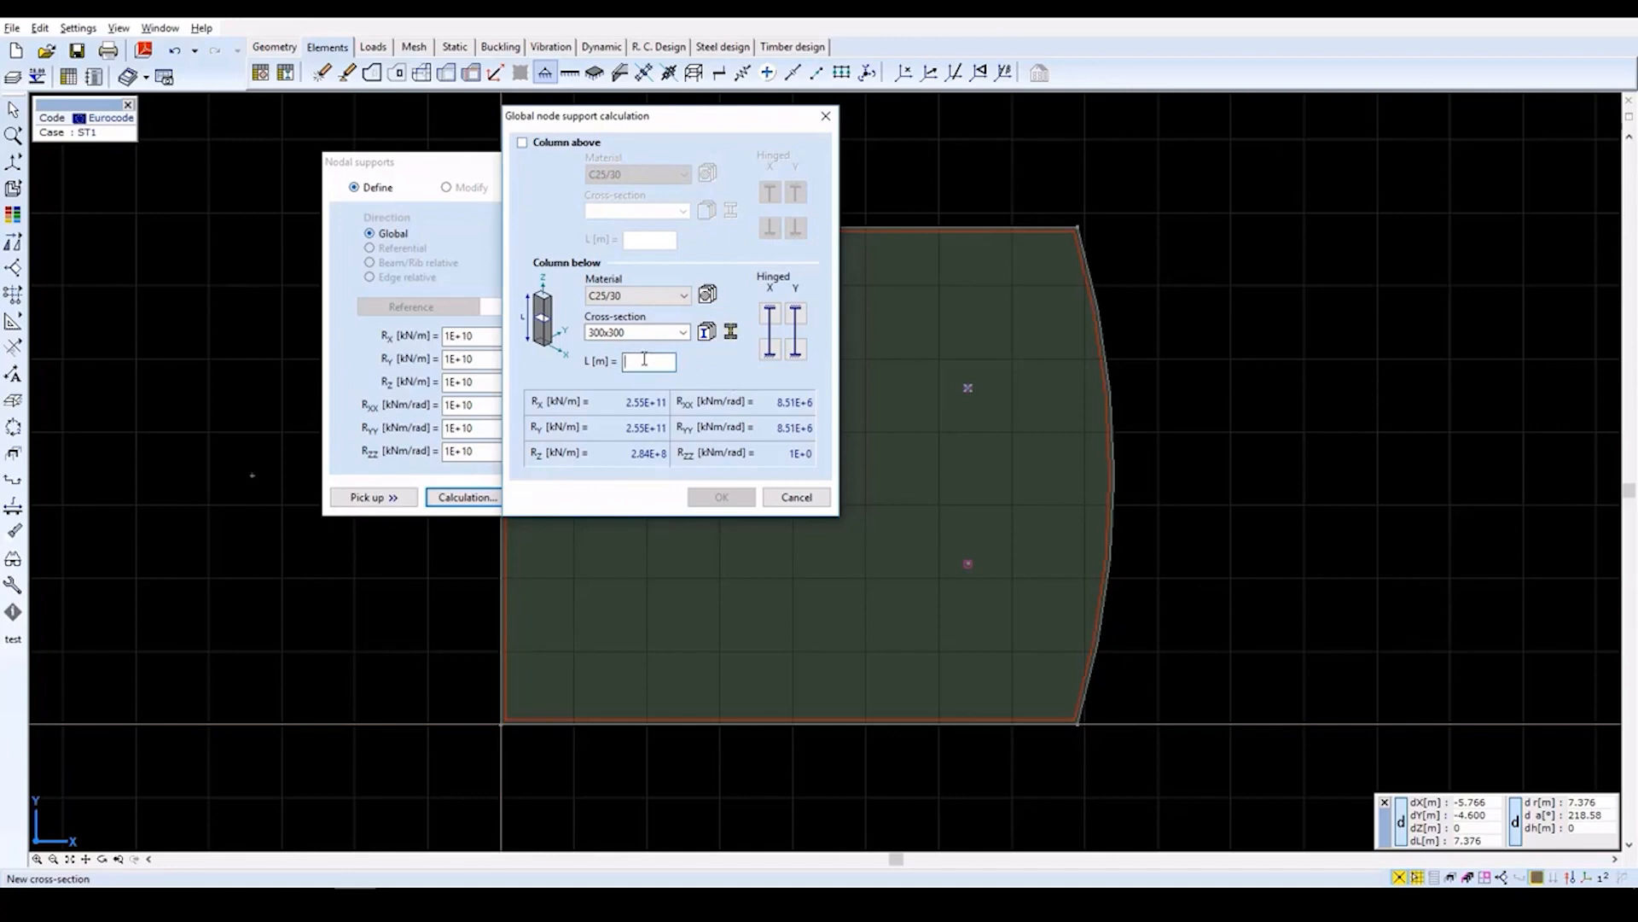
# Set the length of the column below to 3 m and apply the calculated nodal supports.
pyautogui.write('3')
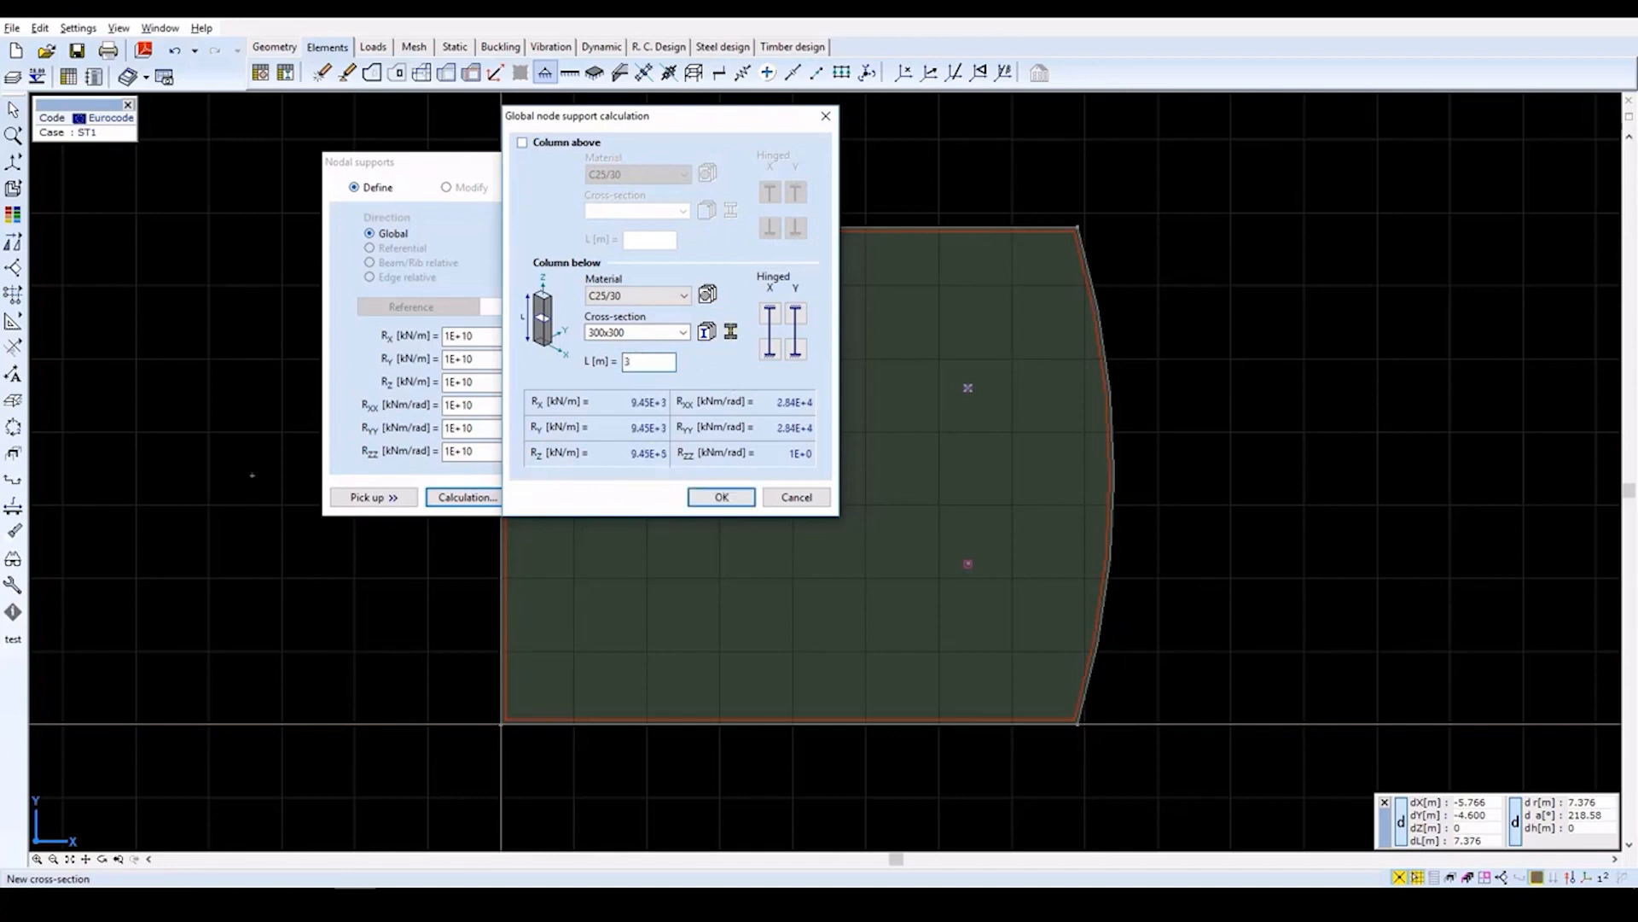
pyautogui.click(721, 499)
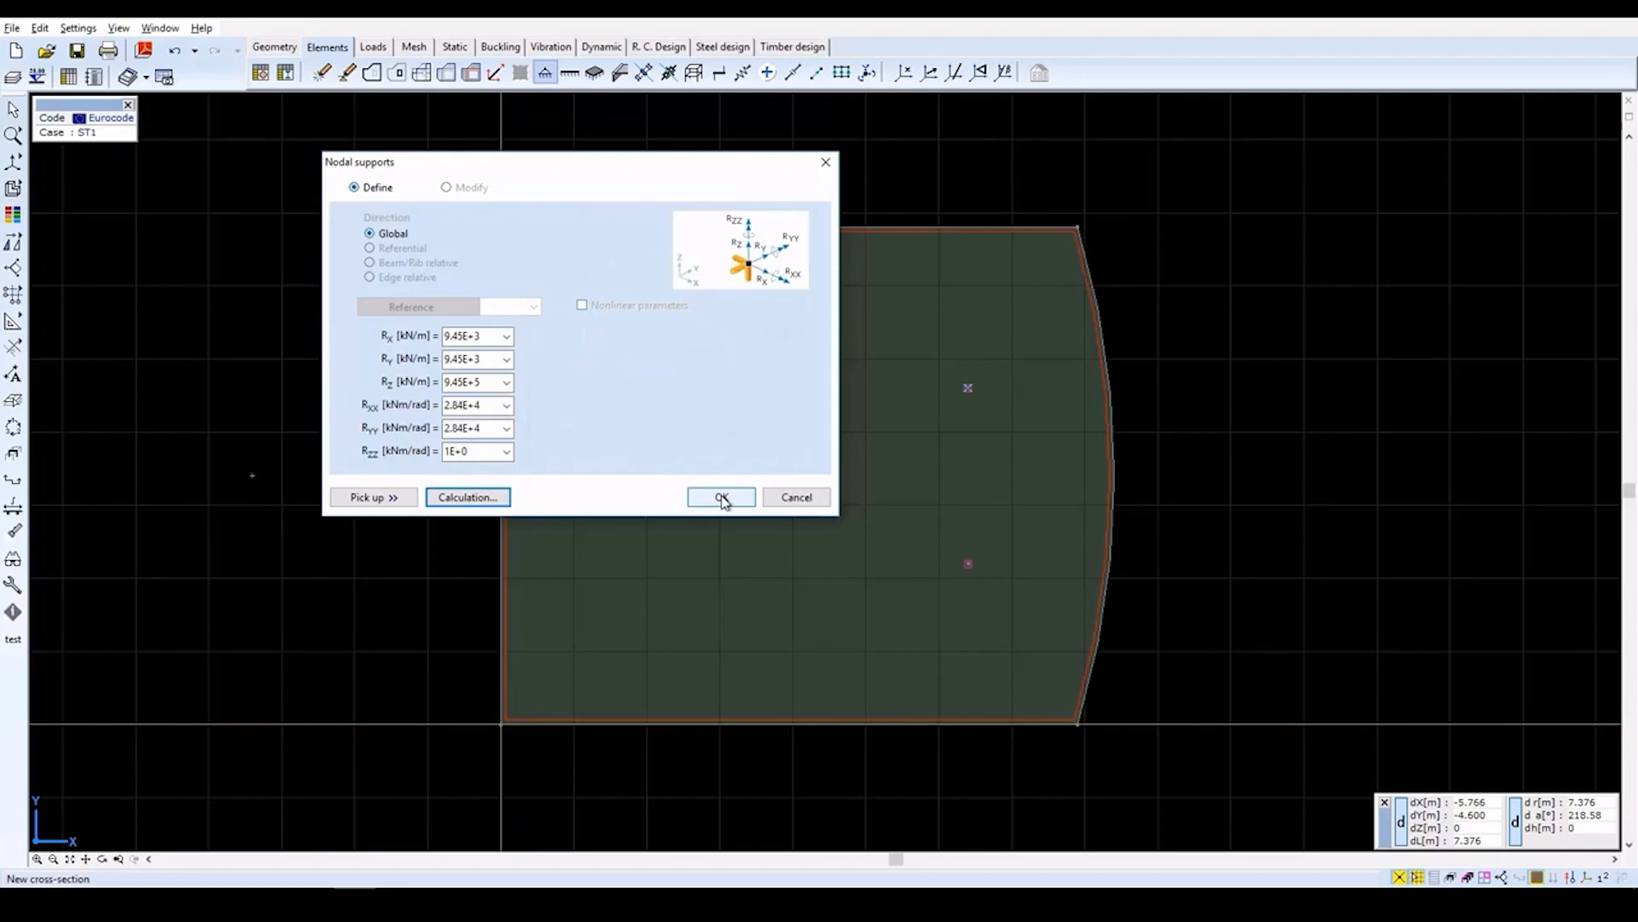
pyautogui.click(721, 499)
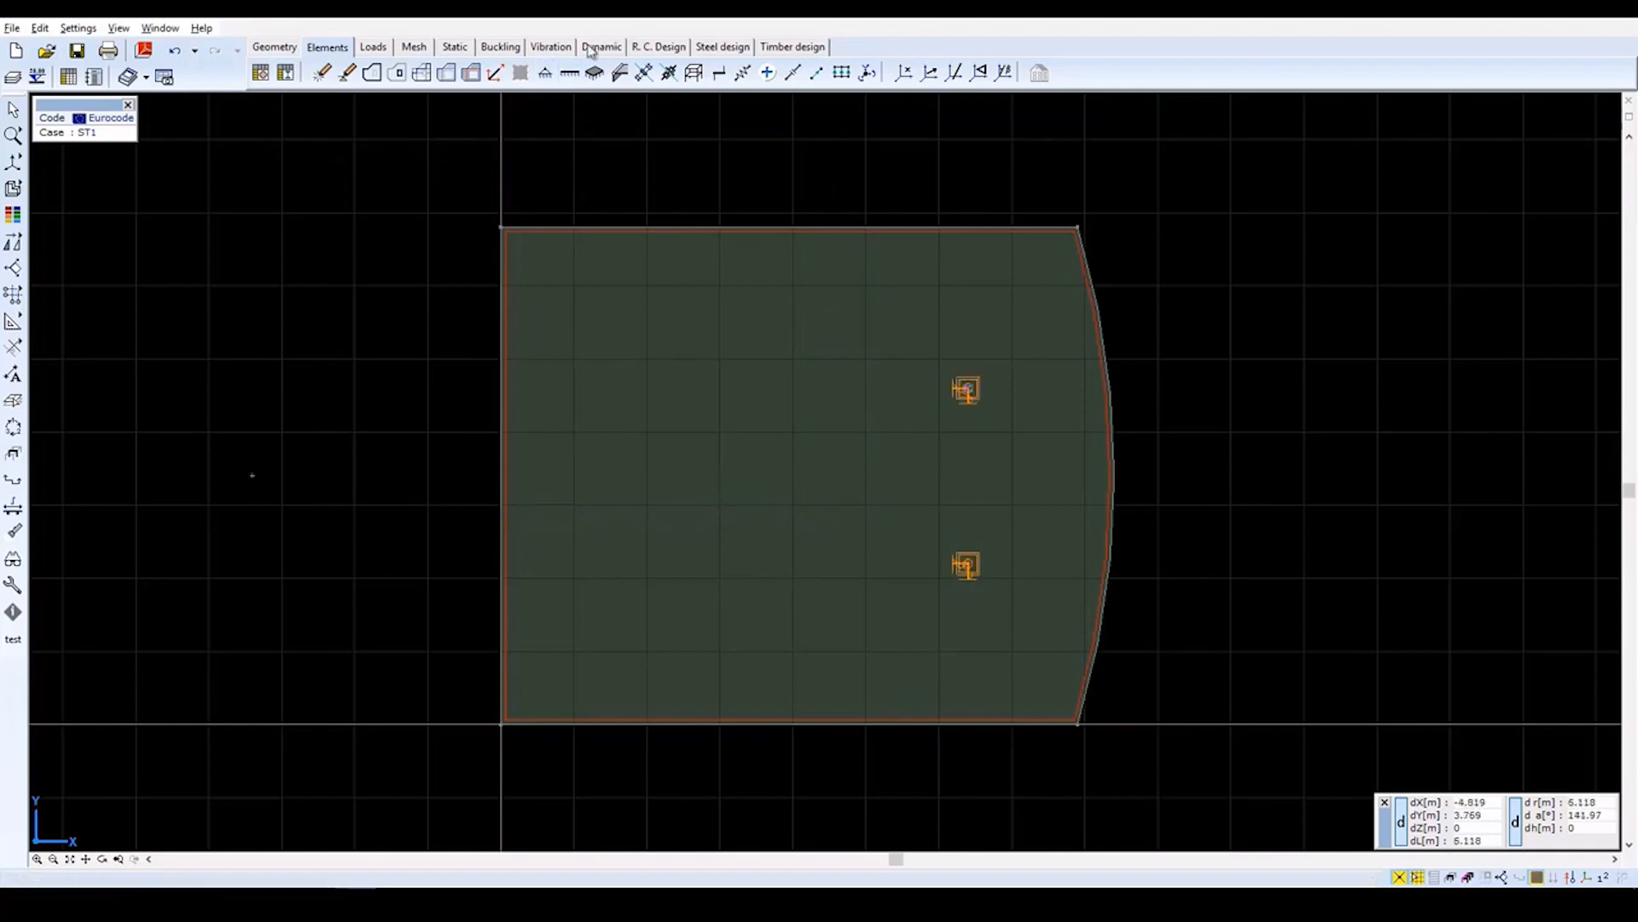
# Start defining line supports on the slab's three straight edges, leaving out the curved edge.
pyautogui.click(574, 73)
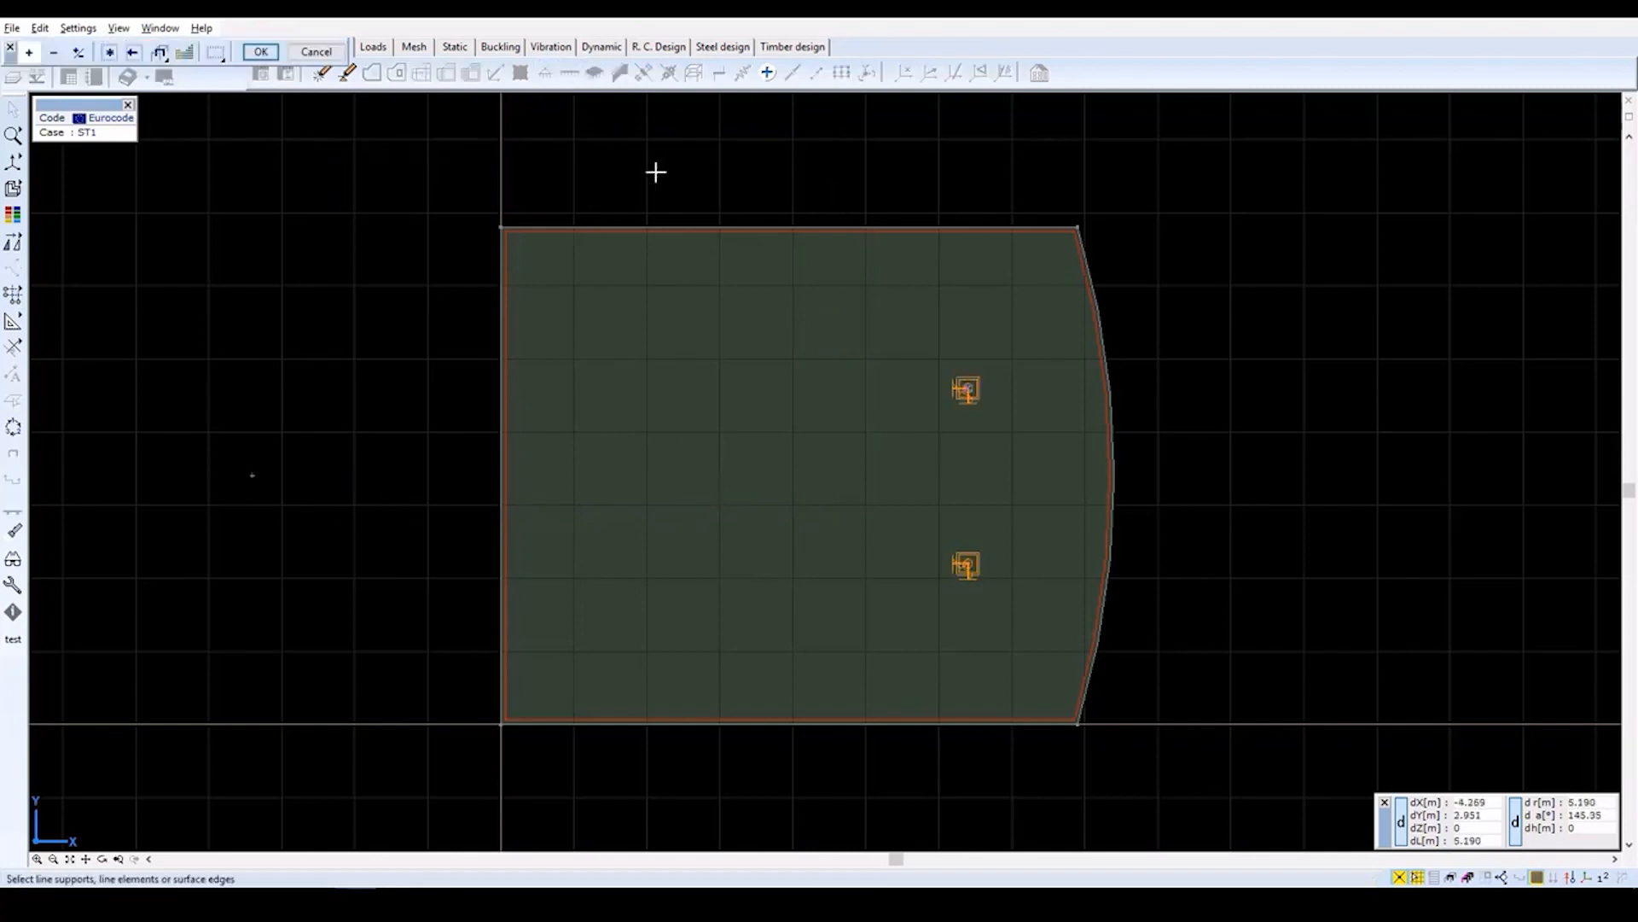
pyautogui.click(683, 227)
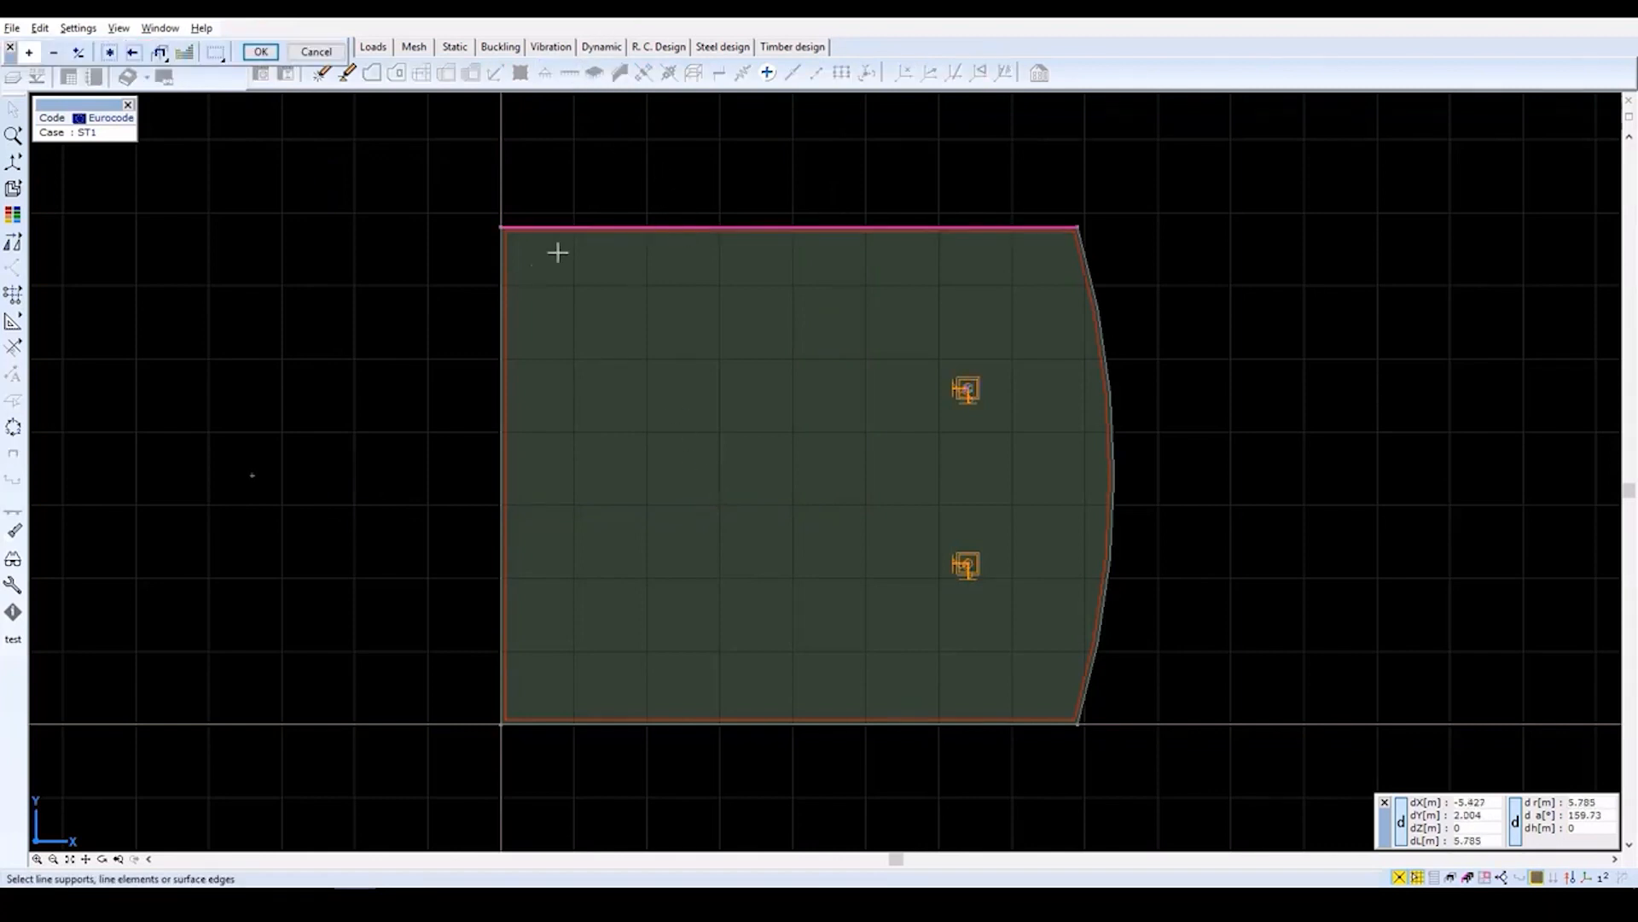
pyautogui.click(502, 335)
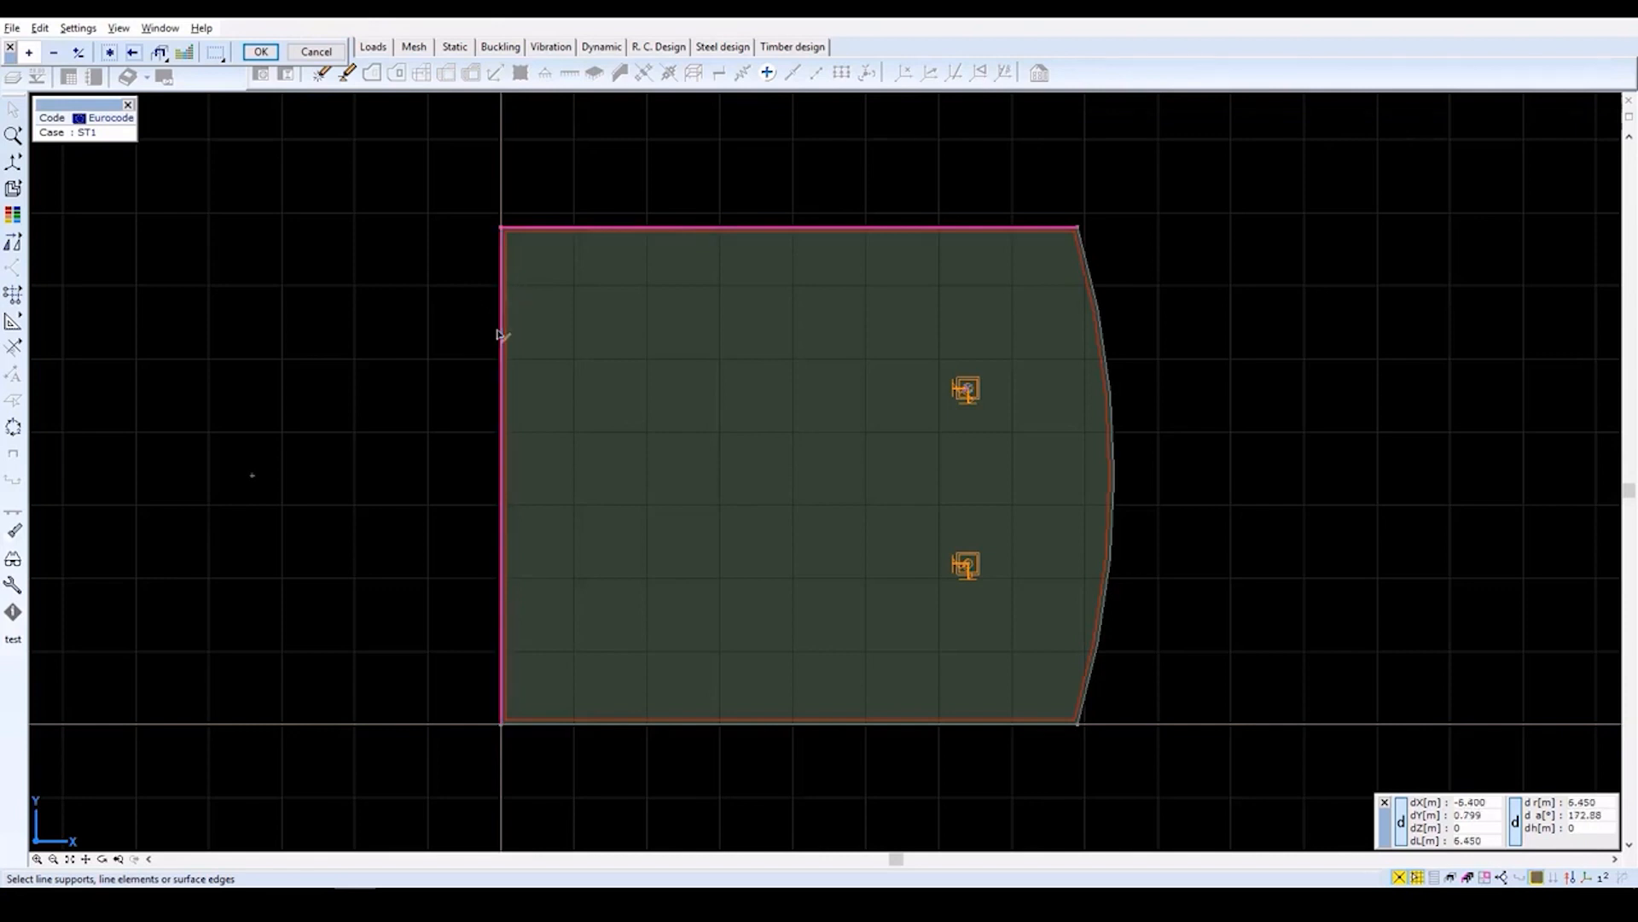
pyautogui.click(592, 723)
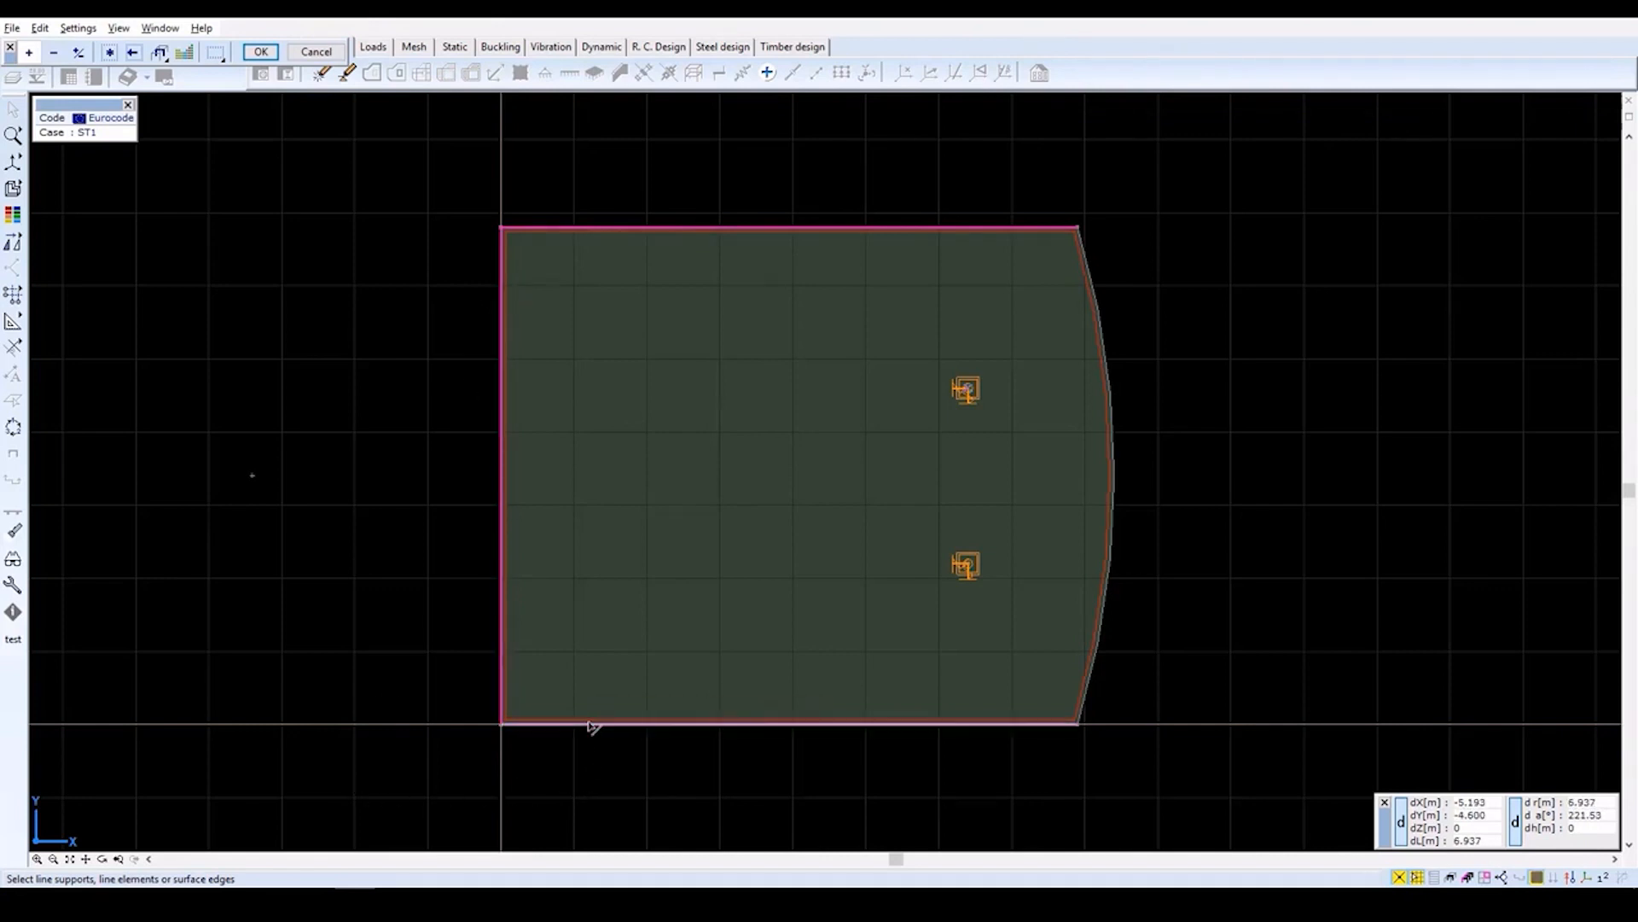
pyautogui.click(253, 52)
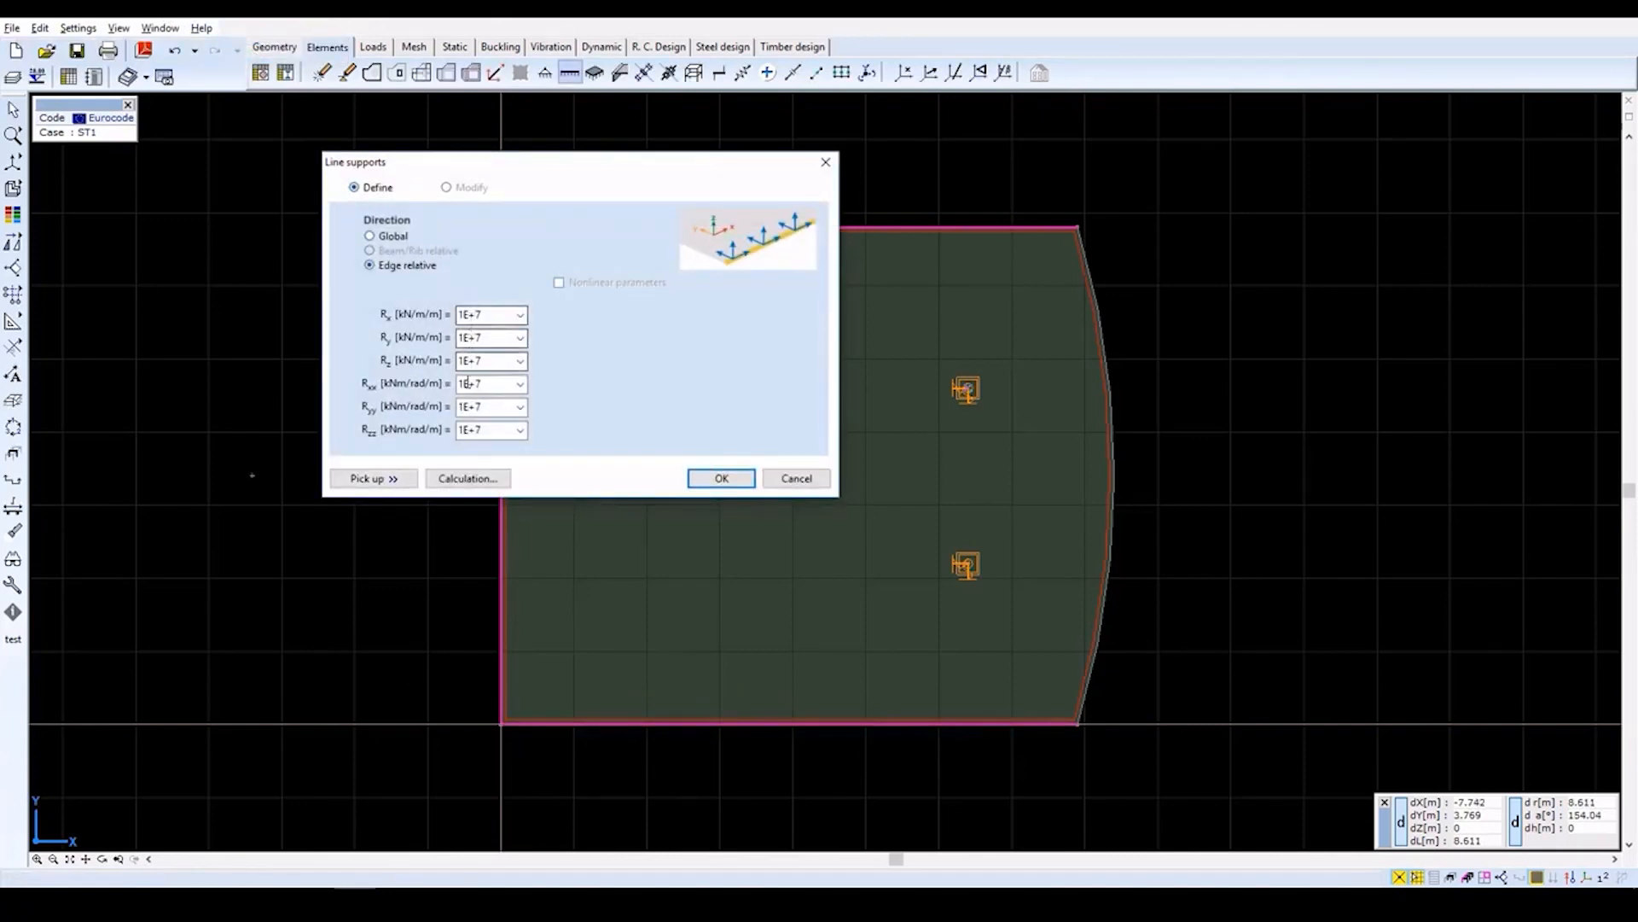
# Calculate the line supports from a 300 mm thick wall below, hinged at both ends, and apply them.
pyautogui.click(460, 480)
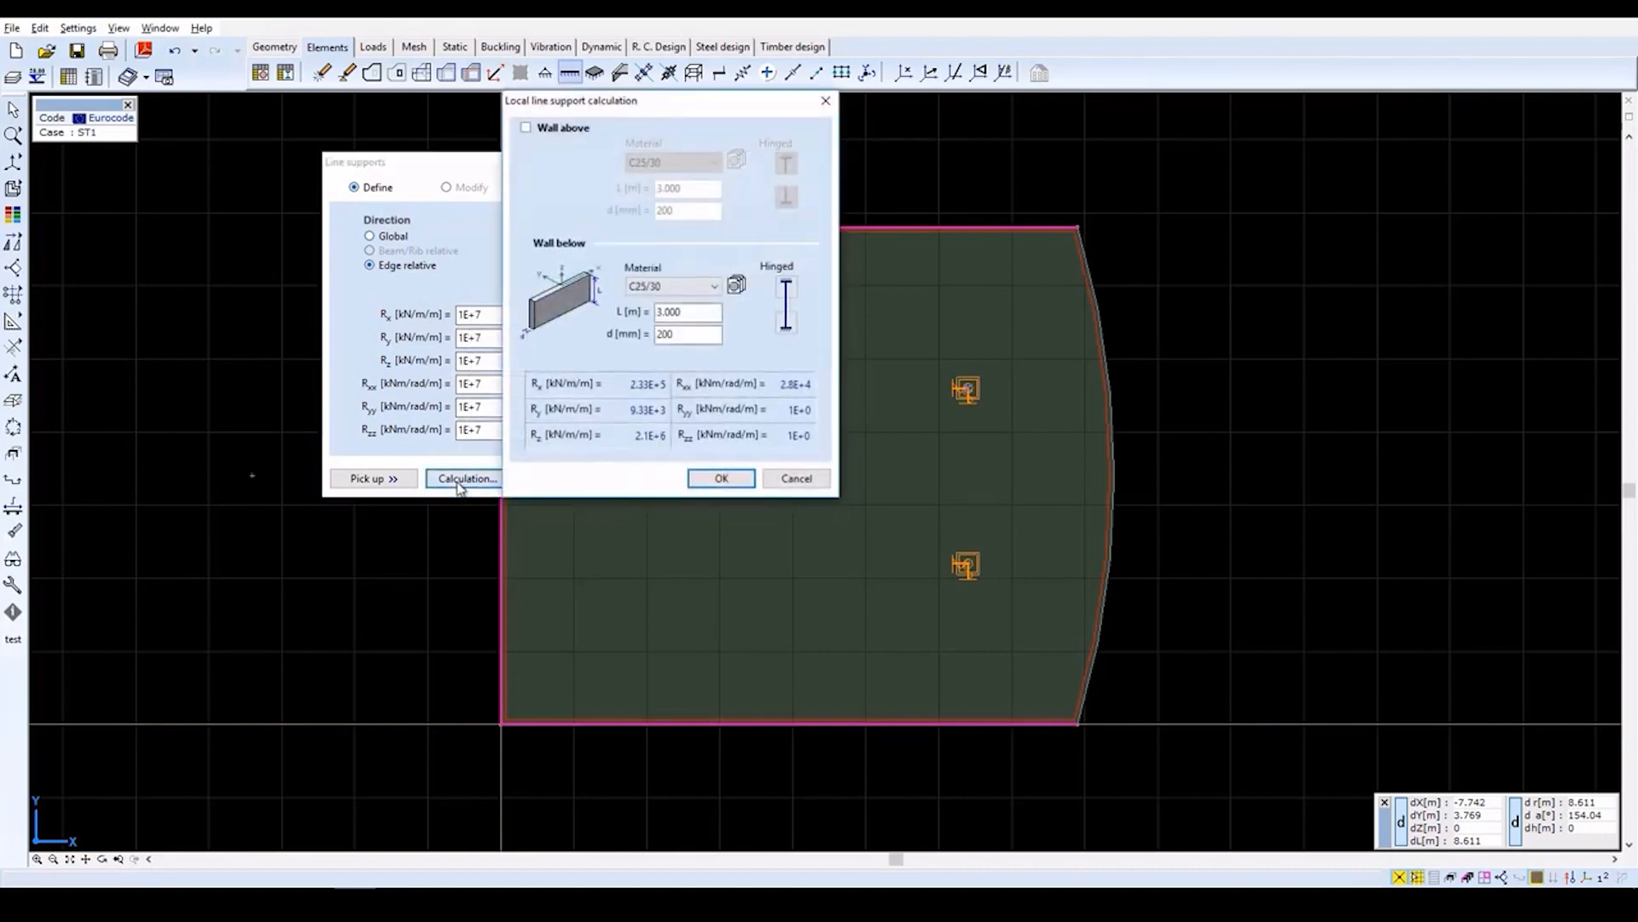
pyautogui.click(689, 336)
pyautogui.write('300')
pyautogui.click(787, 288)
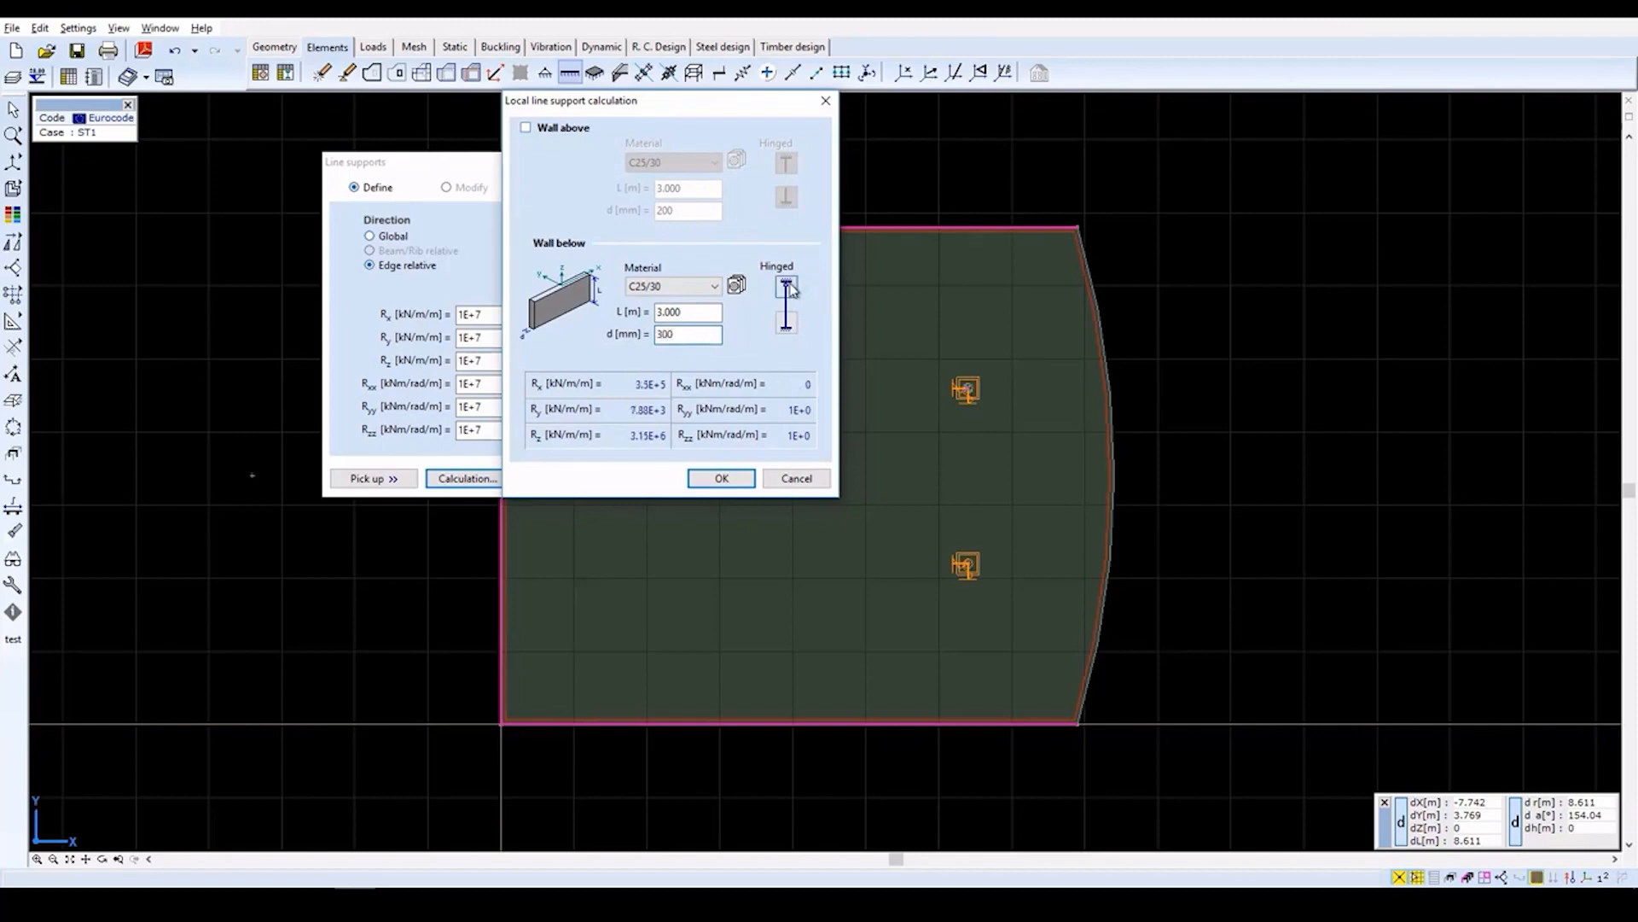
pyautogui.click(790, 328)
pyautogui.click(743, 488)
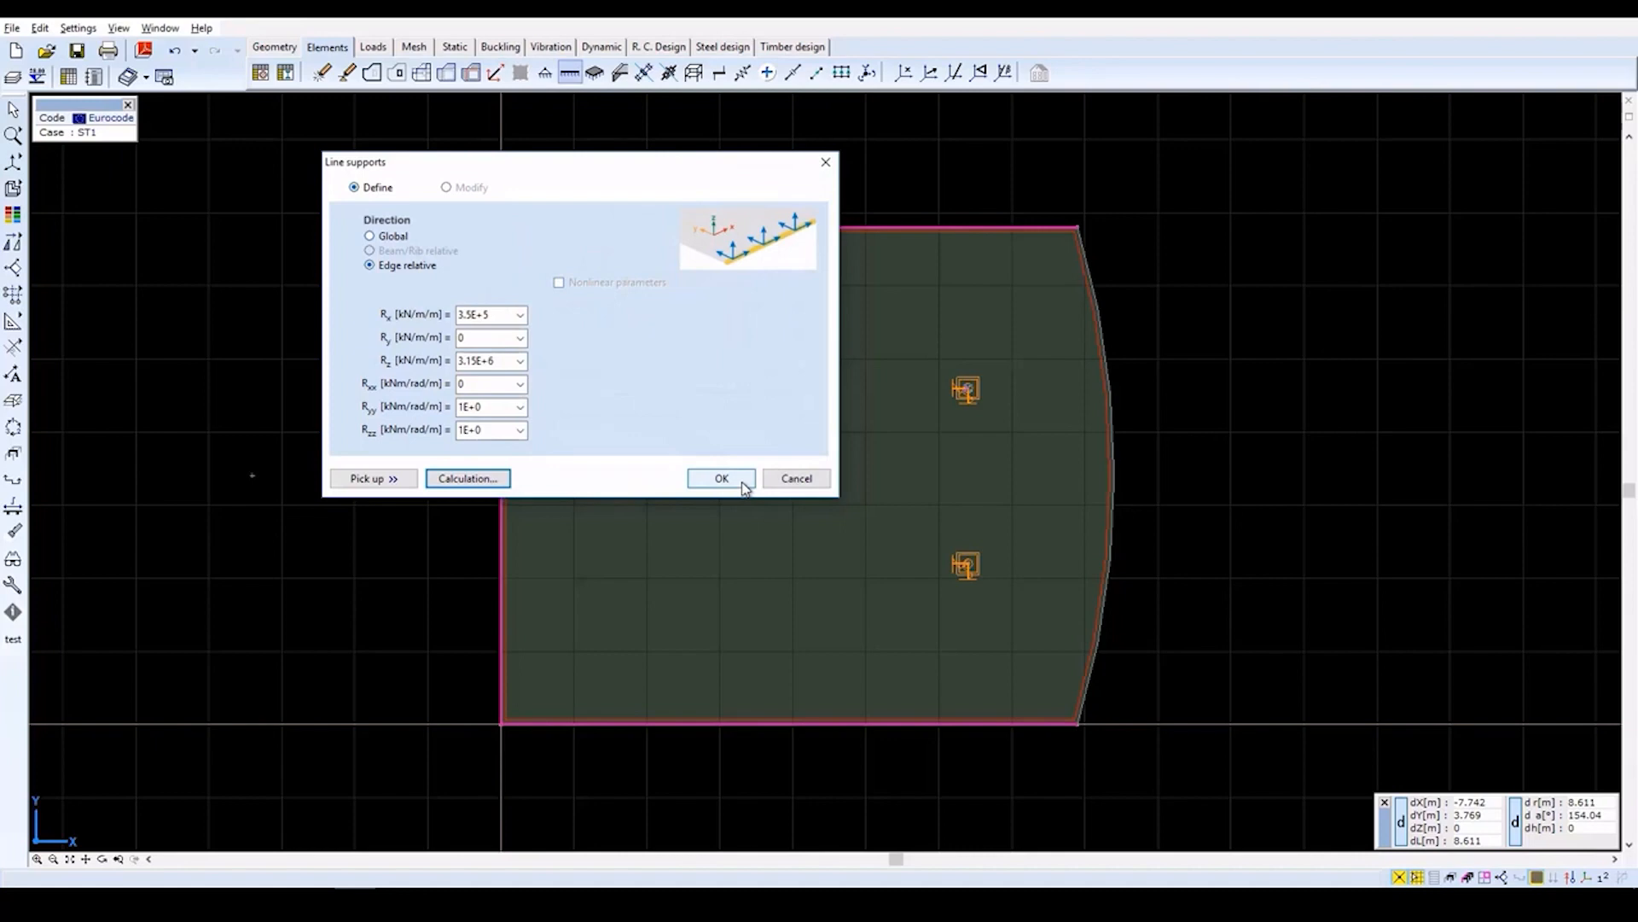
pyautogui.click(722, 479)
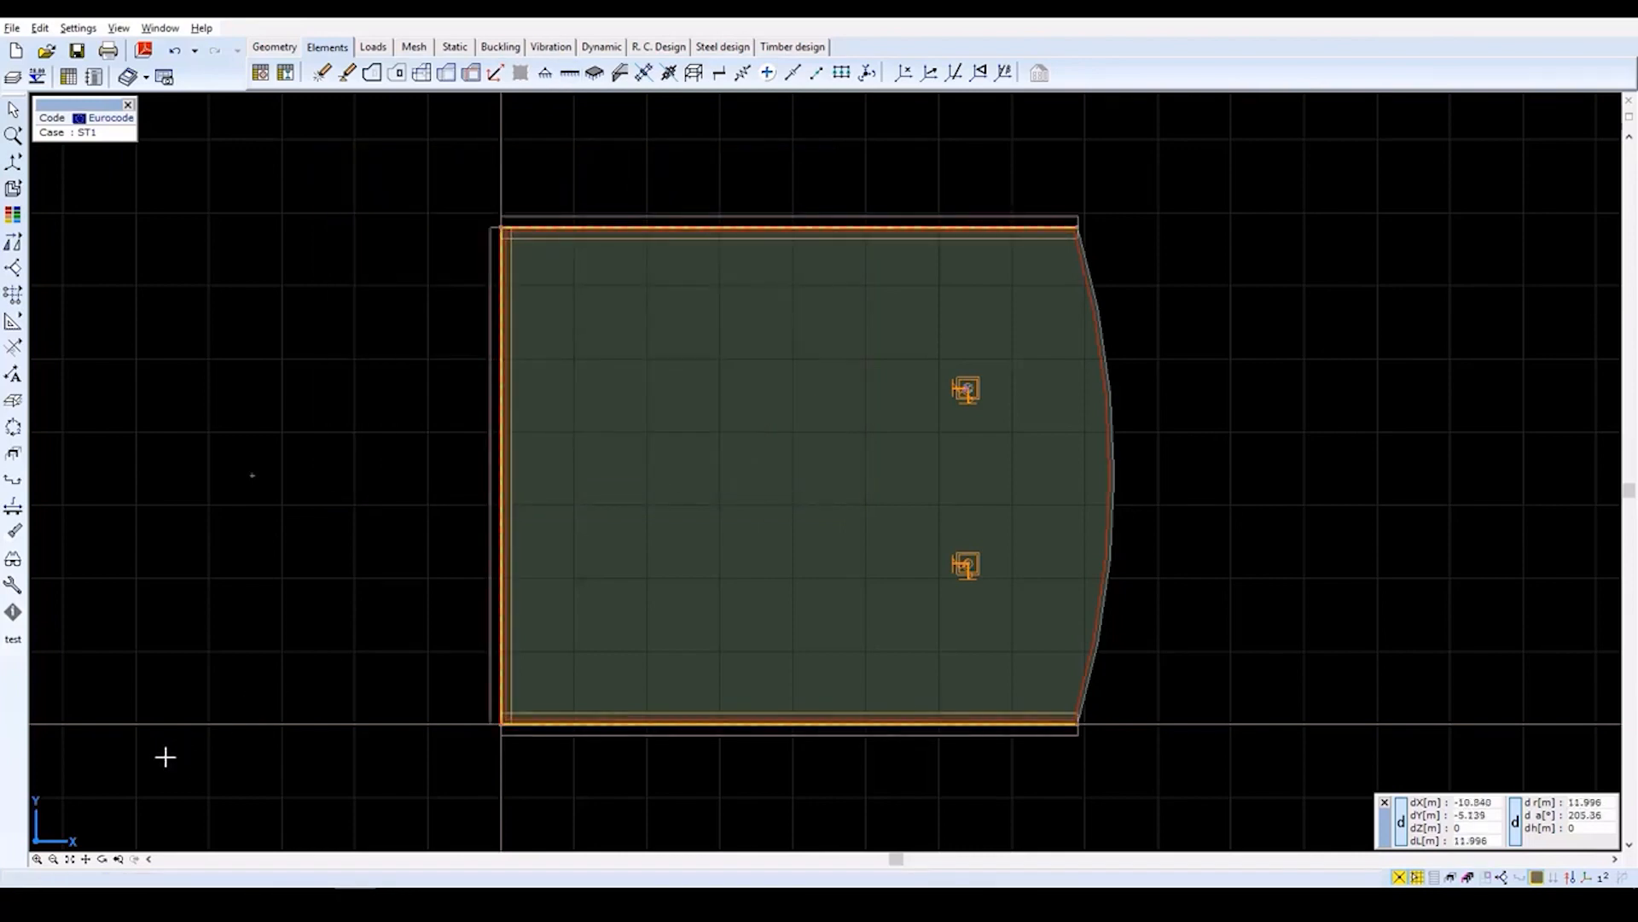
# Switch to the perspective view and frame the whole slab with its supporting walls and columns.
pyautogui.moveTo(11, 171)
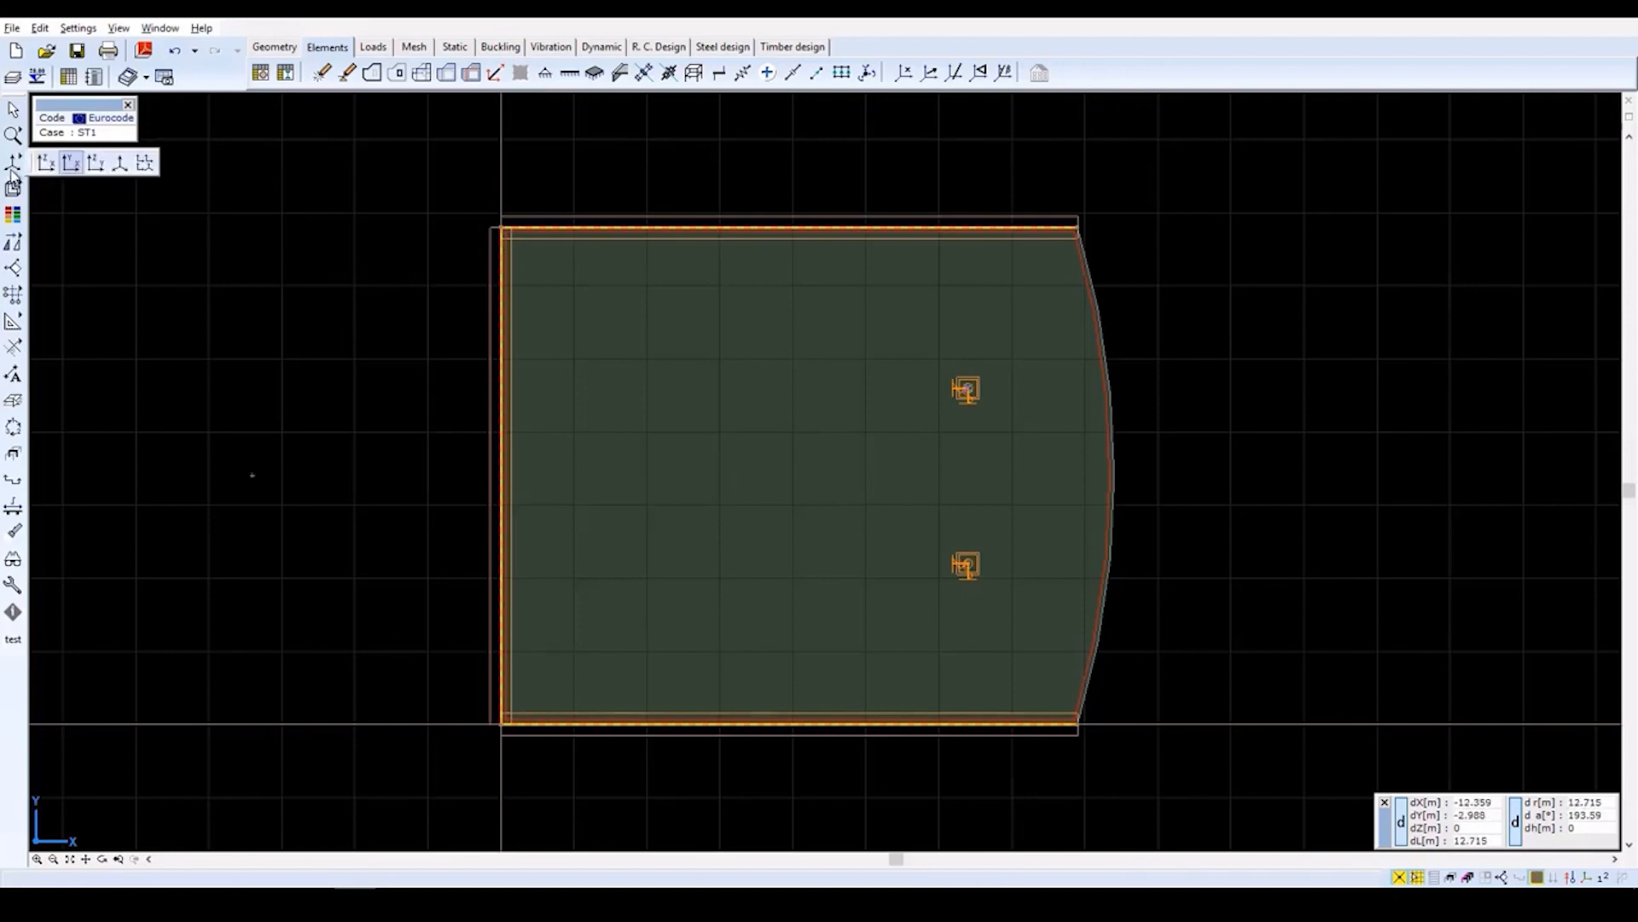
pyautogui.click(113, 163)
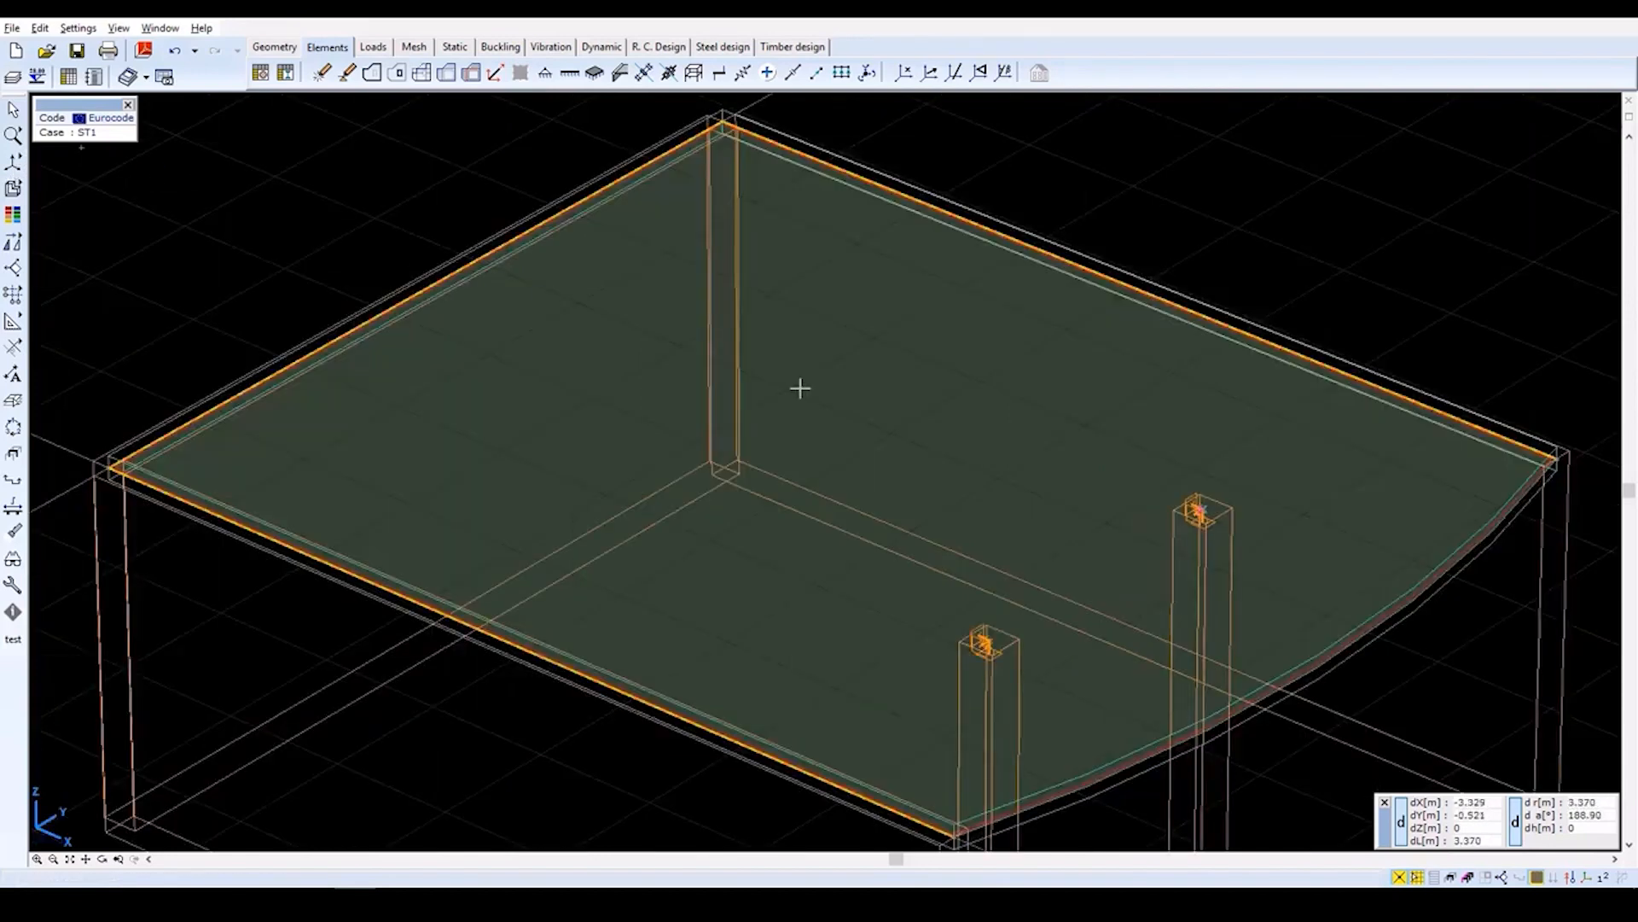
pyautogui.scroll(-2, 802, 389)
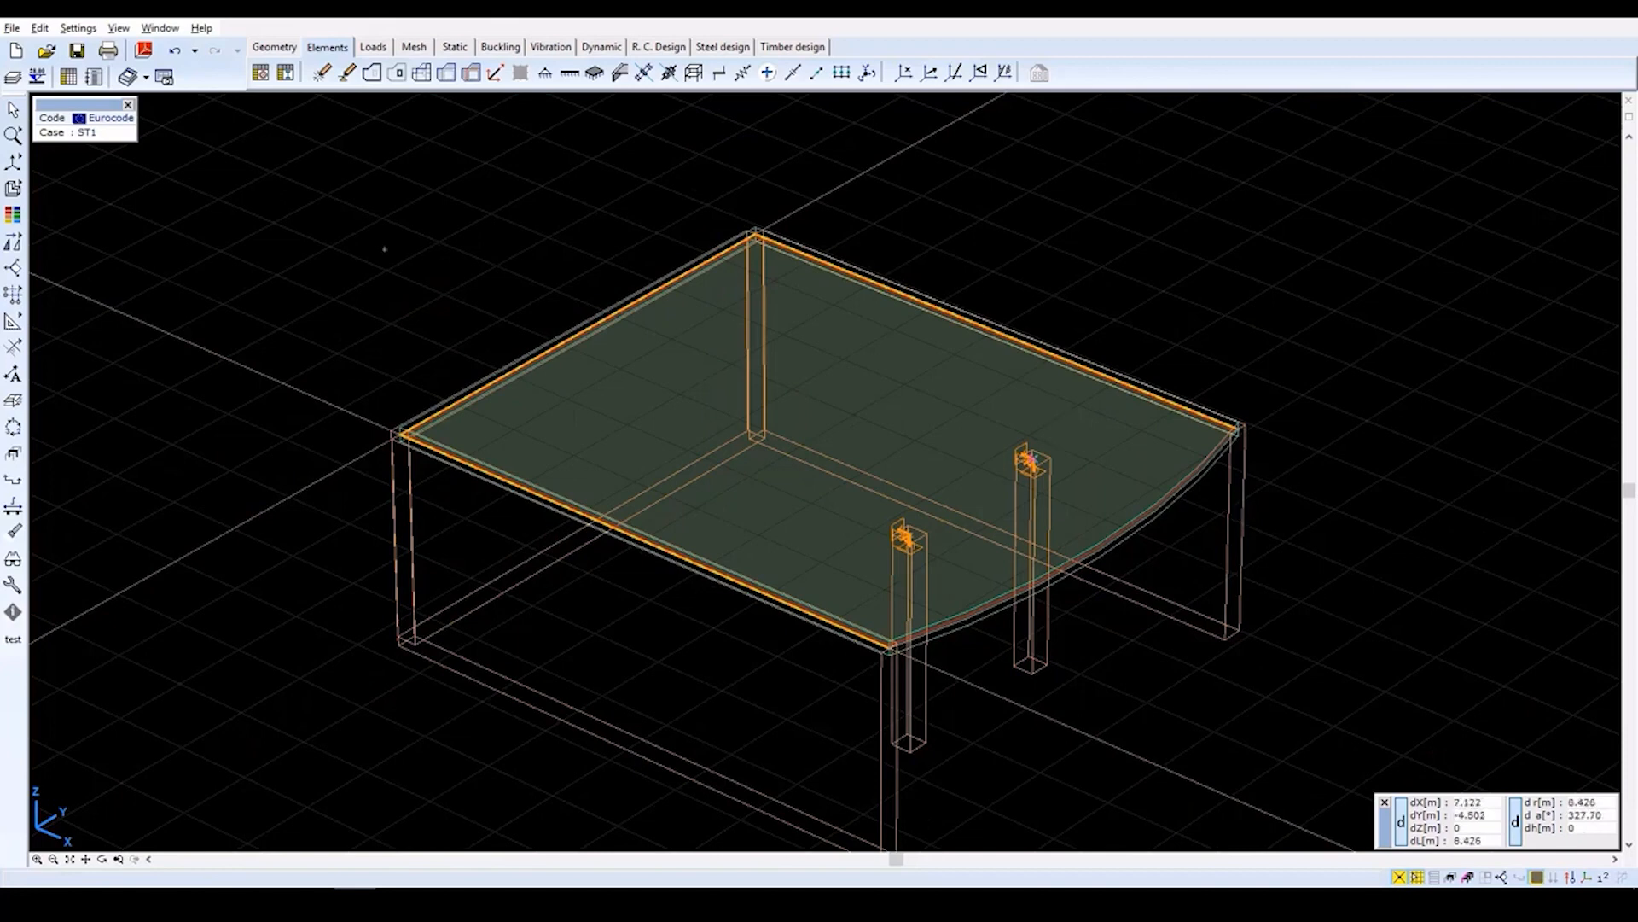
pyautogui.click(1629, 845)
pyautogui.click(1629, 847)
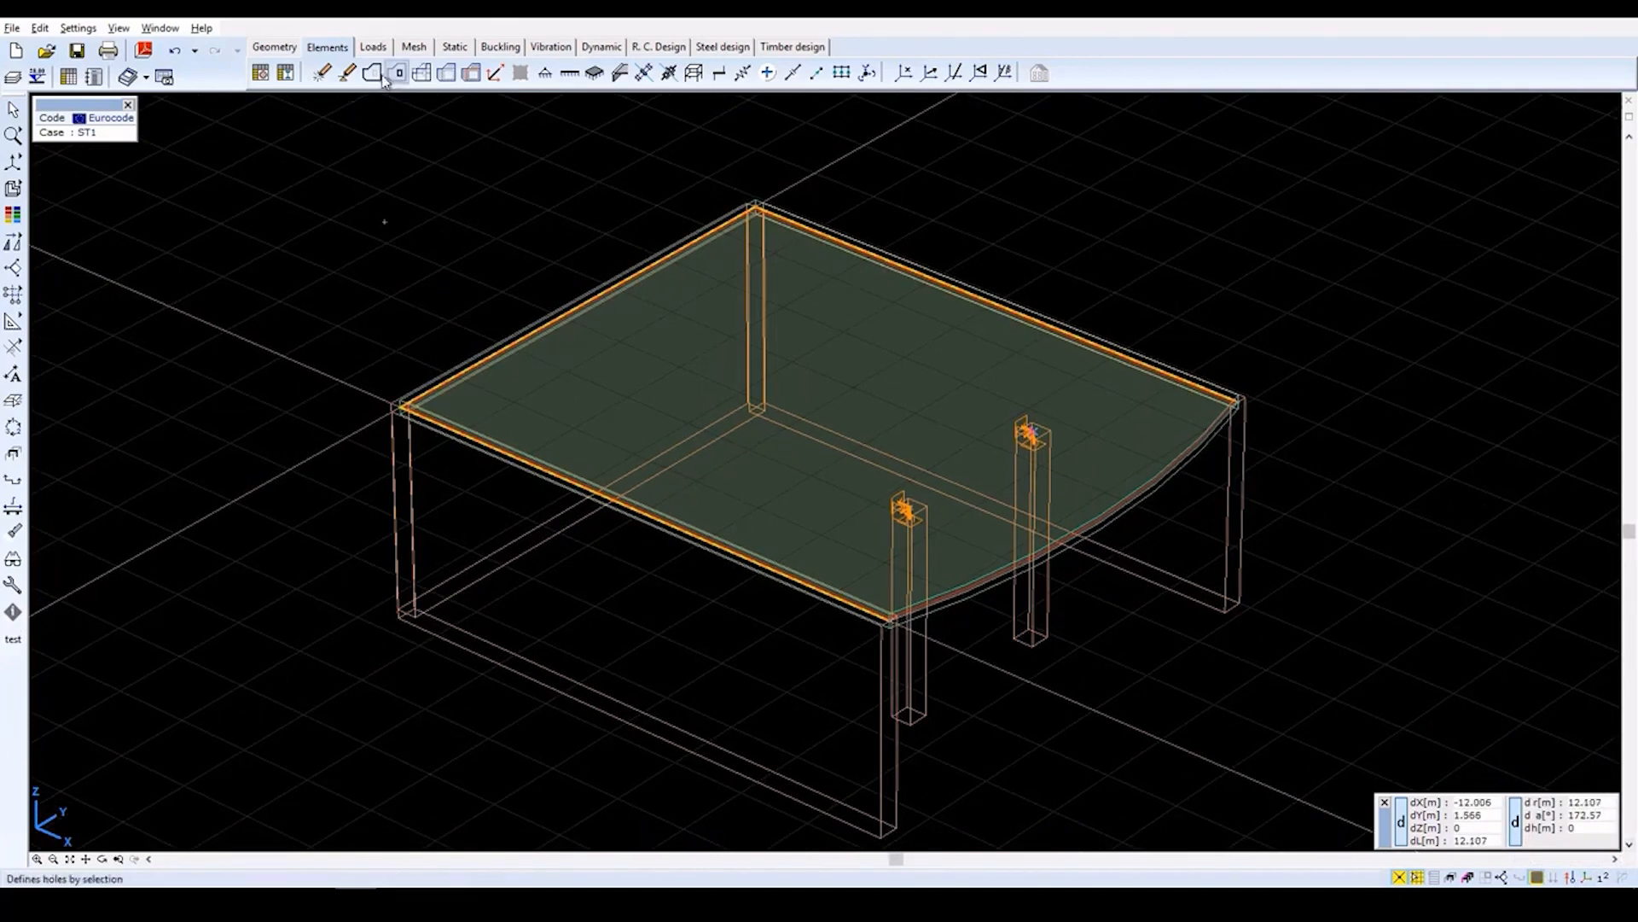
# Rename the existing ungrouped load case as SELF-WEIGHT and make it the active case.
pyautogui.click(378, 48)
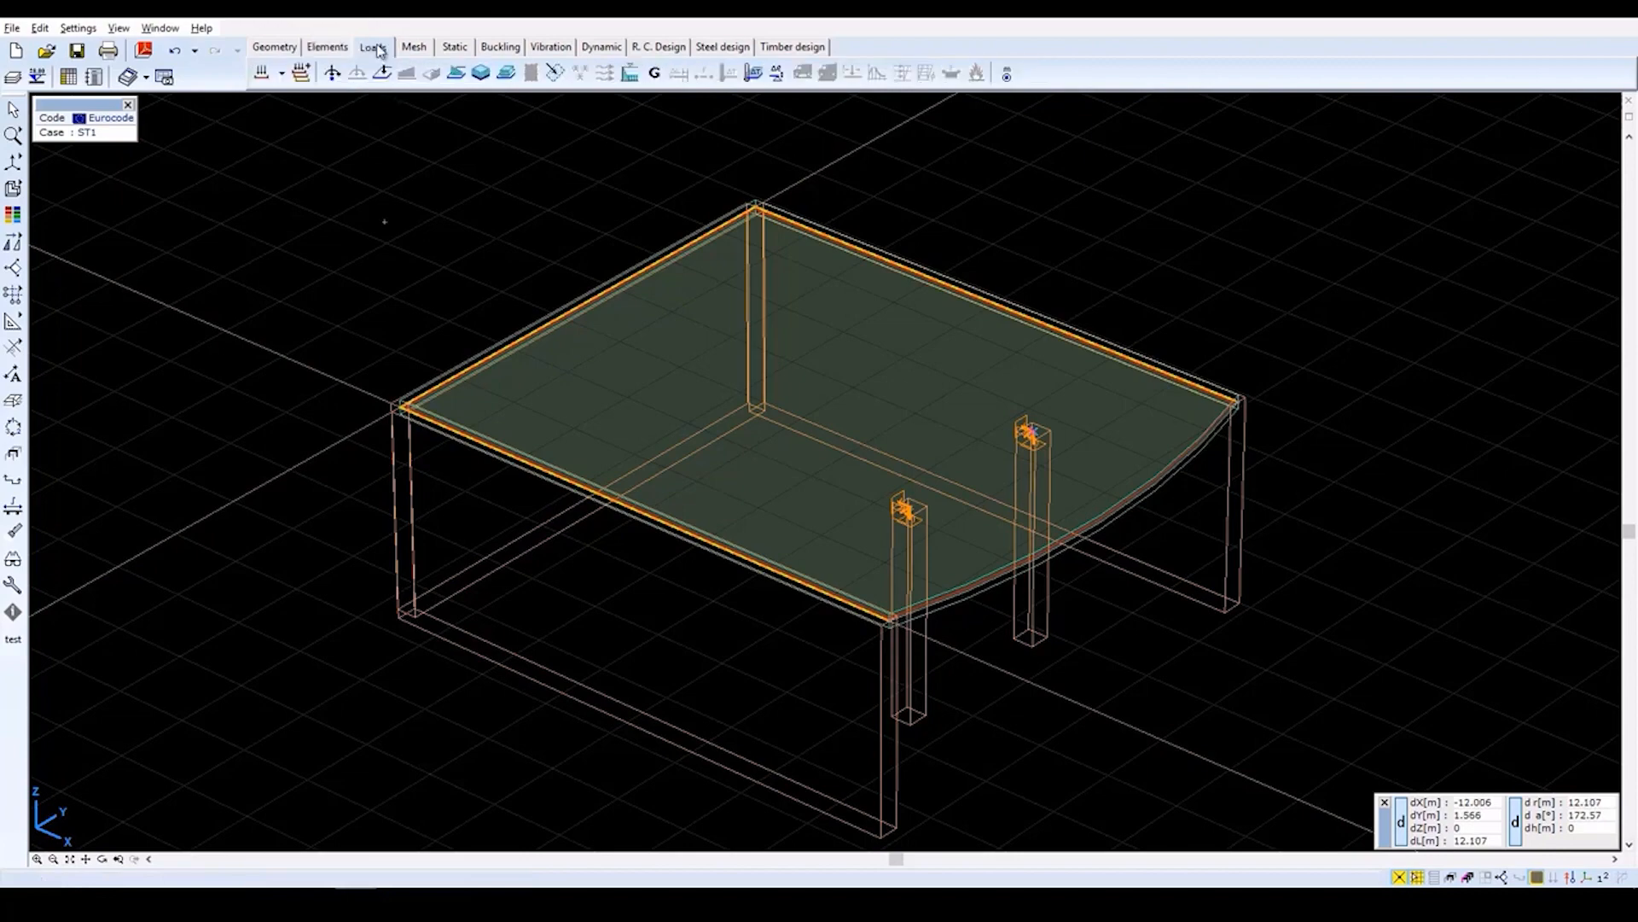
pyautogui.click(264, 75)
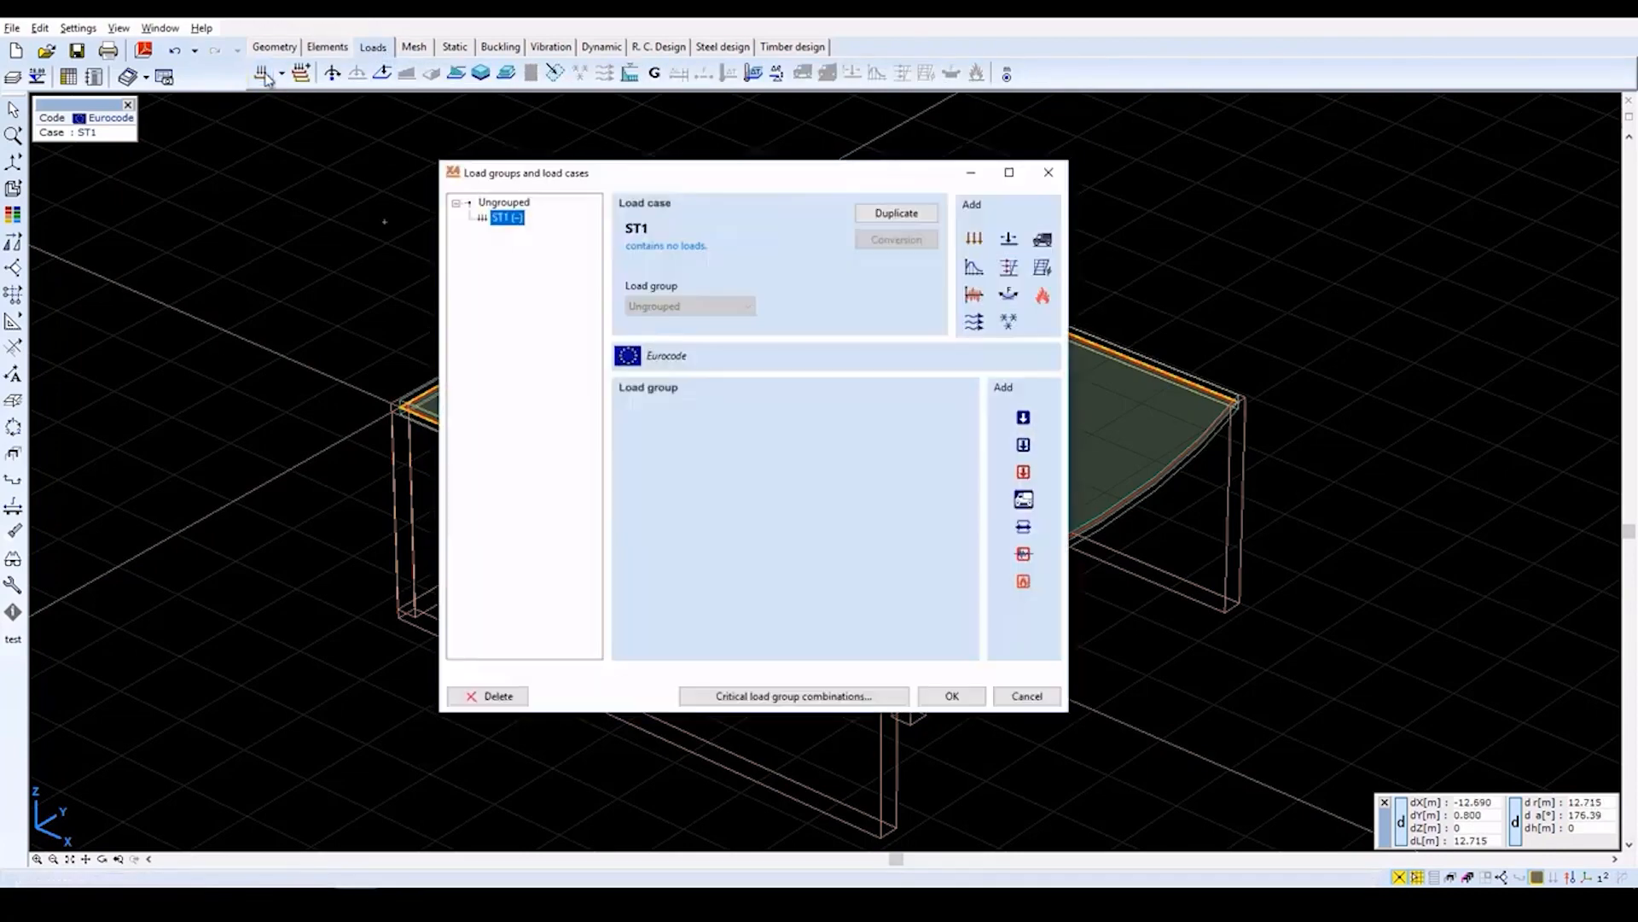
pyautogui.click(501, 221)
pyautogui.write('SELF-WEIGHT')
pyautogui.press('Return')
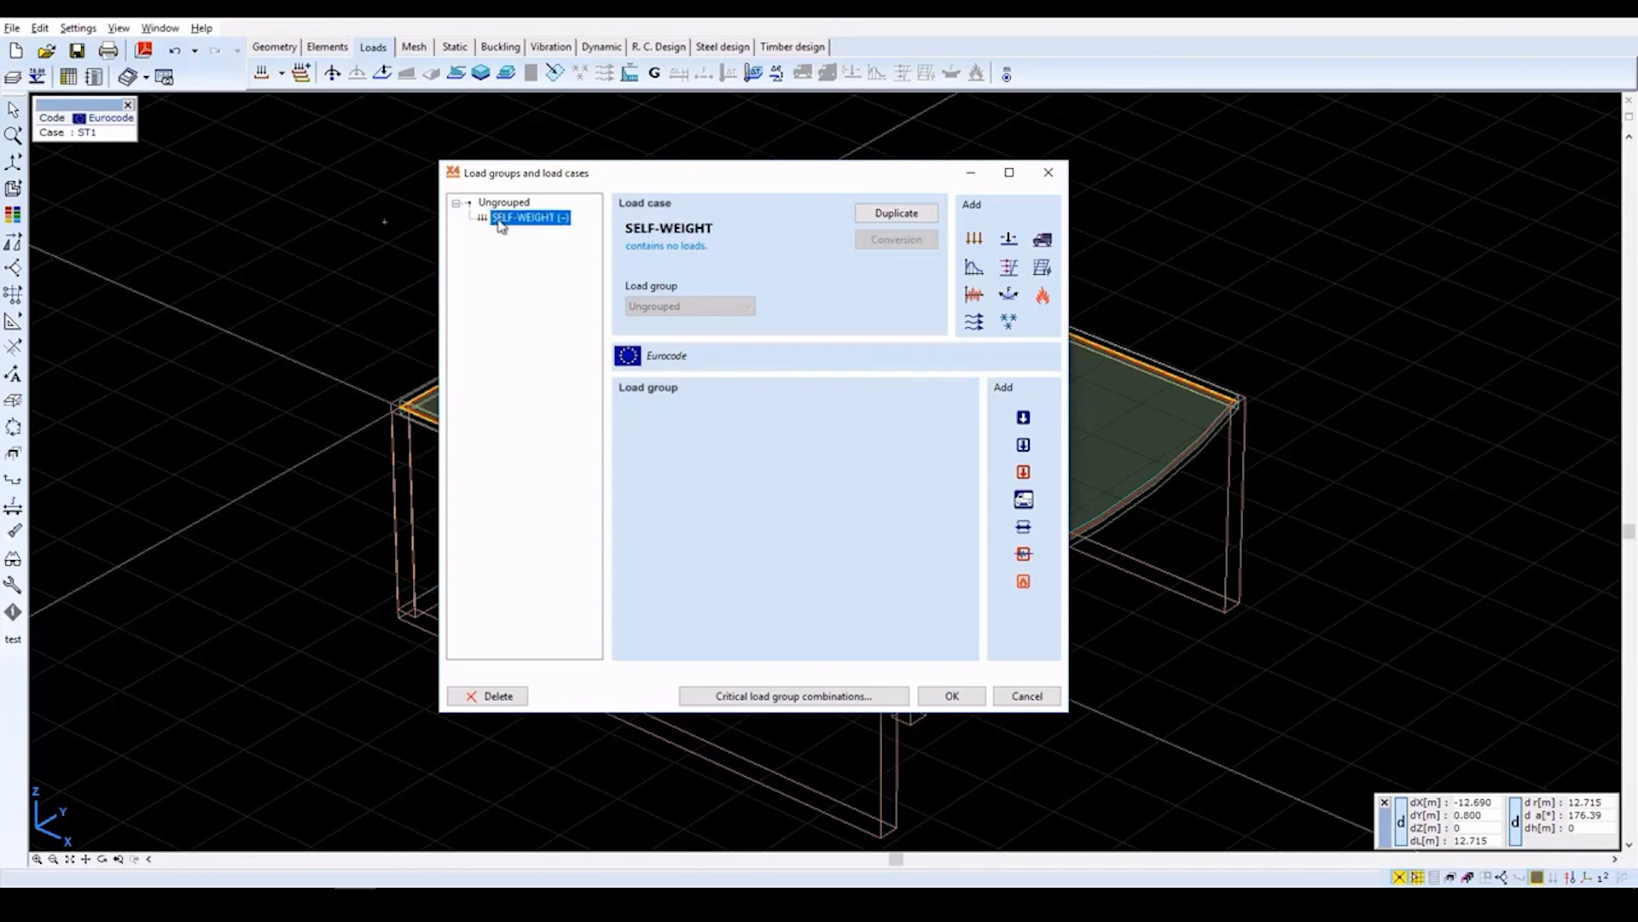
pyautogui.click(952, 696)
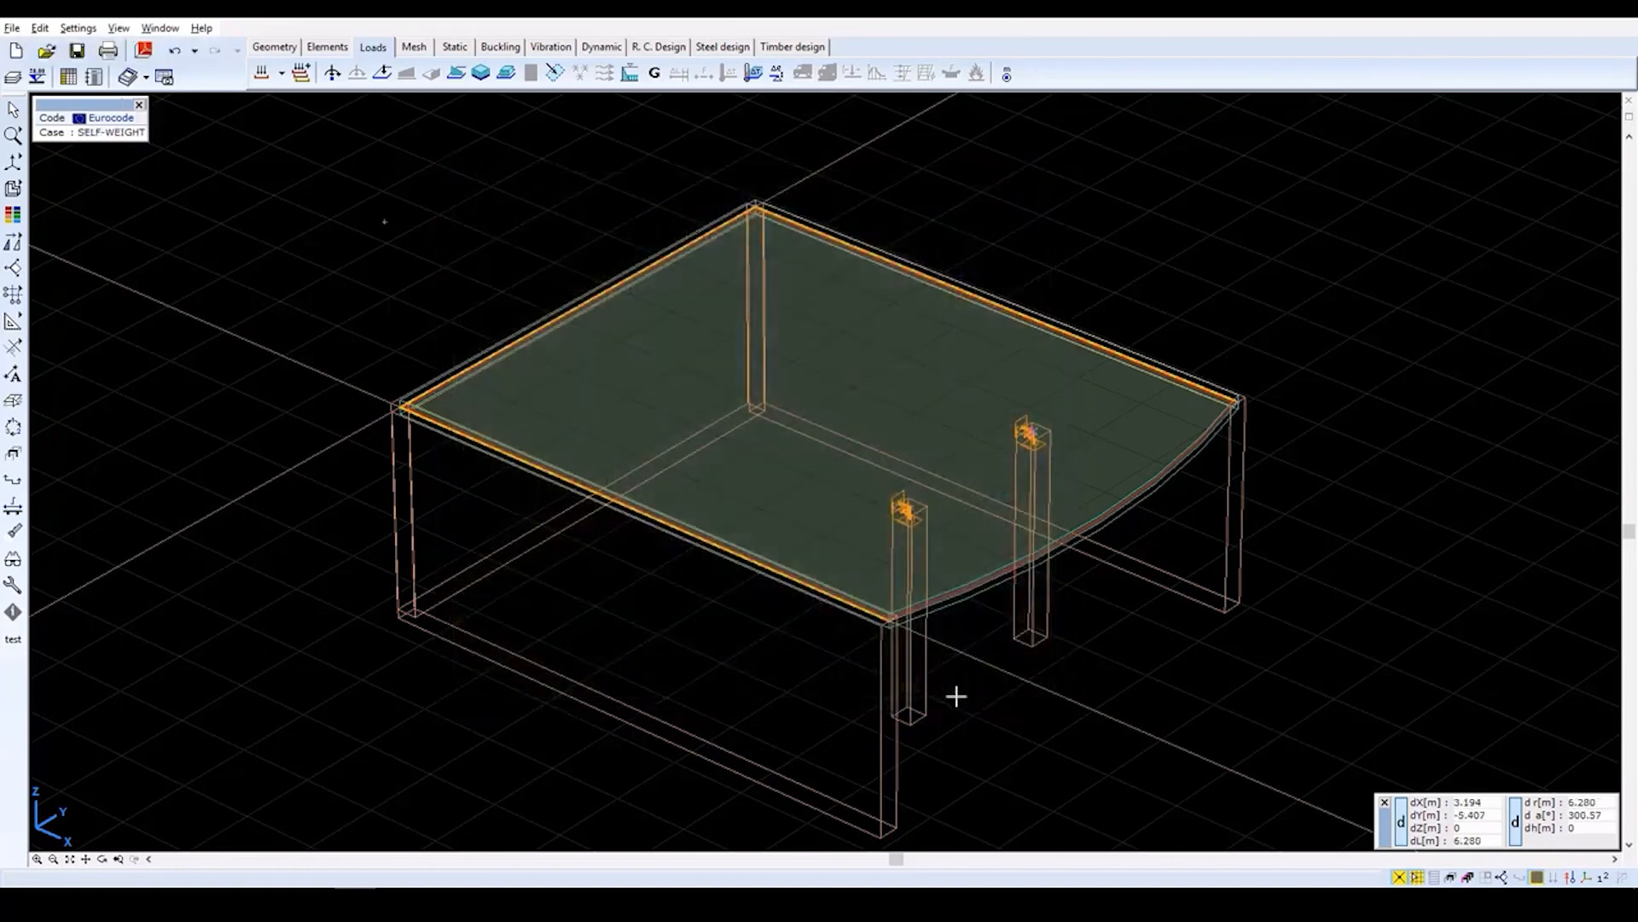
# Apply self-weight to the concrete slab in the SELF-WEIGHT load case.
pyautogui.click(656, 75)
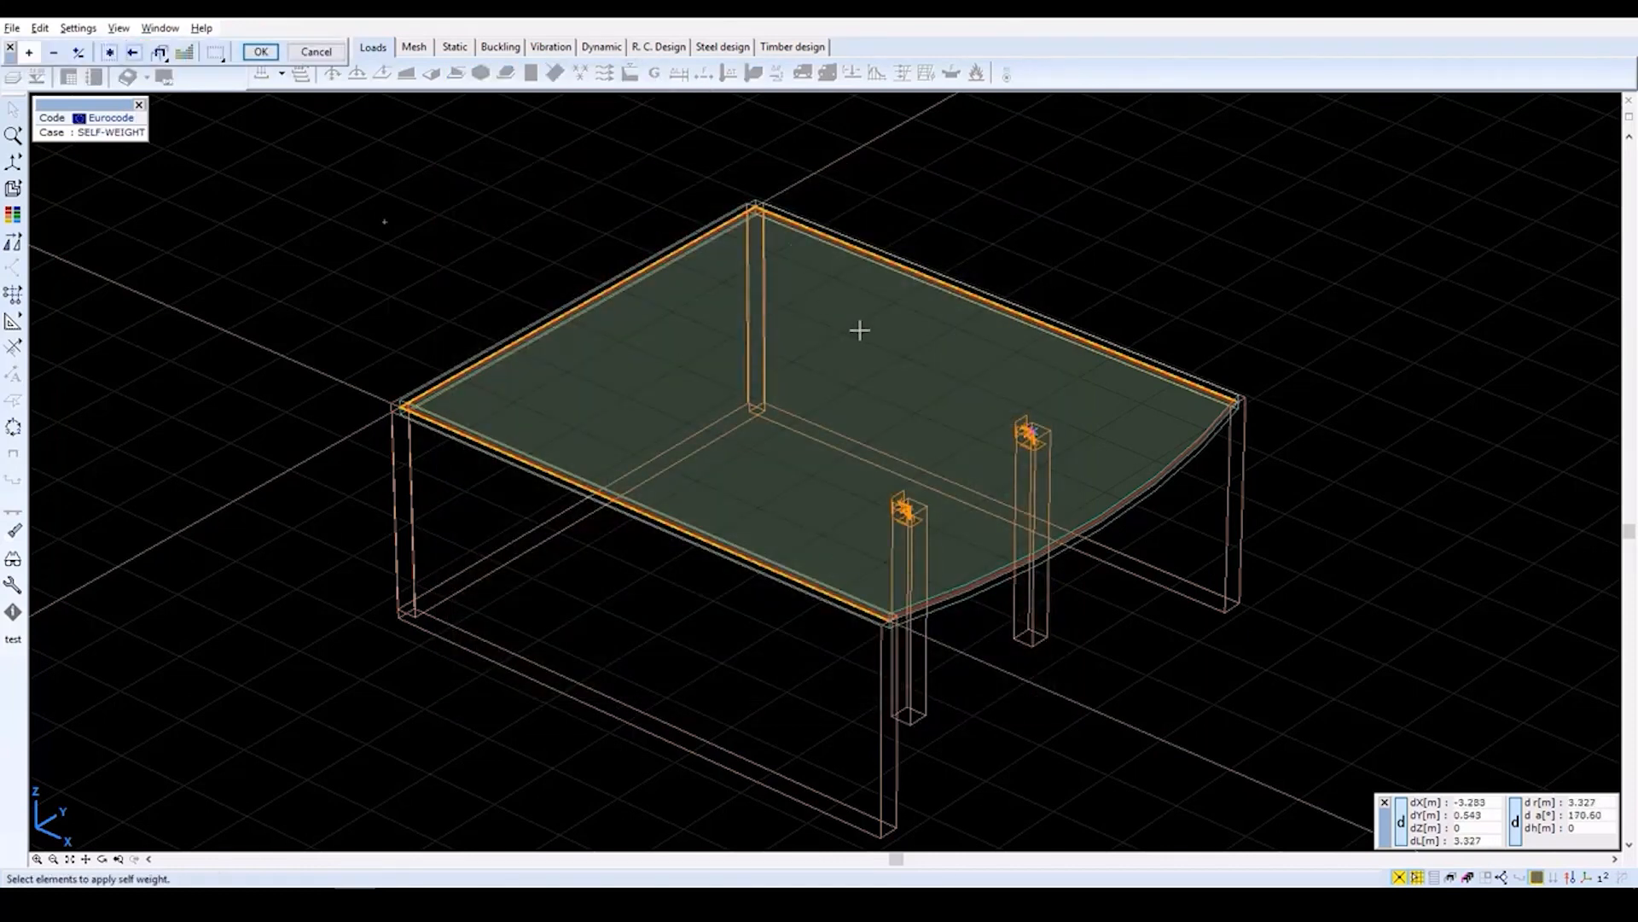
pyautogui.click(952, 296)
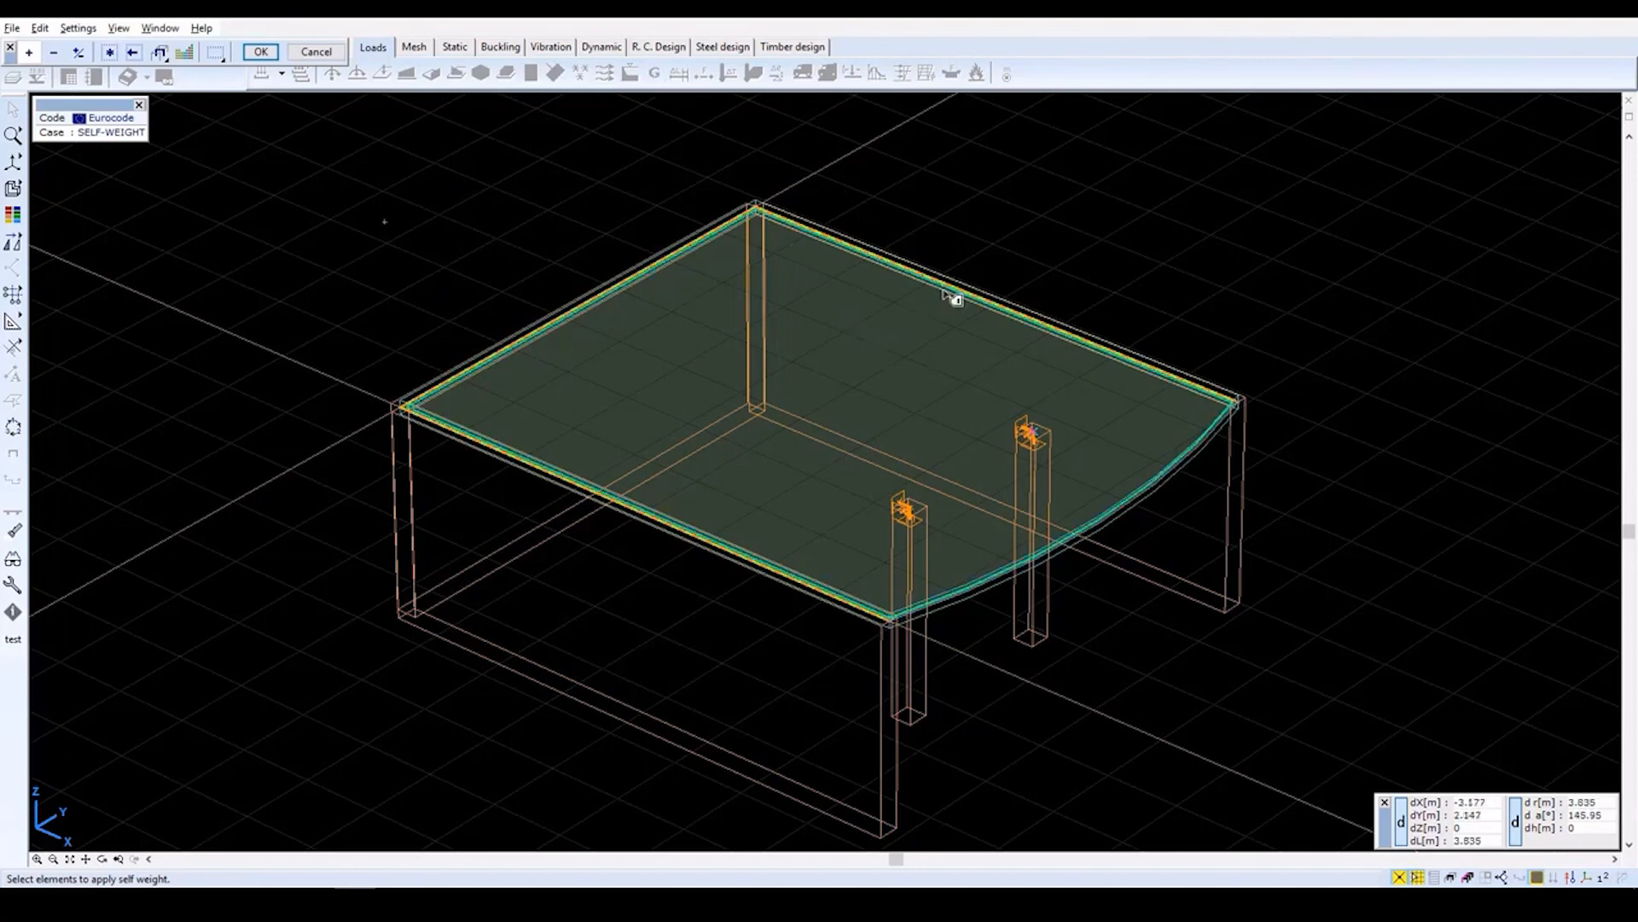
pyautogui.click(953, 297)
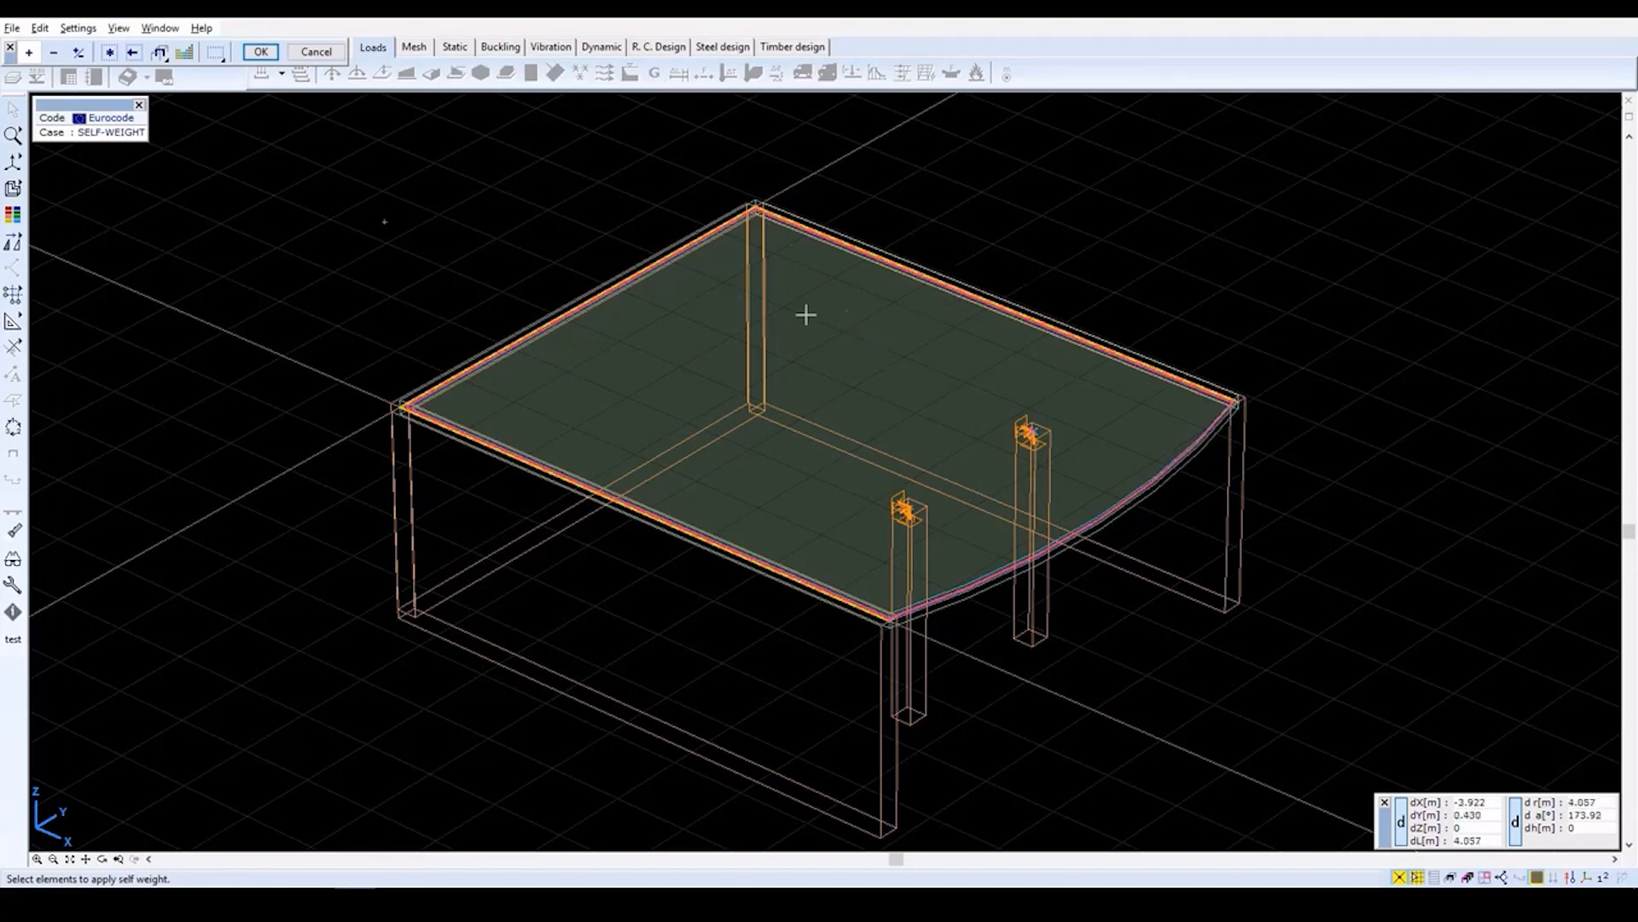
pyautogui.click(263, 52)
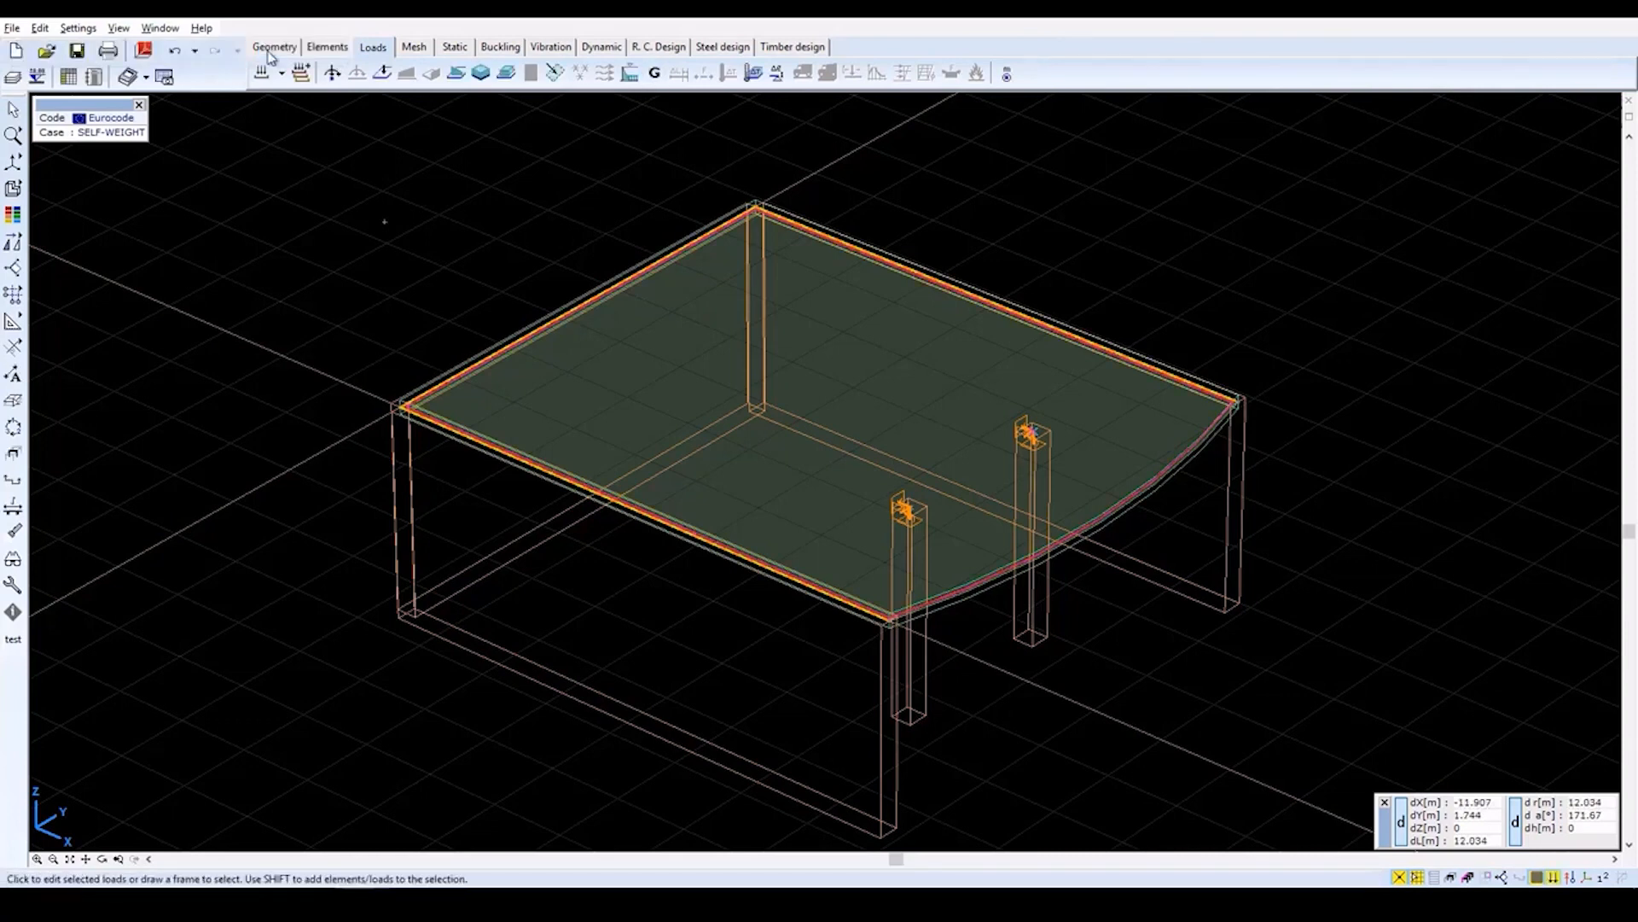
pyautogui.moveTo(493, 385)
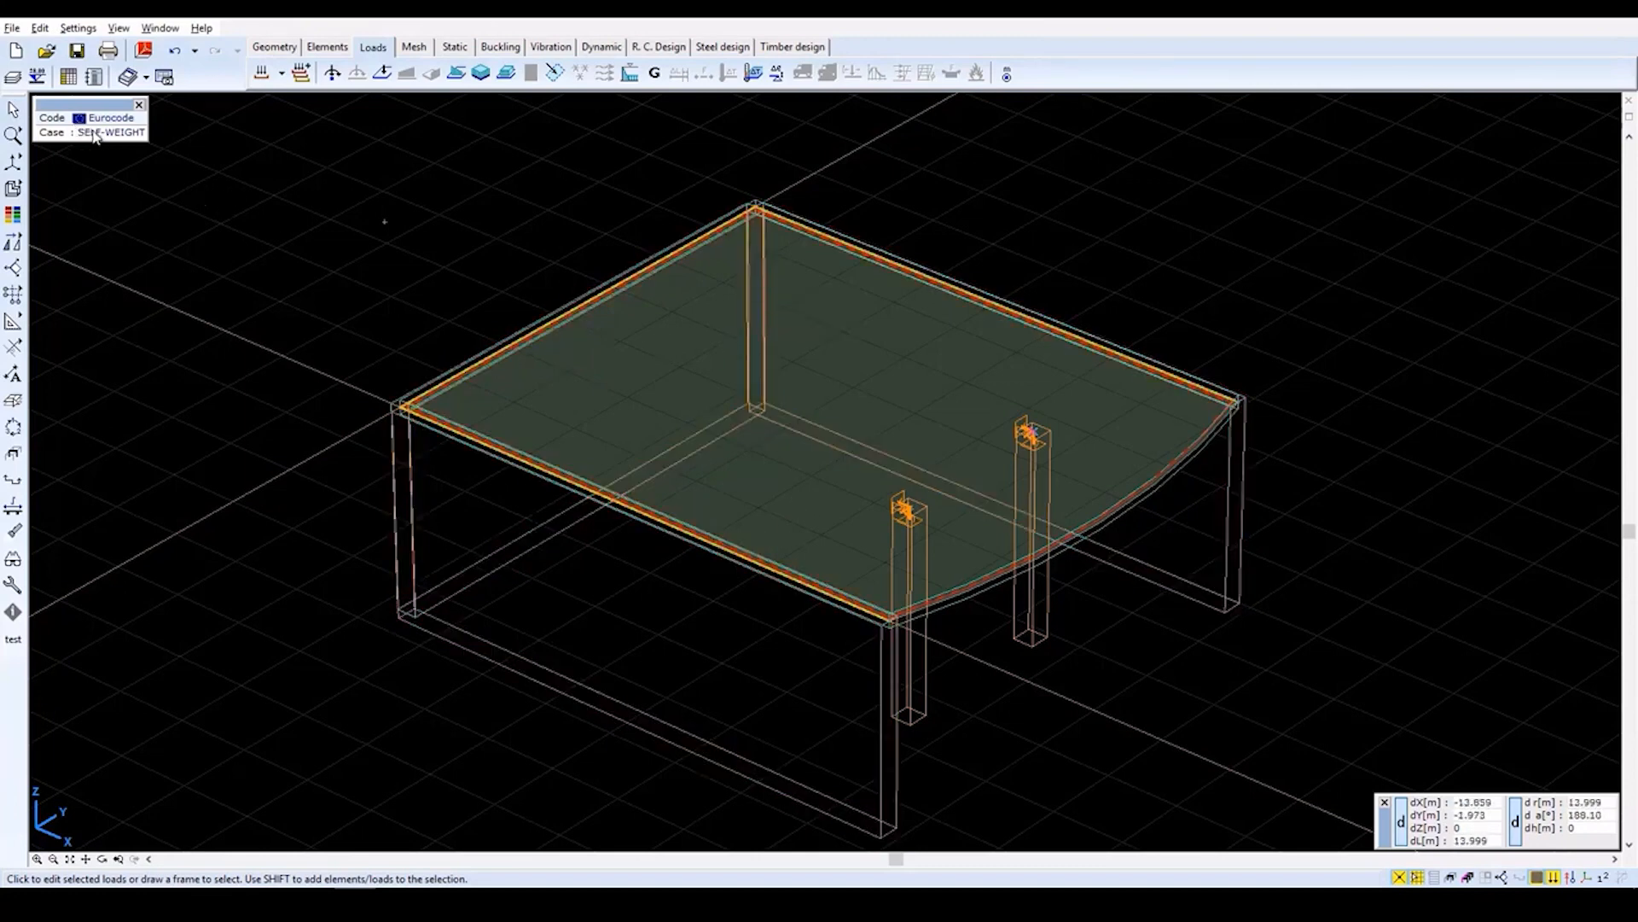
# Add a static load case named FINISHES and make it the active case.
pyautogui.click(261, 75)
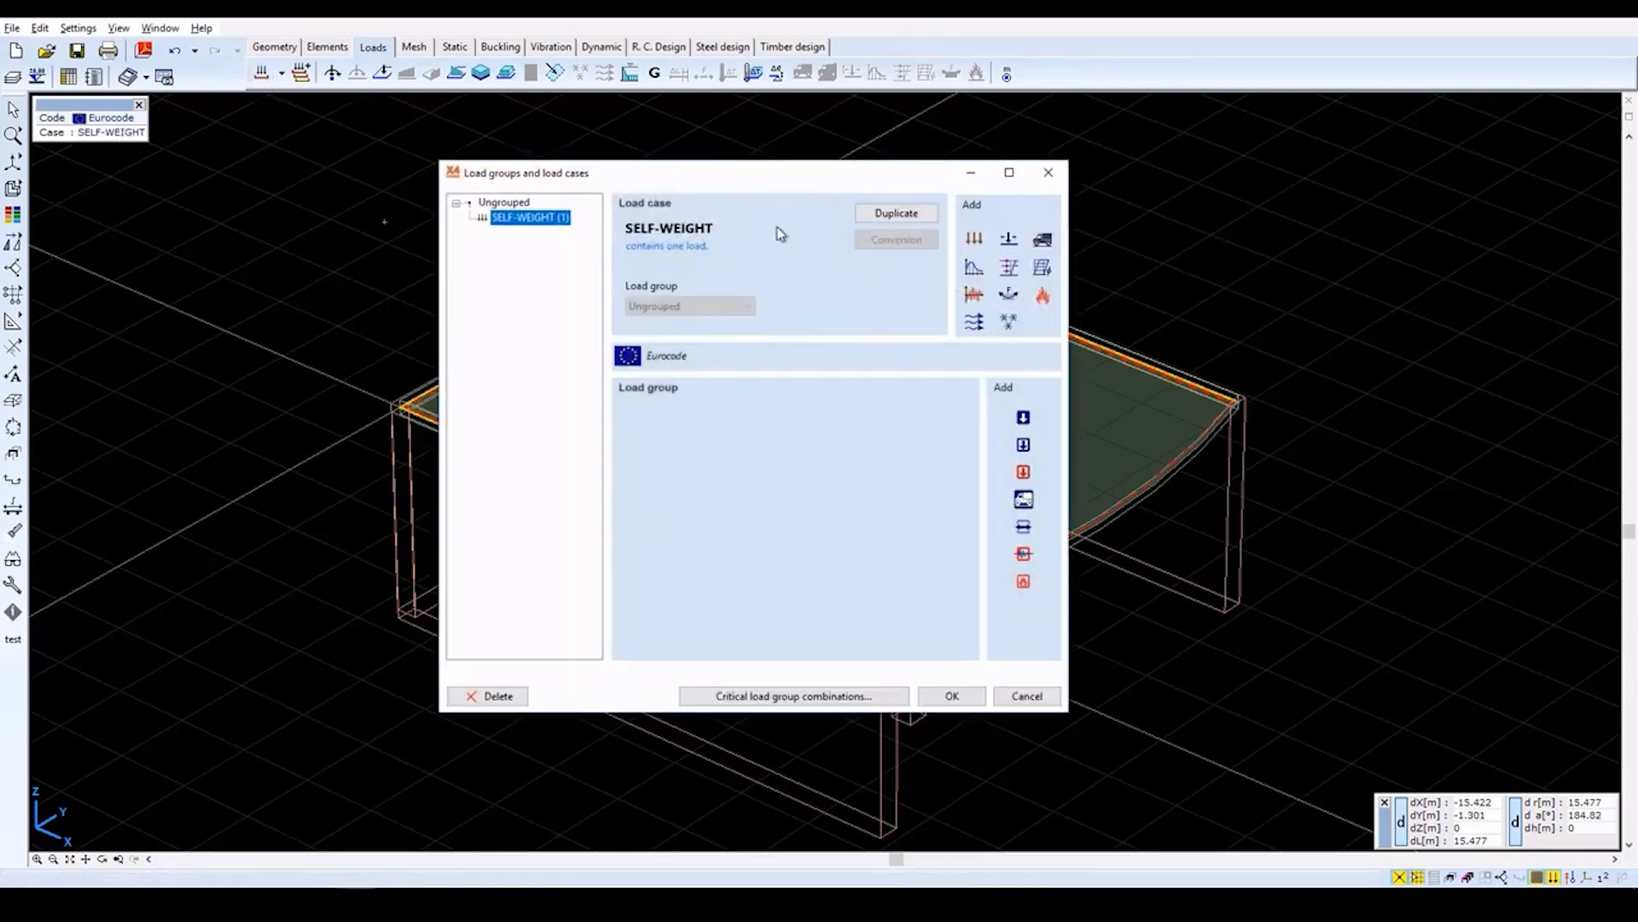
pyautogui.click(973, 242)
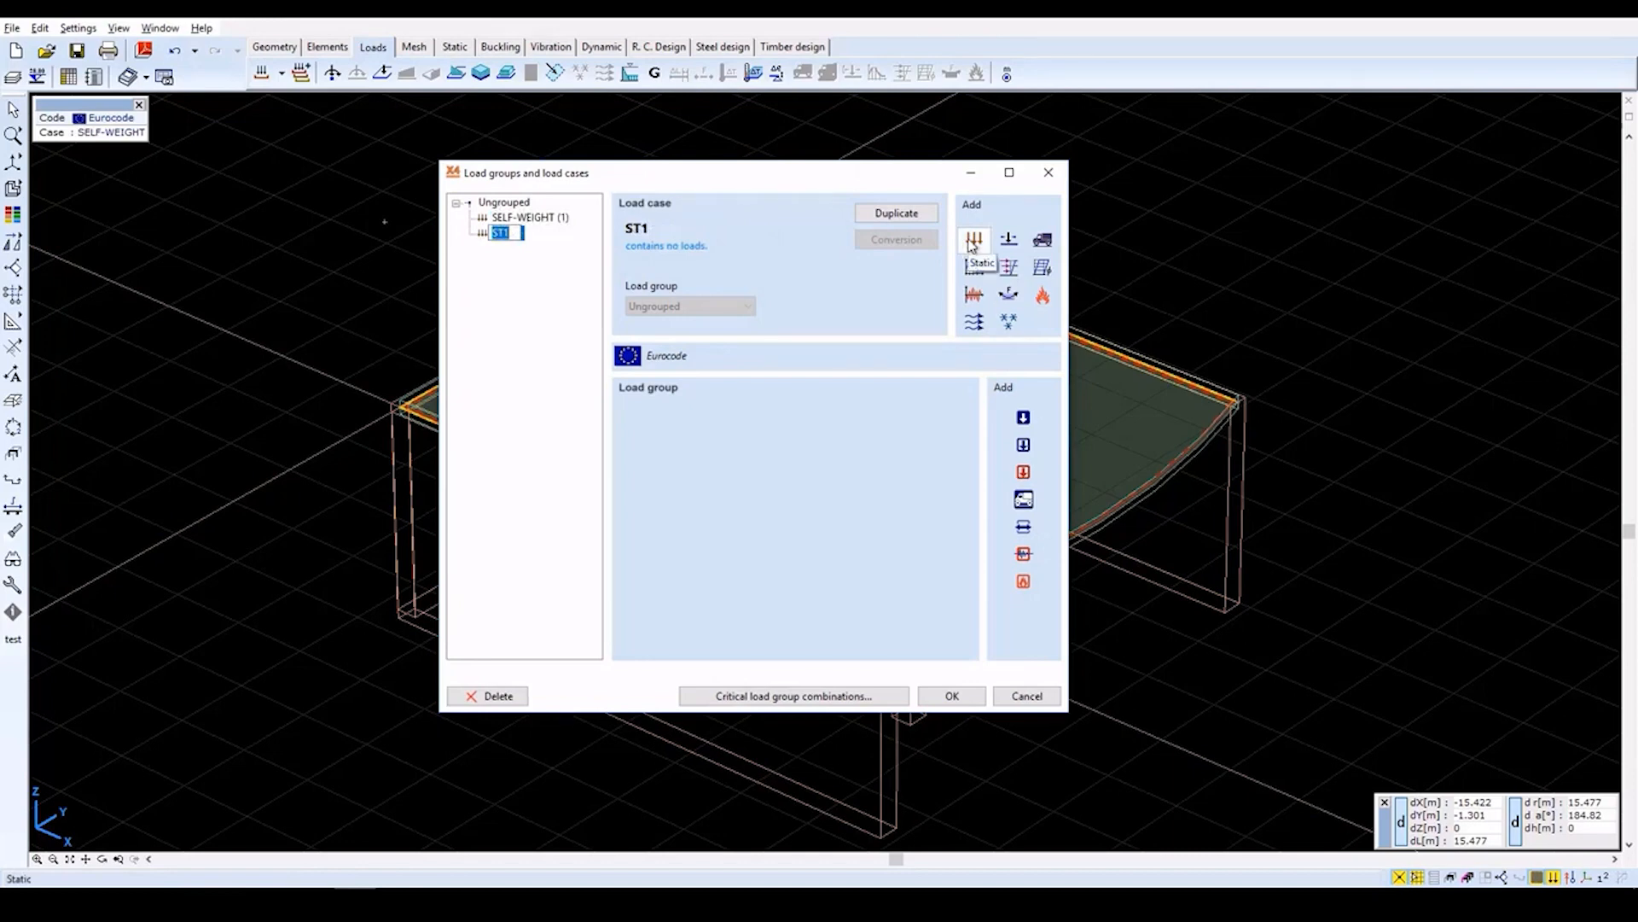
pyautogui.write('FINISHES')
pyautogui.press('Return')
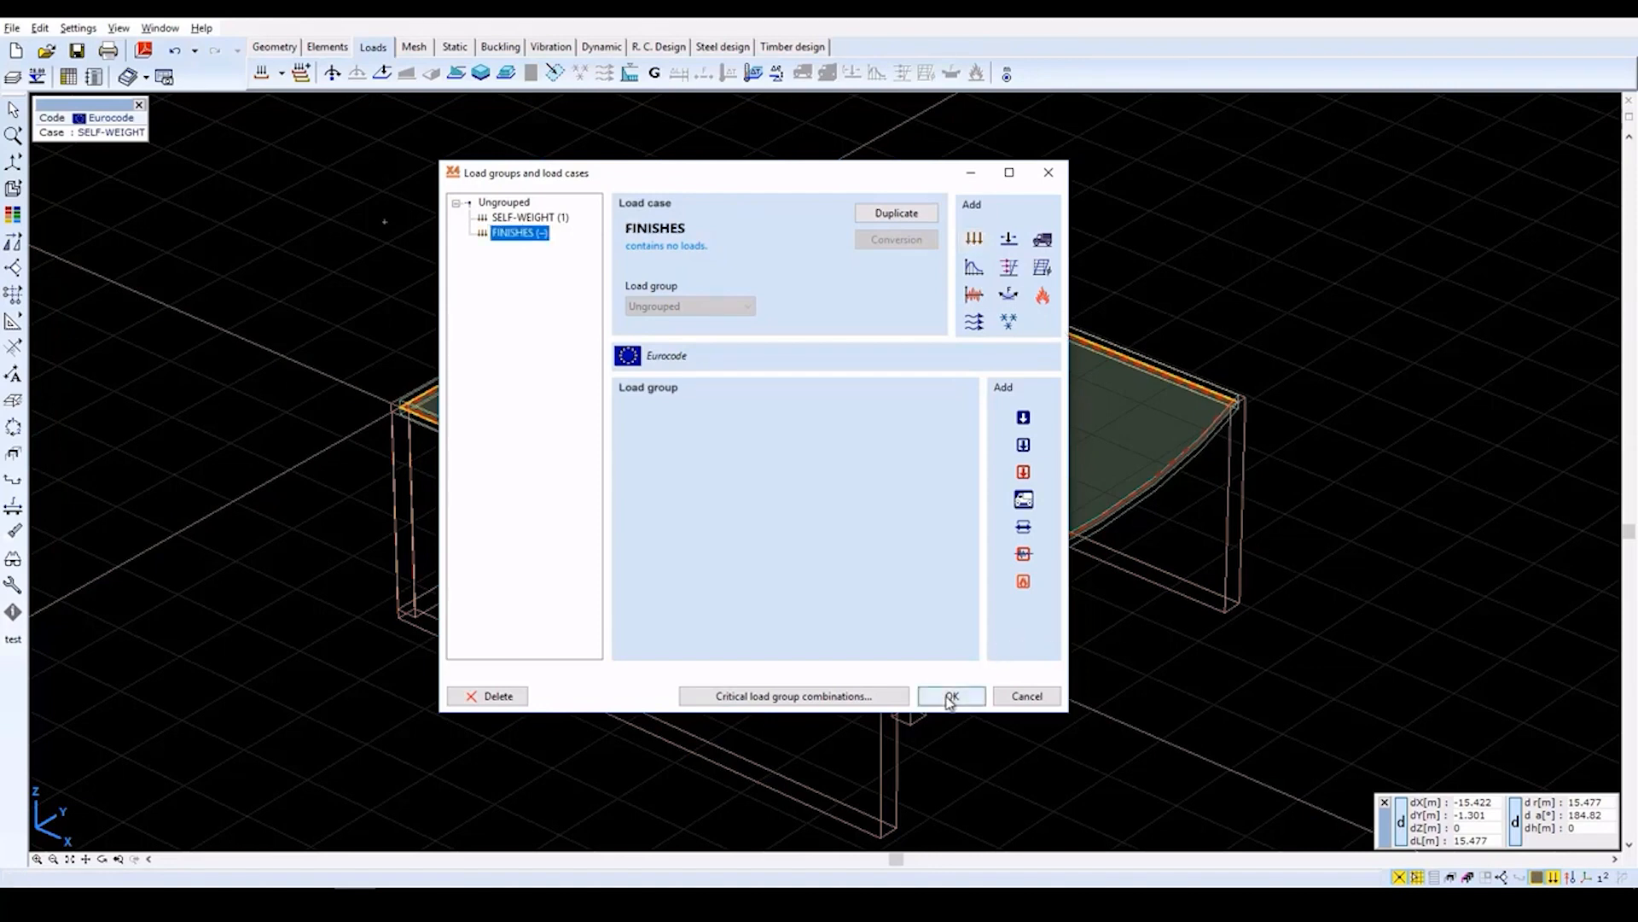
pyautogui.click(950, 697)
pyautogui.moveTo(945, 696); pyautogui.dragTo(649, 431)
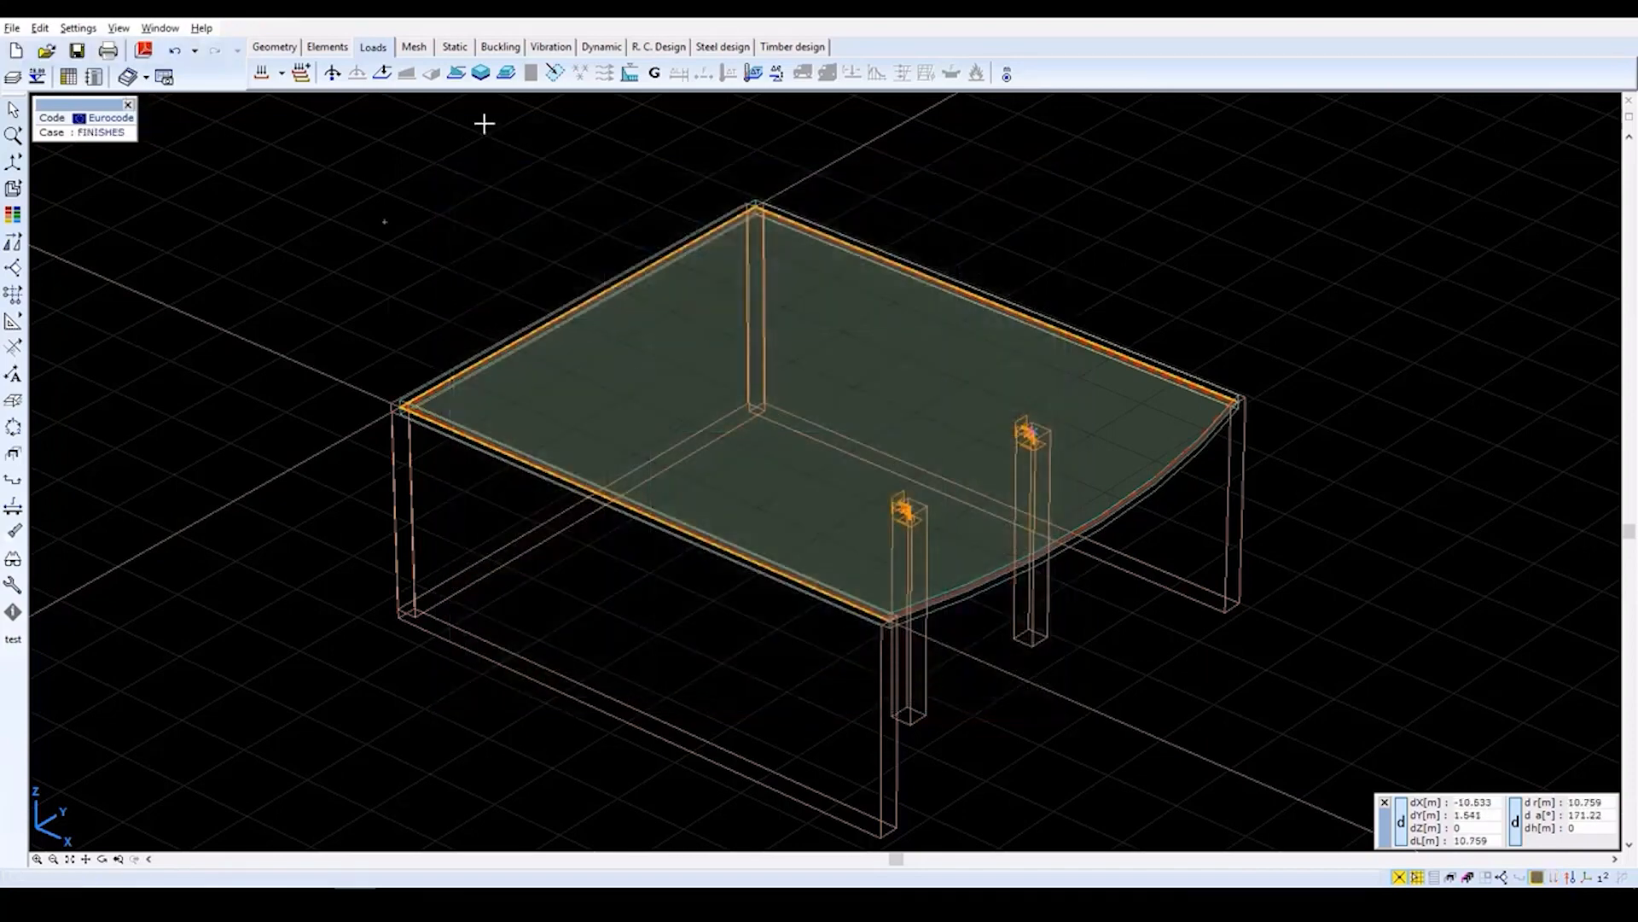
# Apply a distributed domain load of pZ = -2.5 kN/m², global on surface, over the whole slab.
pyautogui.click(507, 73)
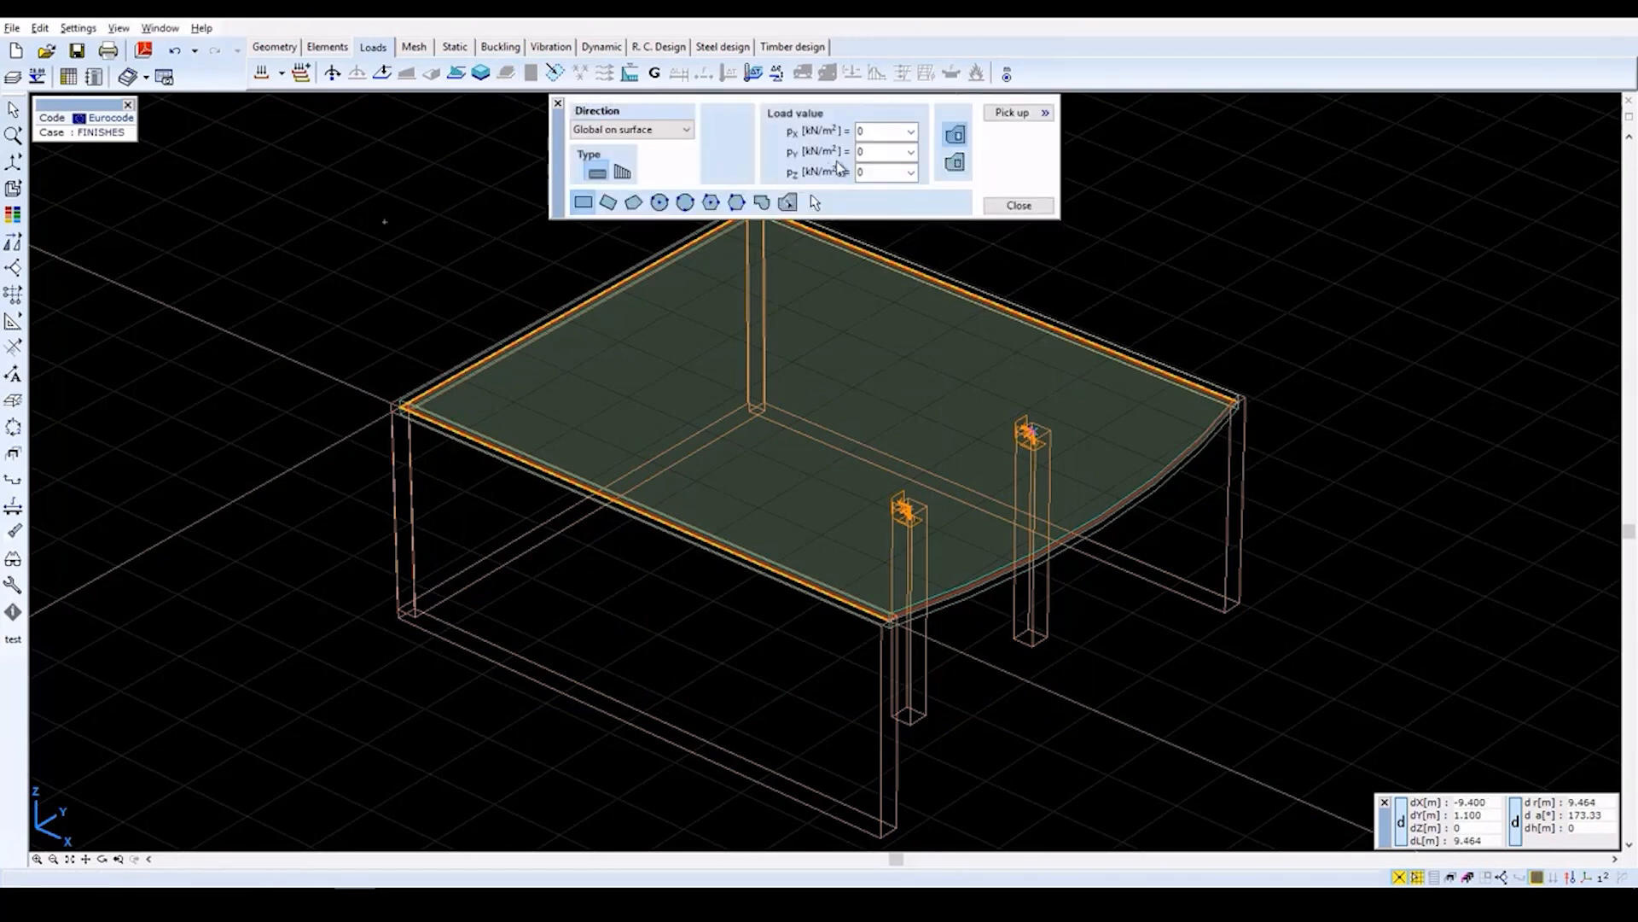
pyautogui.doubleClick(874, 172)
pyautogui.write('-2.5')
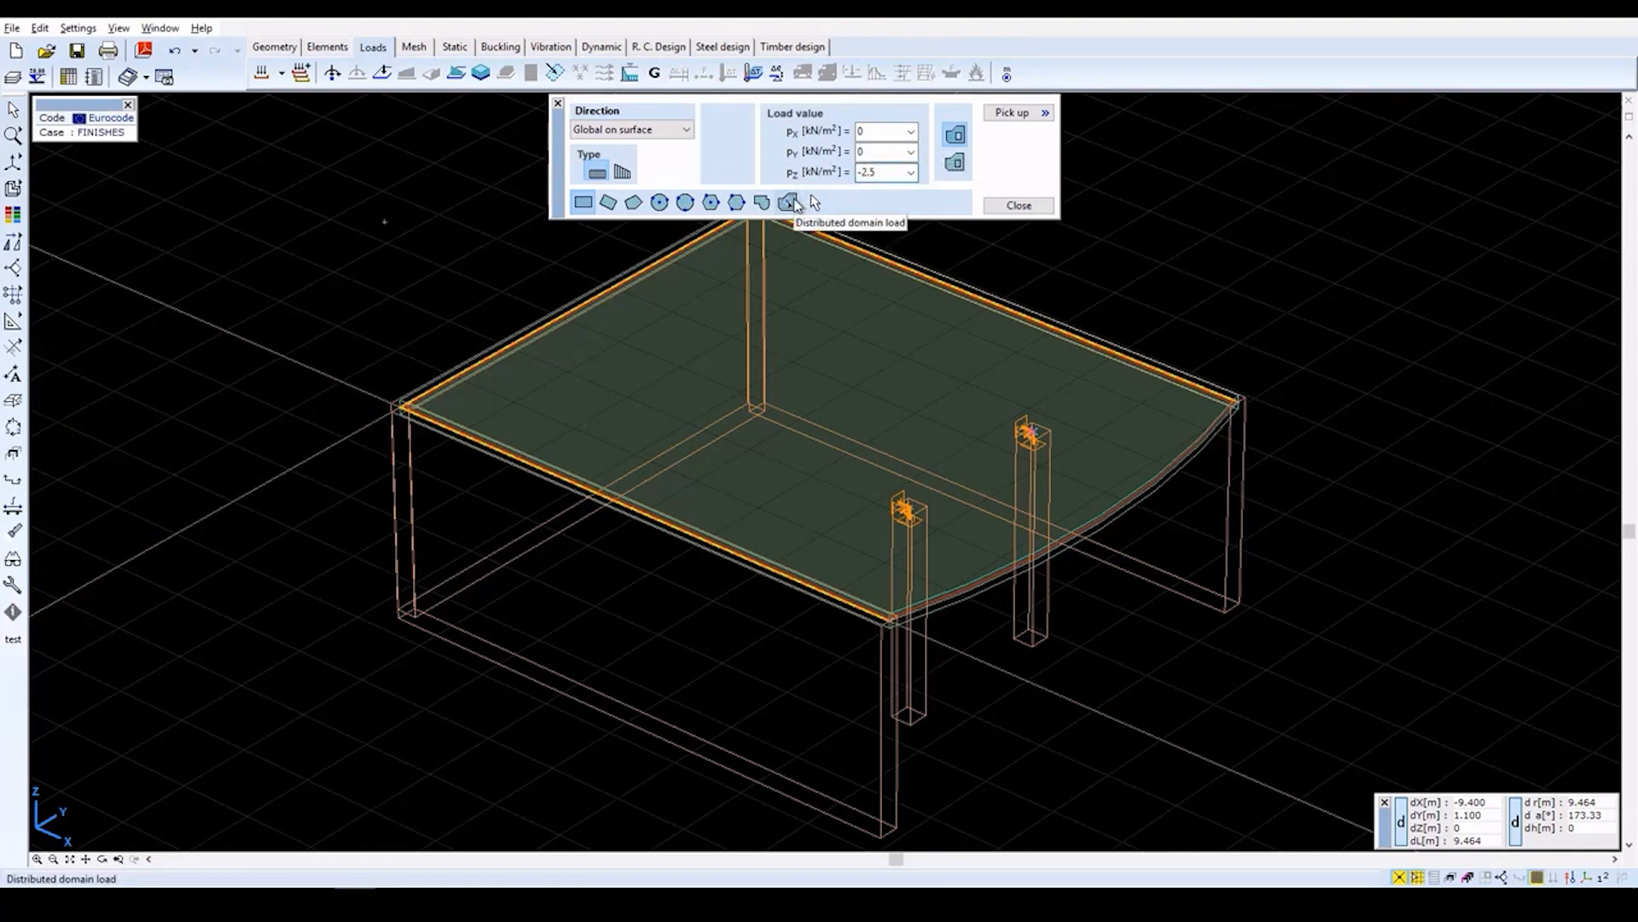
pyautogui.click(789, 202)
pyautogui.click(676, 375)
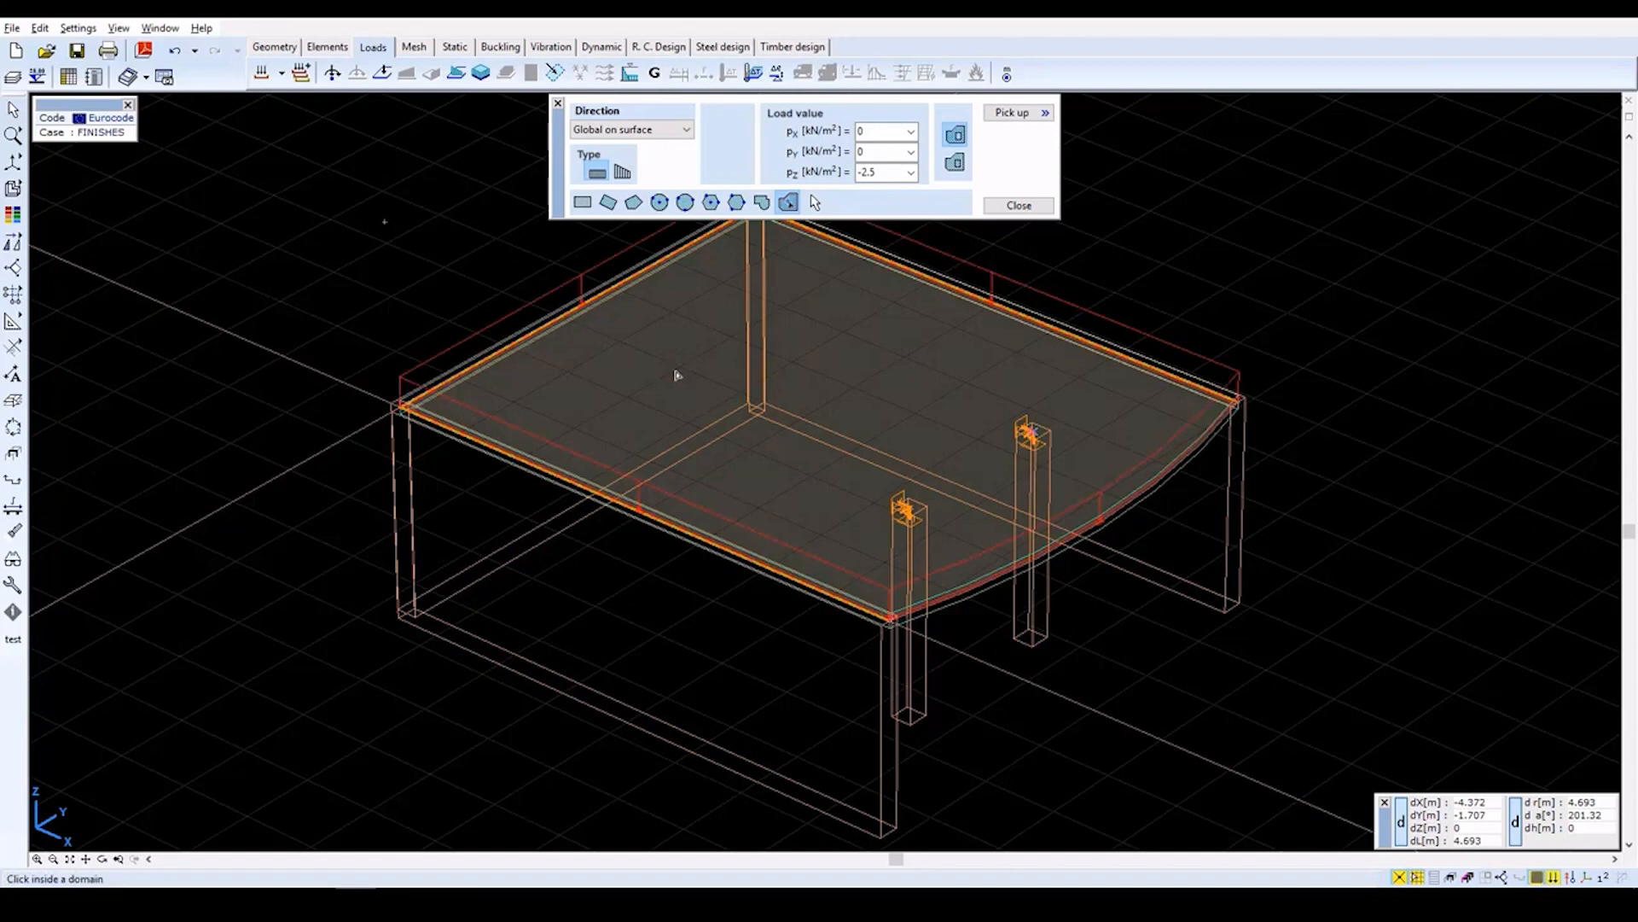
pyautogui.click(1019, 205)
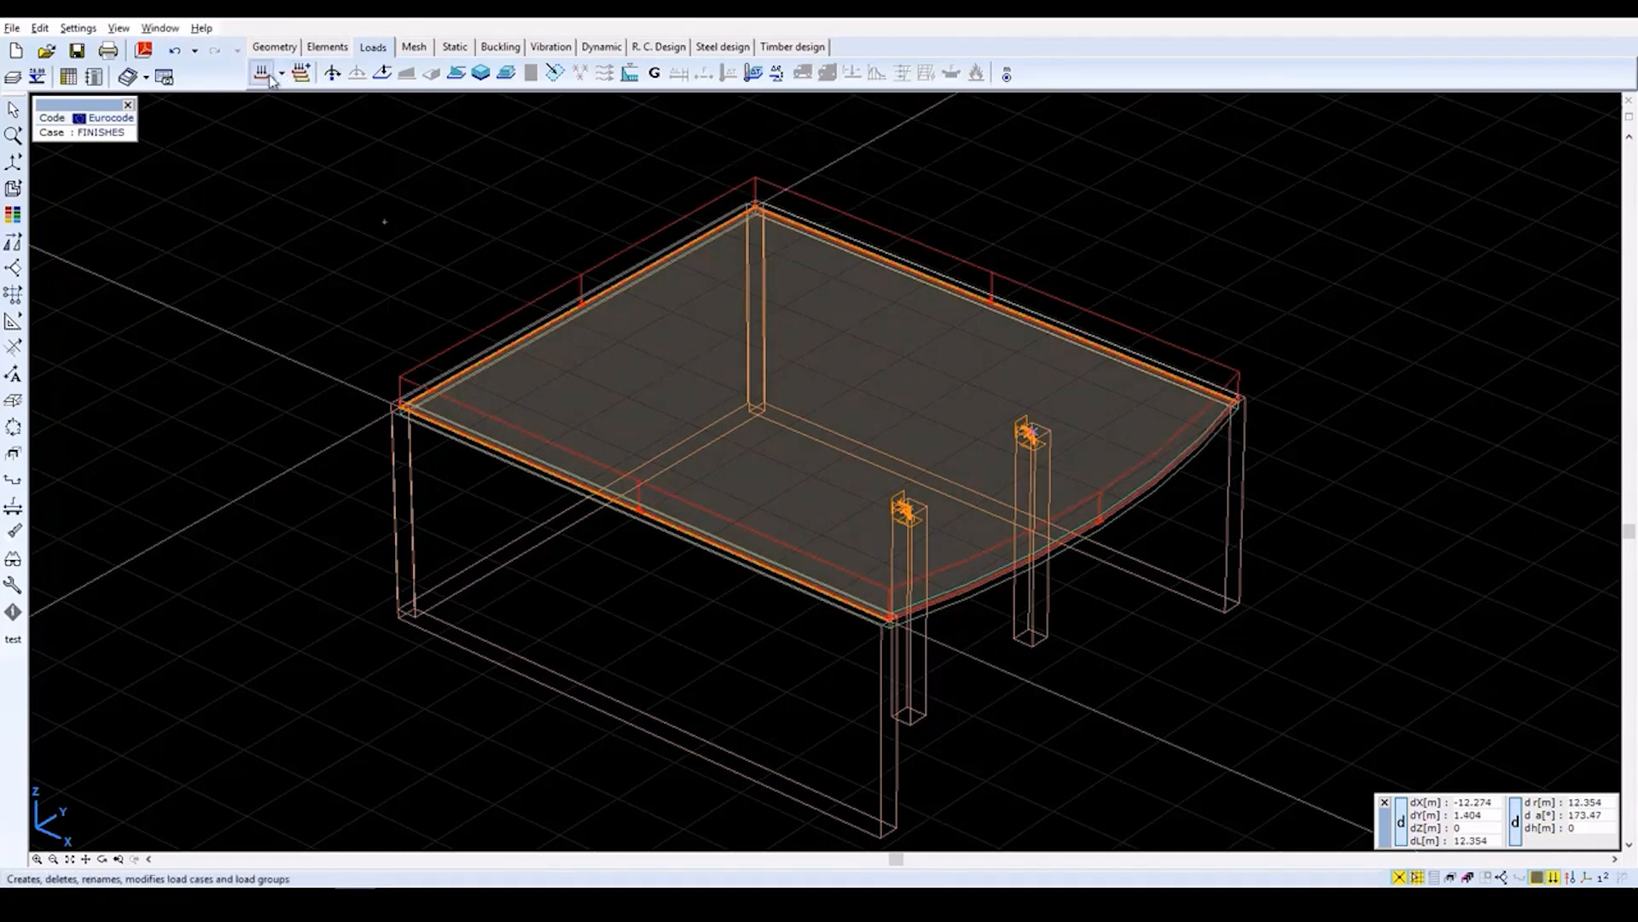
# Apply a global line load of pZ = -1 kN/m along the slab's curved edge, defined as an arc by three points.
pyautogui.click(457, 74)
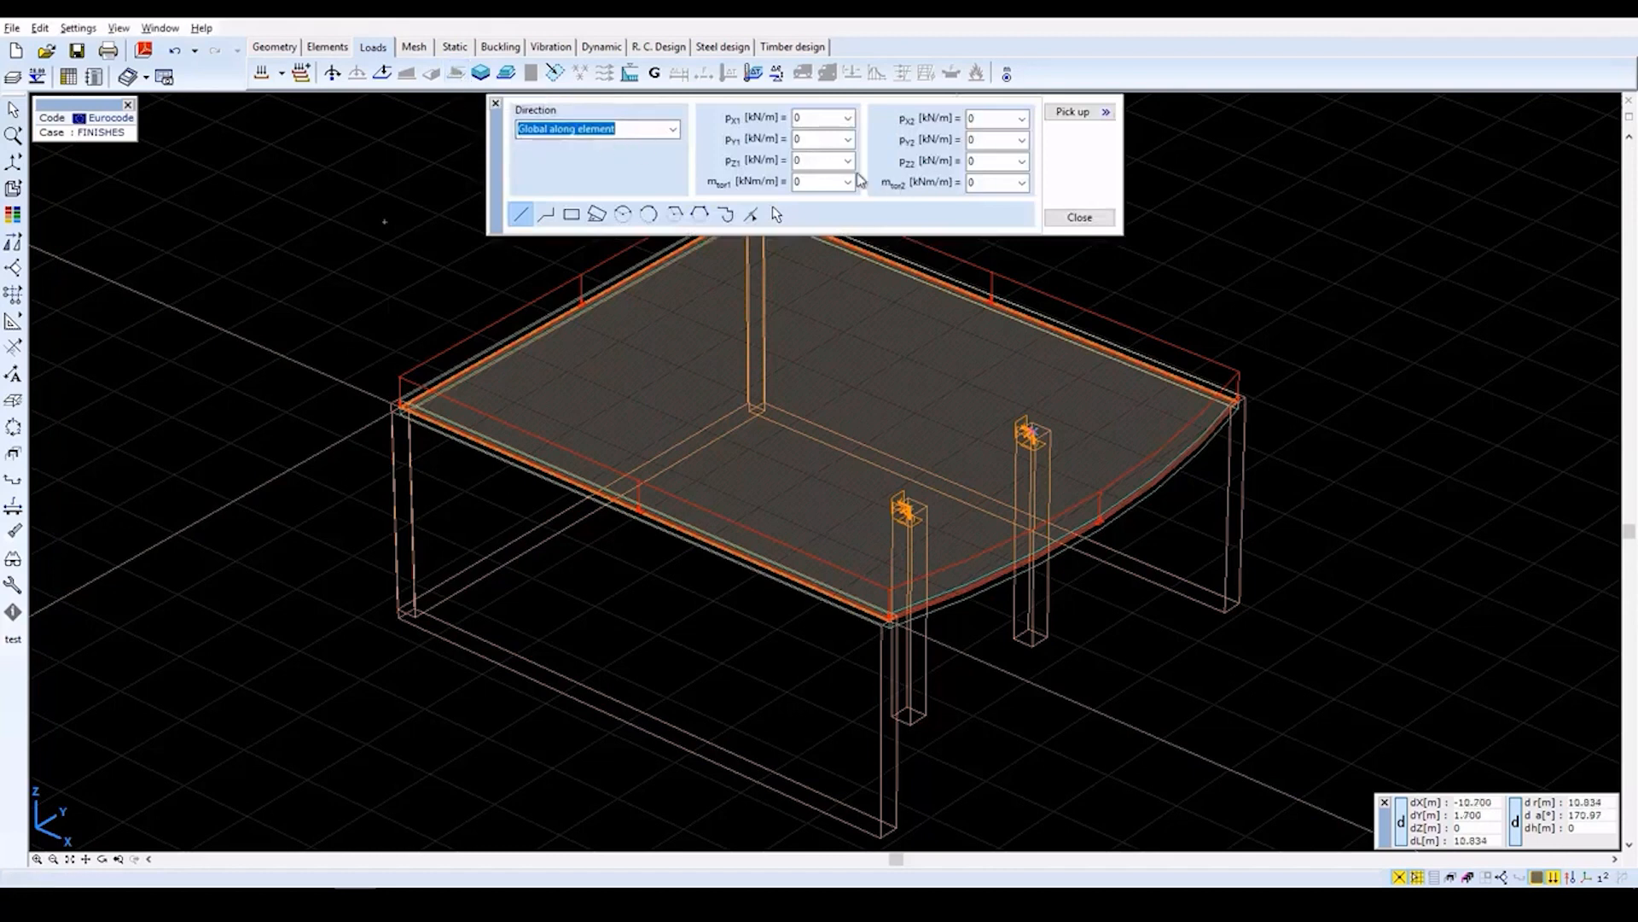
pyautogui.click(832, 161)
pyautogui.write('-1')
pyautogui.press('Tab')
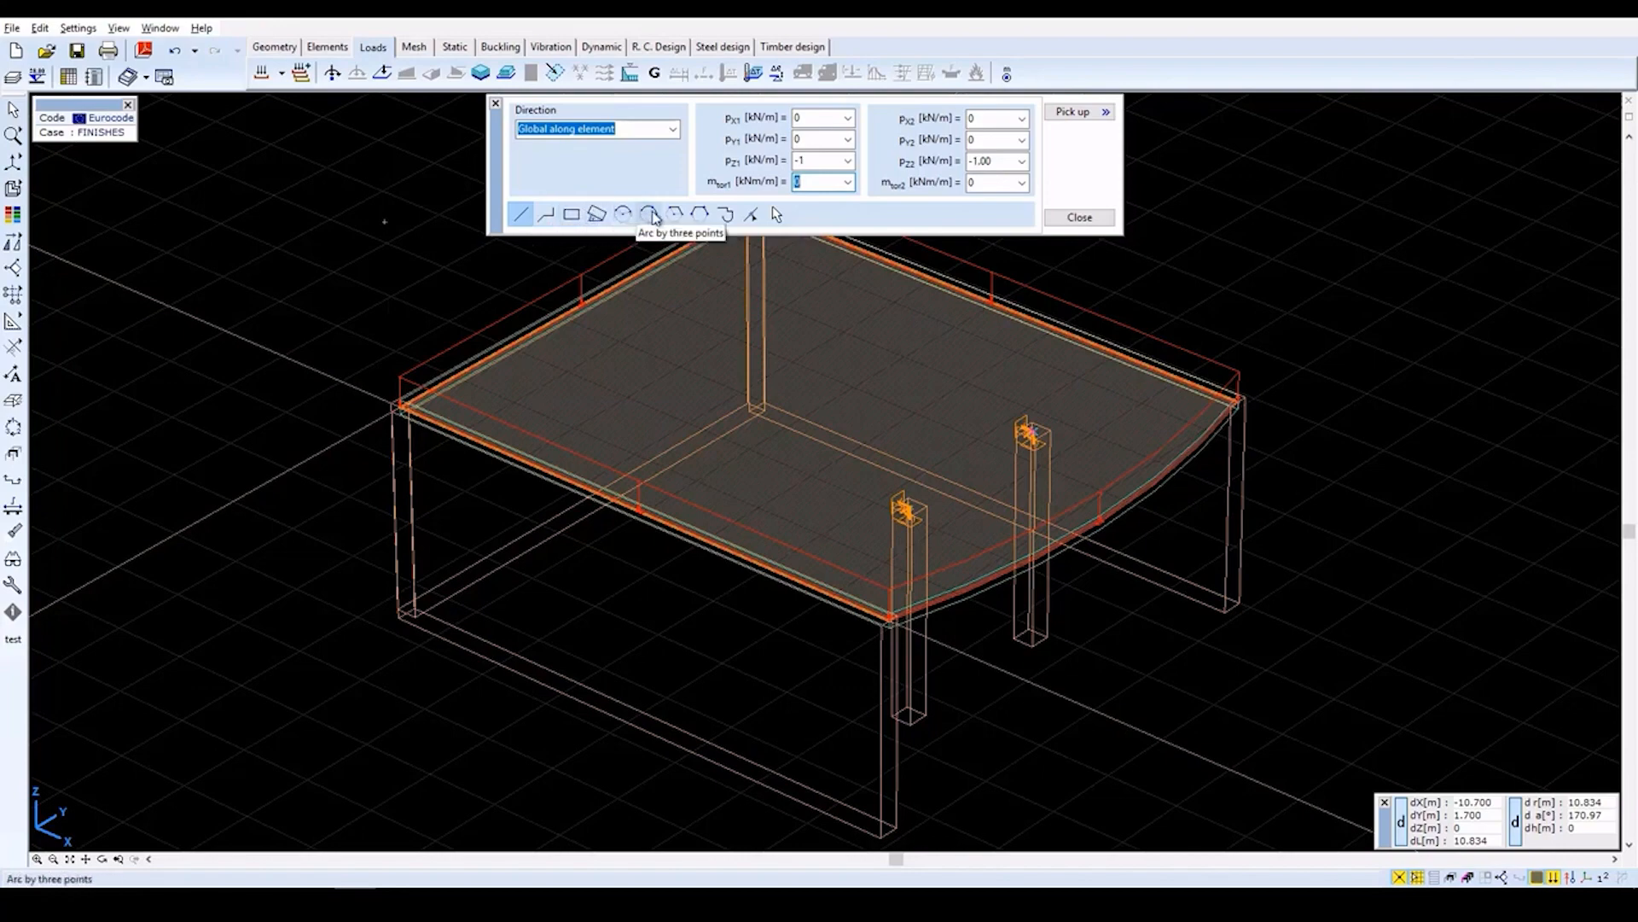
pyautogui.click(650, 214)
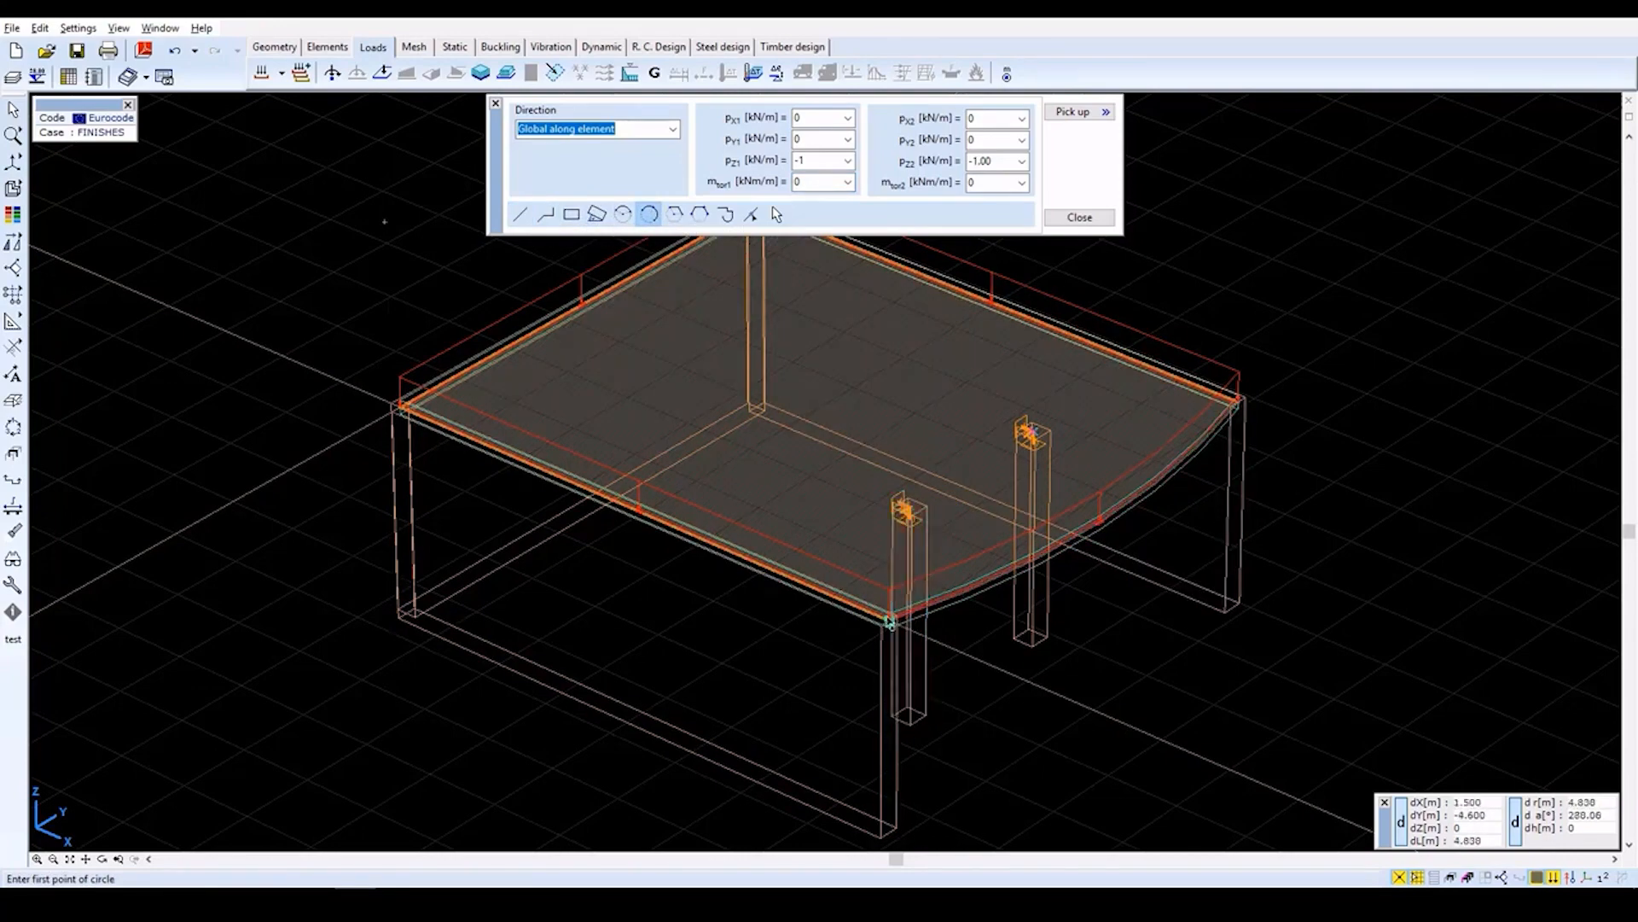
pyautogui.click(889, 621)
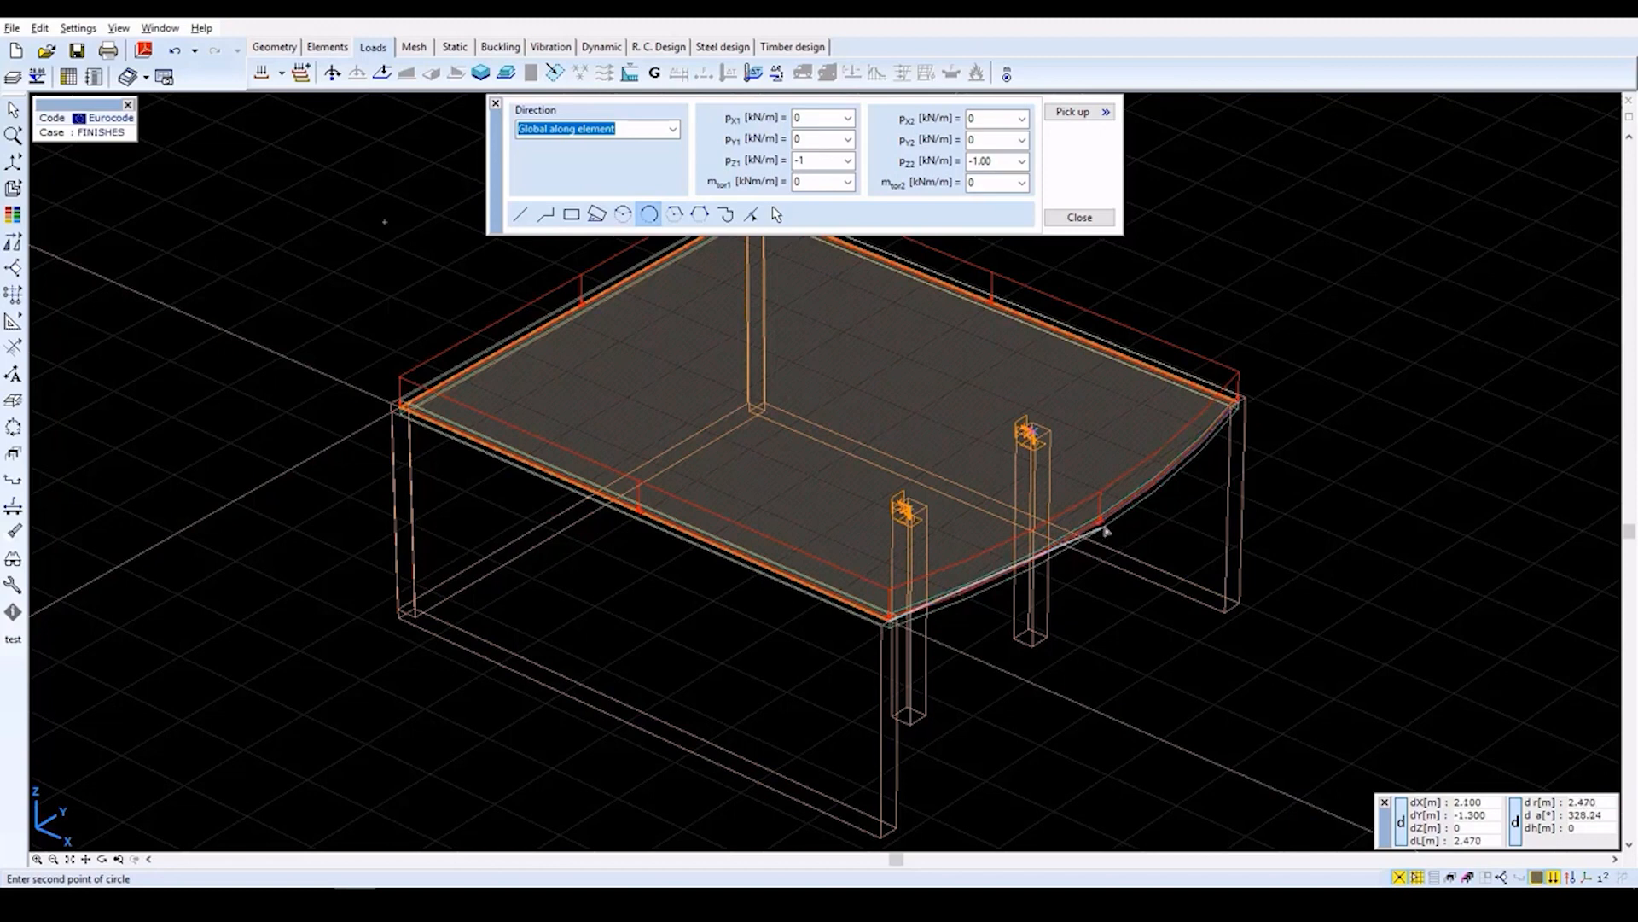
pyautogui.click(1105, 527)
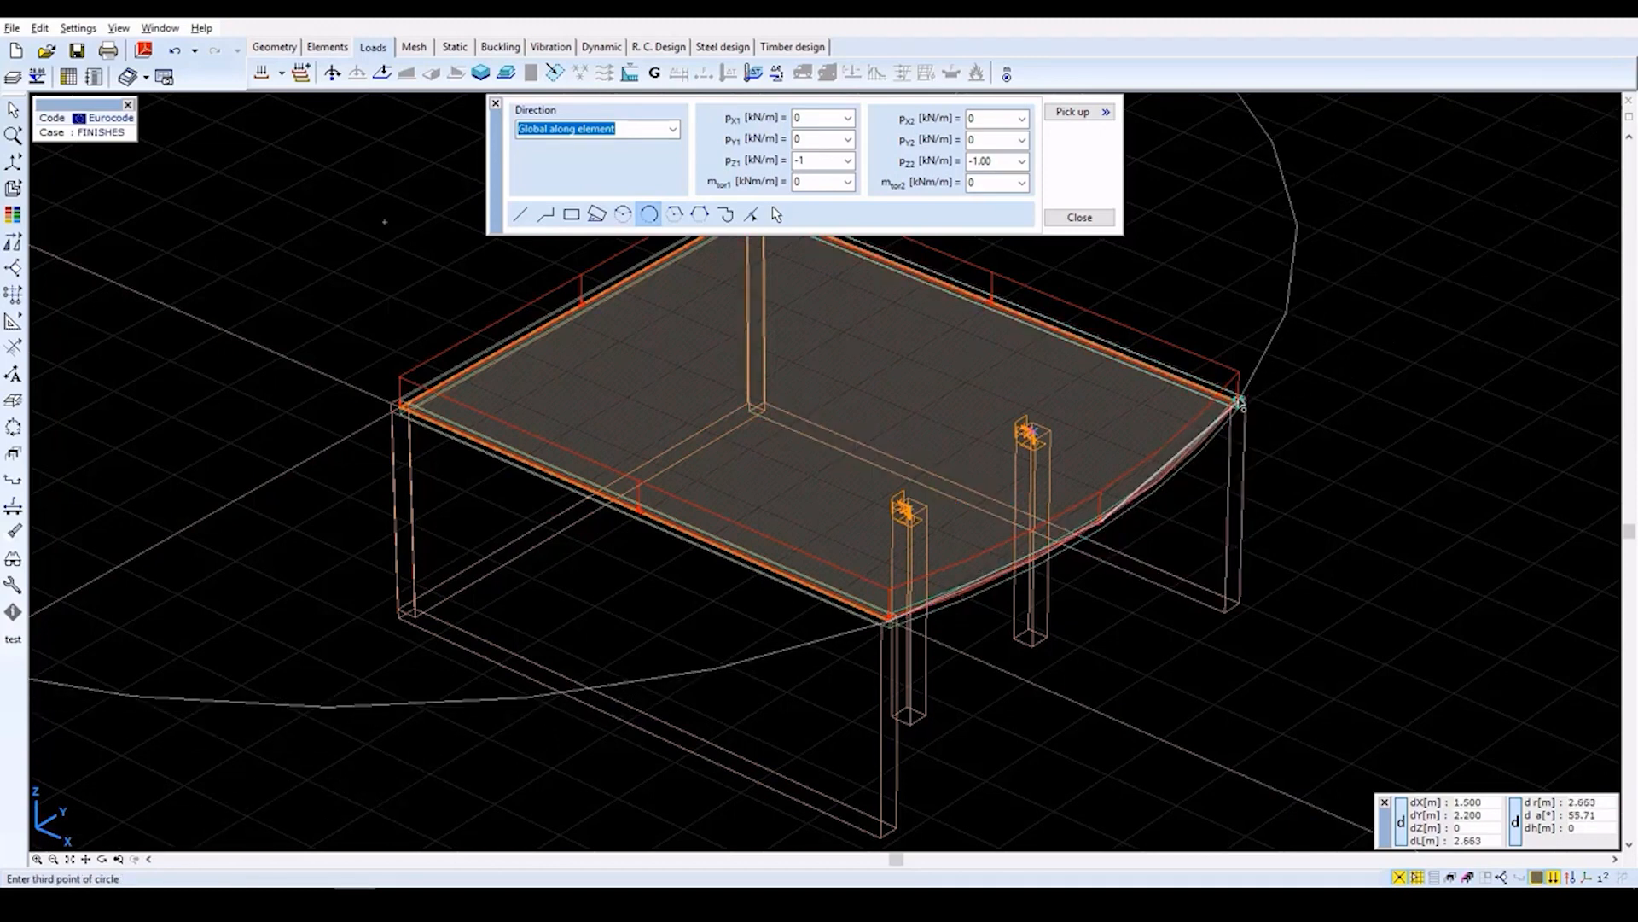
pyautogui.click(1240, 402)
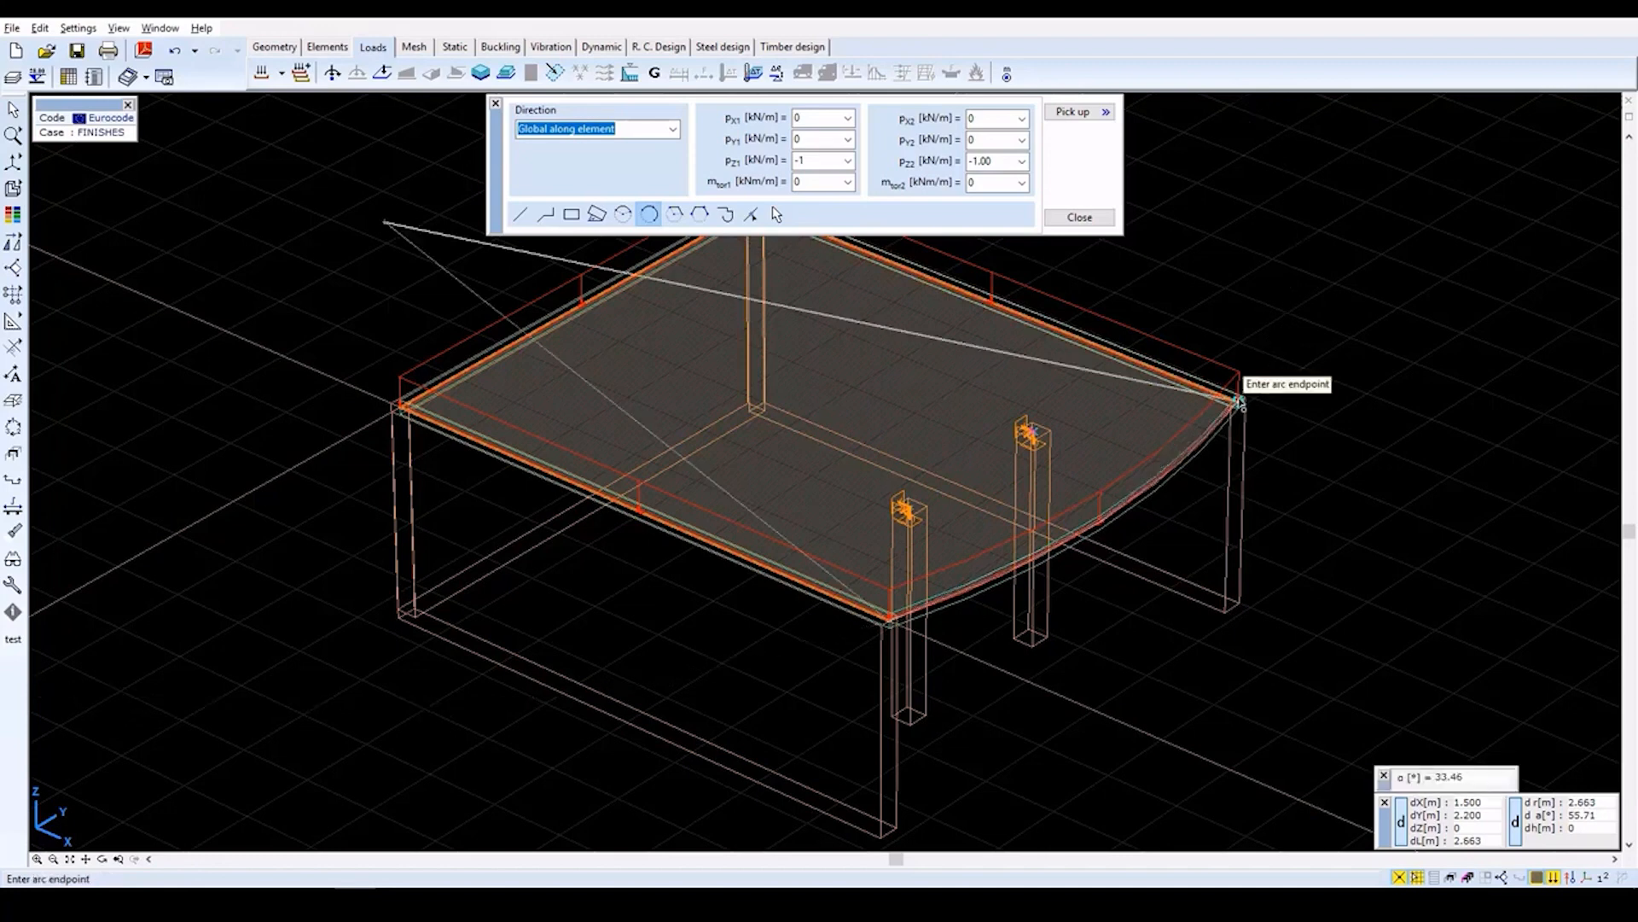
pyautogui.click(1240, 402)
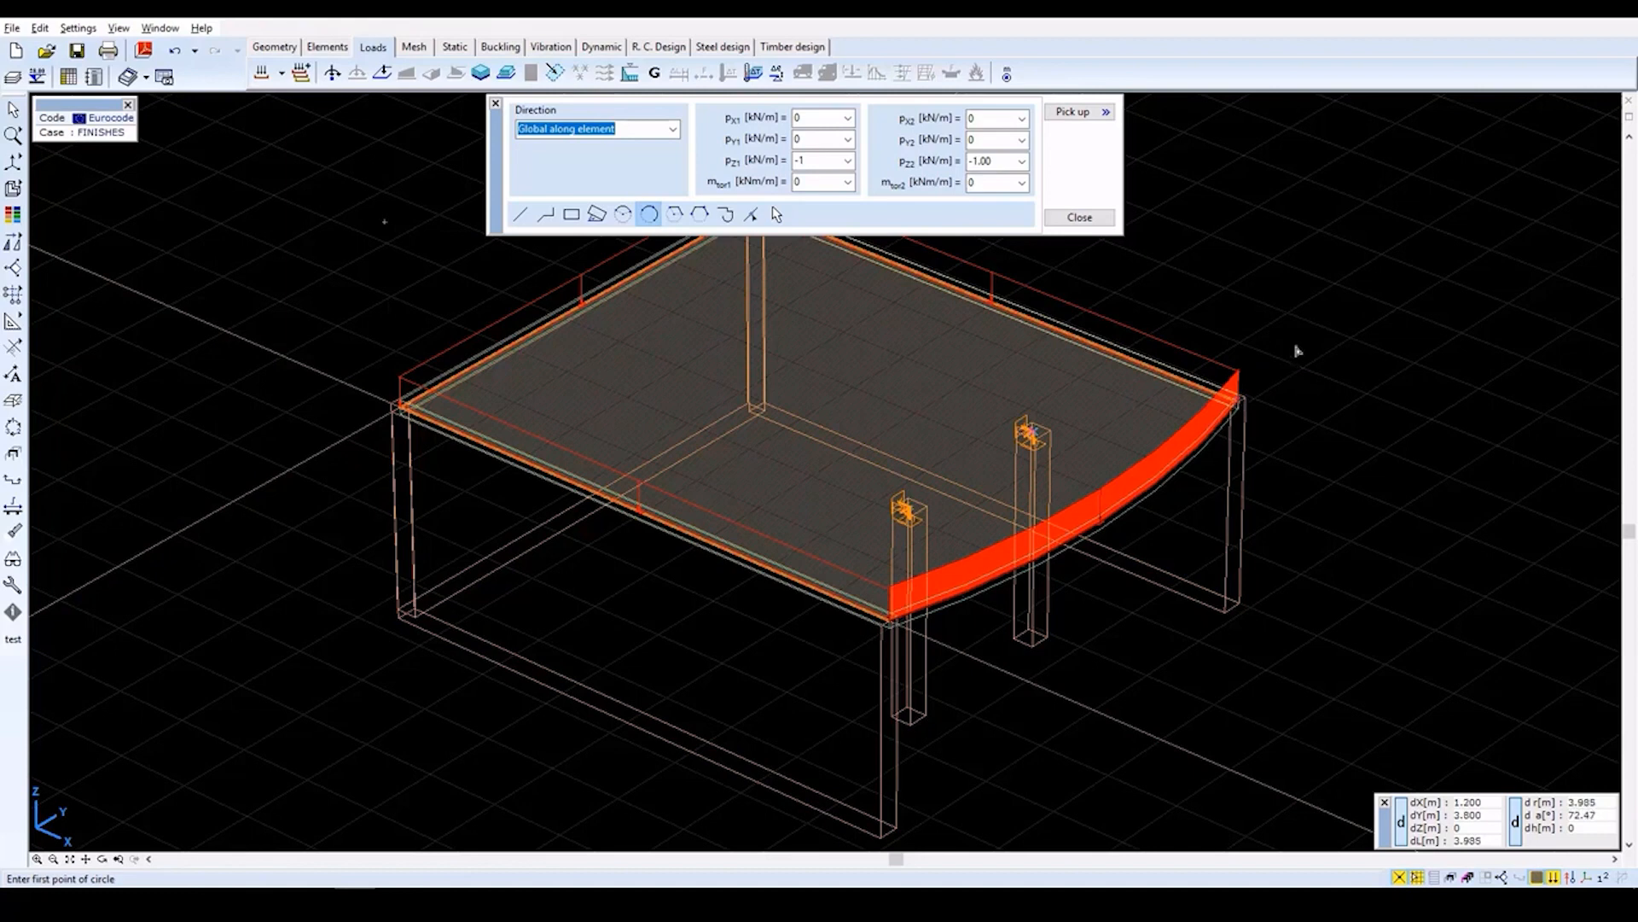
pyautogui.click(1099, 218)
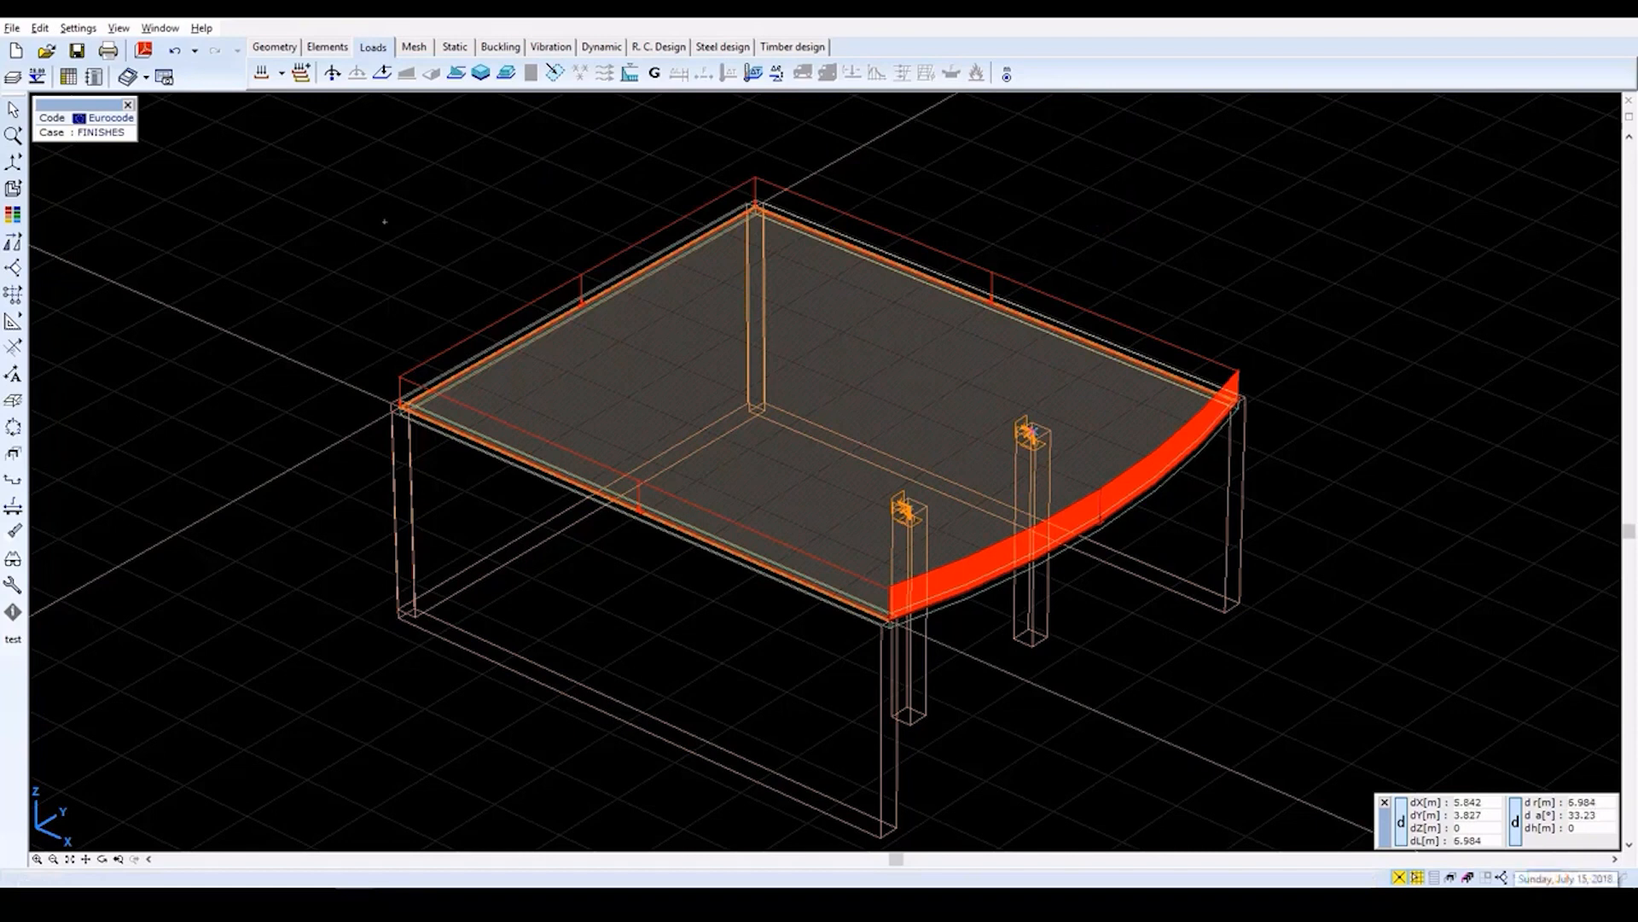
# Turn on the load value labels with units in the model view.
pyautogui.moveTo(1555, 879)
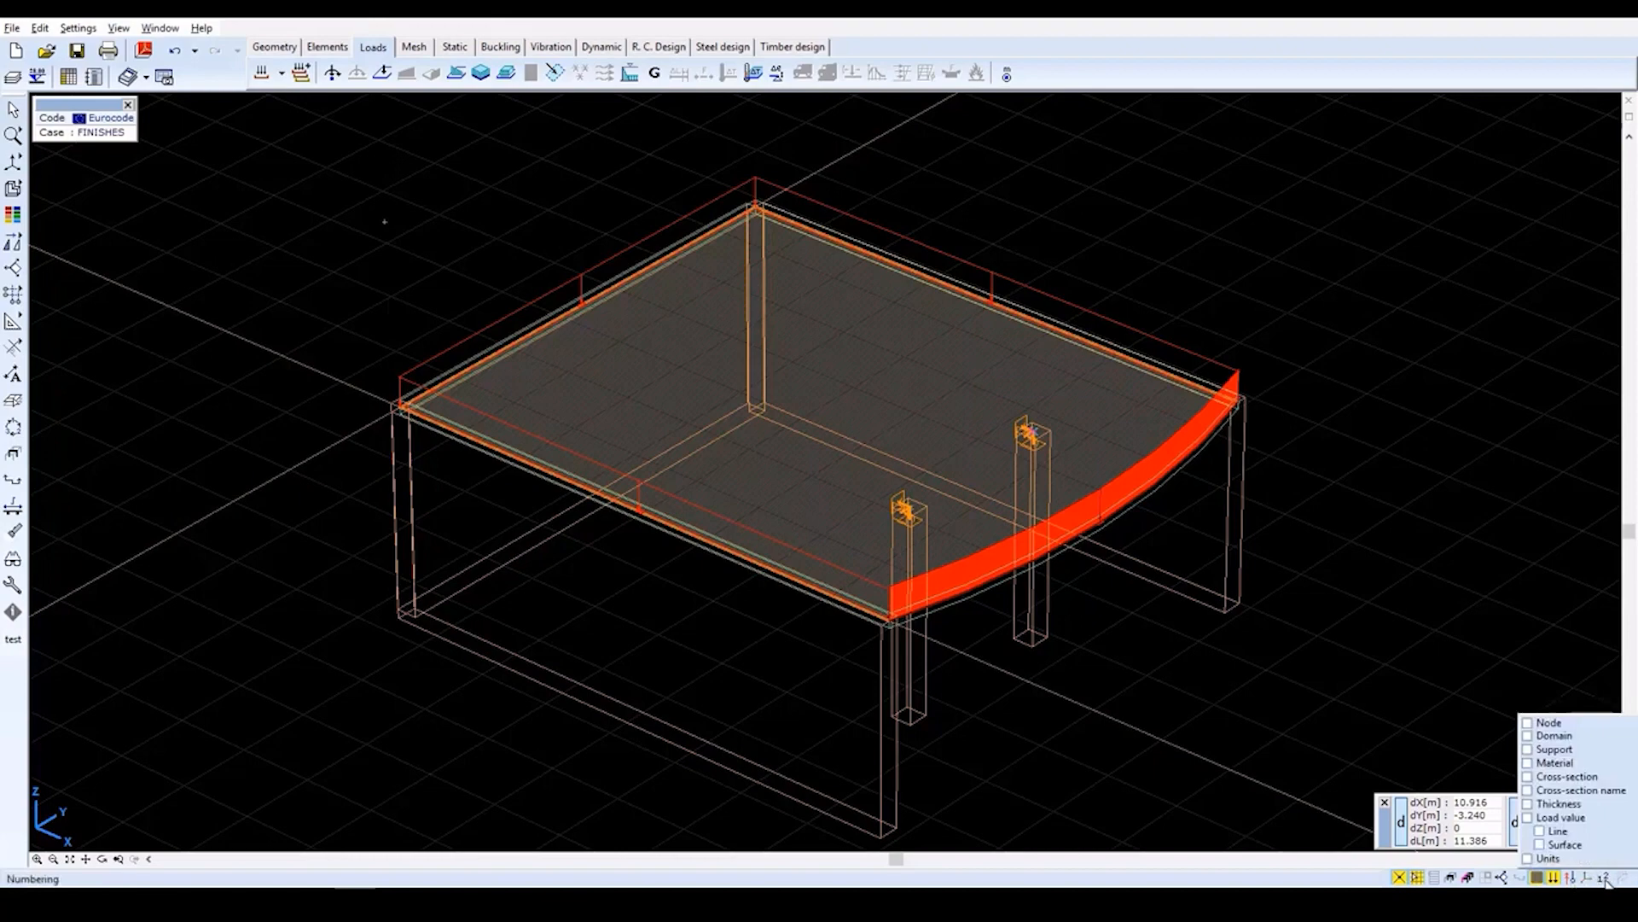
pyautogui.click(1547, 820)
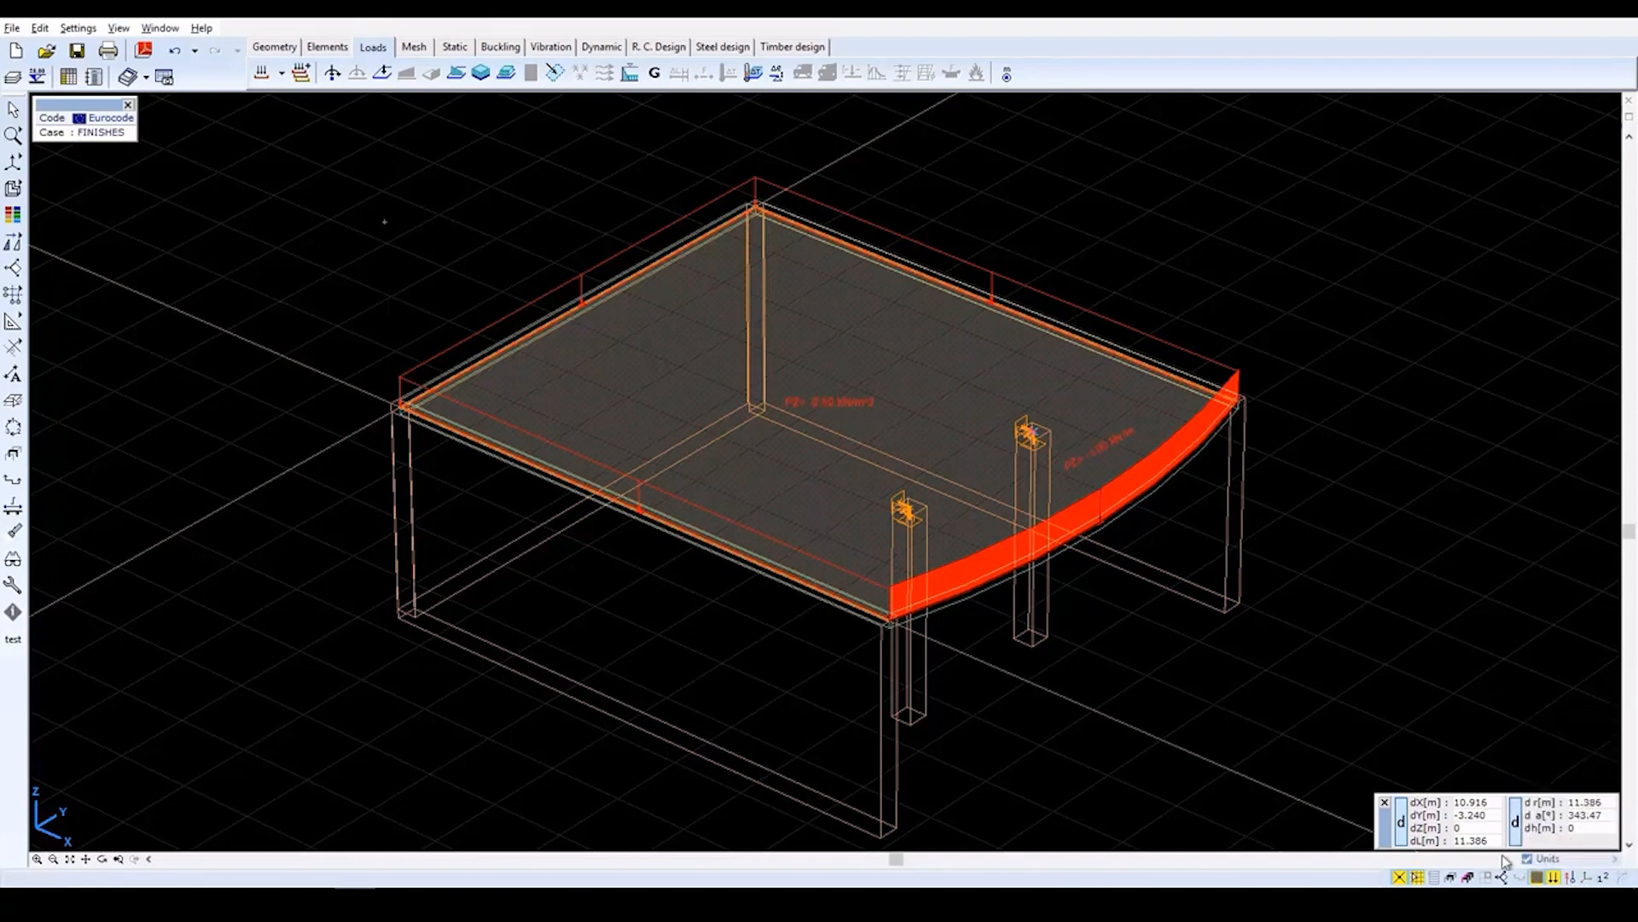
# Add a static load case named LIVE and make it the active case.
pyautogui.click(263, 72)
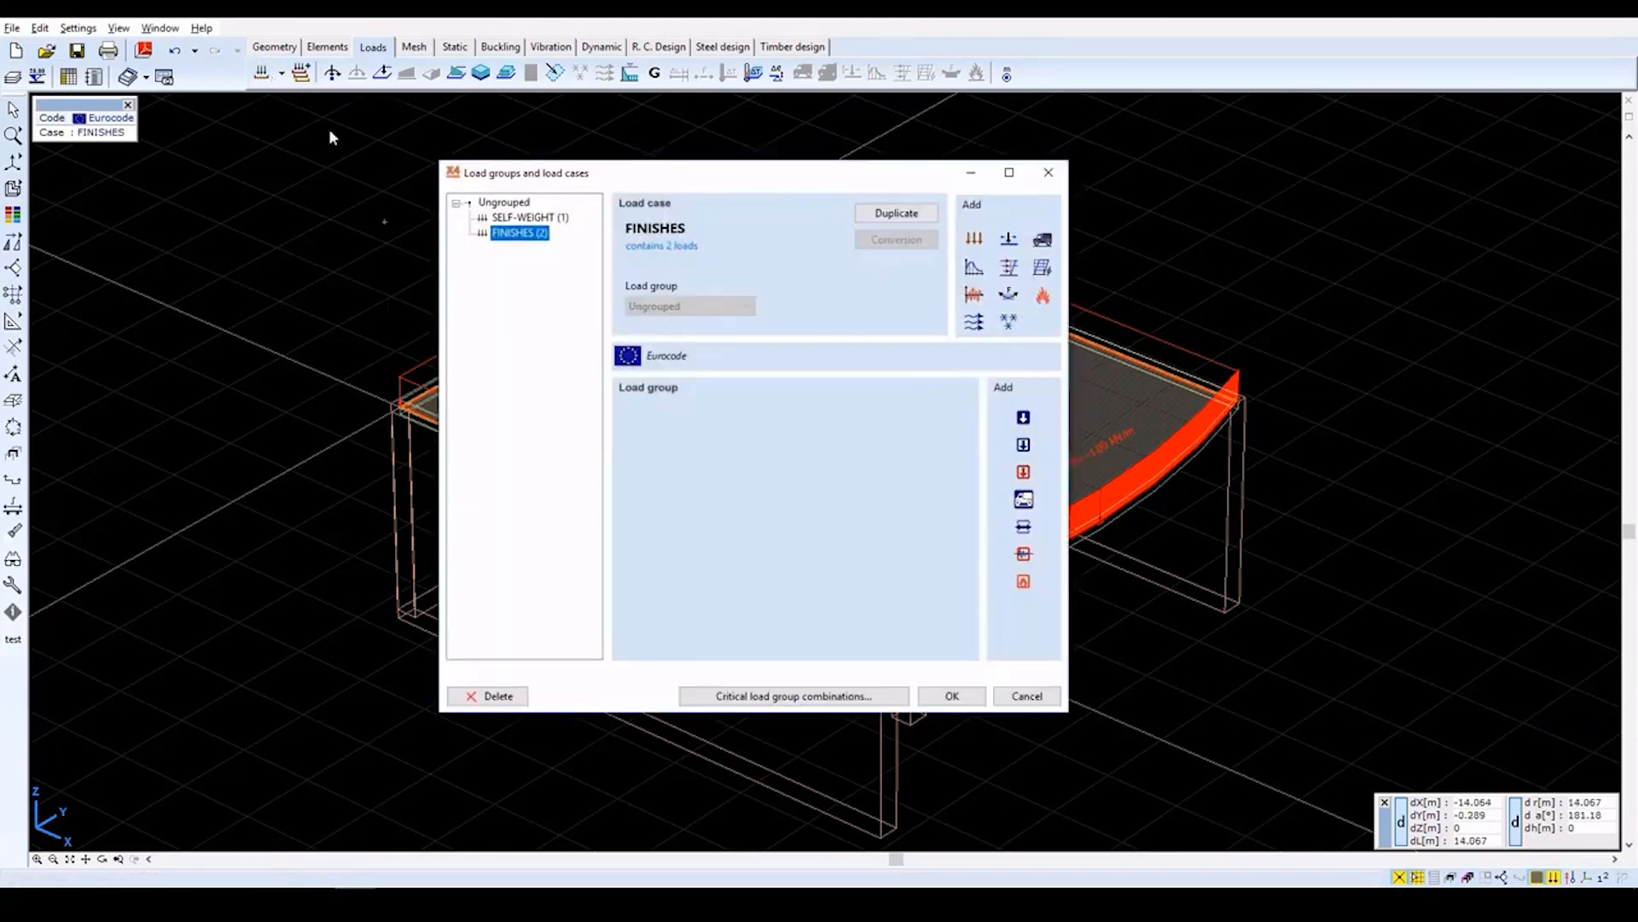
pyautogui.click(974, 239)
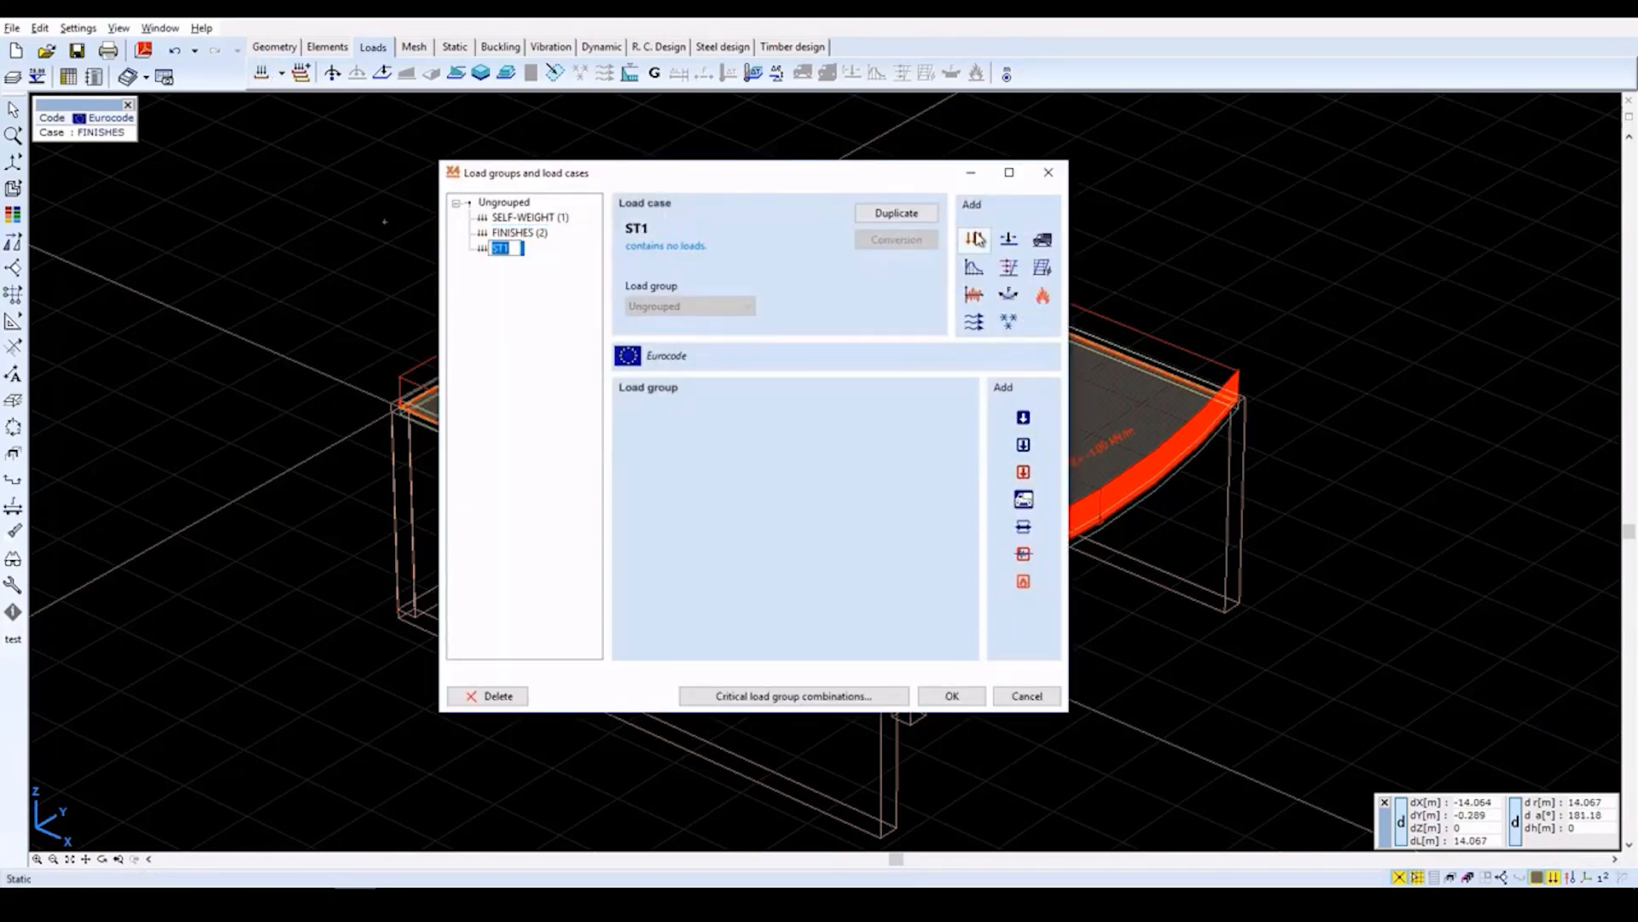
pyautogui.write('LIVE')
pyautogui.click(952, 697)
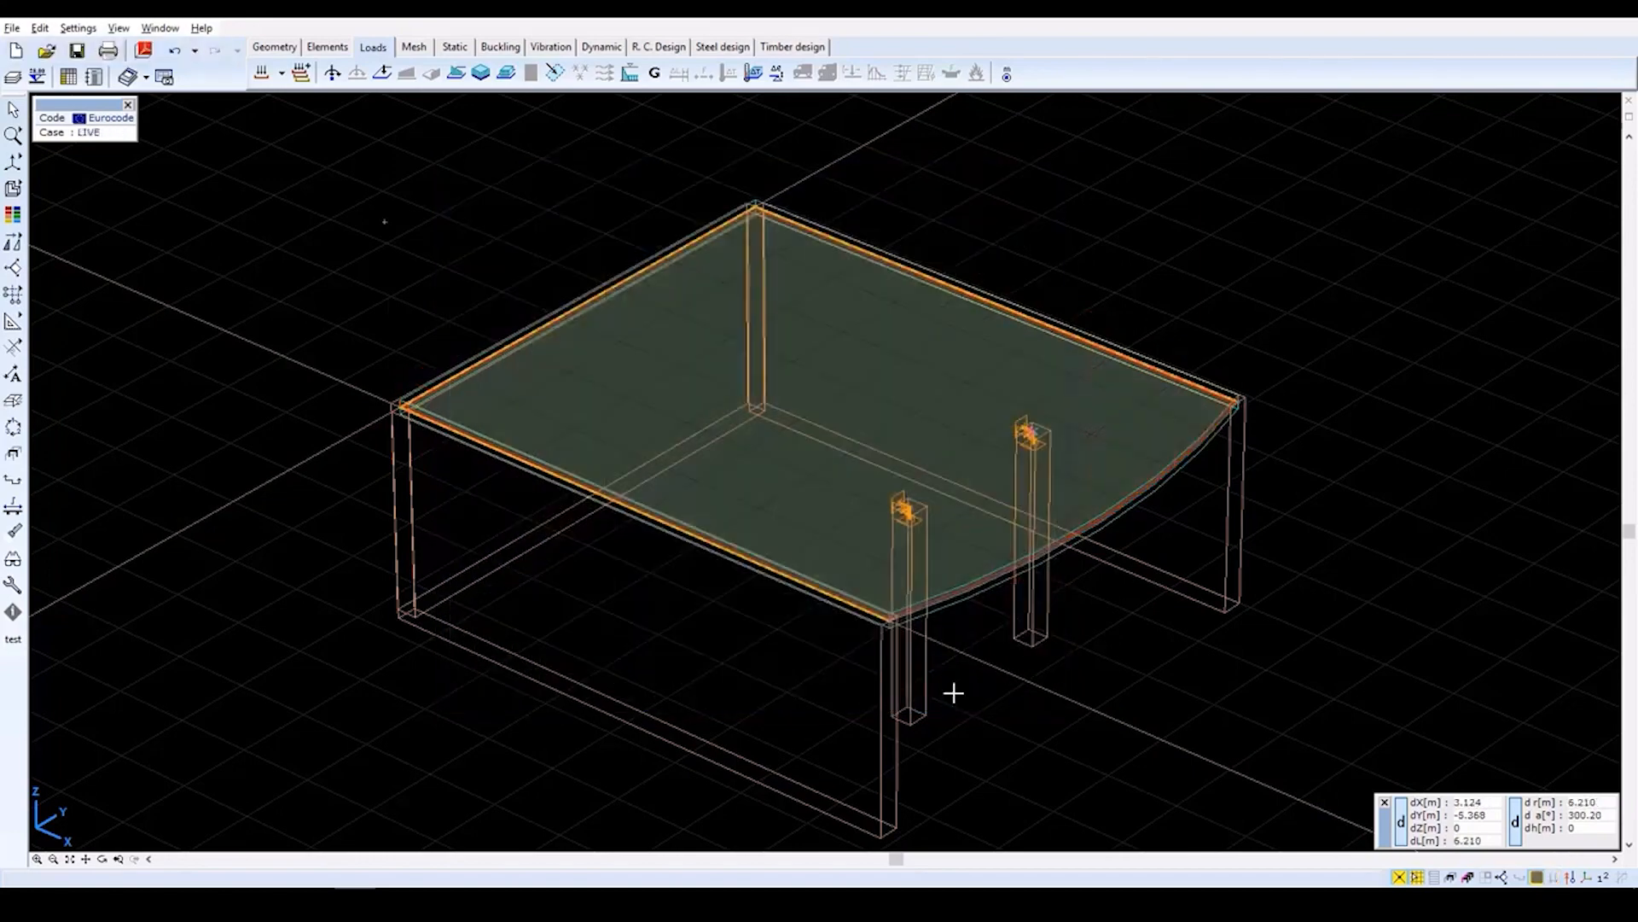
# Apply a distributed domain load of pZ = -3 kN/m² over the whole slab in the LIVE case.
pyautogui.click(507, 74)
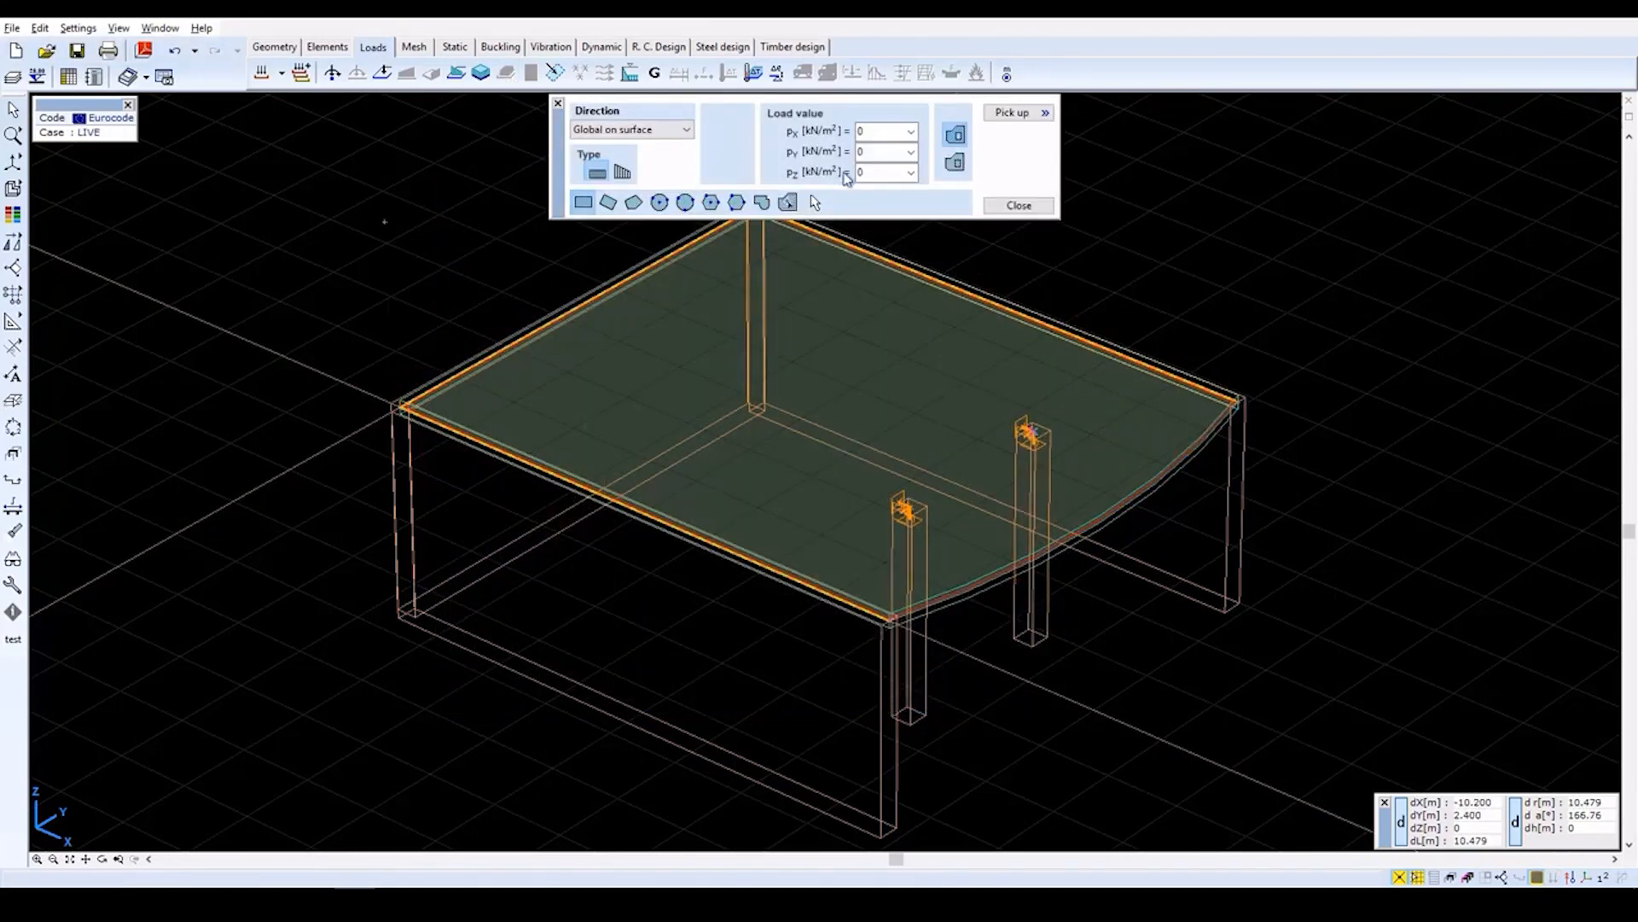
pyautogui.doubleClick(867, 173)
pyautogui.write('-3')
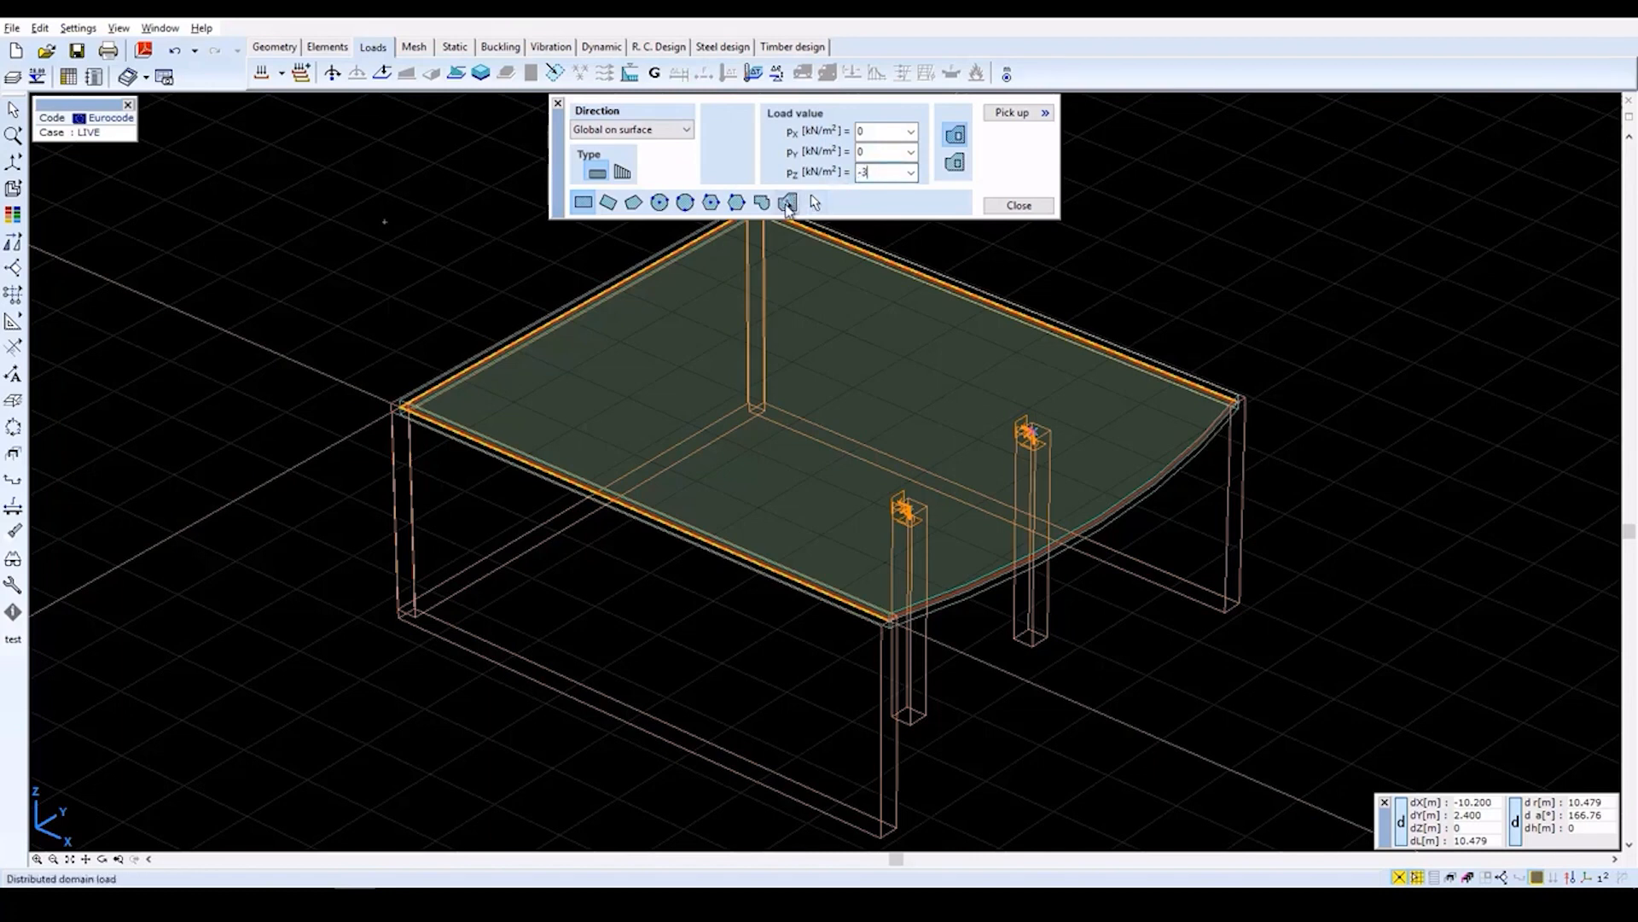
pyautogui.click(787, 203)
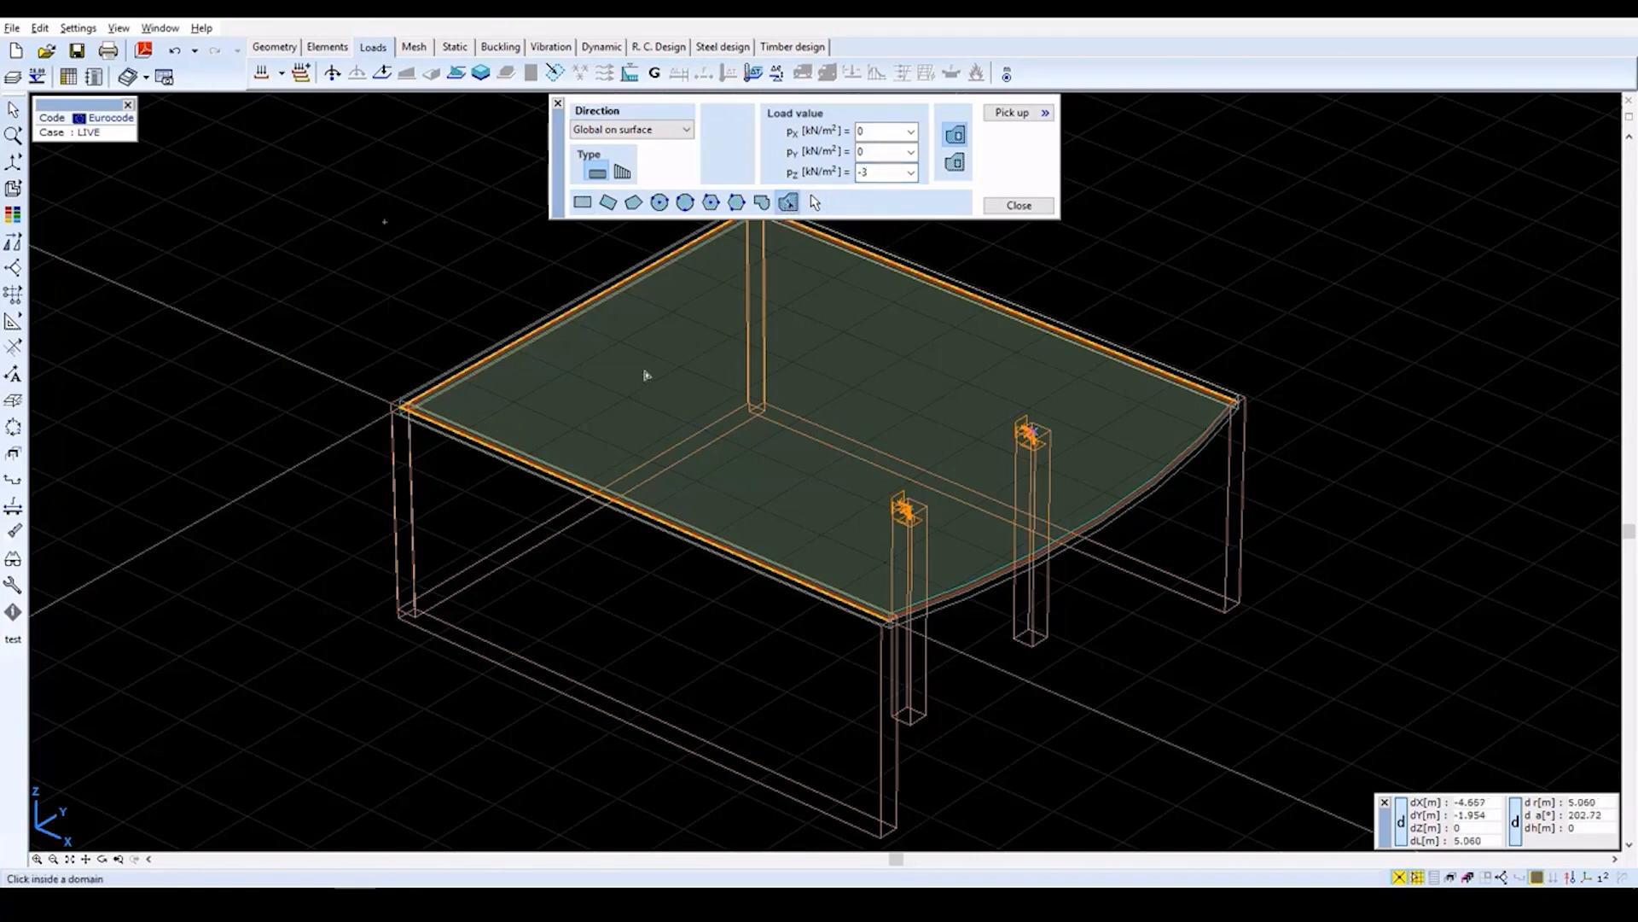
pyautogui.click(649, 334)
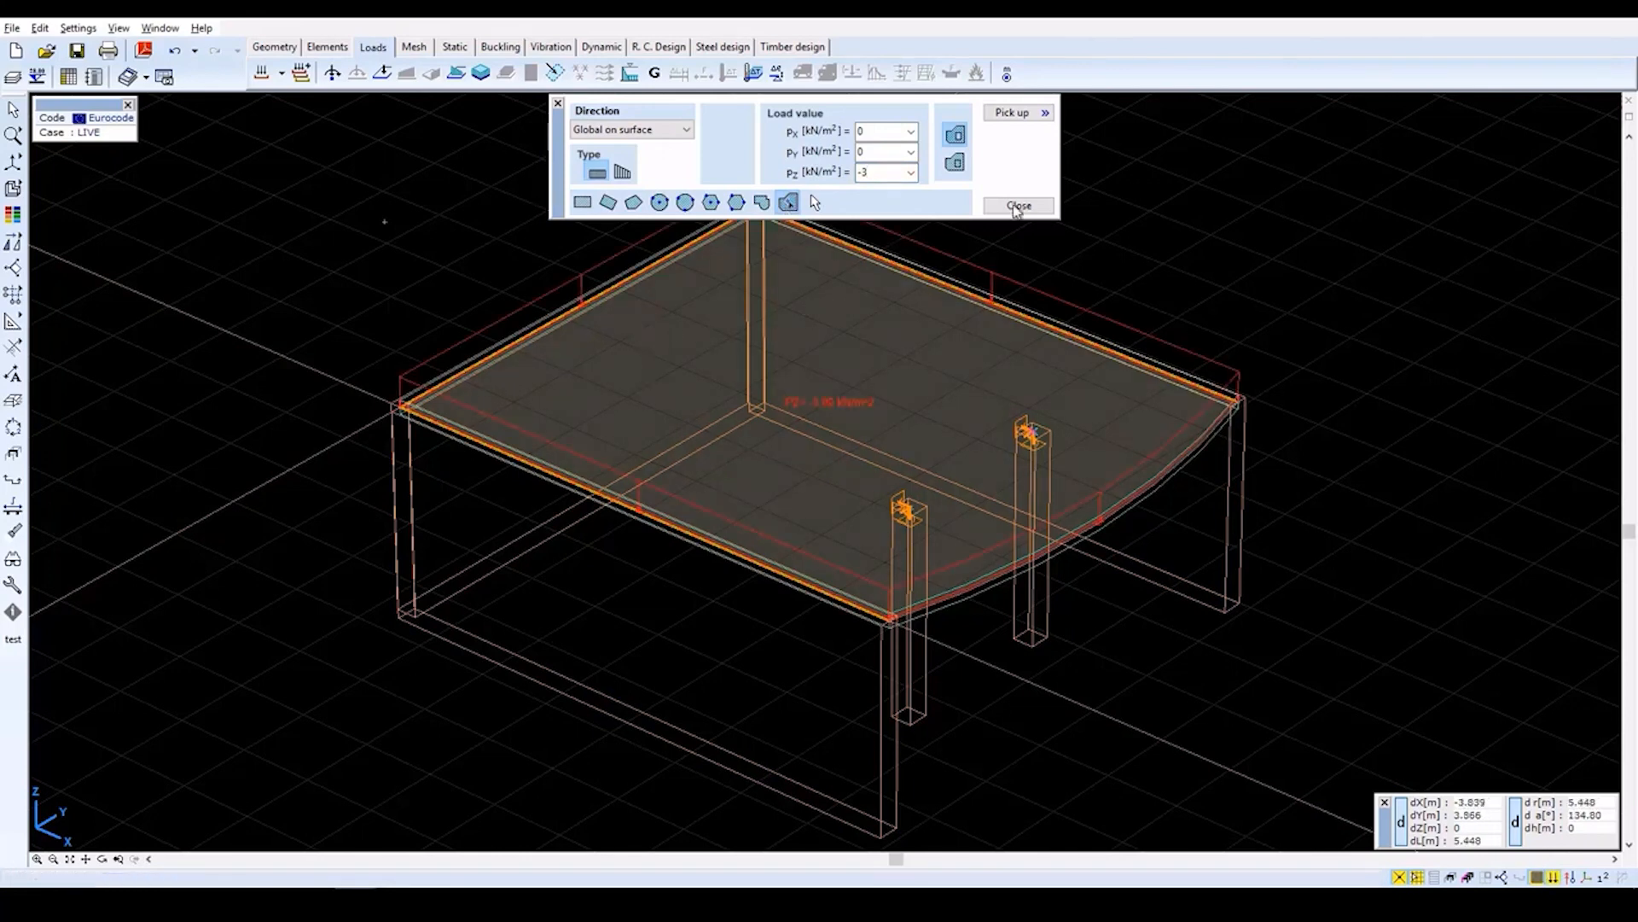
pyautogui.click(1030, 207)
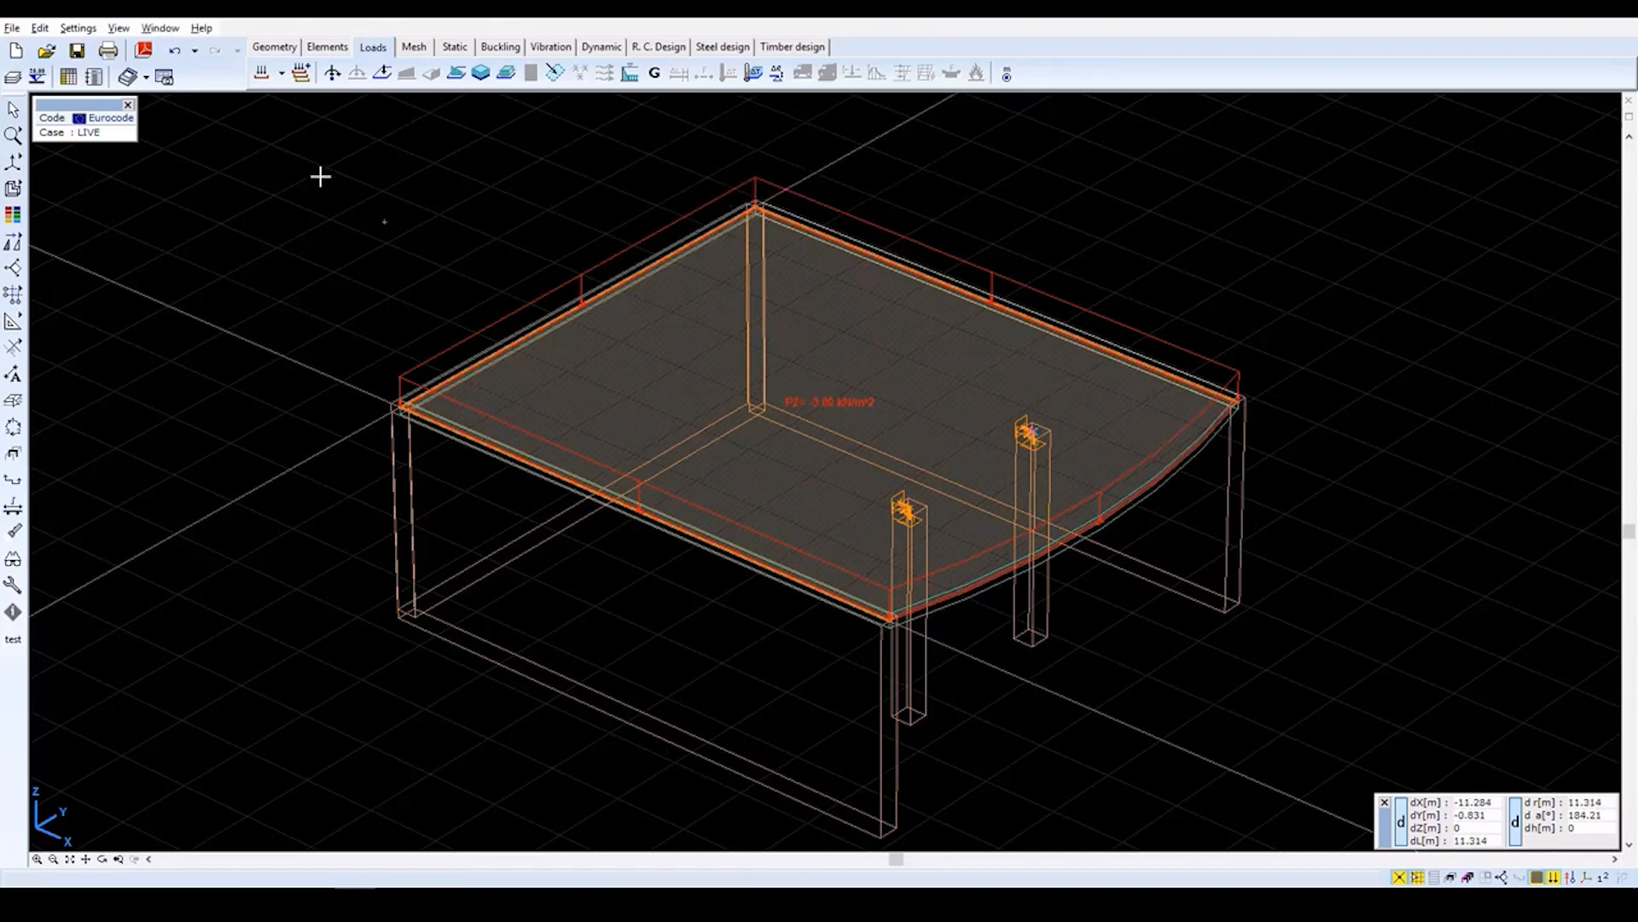
# Add a custom load combination by load cases with factors 1 for SELF-WEIGHT, 1 for FINISHES and 0.3 for LIVE.
pyautogui.click(302, 75)
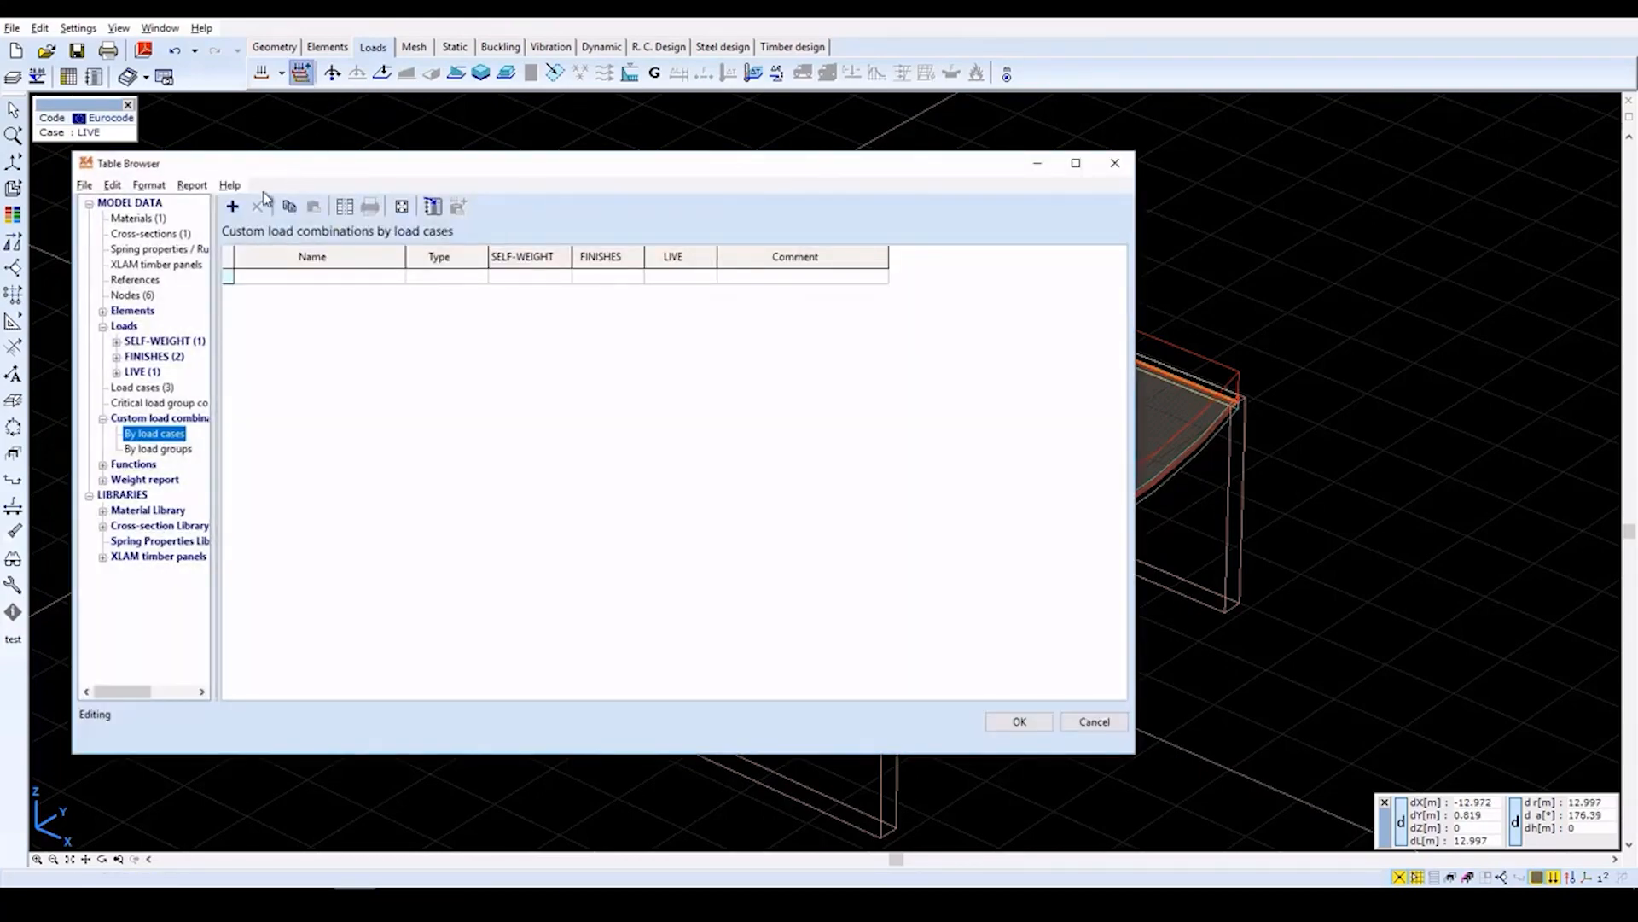
pyautogui.click(233, 207)
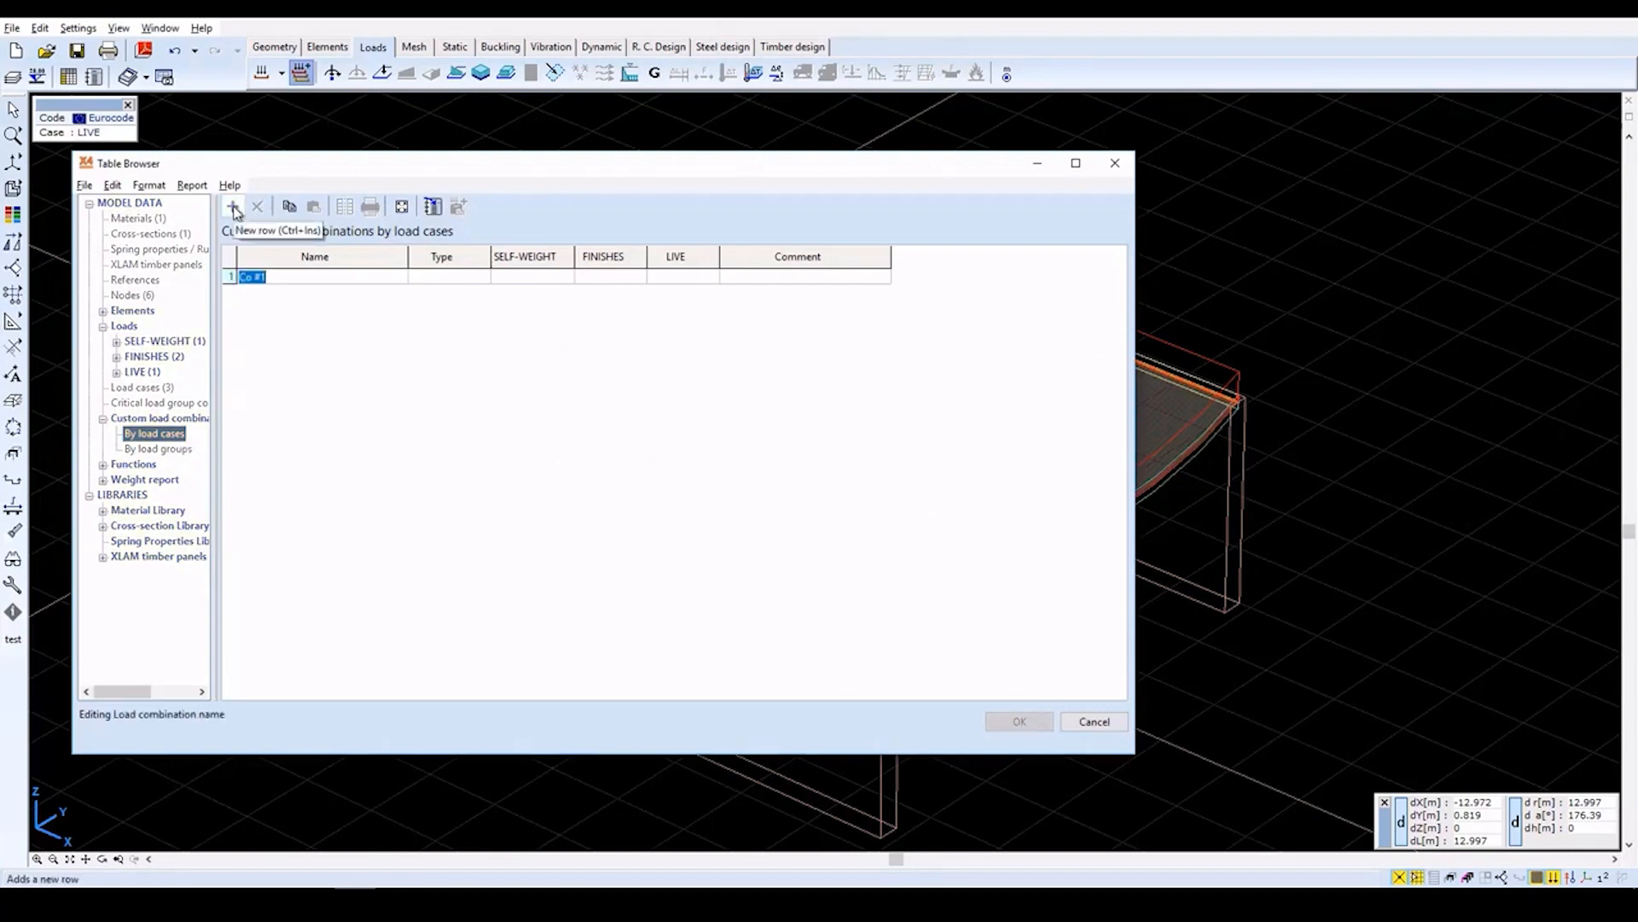
pyautogui.press('Tab')
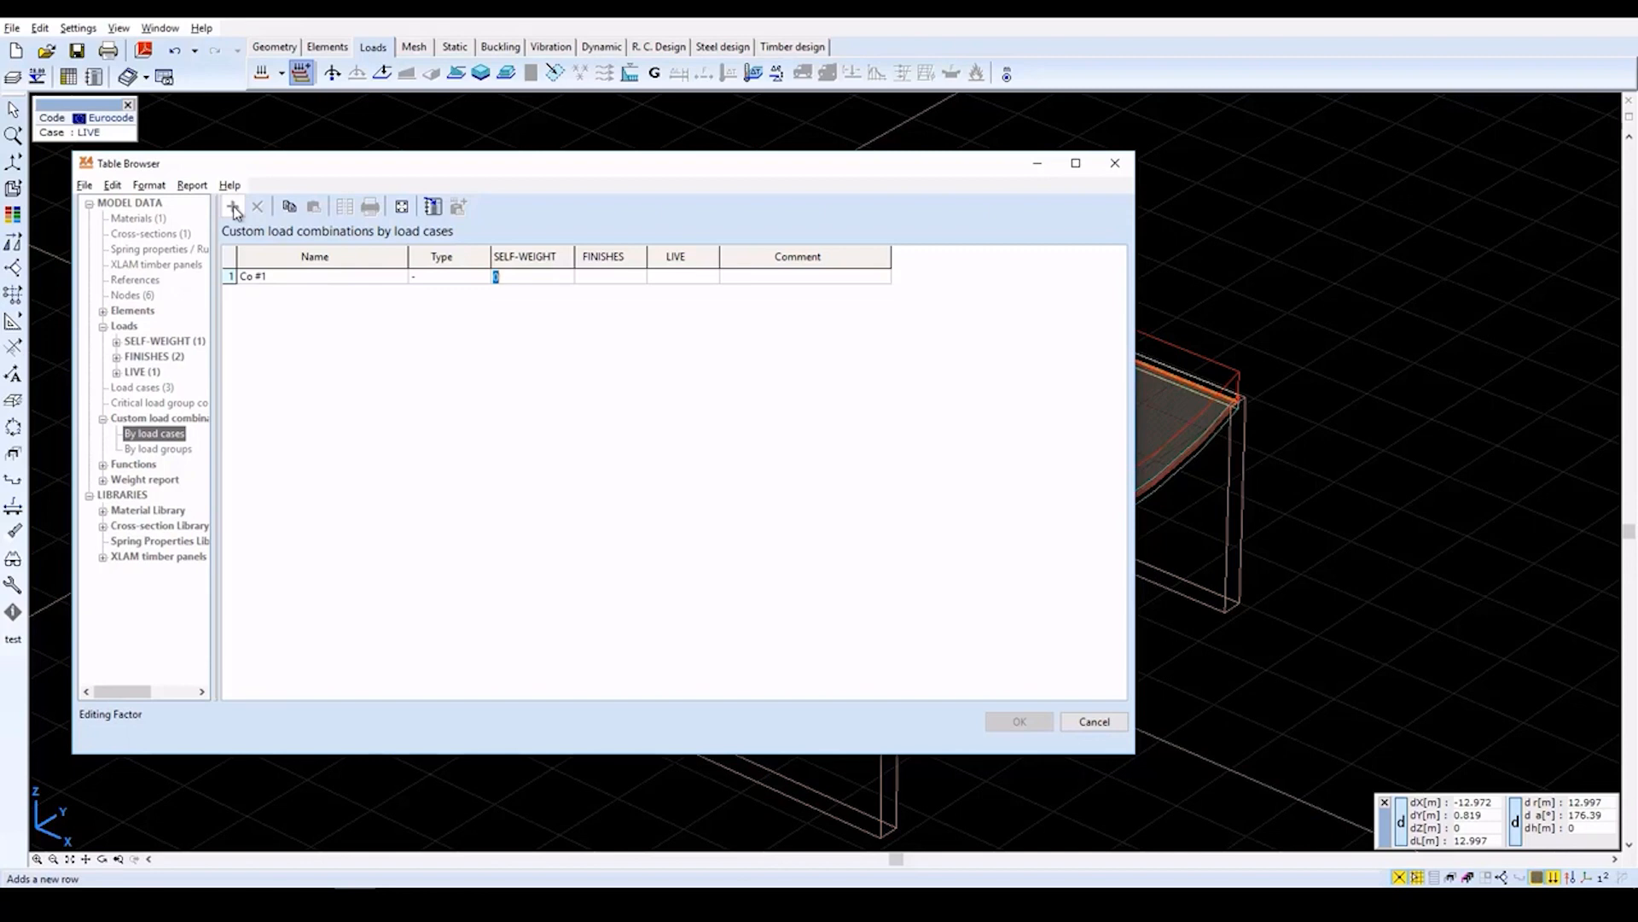
pyautogui.write('1')
pyautogui.press('Tab')
pyautogui.write('1')
pyautogui.press('Tab')
pyautogui.write('0.3')
pyautogui.press('Tab')
pyautogui.press('Tab')
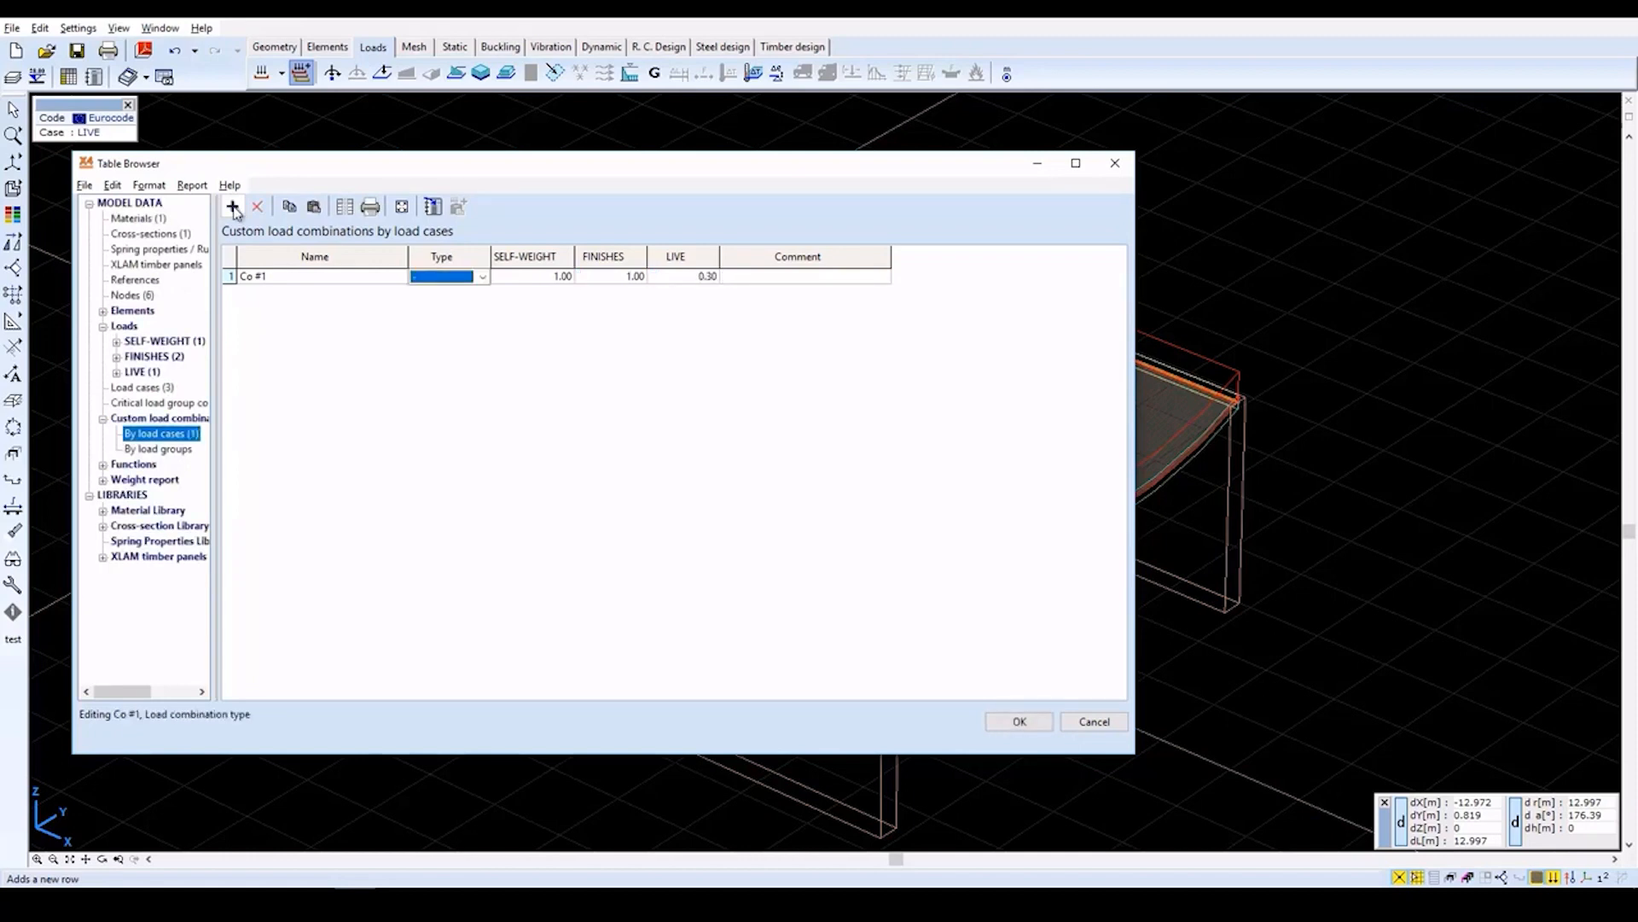
# Set the type of load combination Co #1 to SLS Quasipermanent (Service Limit State).
pyautogui.click(482, 277)
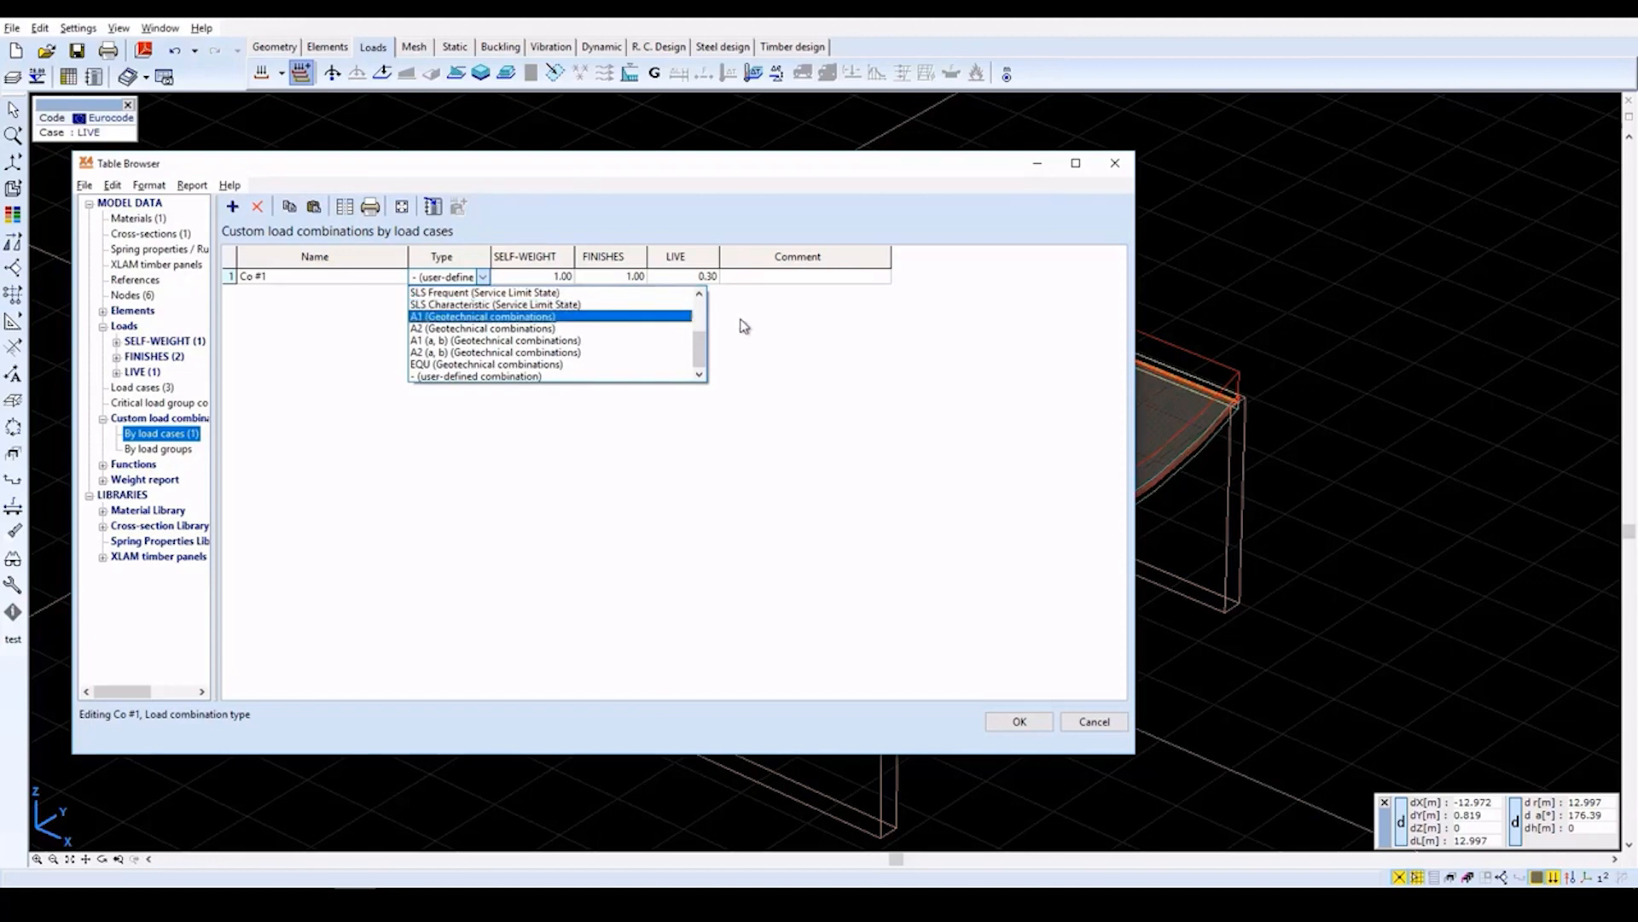
pyautogui.scroll(2, 702, 316)
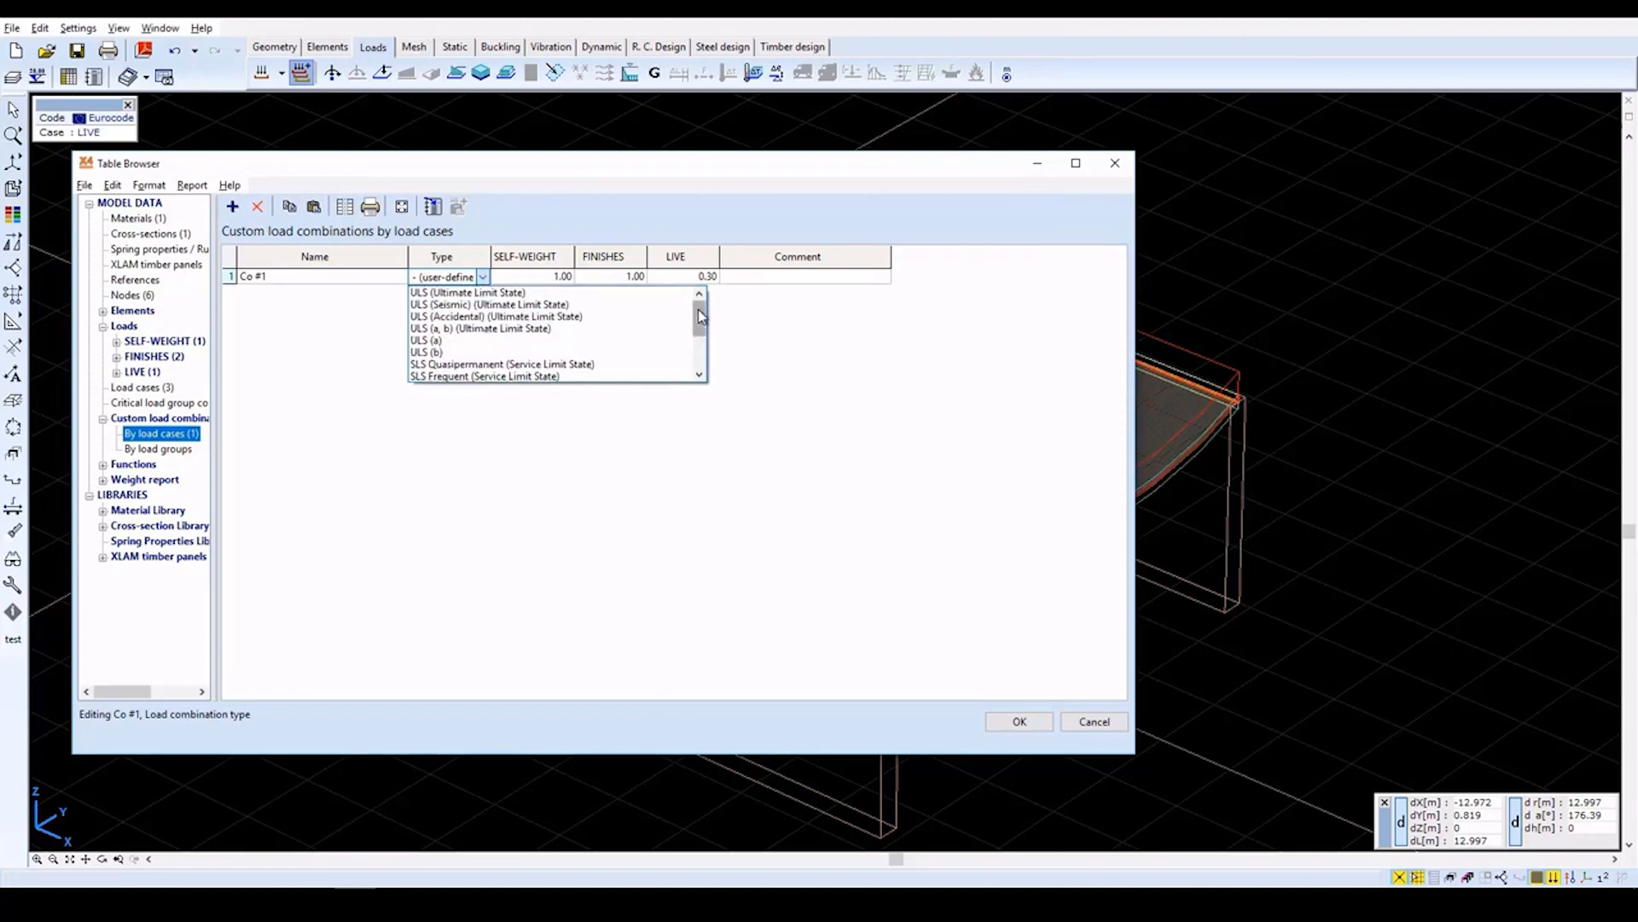
pyautogui.click(587, 370)
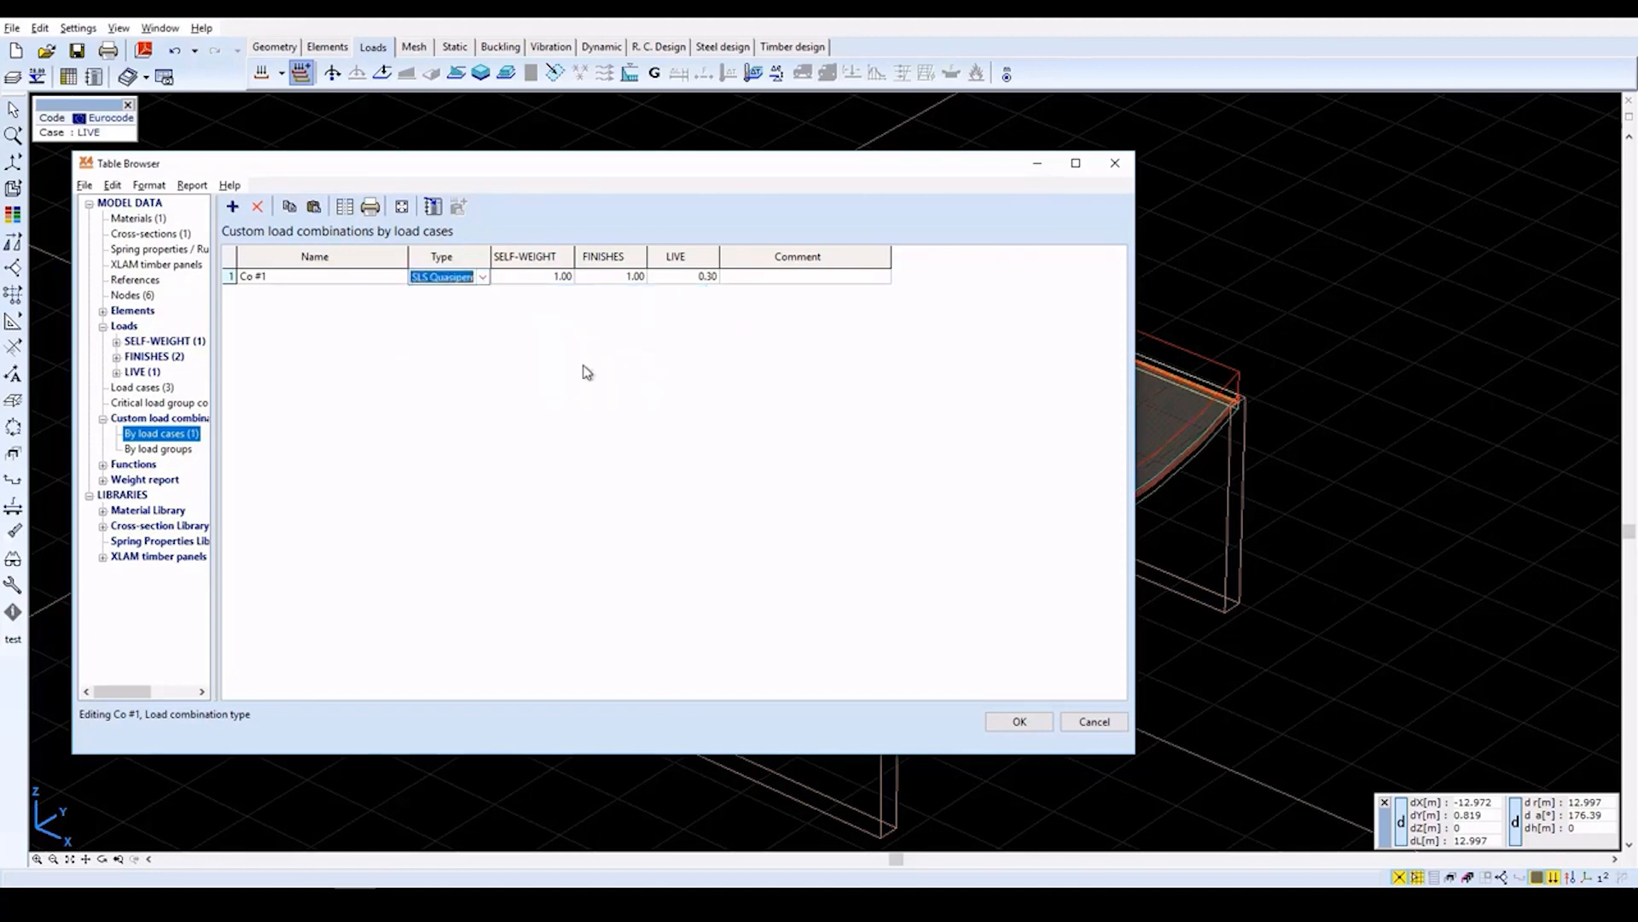
# Add a second custom load combination with factors 1.35 for SELF-WEIGHT, 1.35 for FINISHES and 1.5 for LIVE.
pyautogui.click(230, 209)
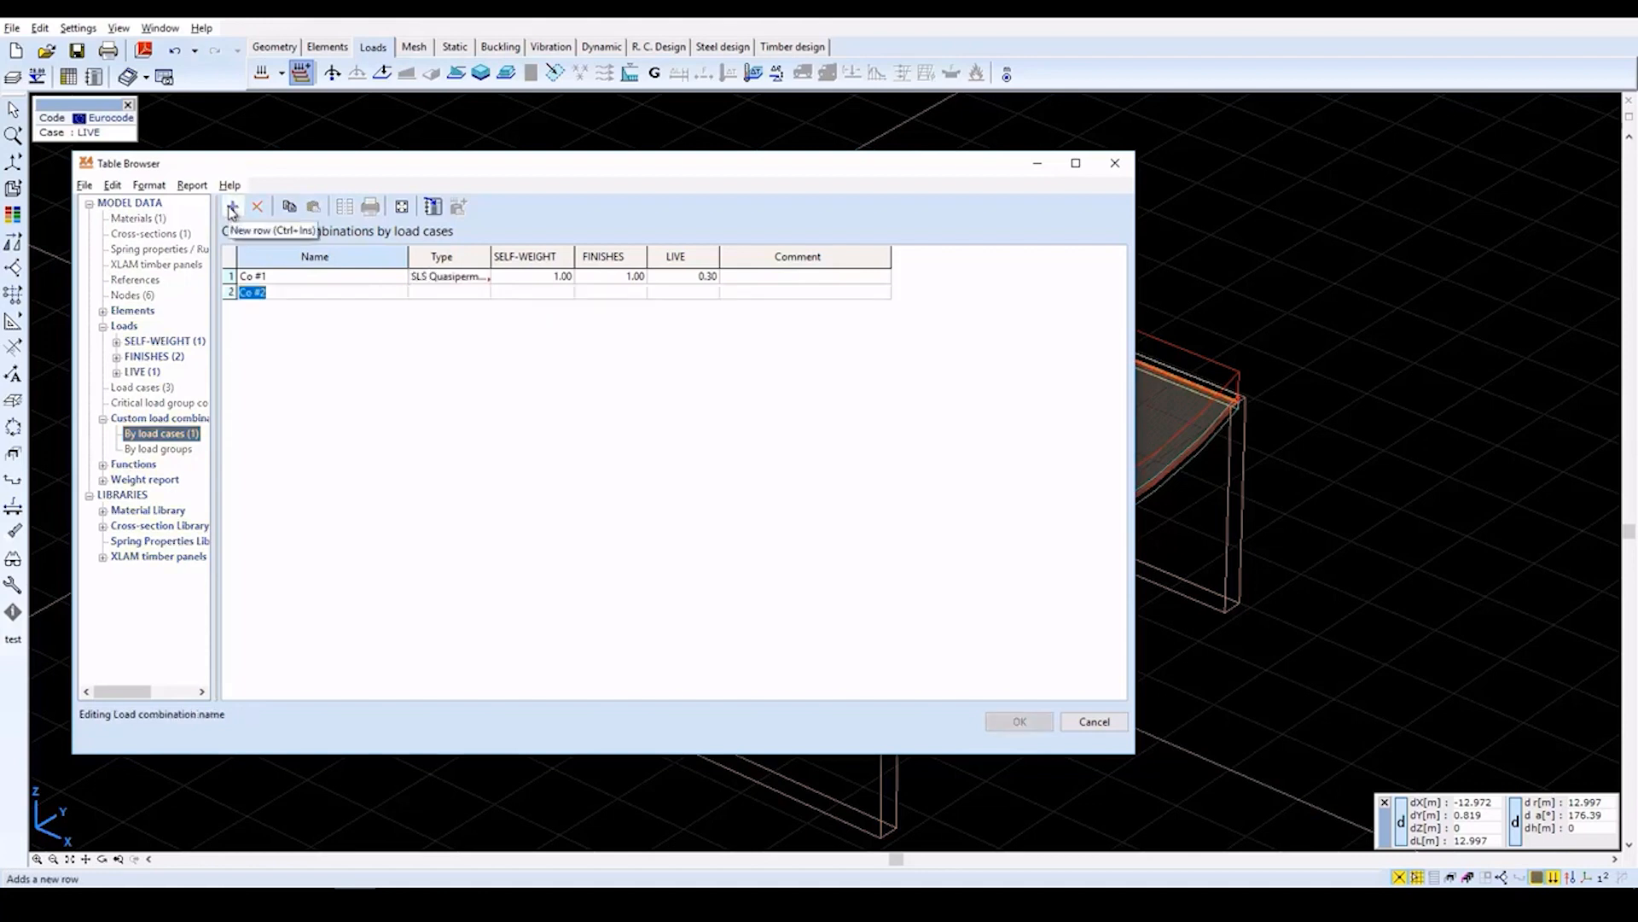
pyautogui.press('Tab')
pyautogui.press('Tab')
pyautogui.write('1.35')
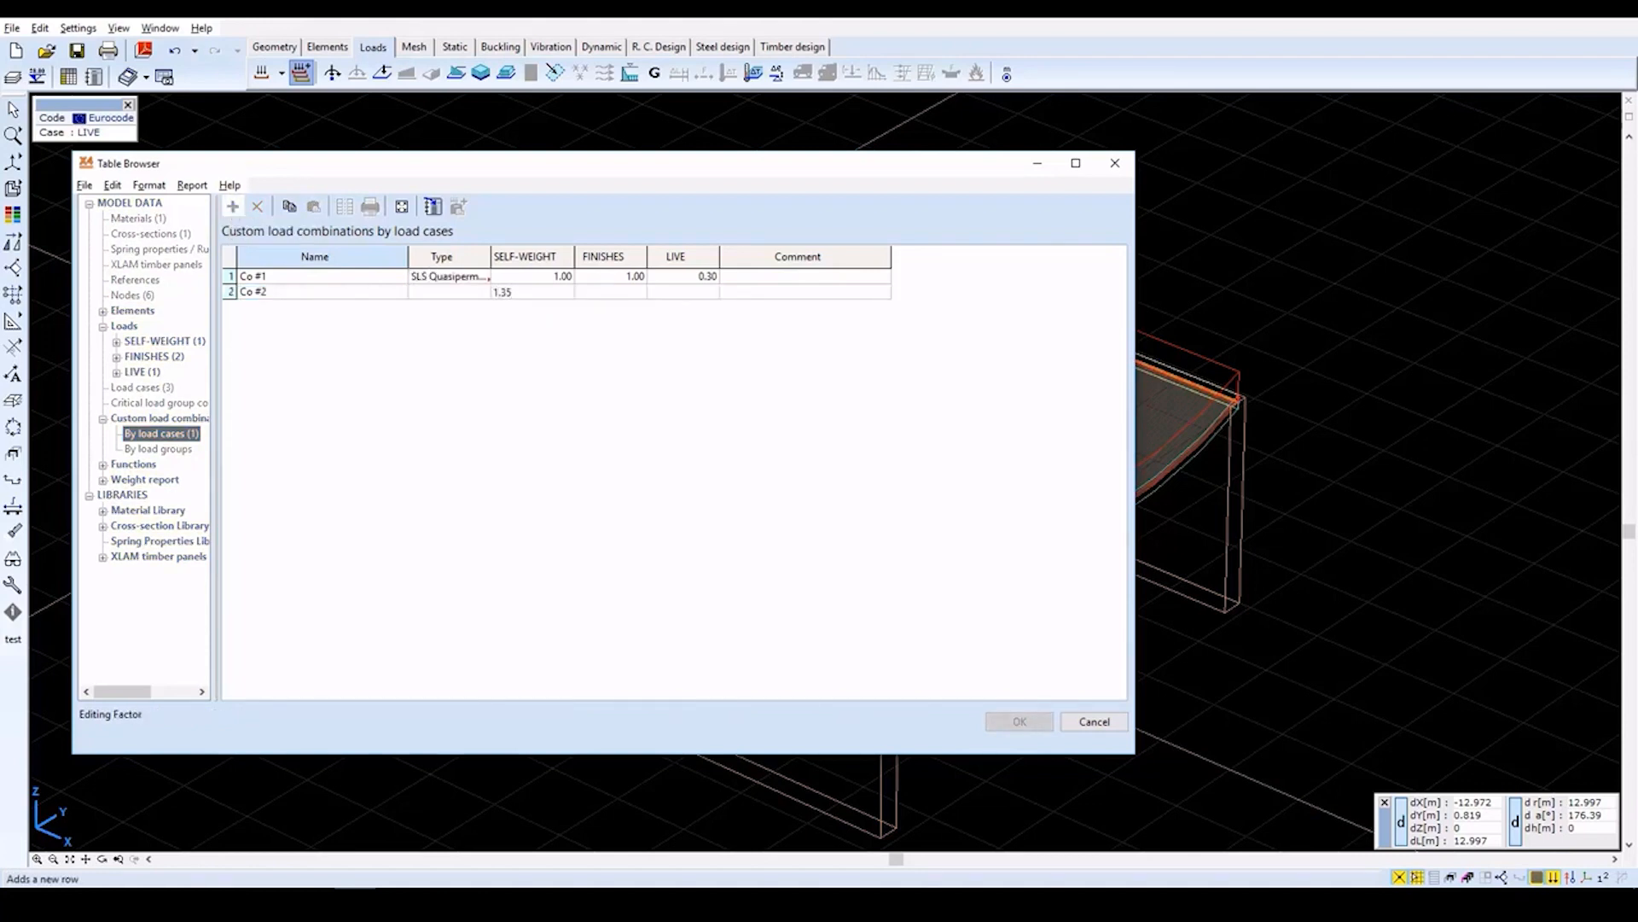
pyautogui.press('Tab')
pyautogui.write('1.35')
pyautogui.press('Tab')
pyautogui.write('1.5')
pyautogui.press('Tab')
pyautogui.click(228, 207)
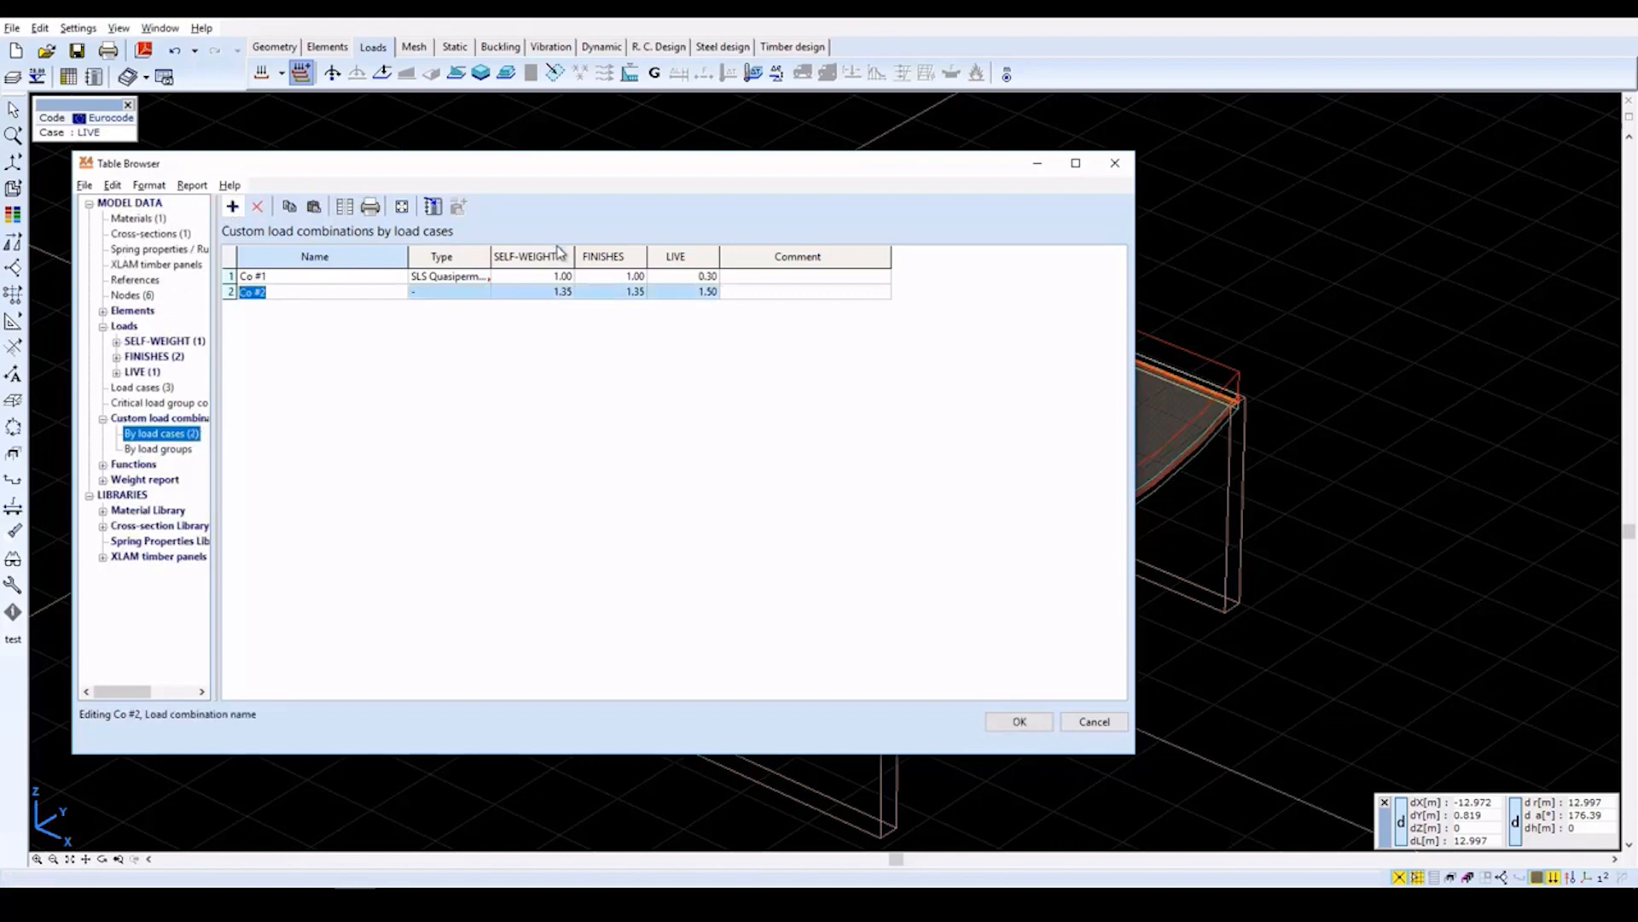
# Set the type of combination Co #2 to ULS (Ultimate Limit State) and accept the combination table.
pyautogui.click(489, 293)
pyautogui.click(483, 292)
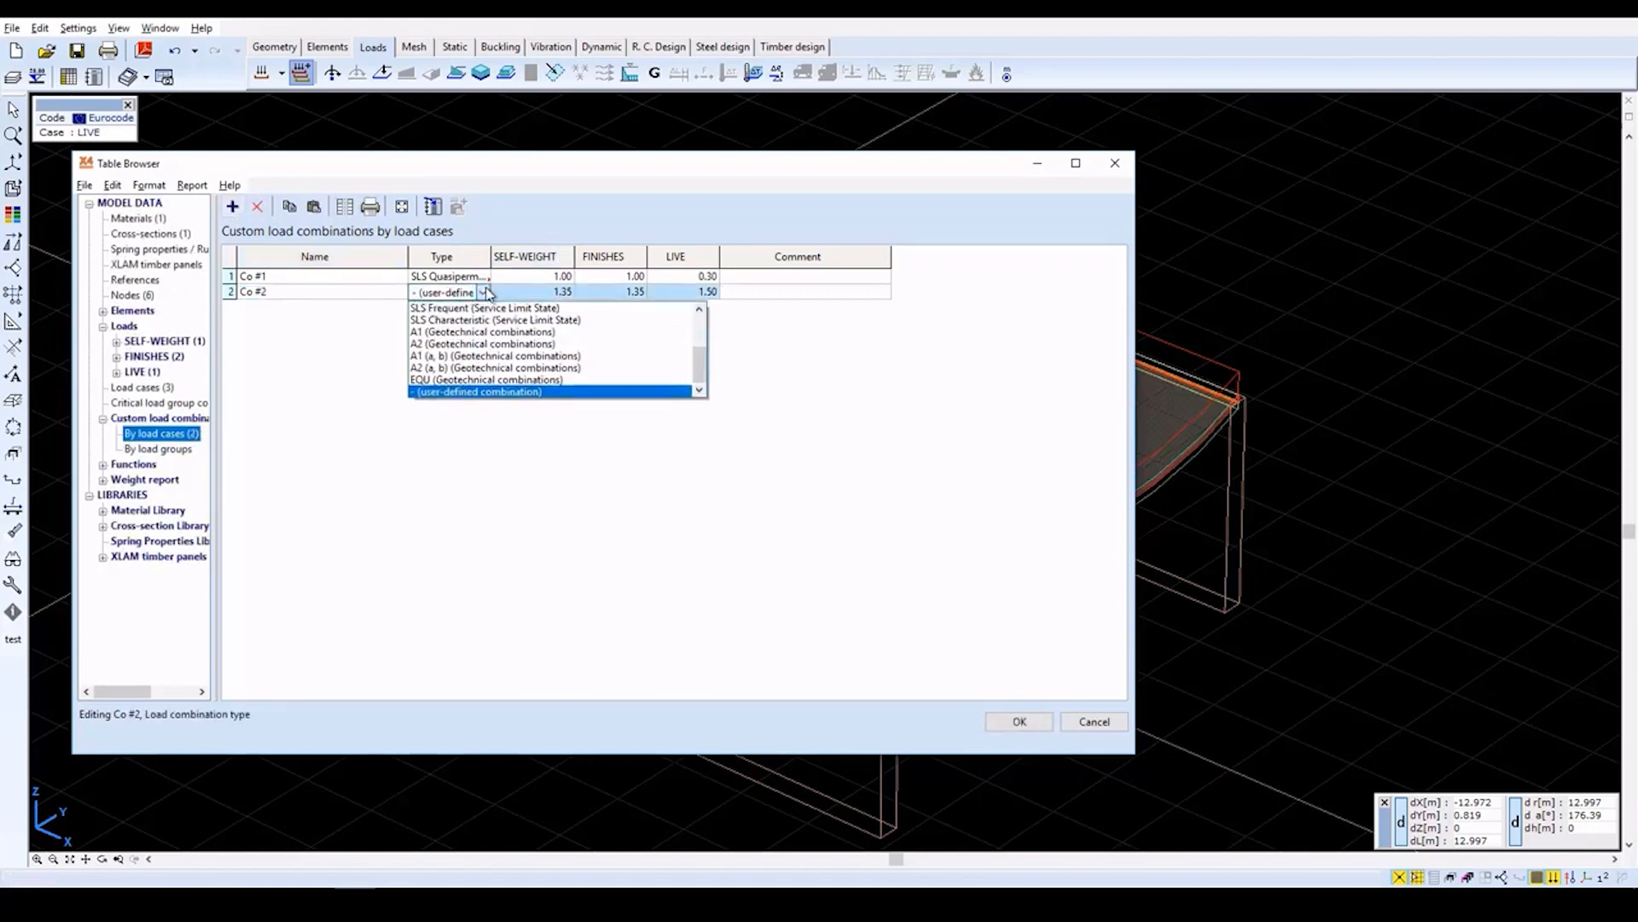
pyautogui.scroll(3, 505, 346)
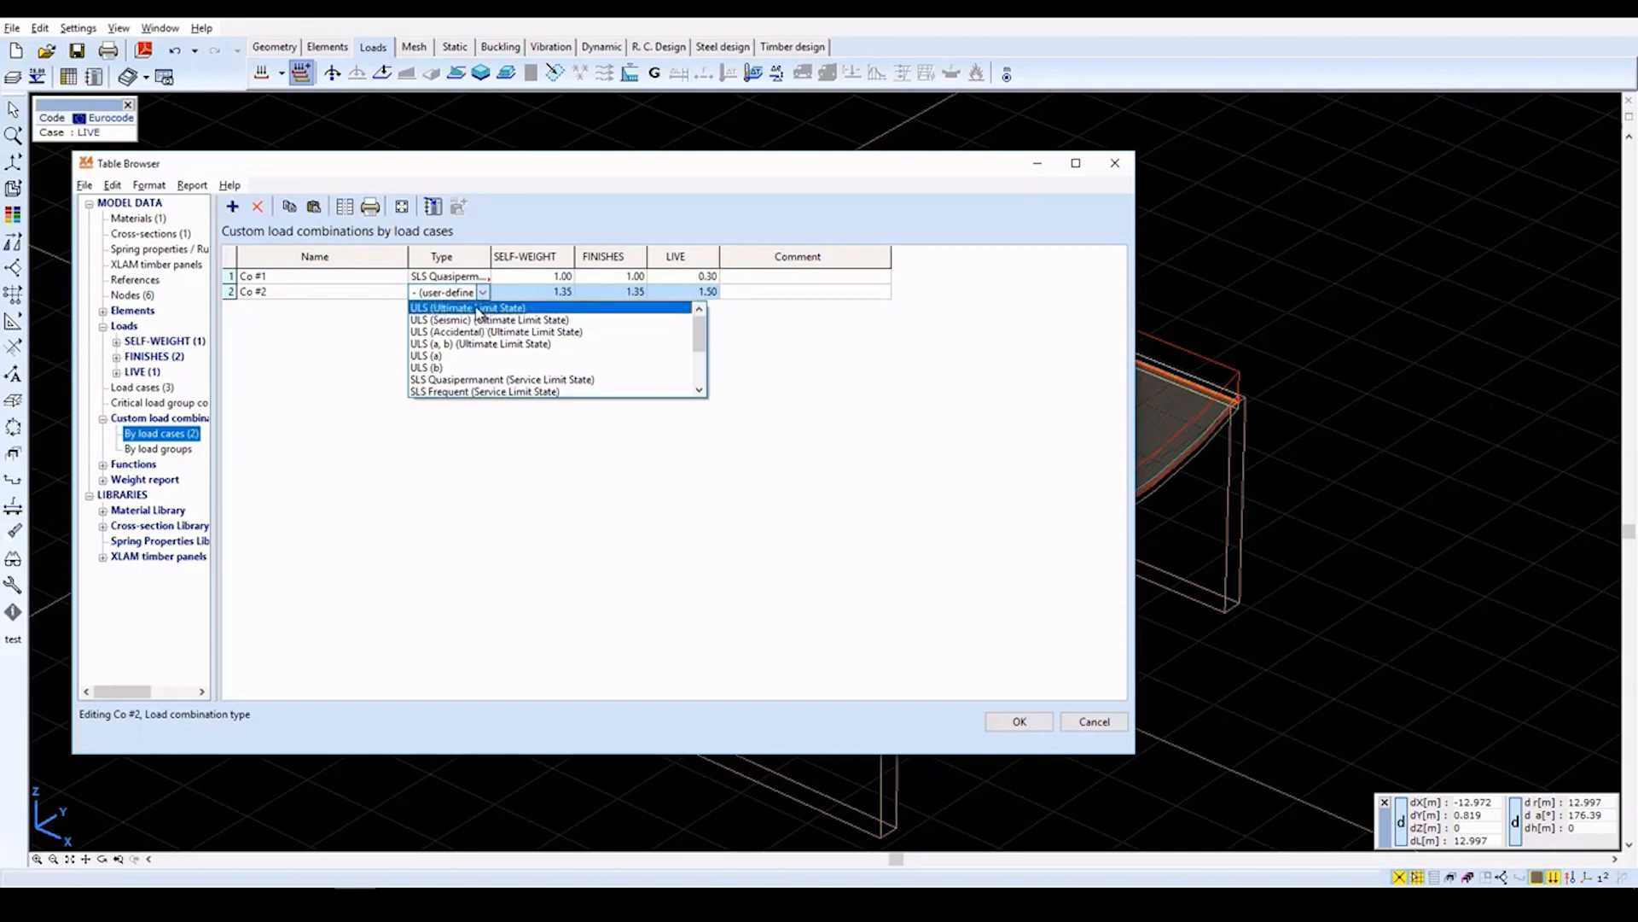
pyautogui.click(477, 309)
pyautogui.press('Tab')
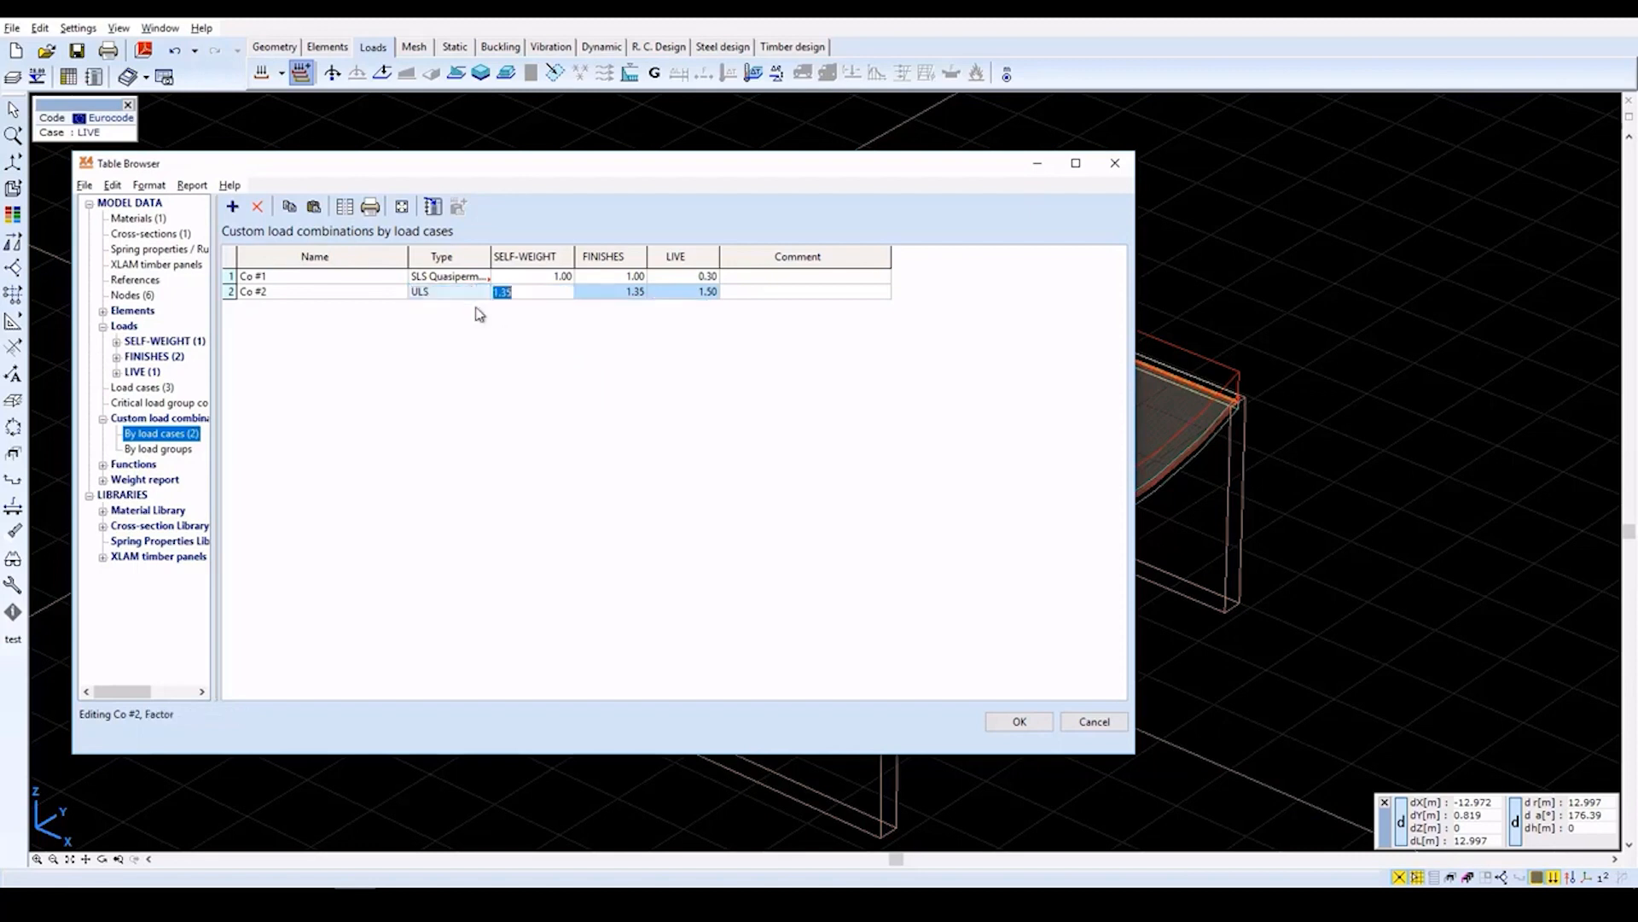
pyautogui.click(1012, 721)
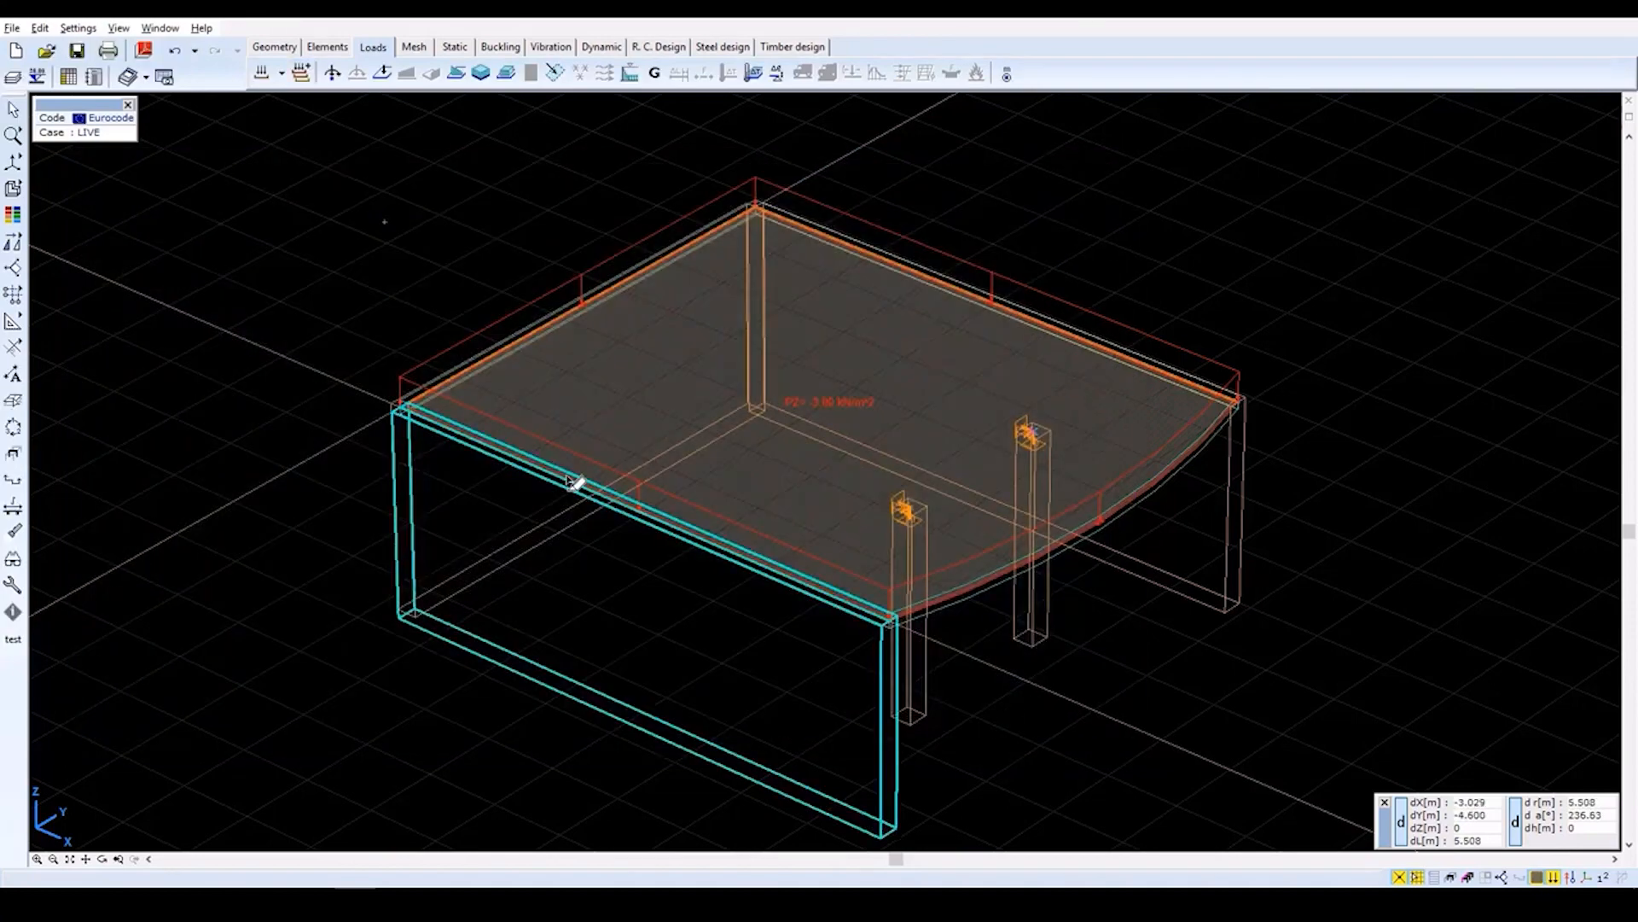
# Set up automatic meshing of the slab domain with the all-quadrilateral mesh type and an average element size of 0.65 m.
pyautogui.click(414, 48)
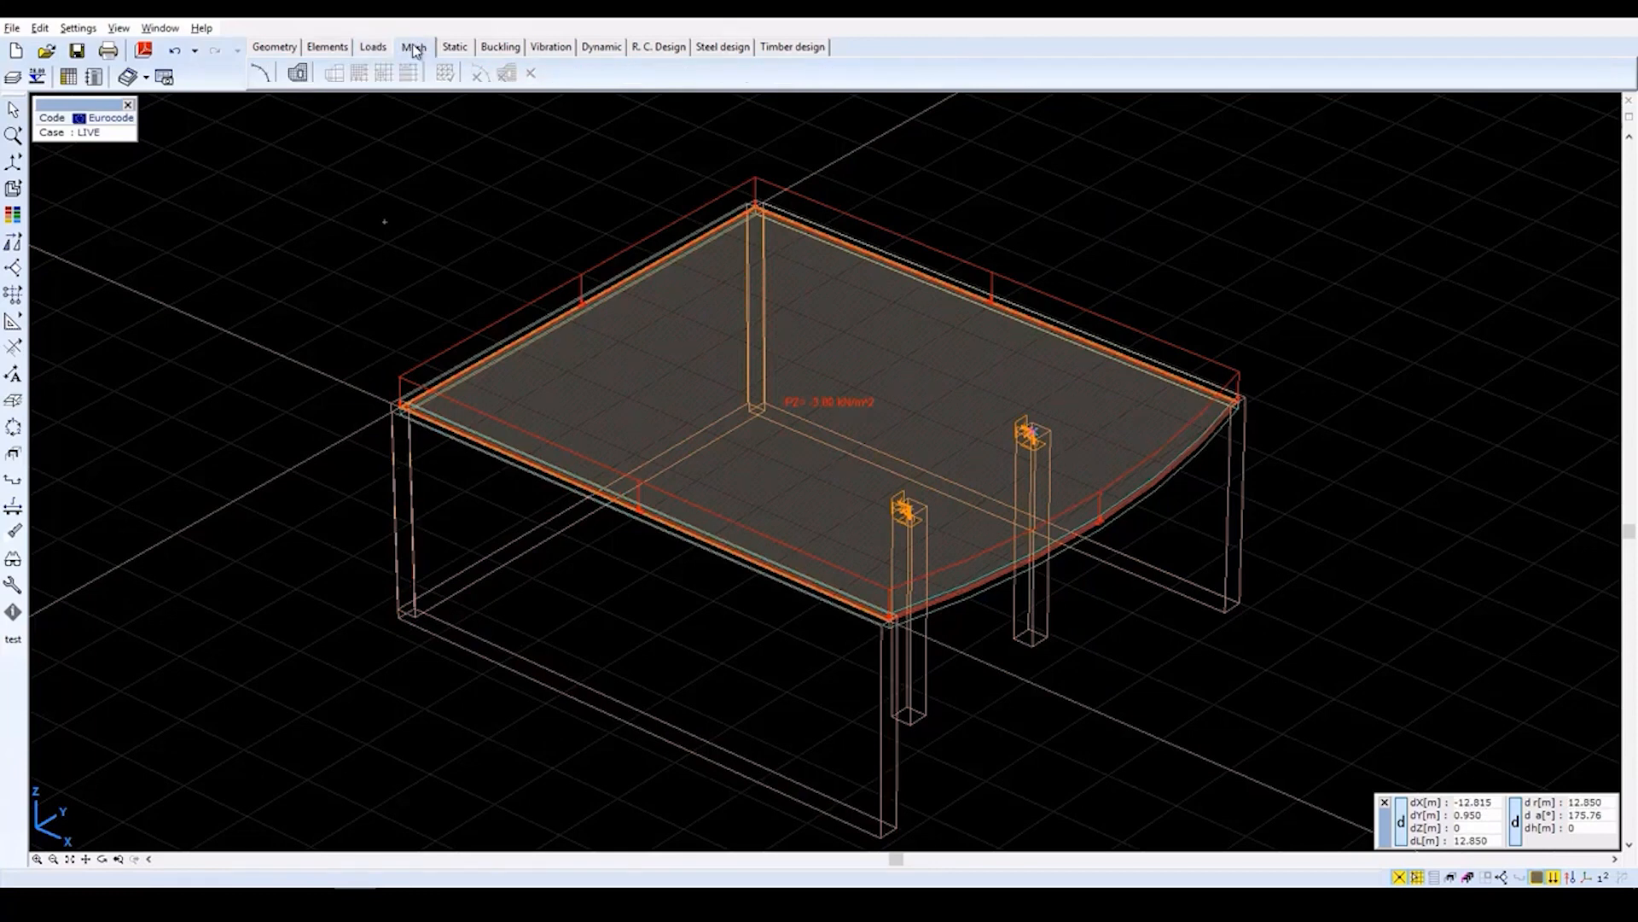
pyautogui.click(297, 75)
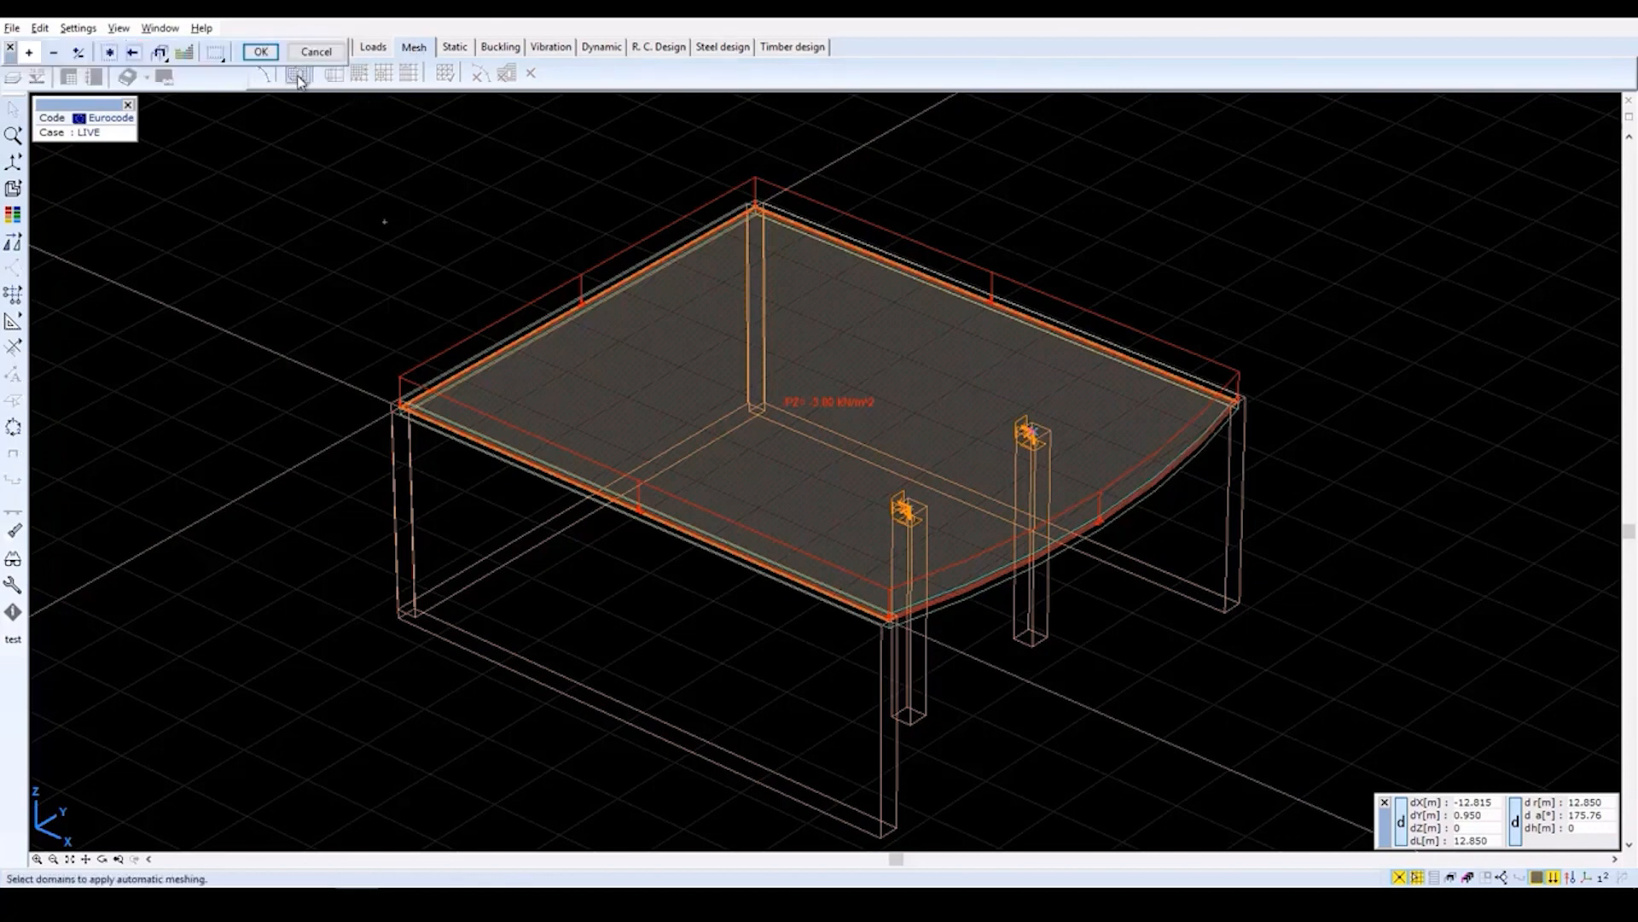
pyautogui.click(514, 360)
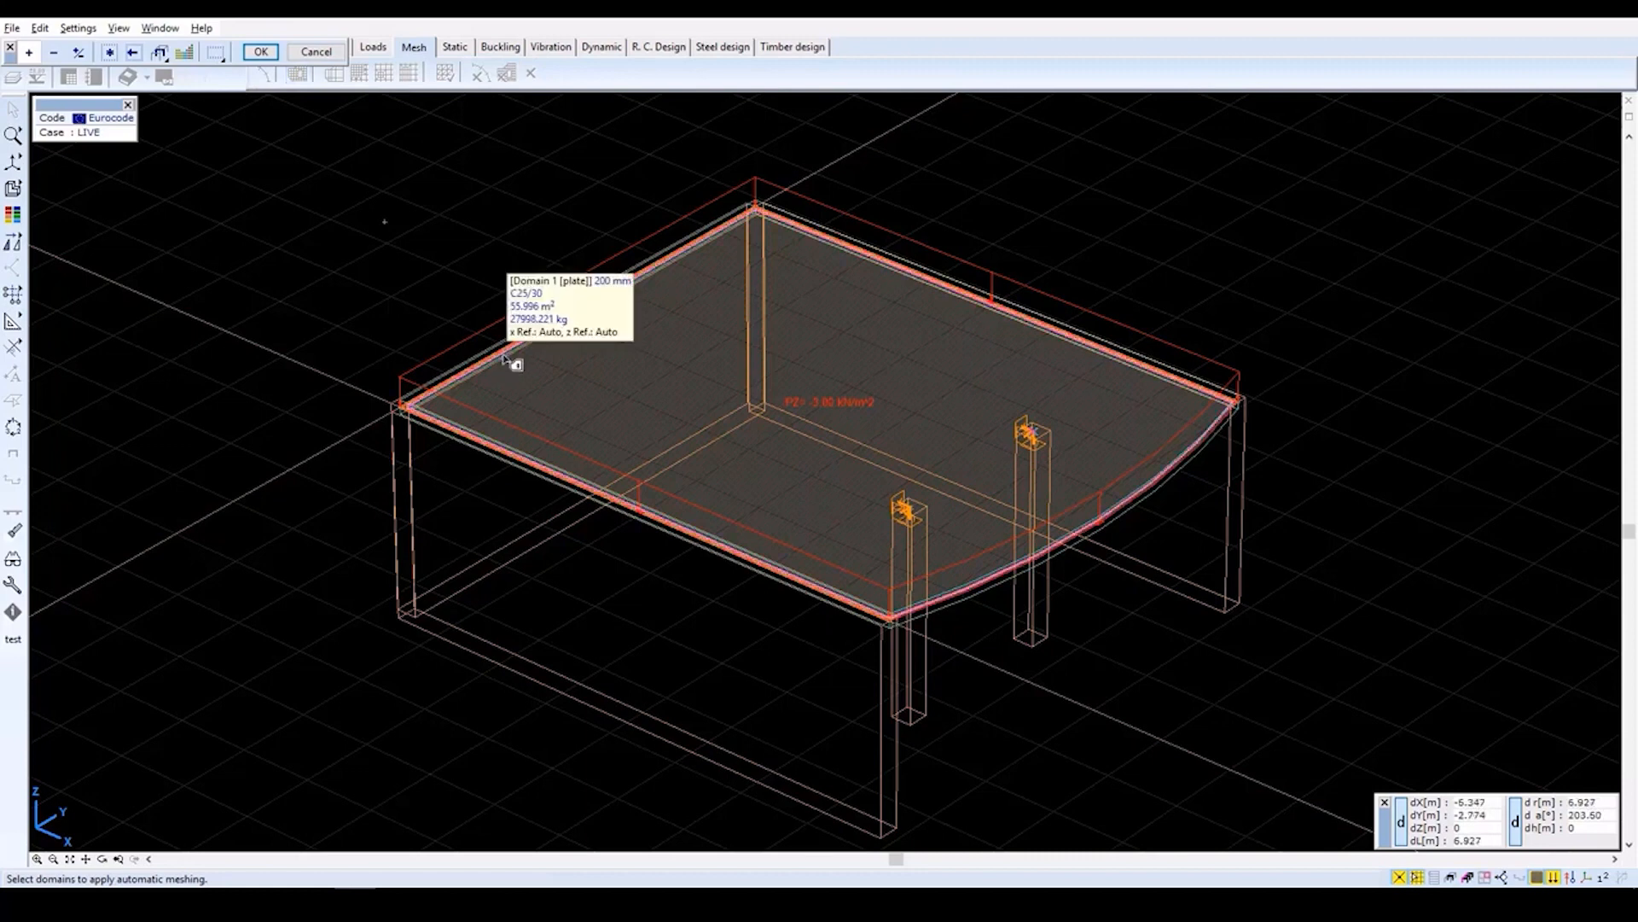
pyautogui.click(263, 52)
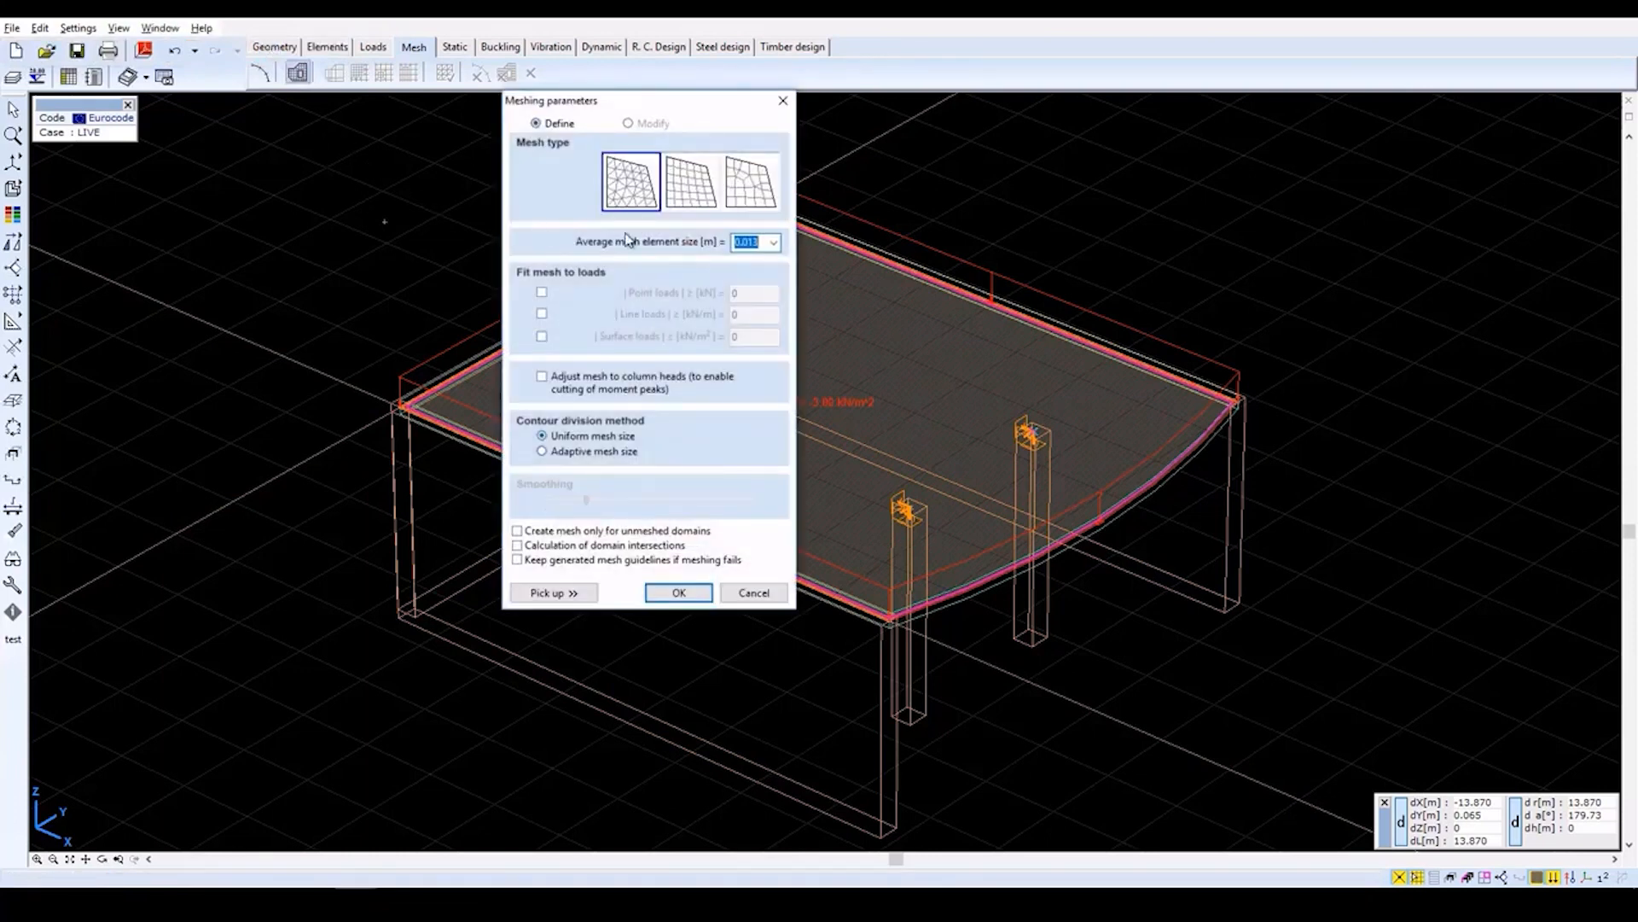
pyautogui.click(691, 205)
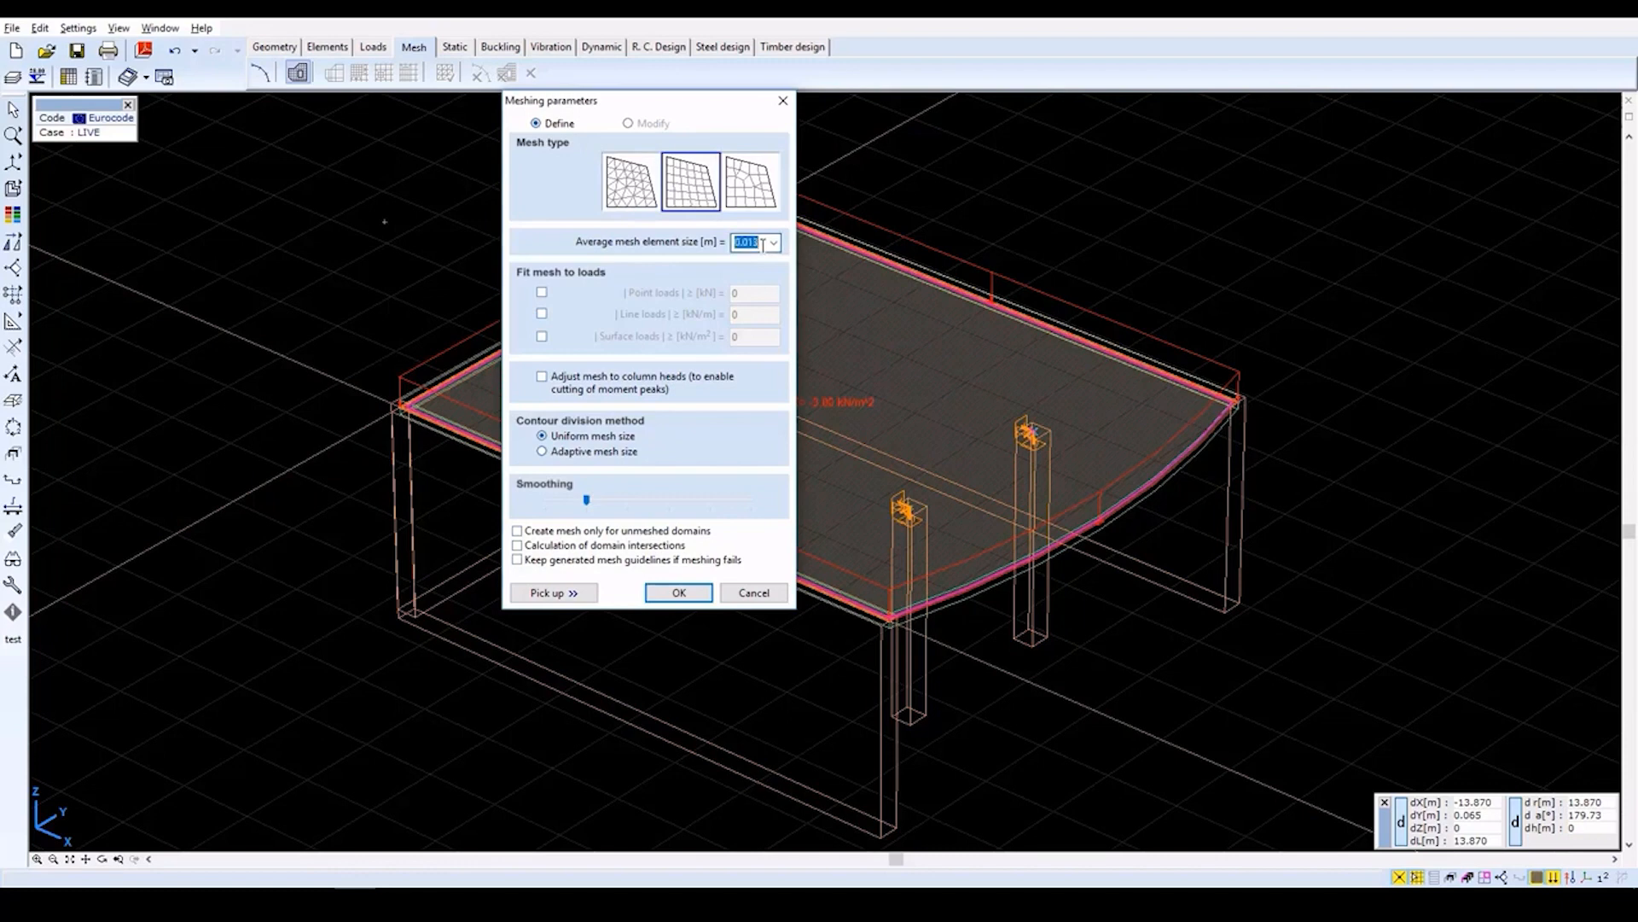
pyautogui.write('0')
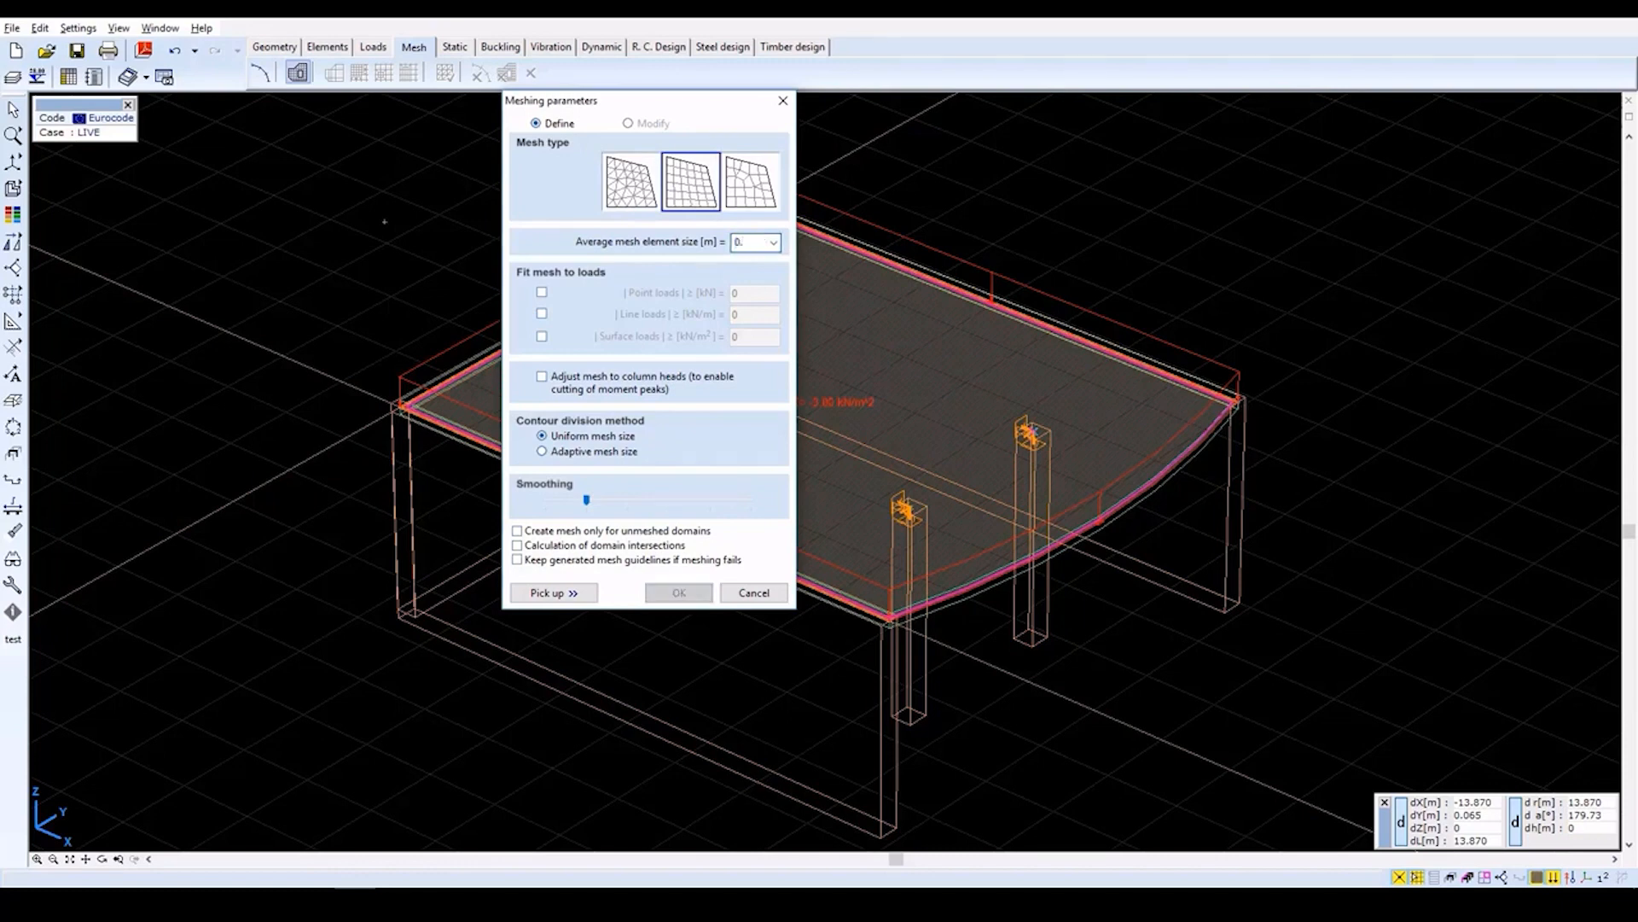
pyautogui.write('.65')
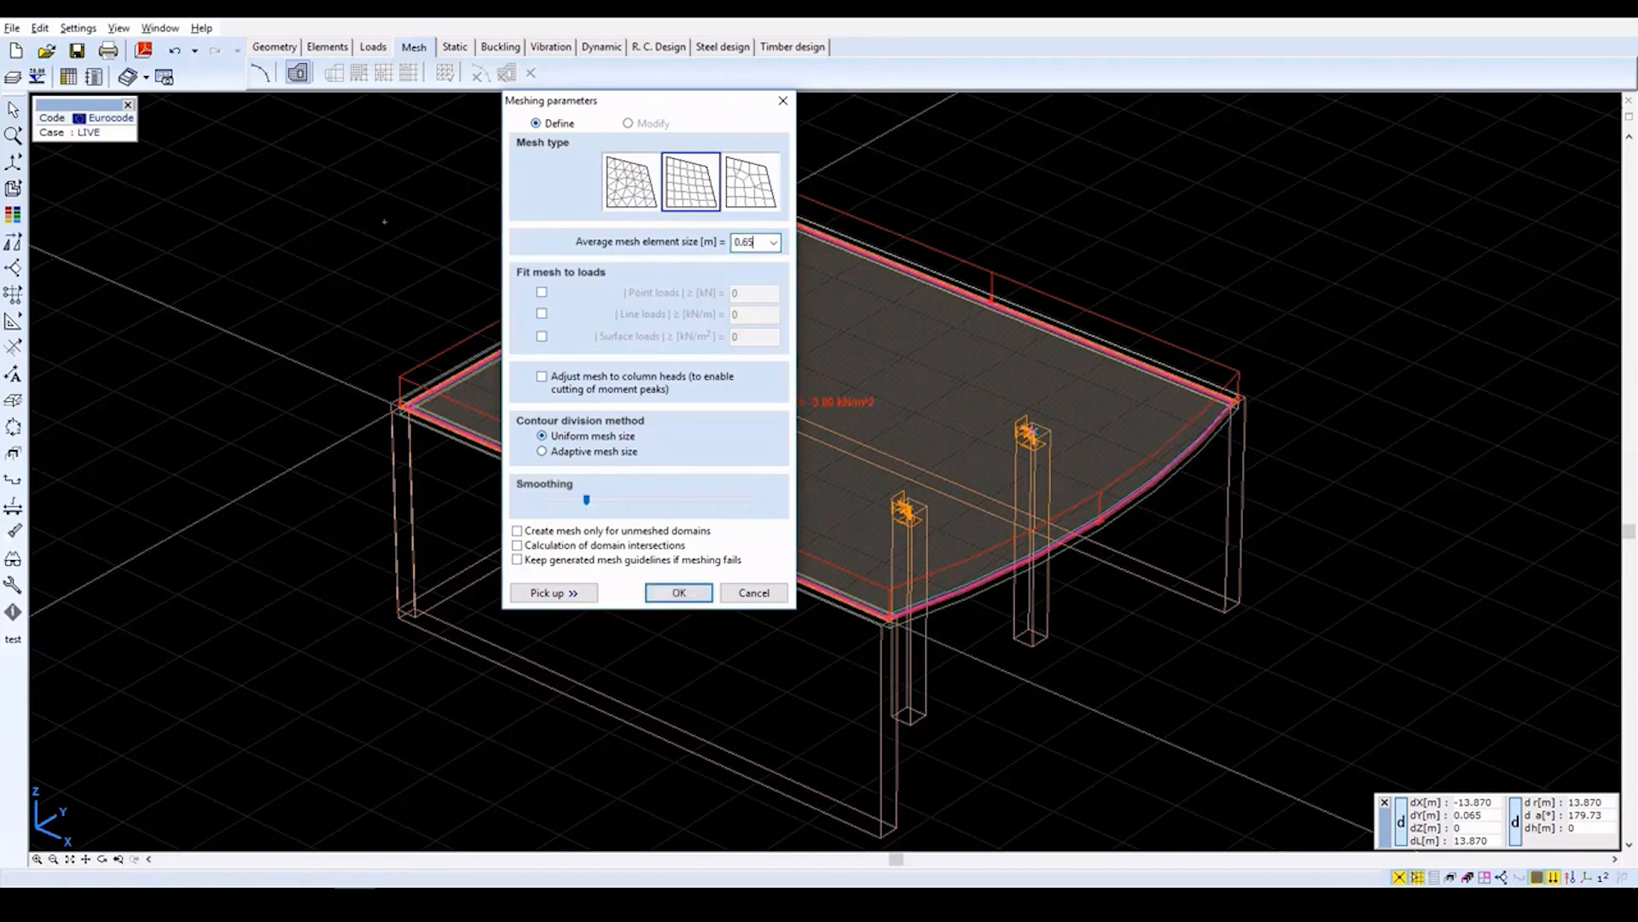
# Fit the mesh to point, line and surface loads, adjust it to the column heads, and generate it.
pyautogui.click(542, 293)
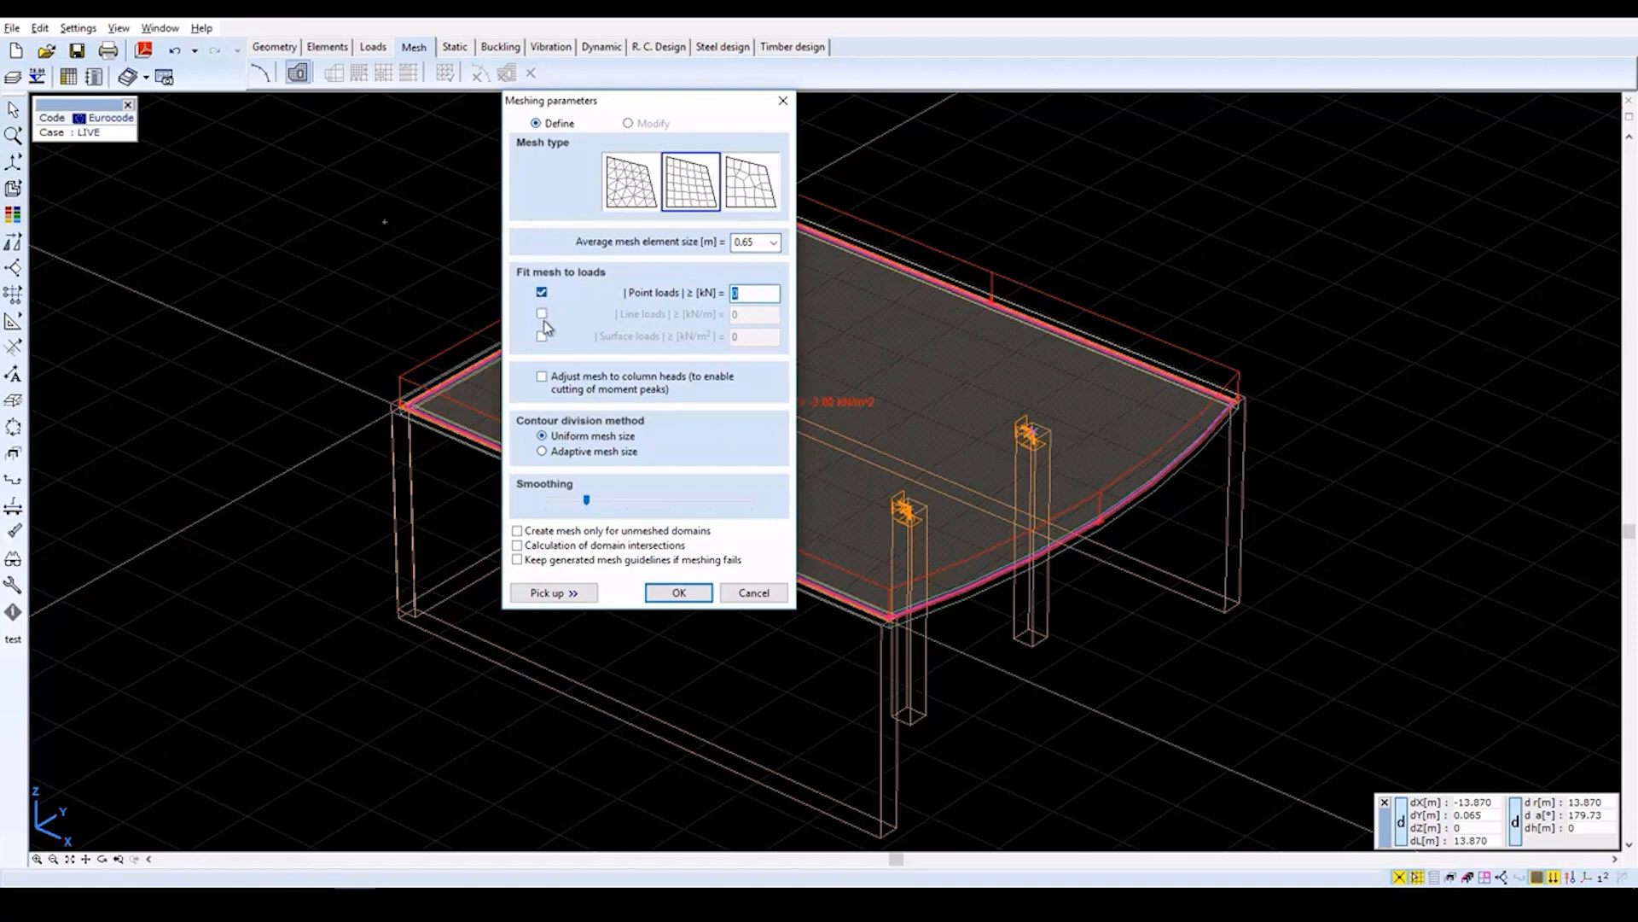
pyautogui.click(542, 314)
pyautogui.click(543, 338)
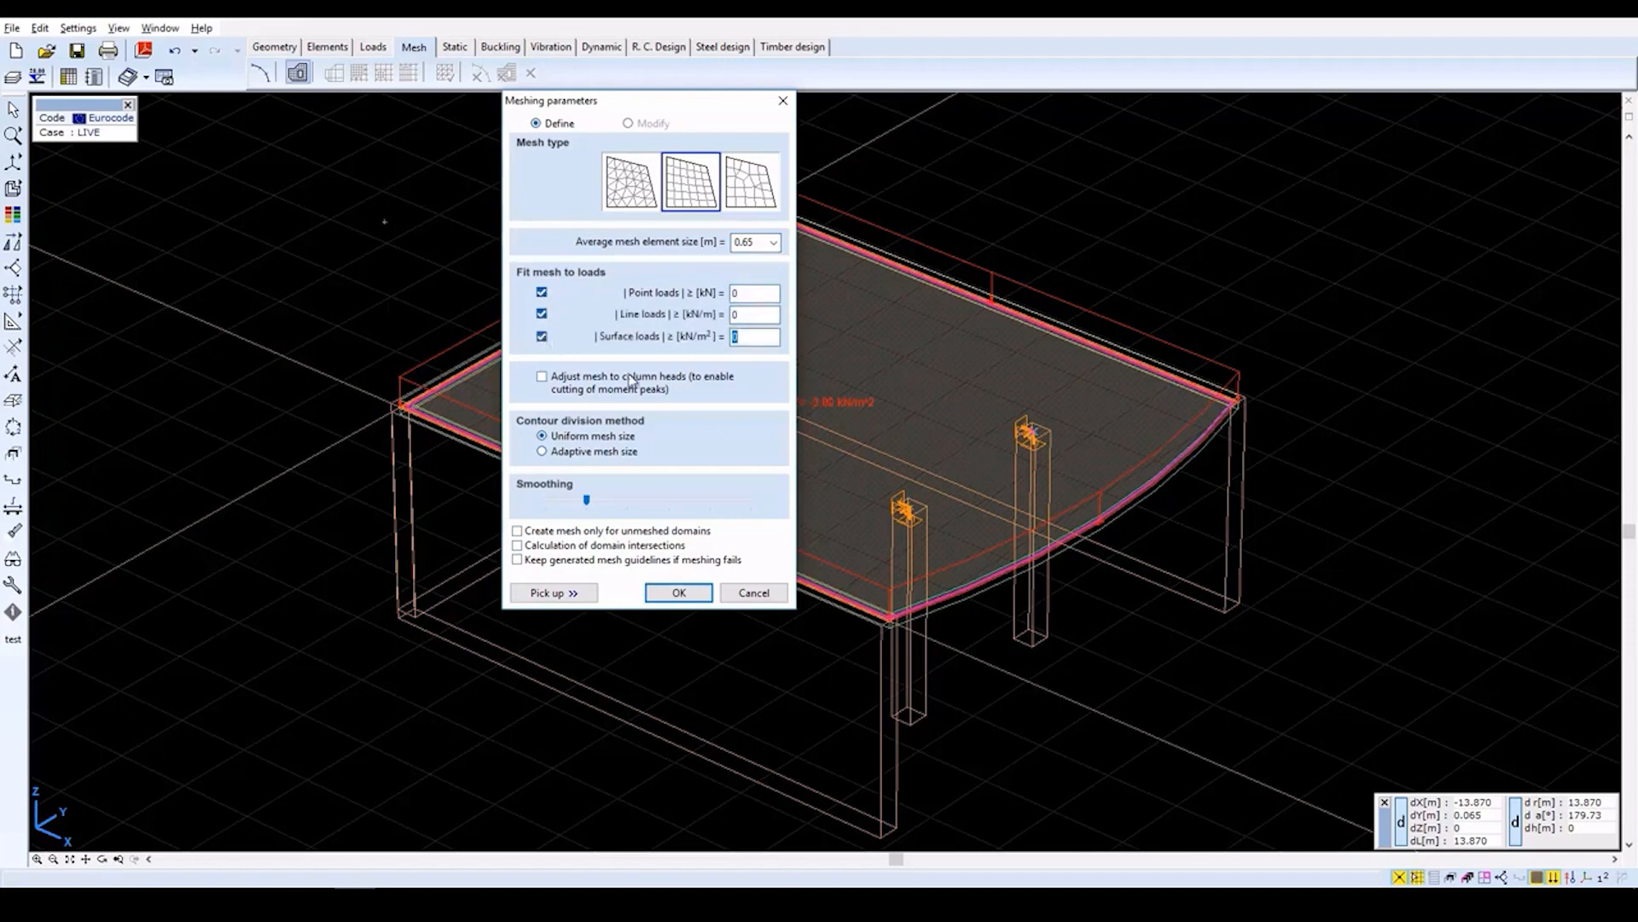
pyautogui.click(543, 380)
pyautogui.click(679, 593)
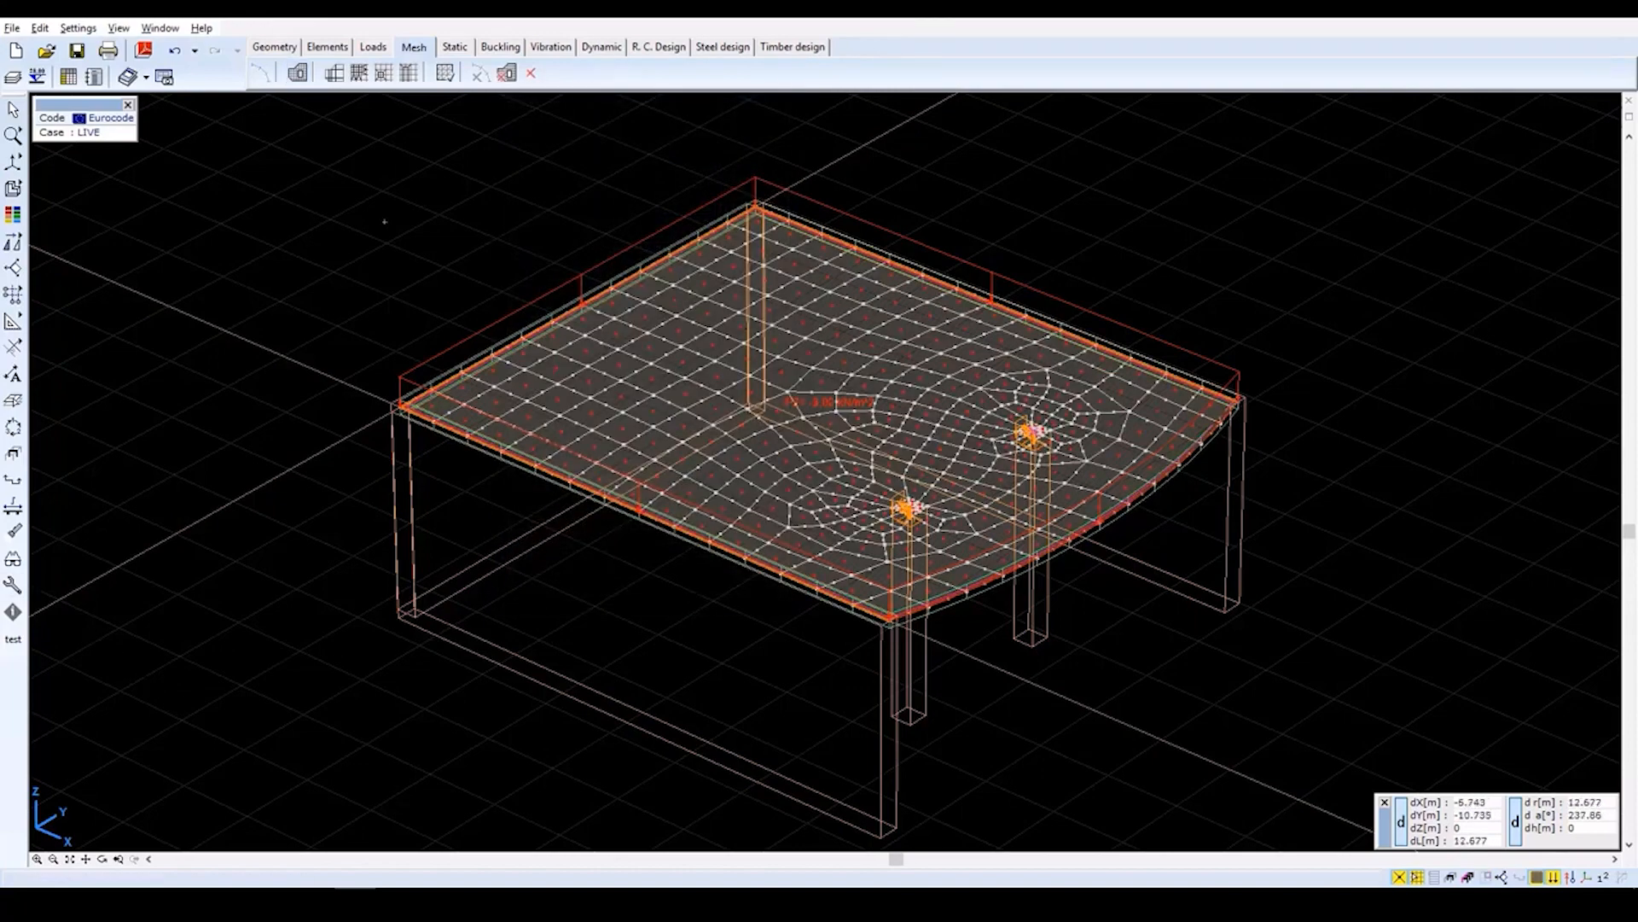
# Display the local systems of the slab's surface elements to check their orientation, and hide them again.
pyautogui.click(9, 570)
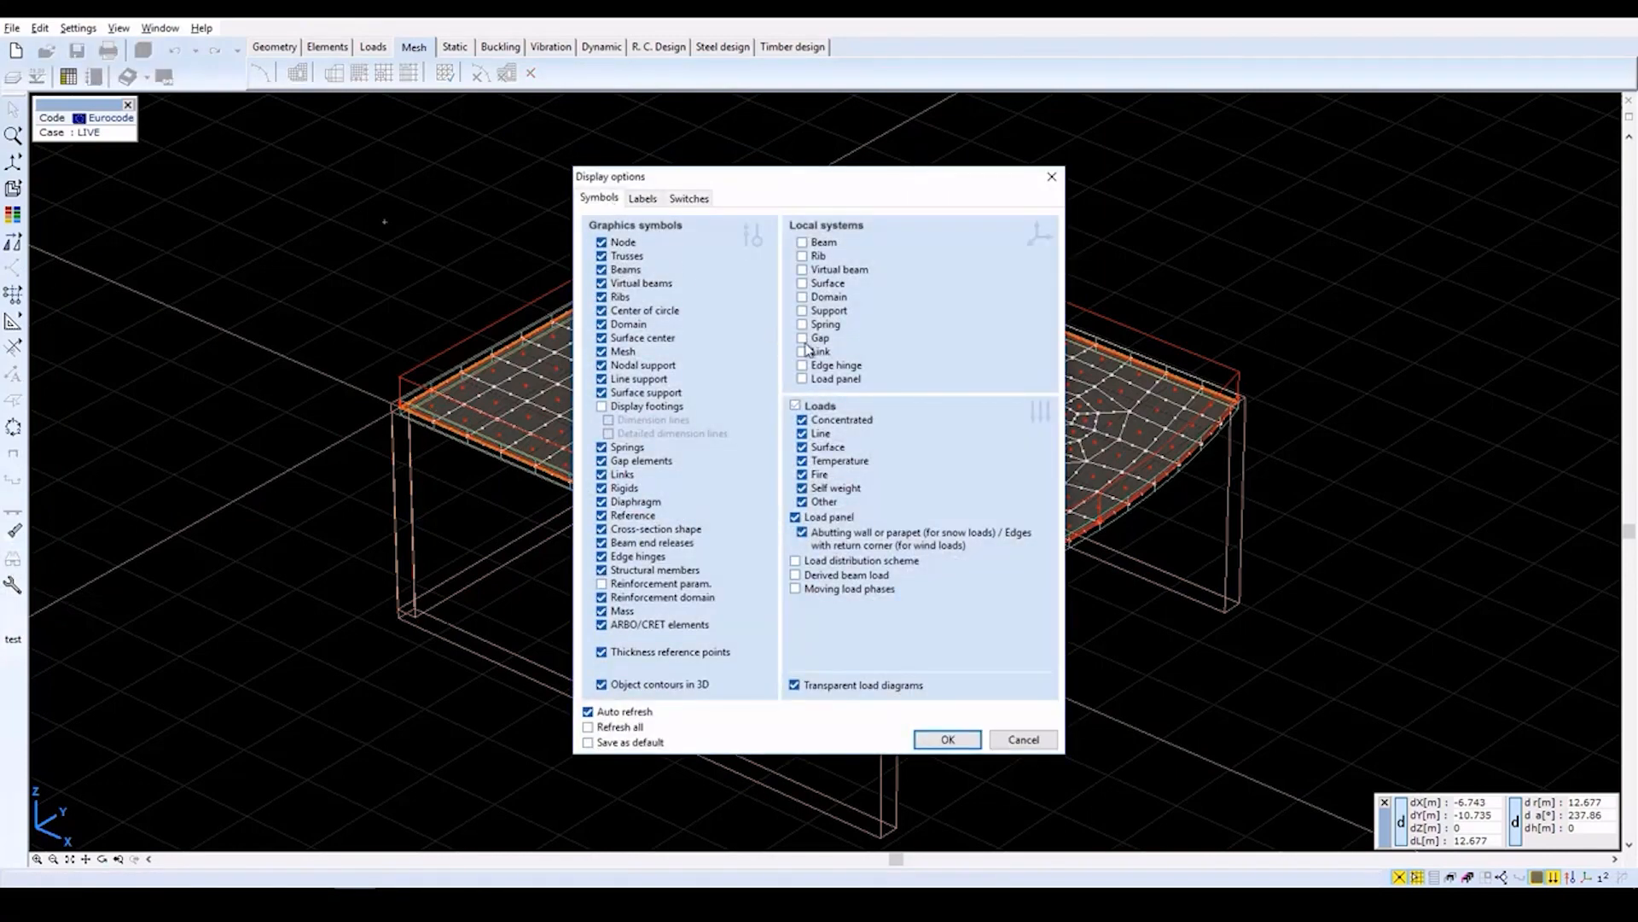
pyautogui.click(826, 285)
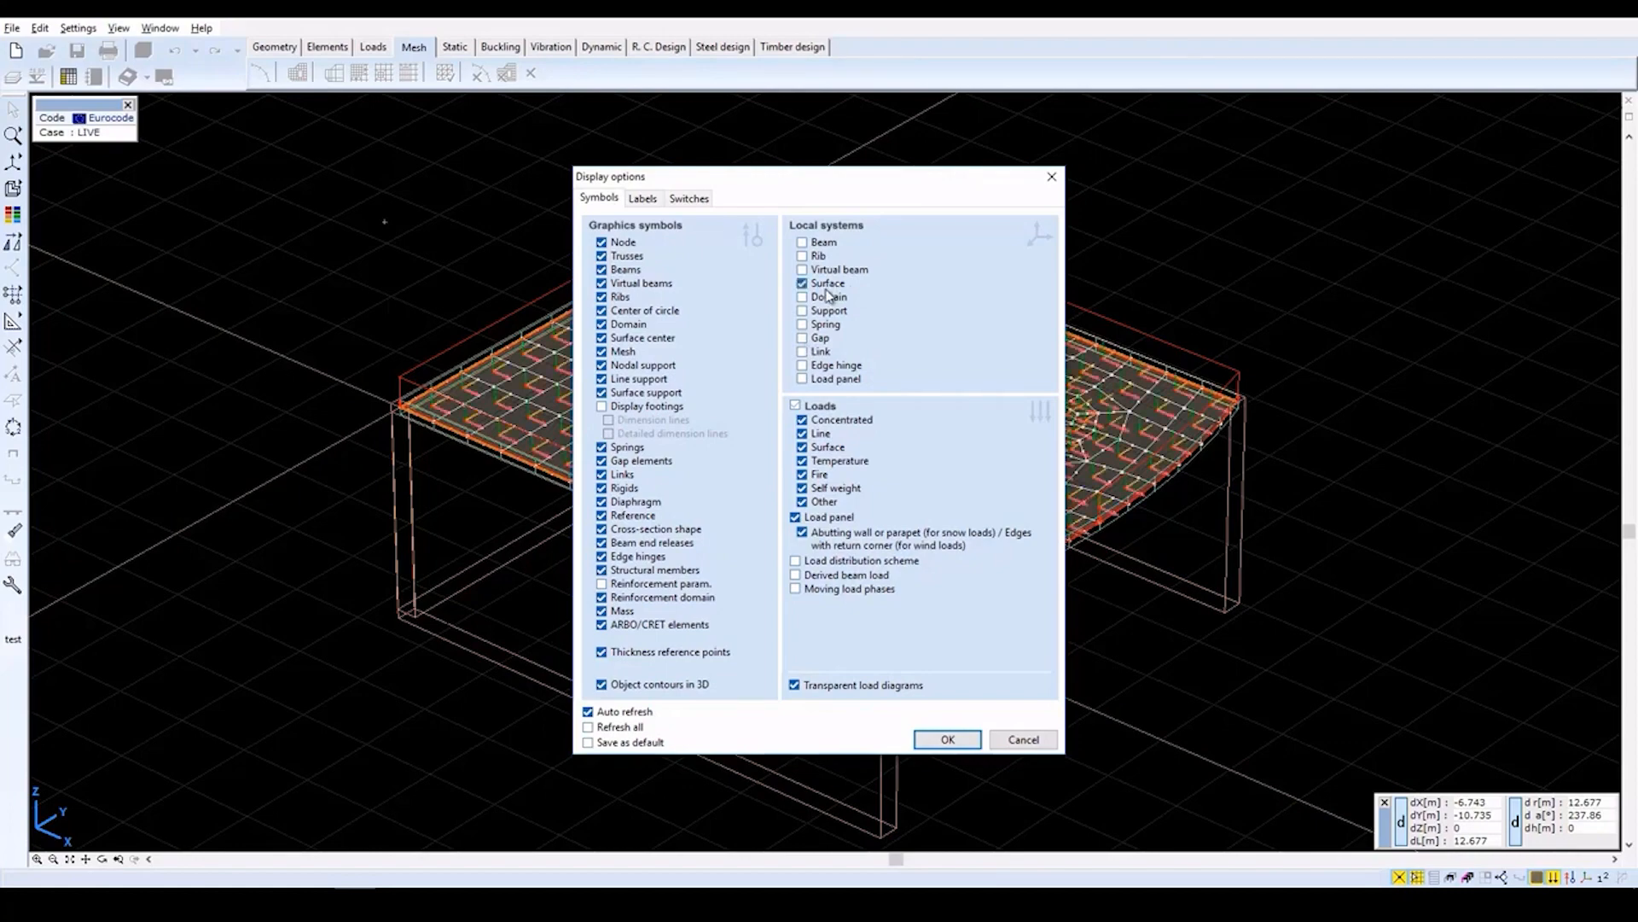
pyautogui.click(947, 738)
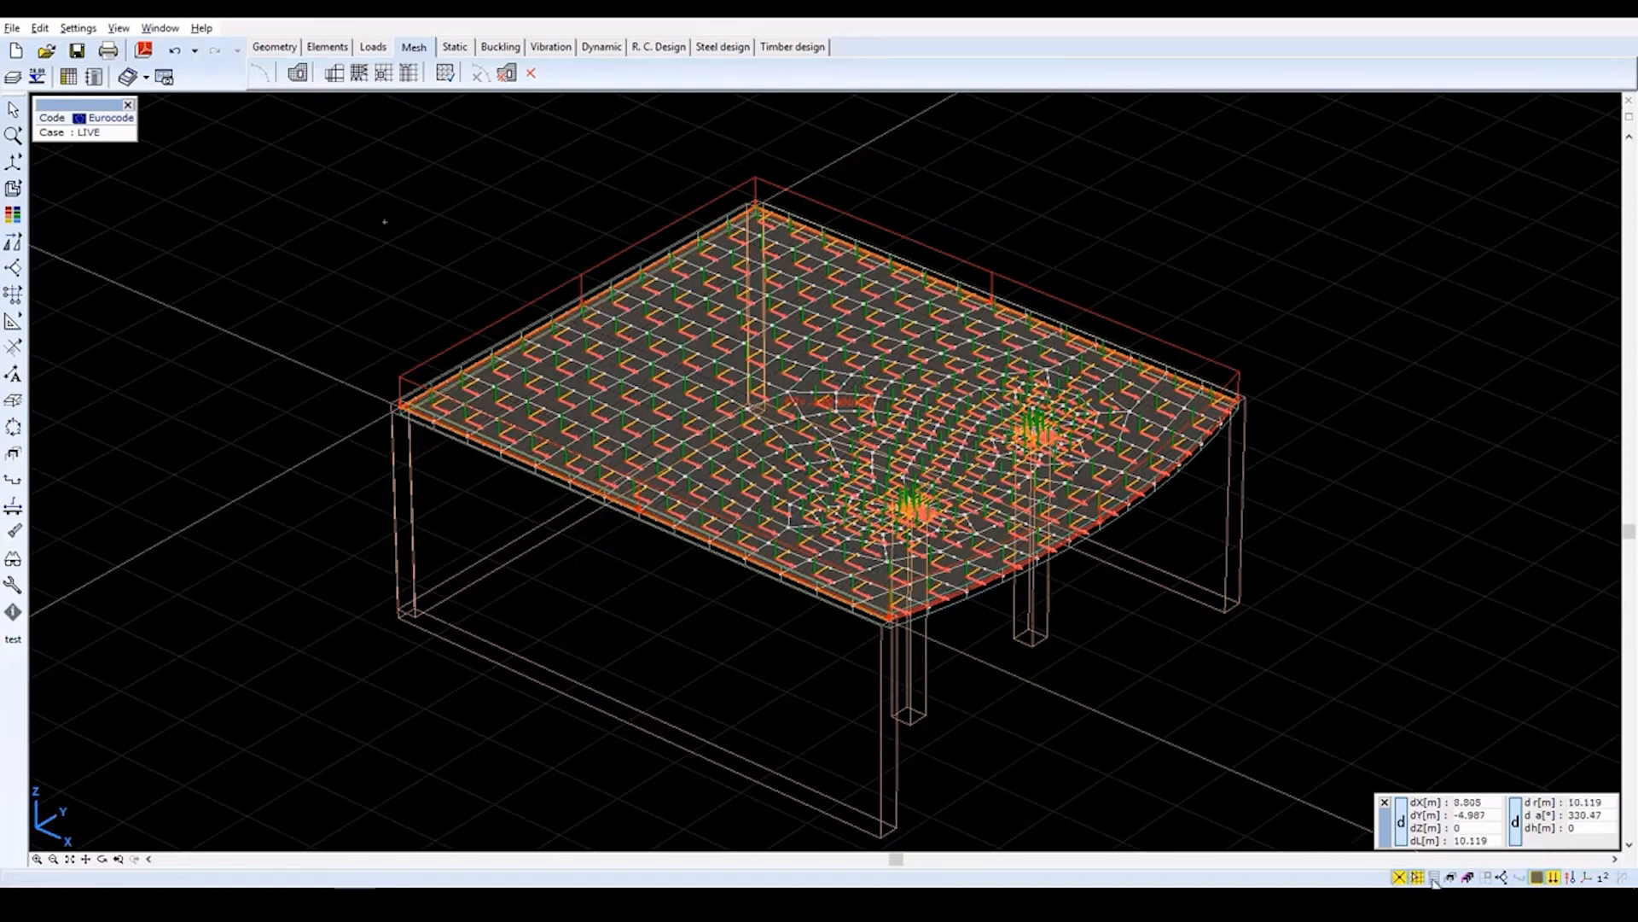
pyautogui.moveTo(1585, 880)
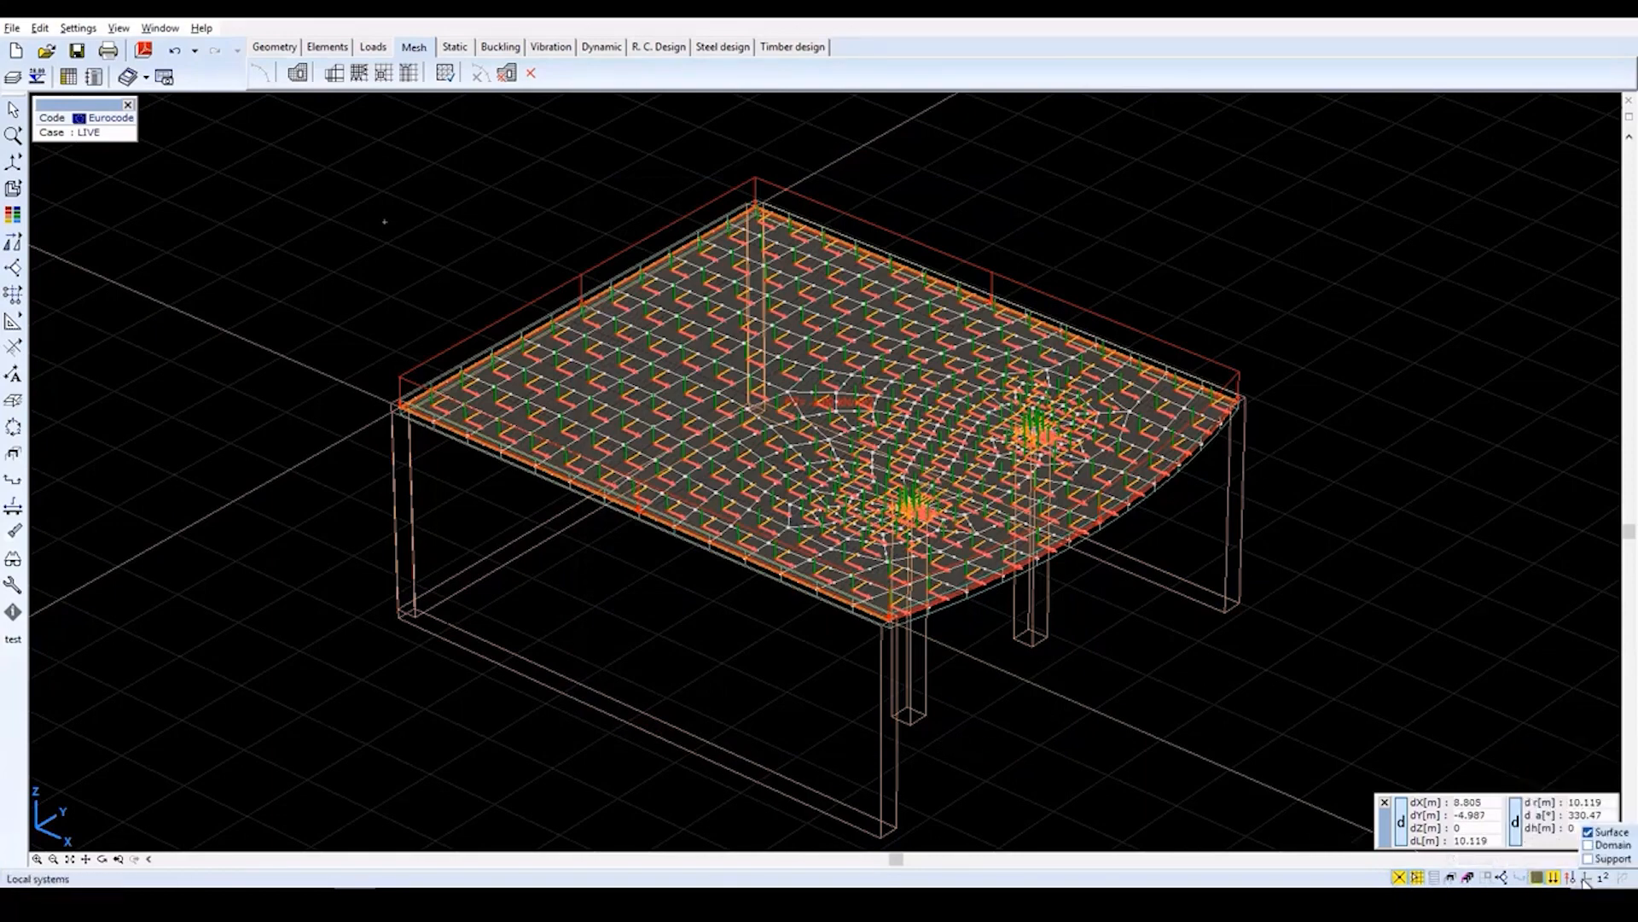
pyautogui.click(1588, 832)
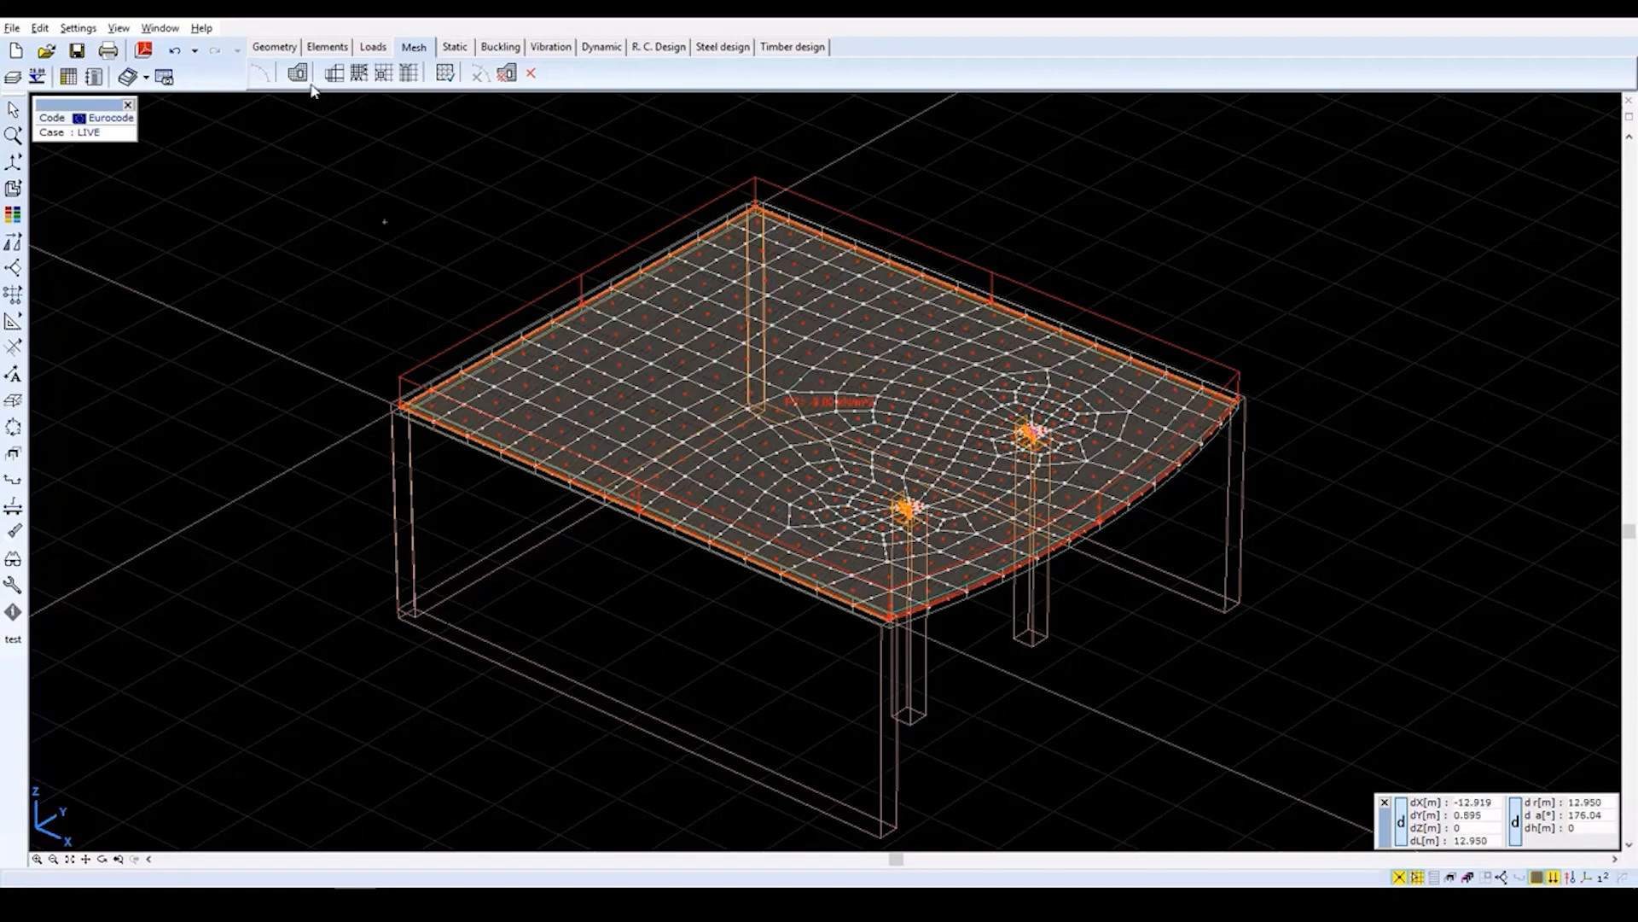
# Run the linear static analysis with automatically set nodal degrees of freedom, saving the model with these settings.
pyautogui.click(455, 48)
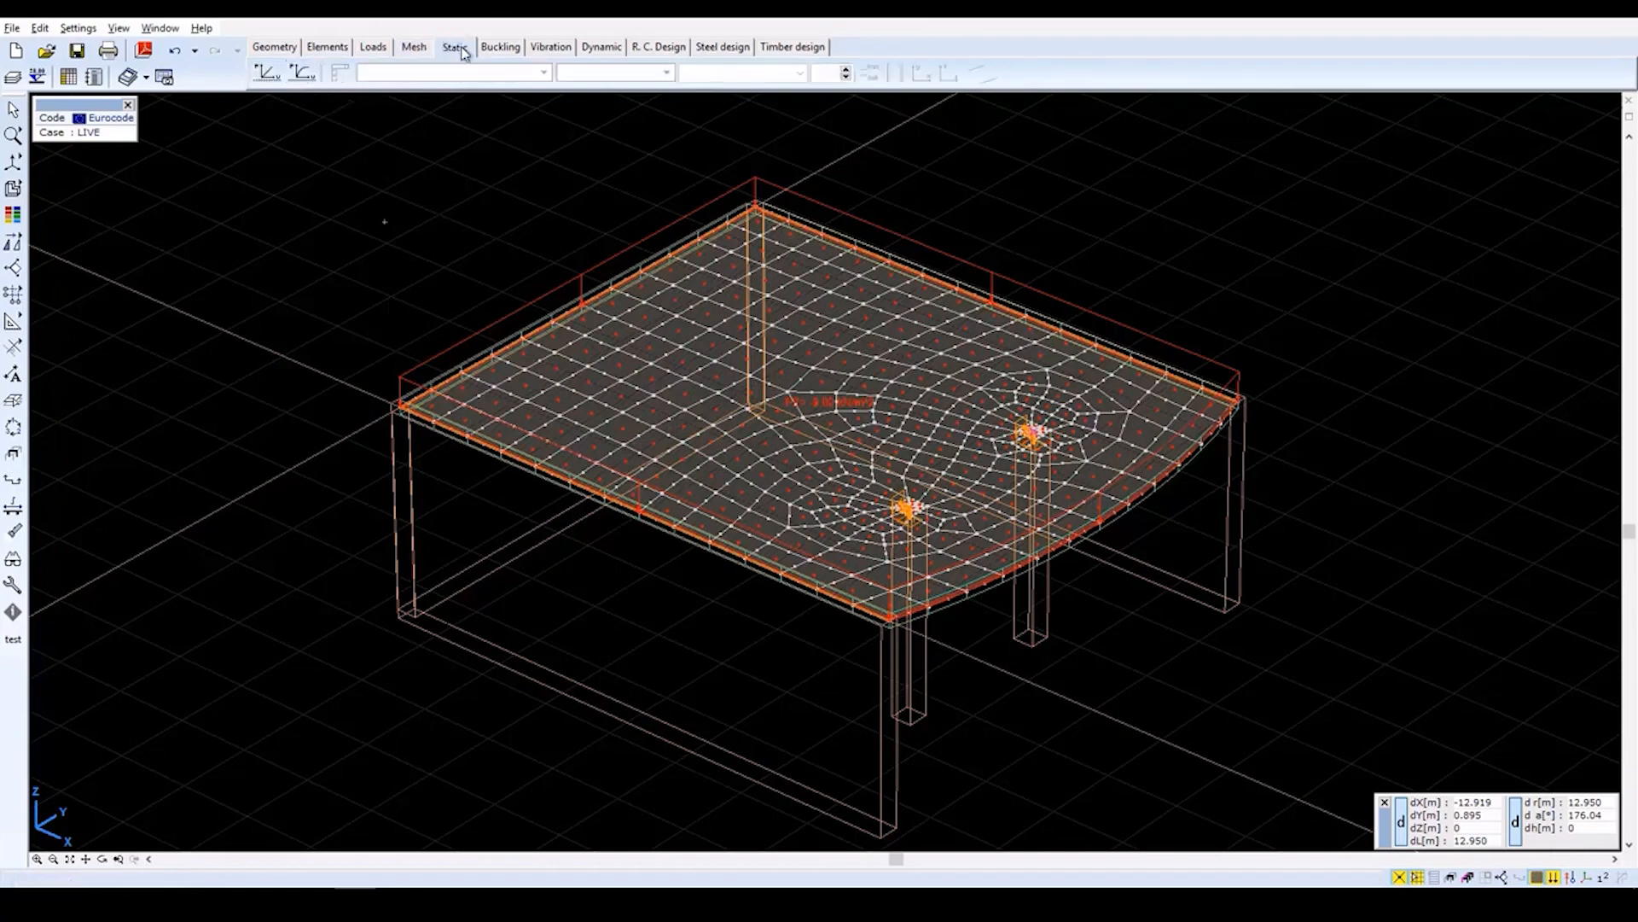
pyautogui.click(264, 76)
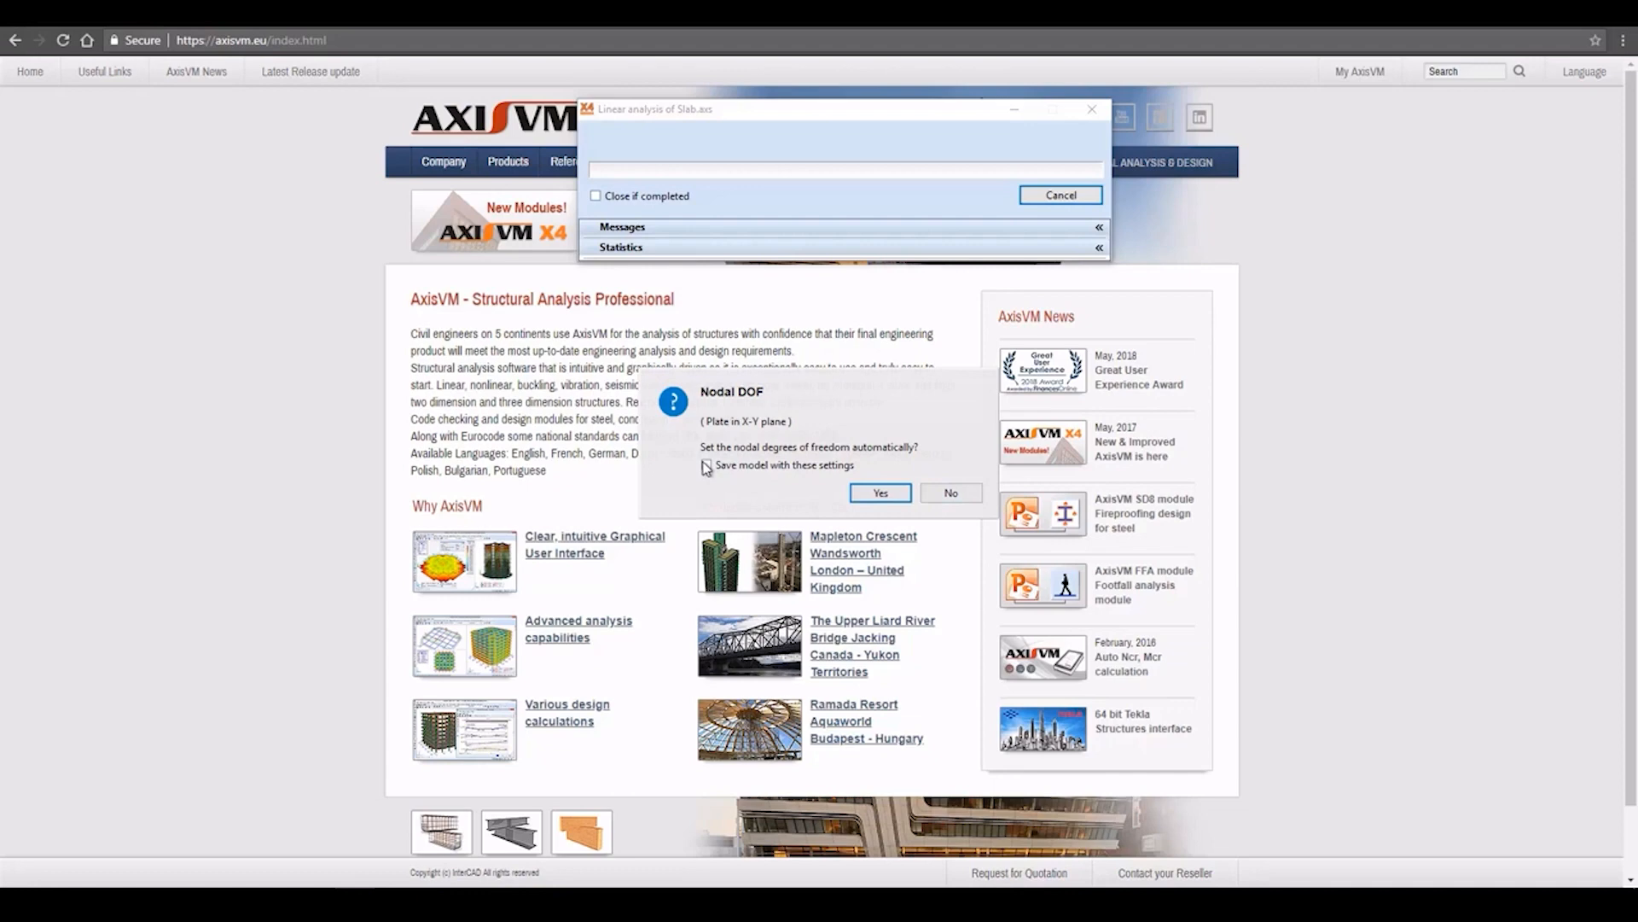
pyautogui.click(706, 466)
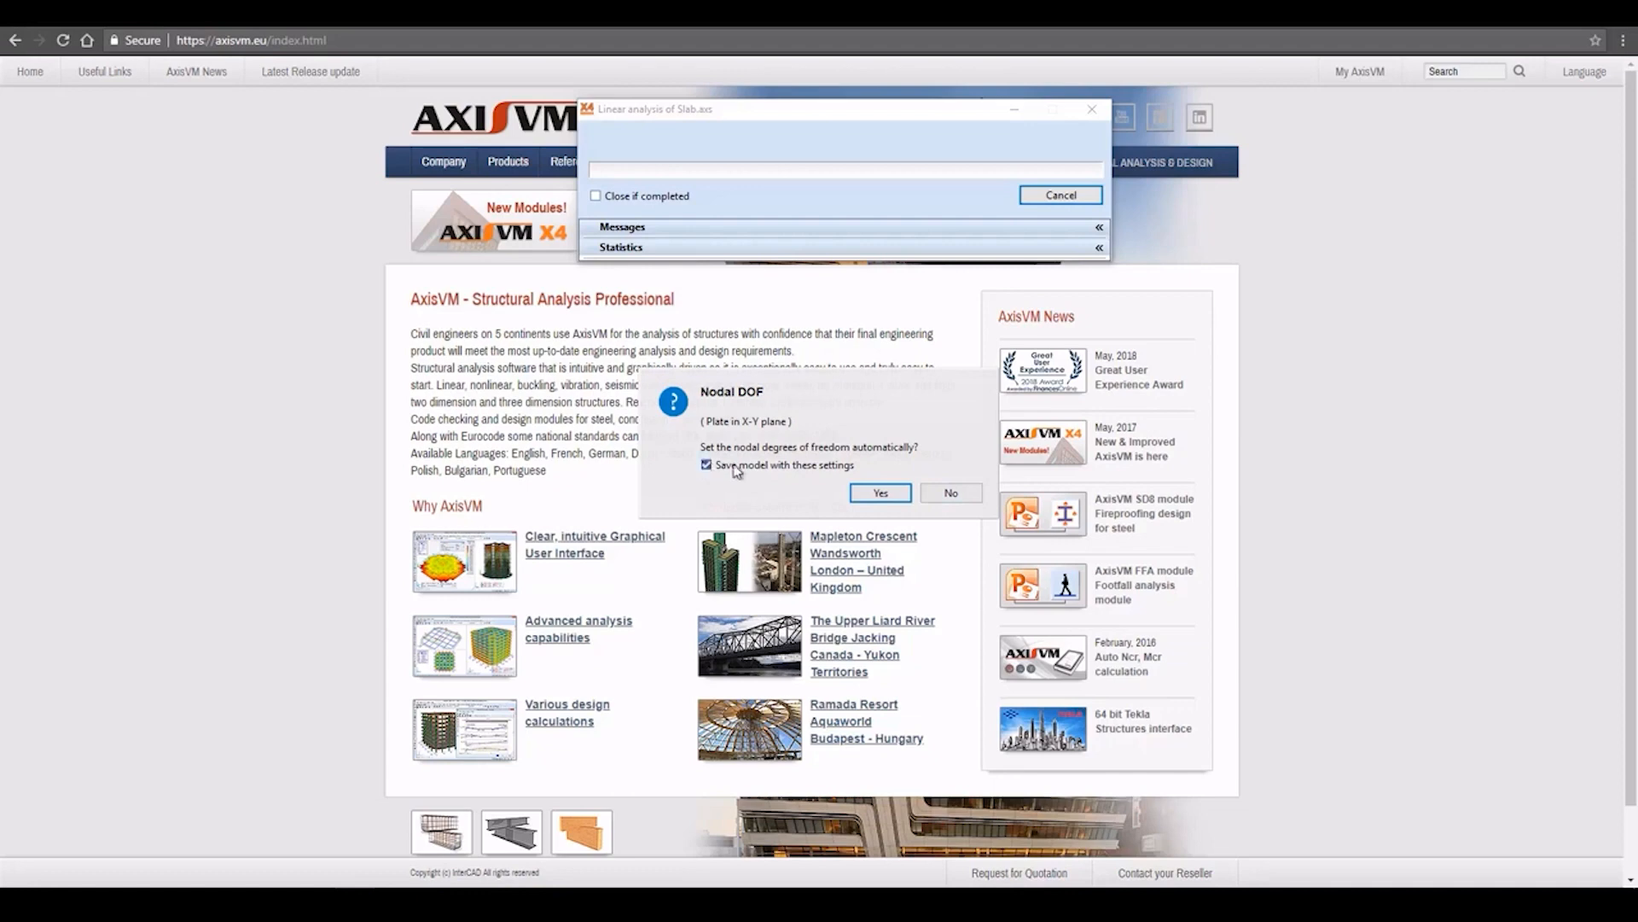
pyautogui.click(878, 494)
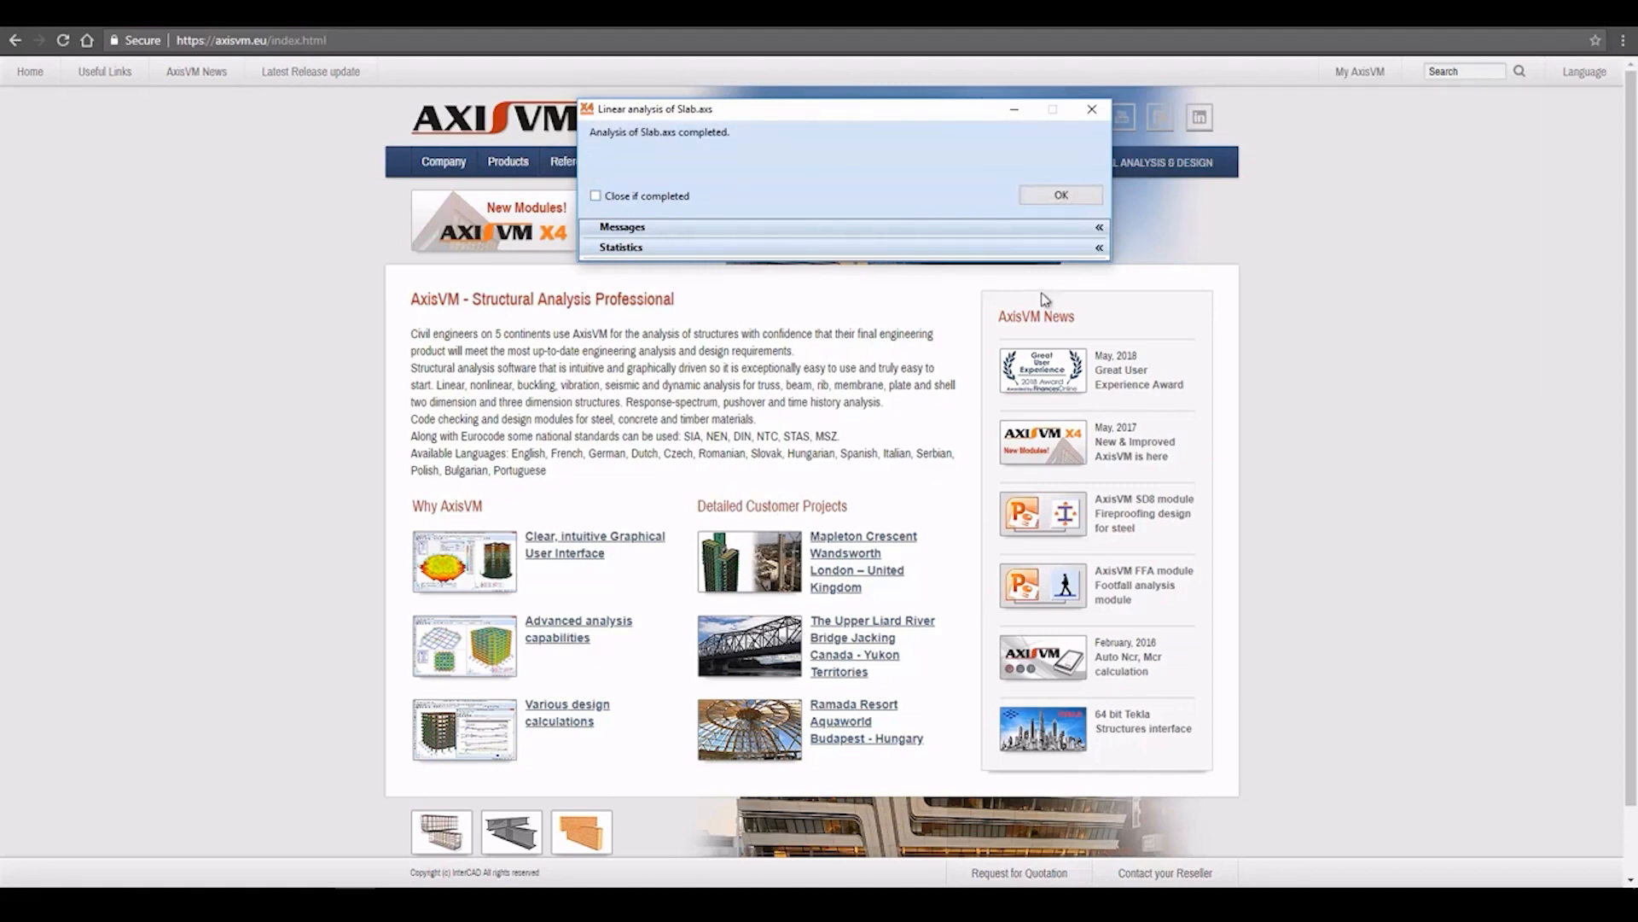
pyautogui.click(1080, 194)
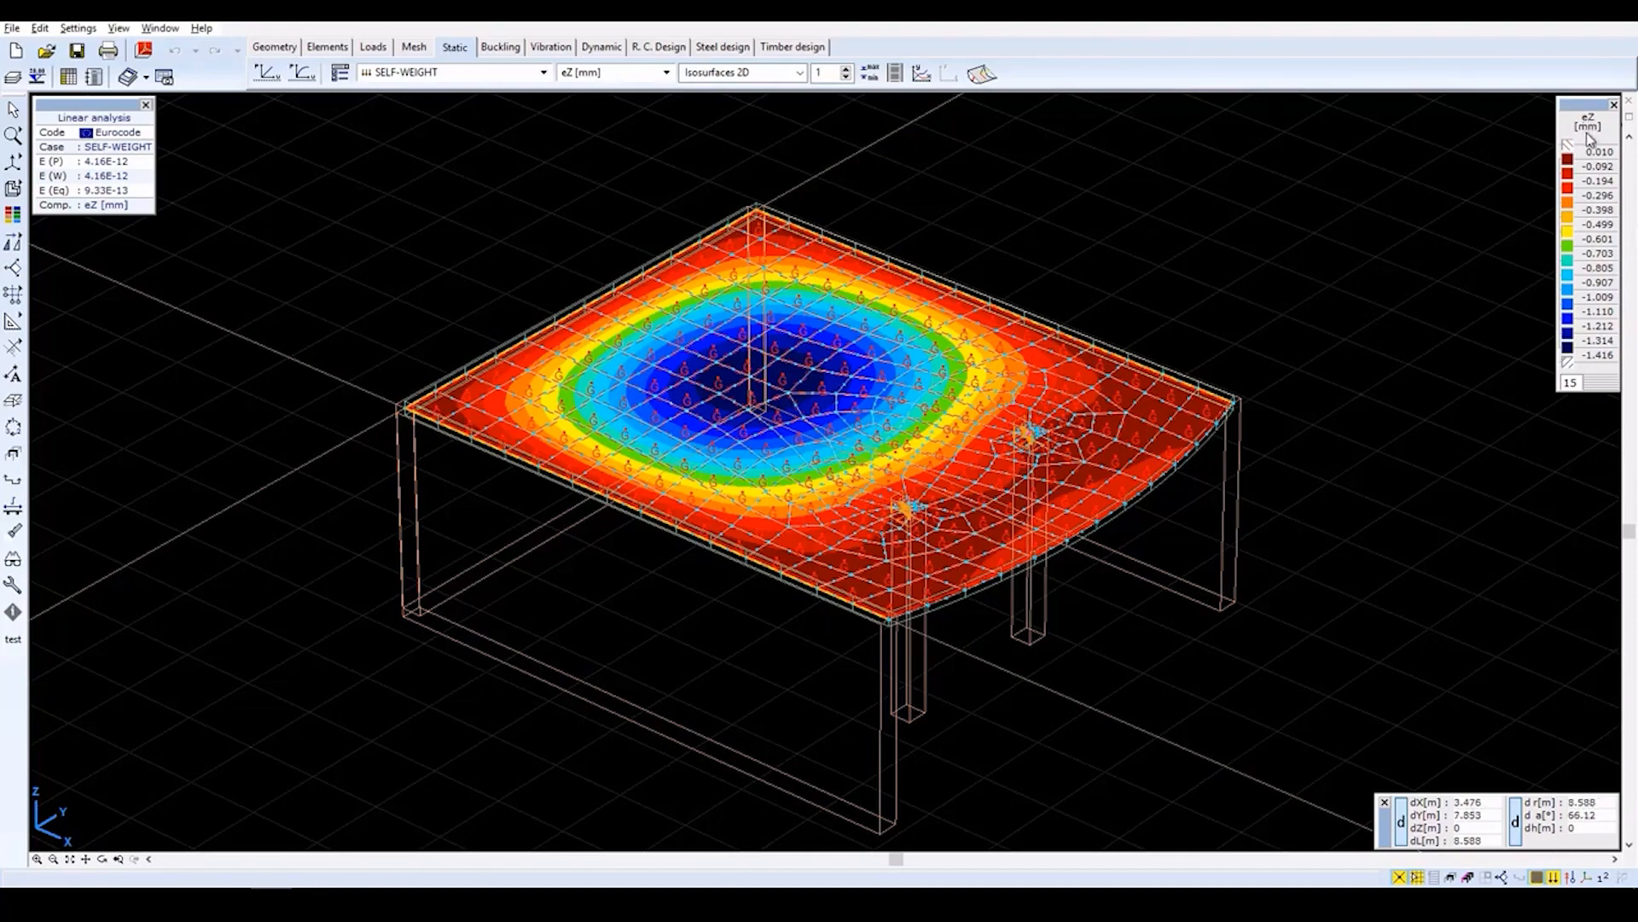
# Display the eZ displacements for combination Co.#1 (SLS Quasipermanent) and locate their minimum and maximum values in the model.
pyautogui.click(435, 73)
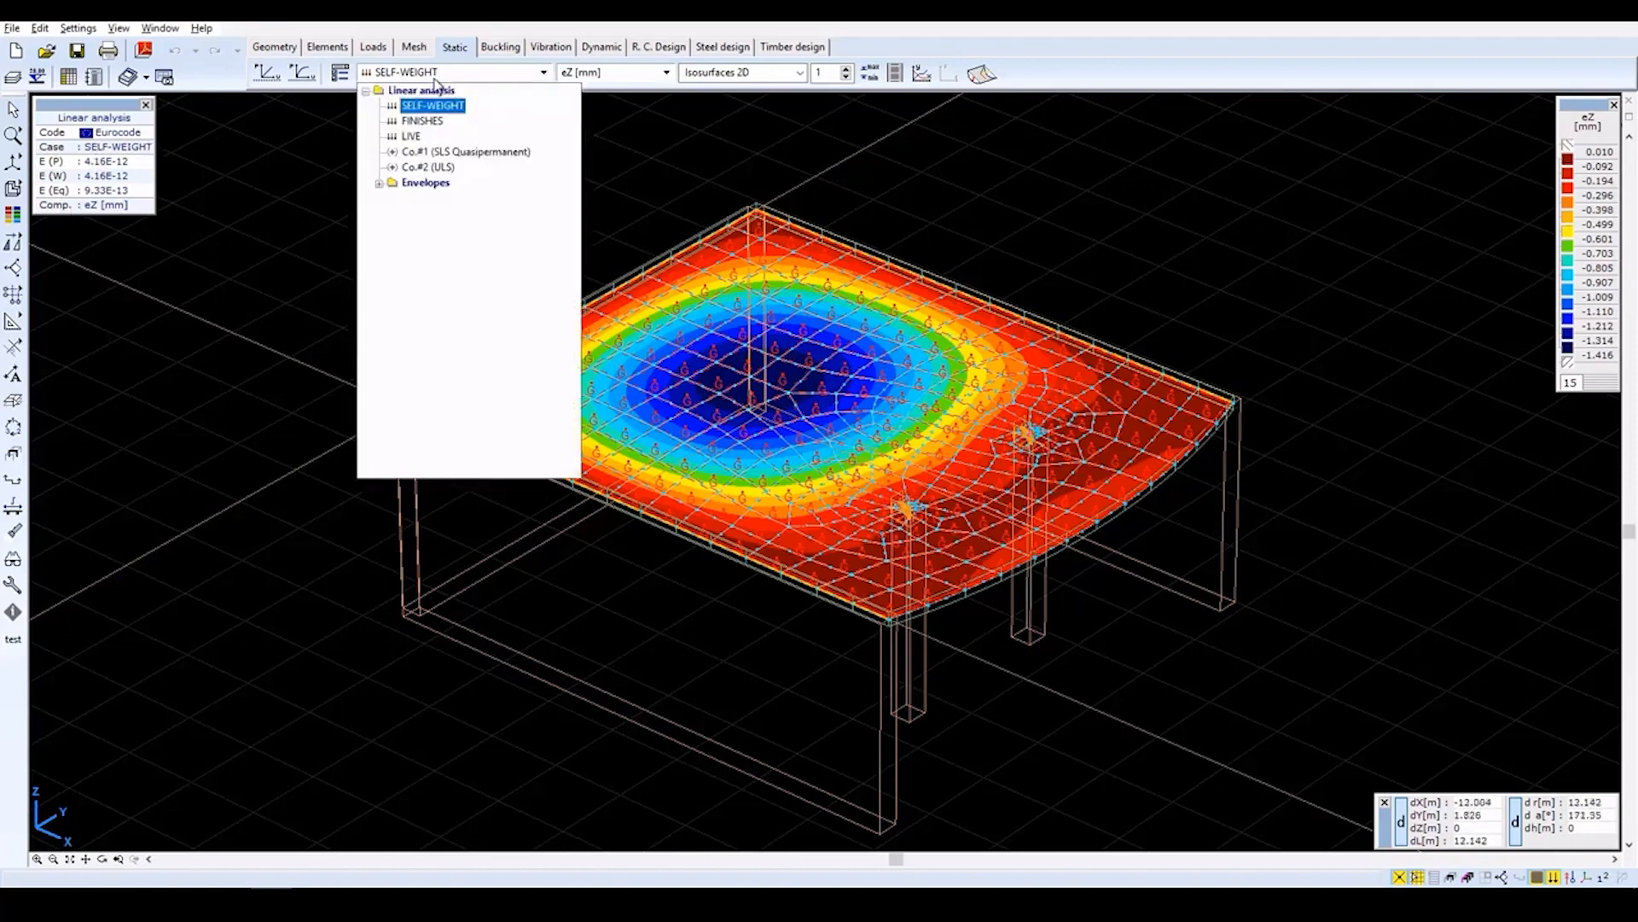
pyautogui.click(430, 152)
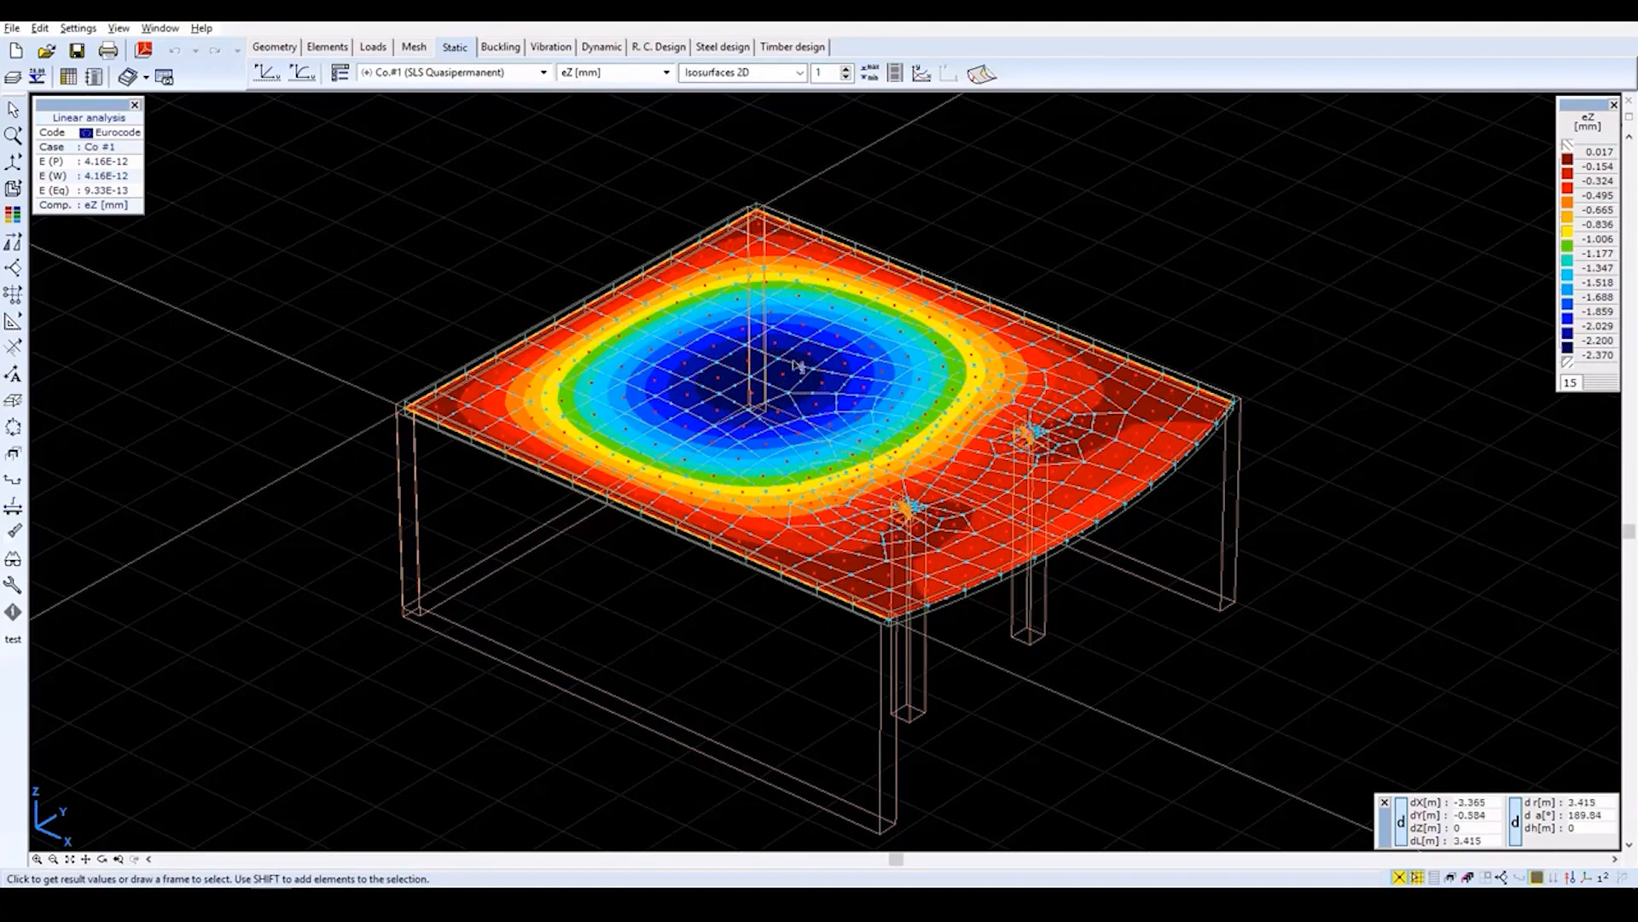
pyautogui.click(871, 76)
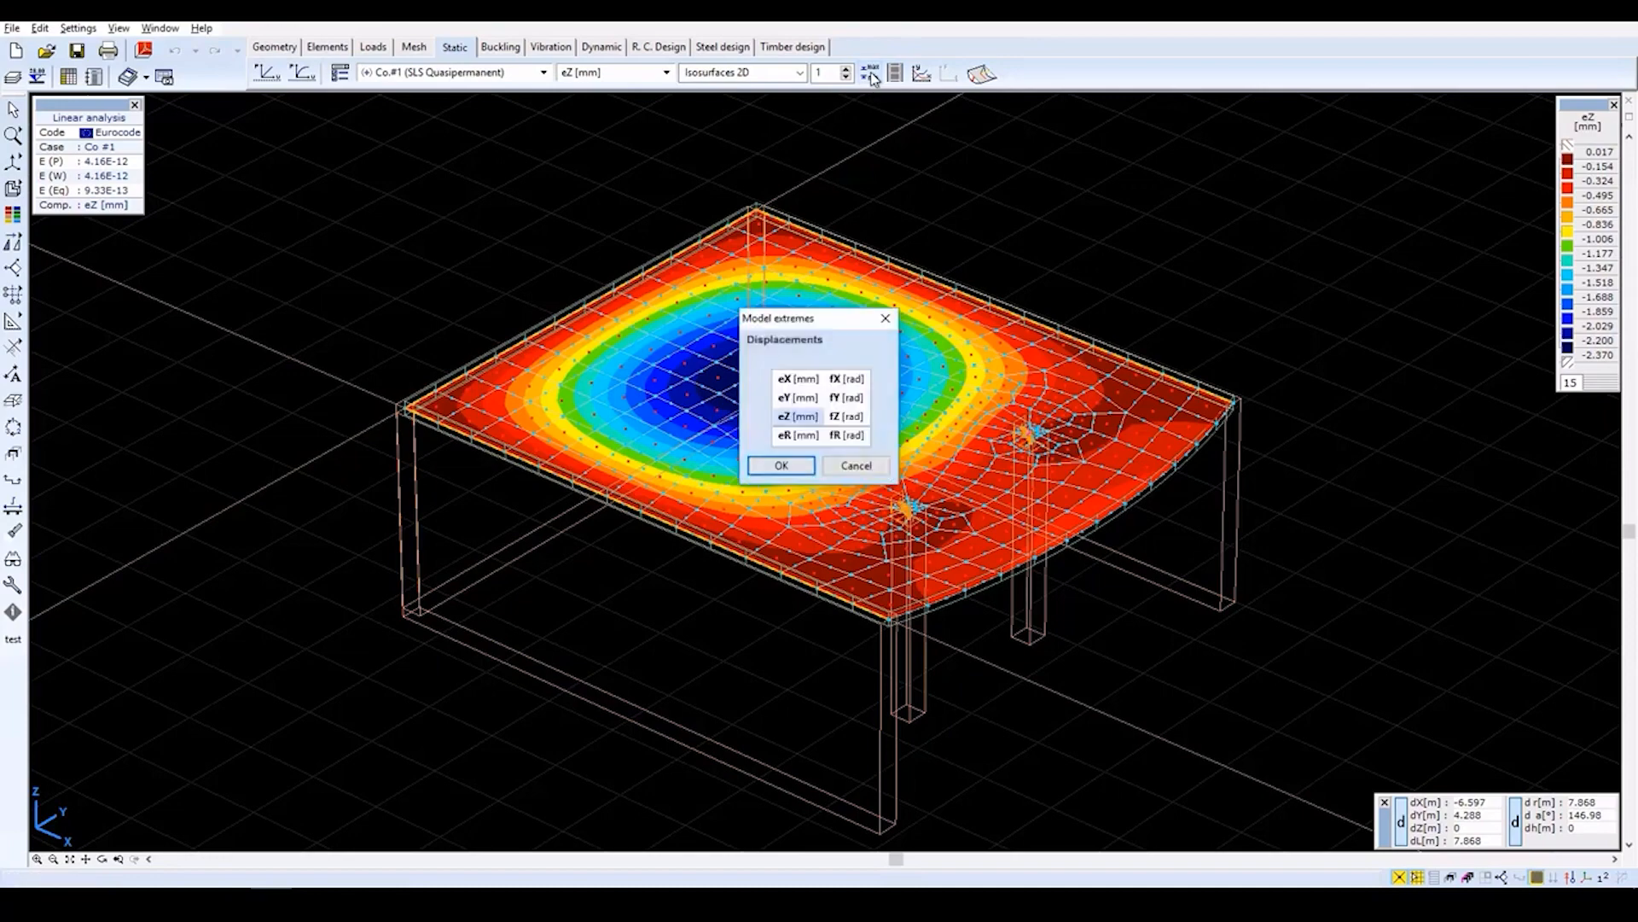
pyautogui.doubleClick(797, 416)
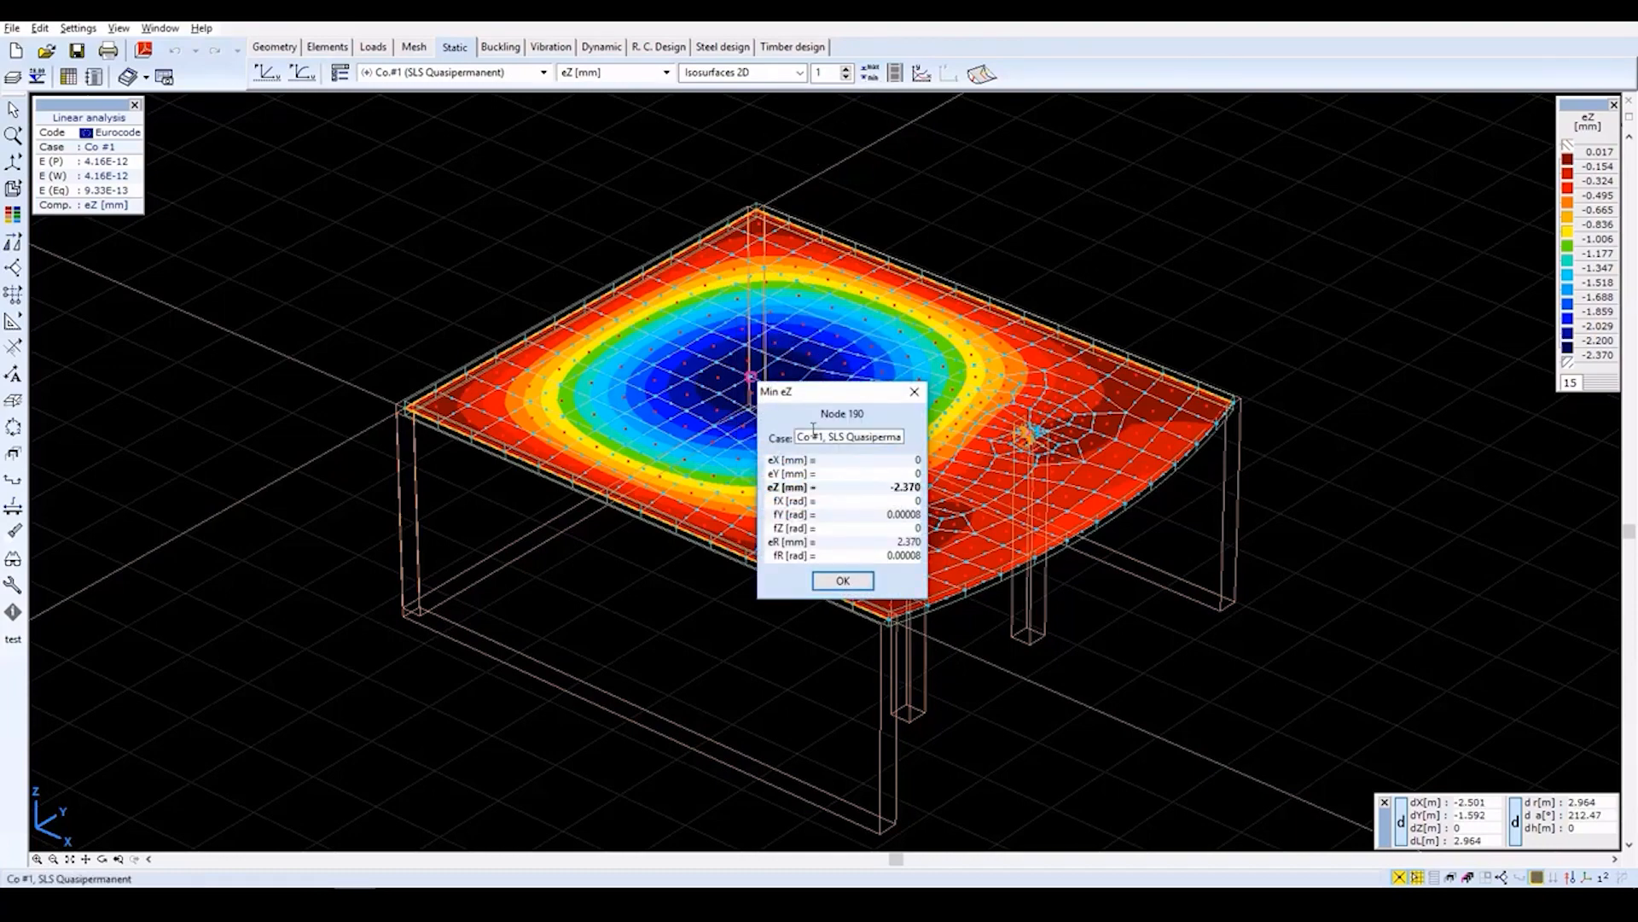
pyautogui.click(843, 581)
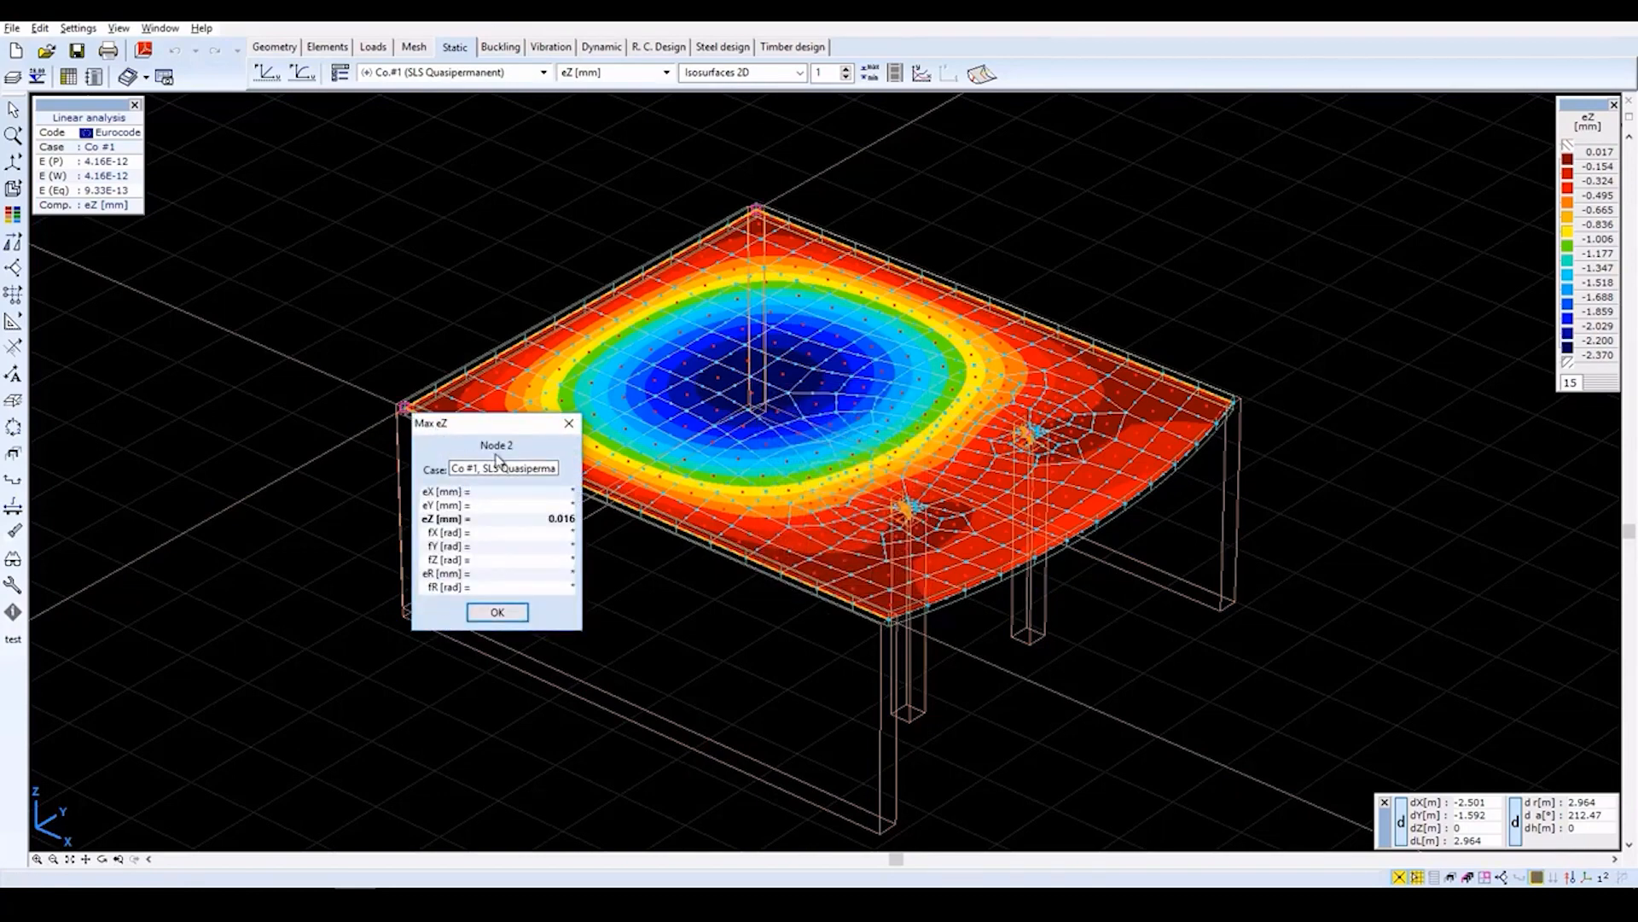
pyautogui.click(497, 612)
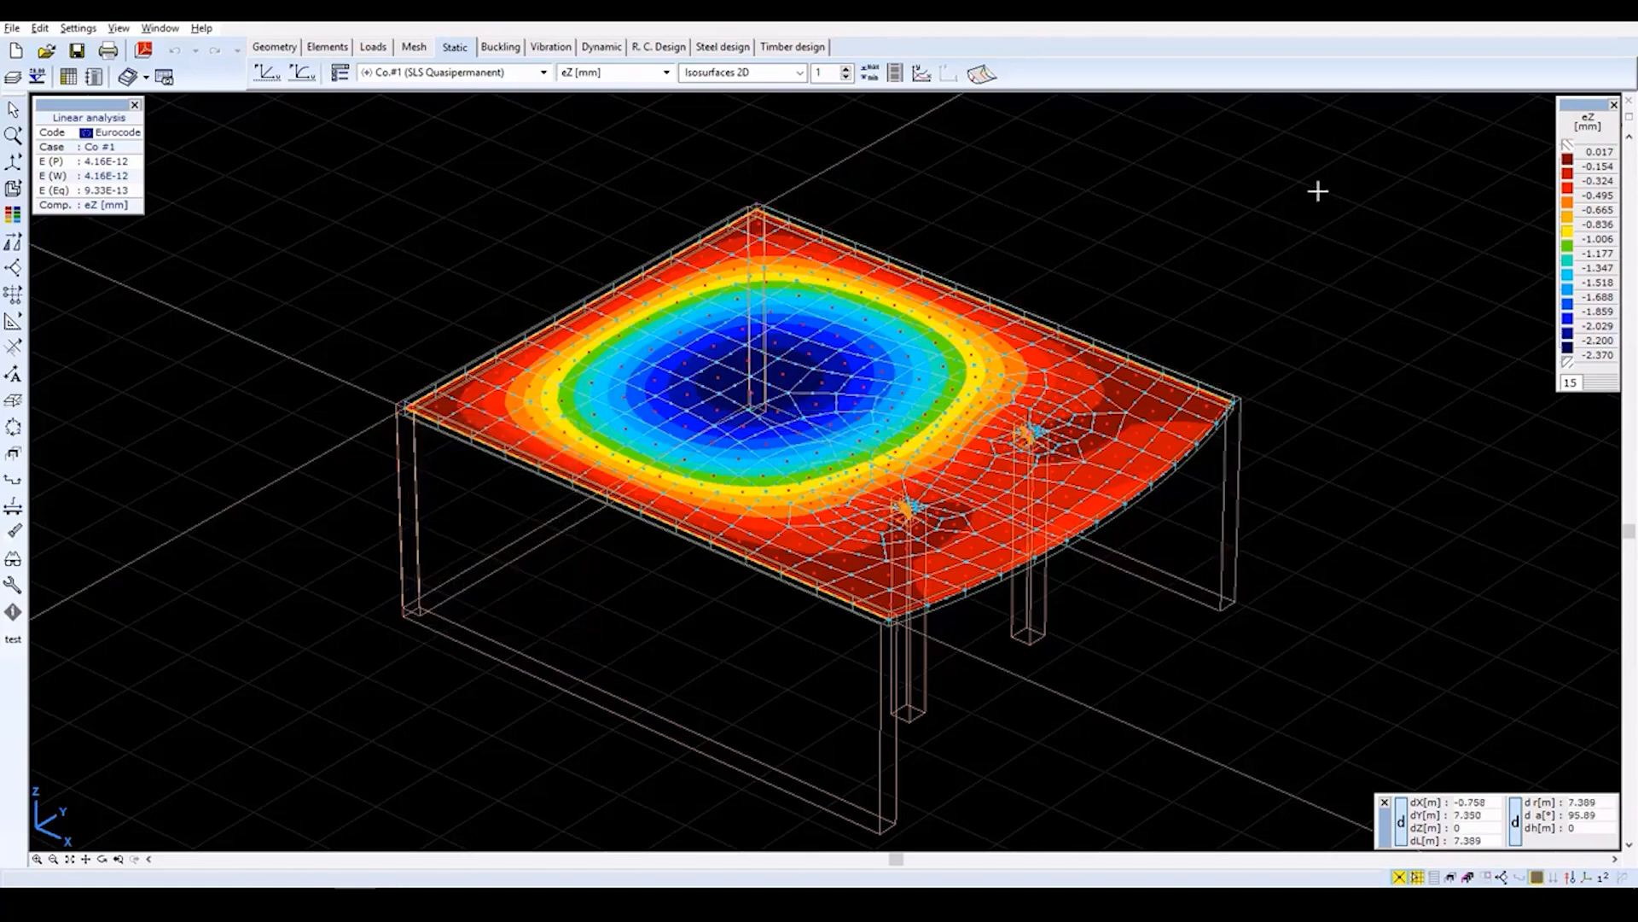
# Switch the result display to isolines and show the surface internal force component mx.
pyautogui.click(734, 75)
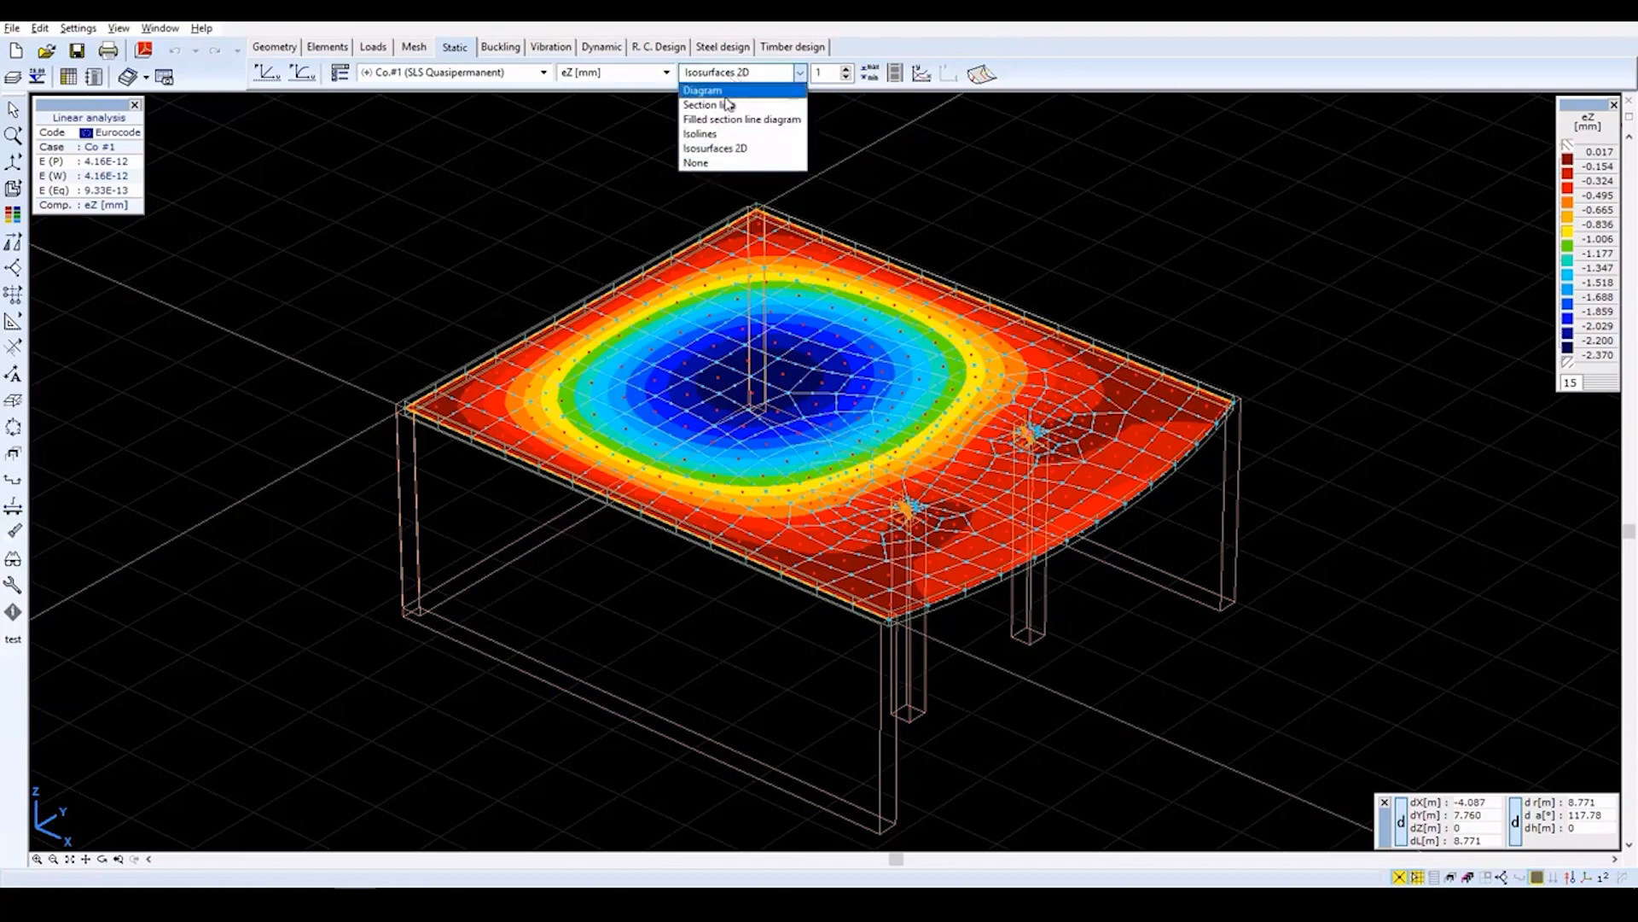
pyautogui.click(712, 134)
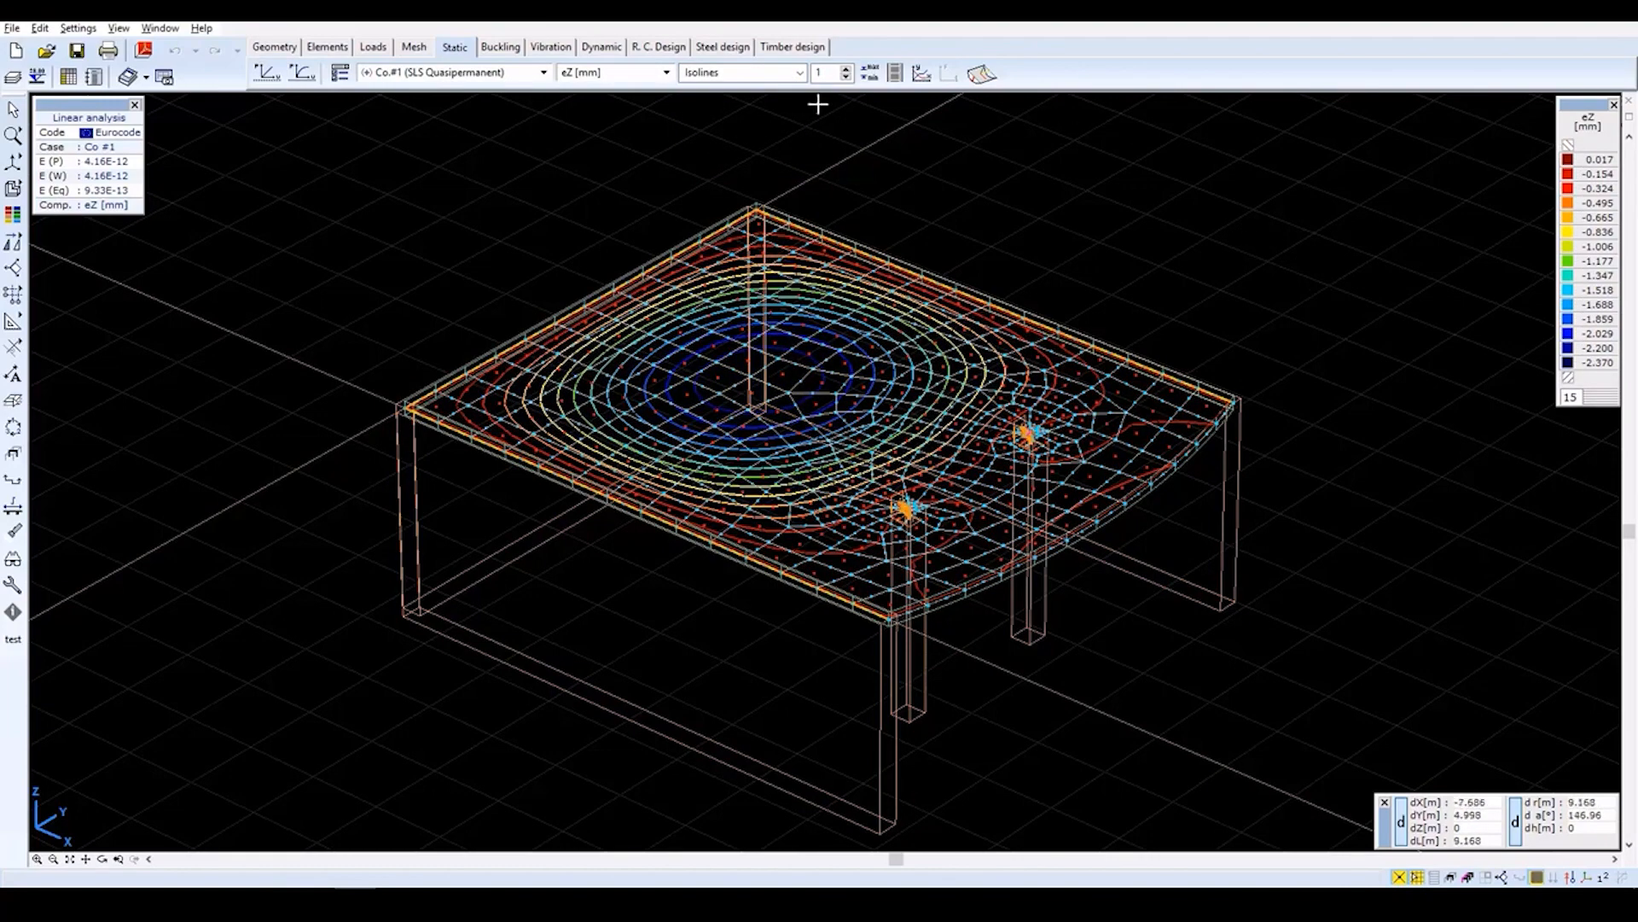
pyautogui.click(662, 73)
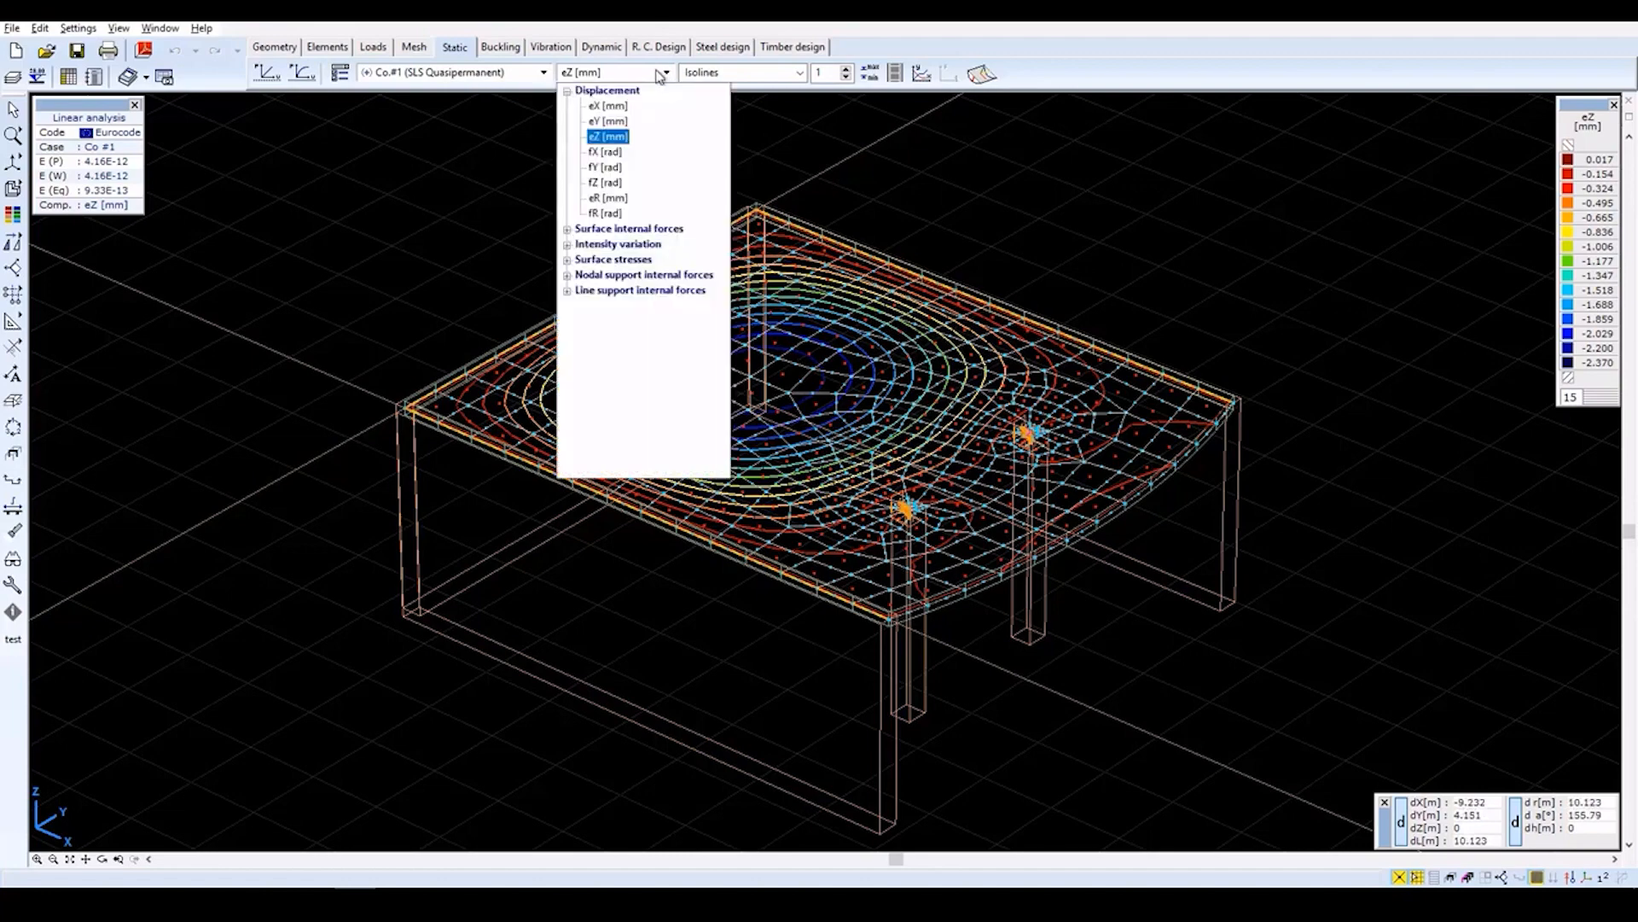
pyautogui.click(664, 230)
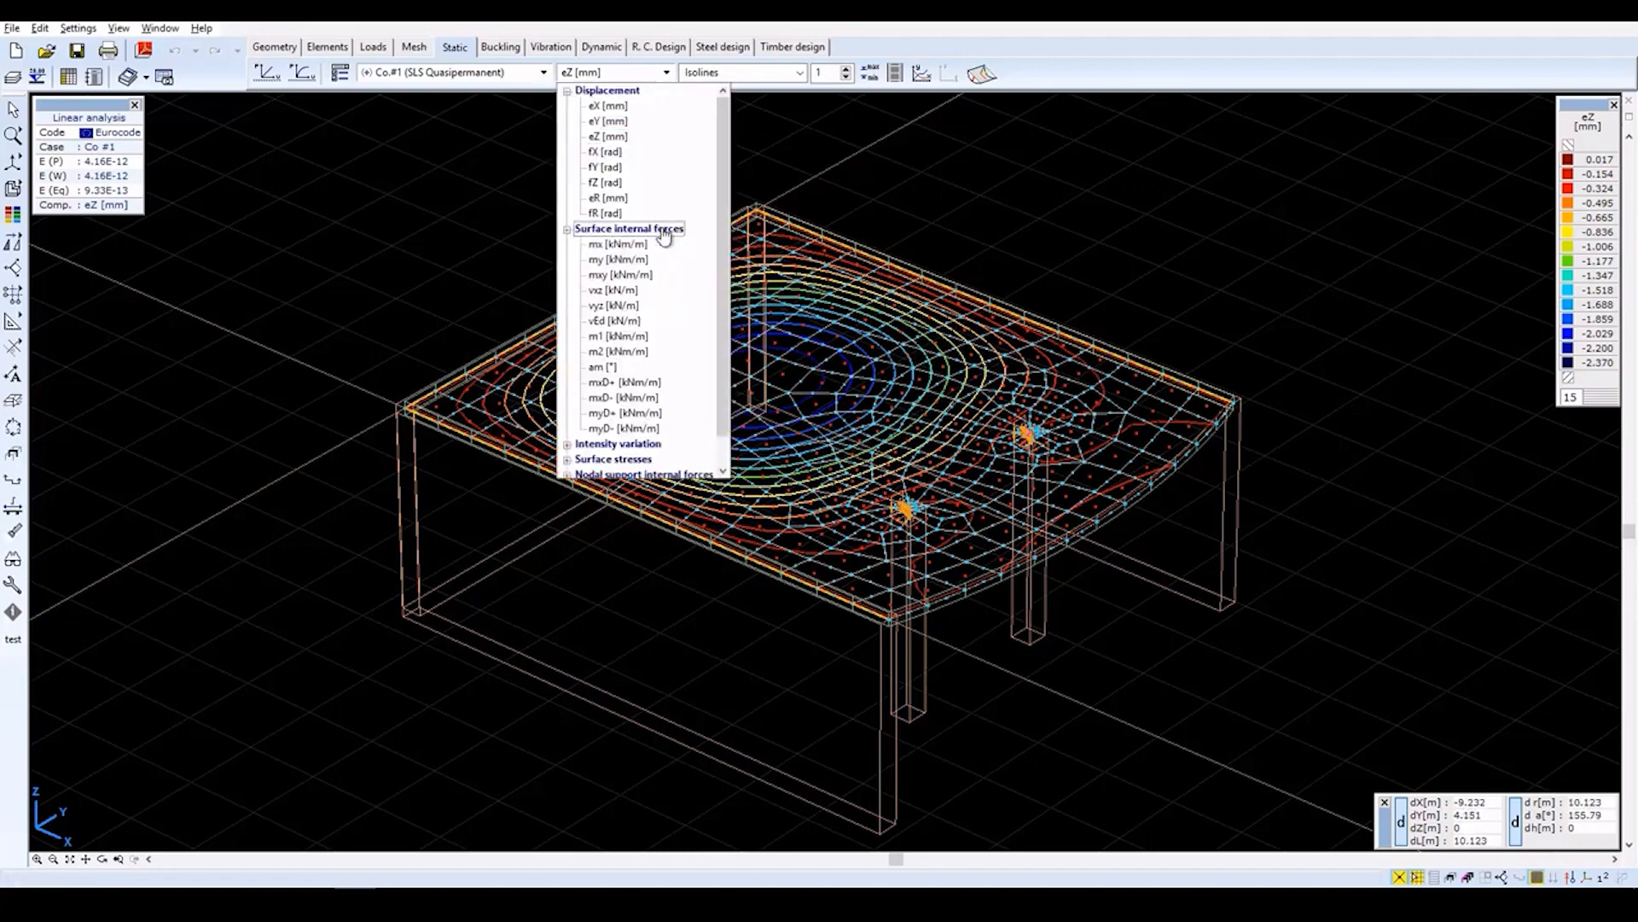
pyautogui.click(629, 244)
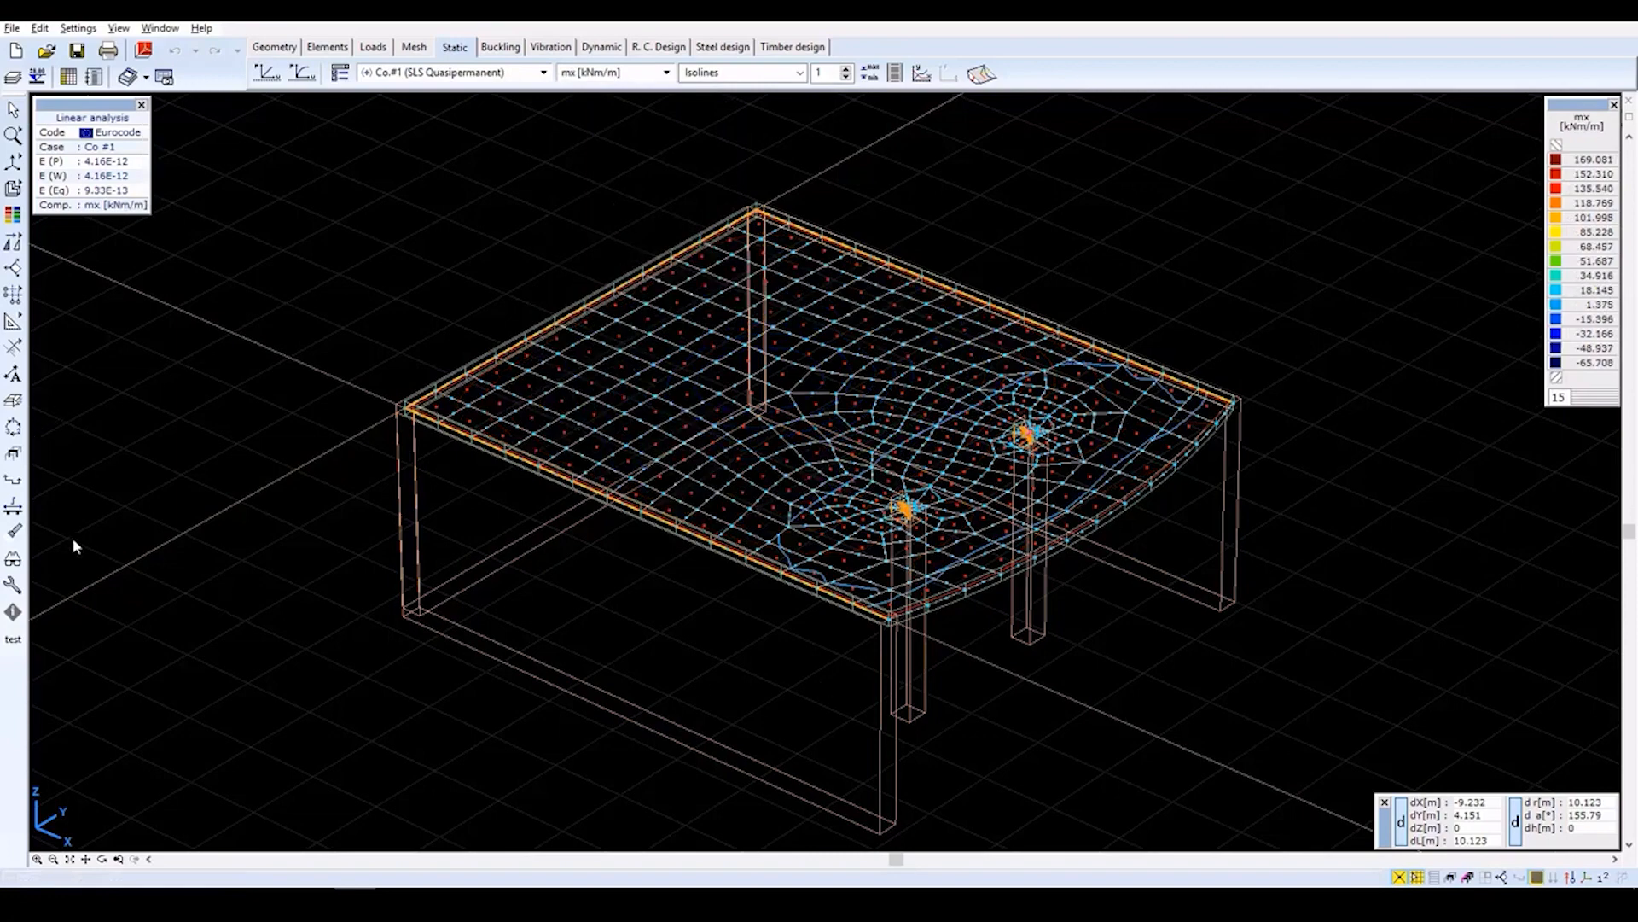
# Hide the surface center symbols in the display options.
pyautogui.click(14, 558)
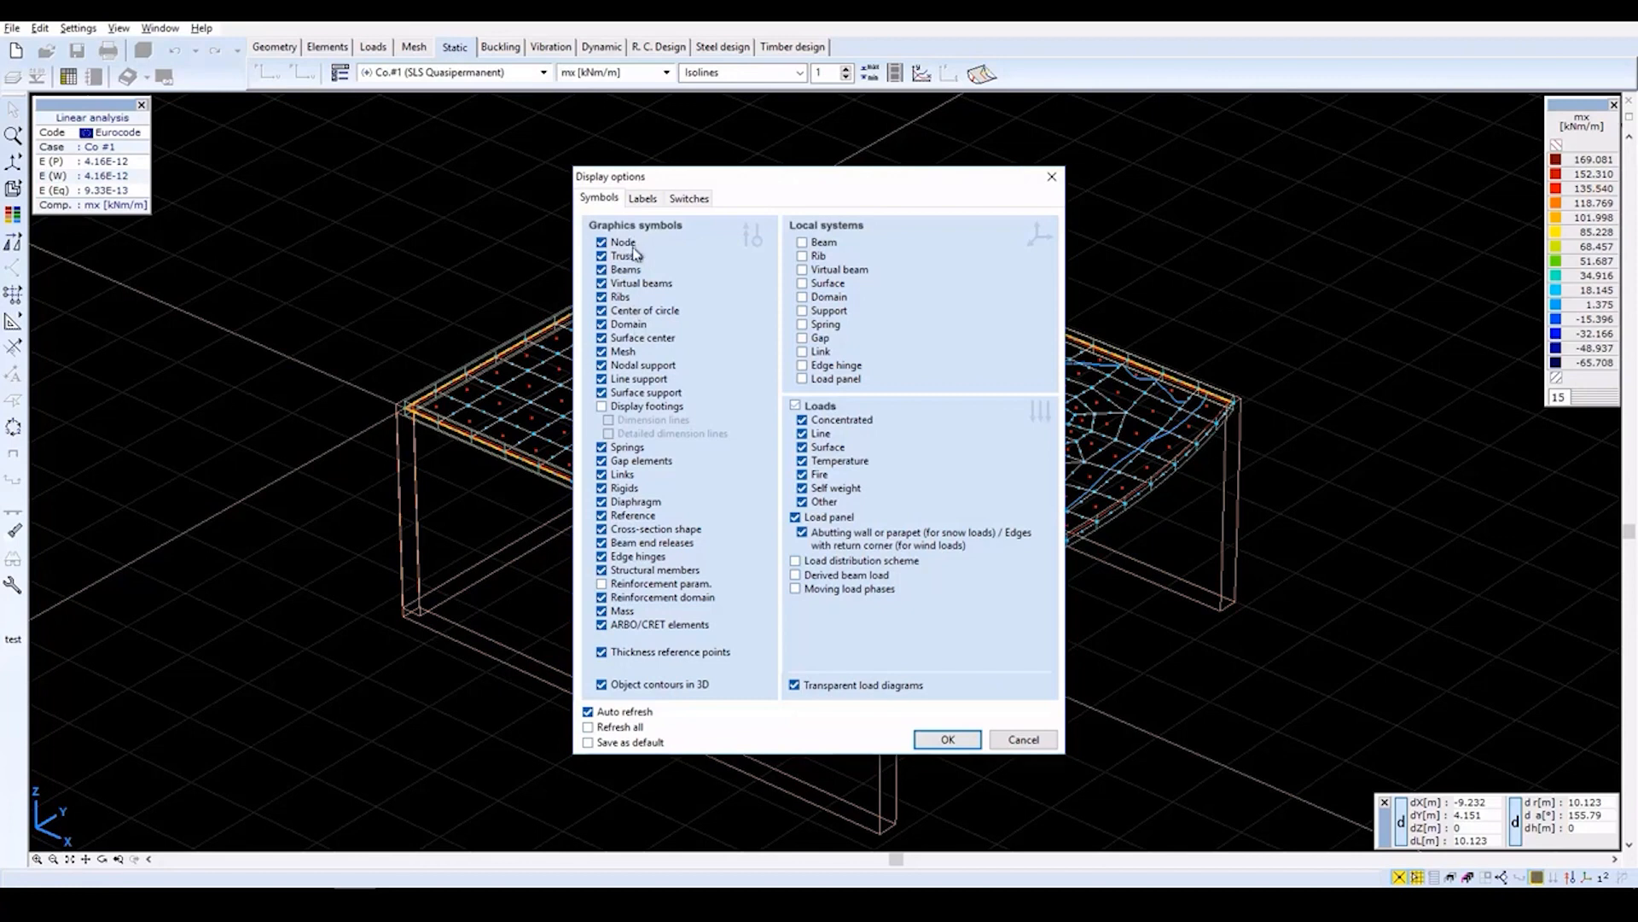
pyautogui.click(655, 340)
pyautogui.click(948, 739)
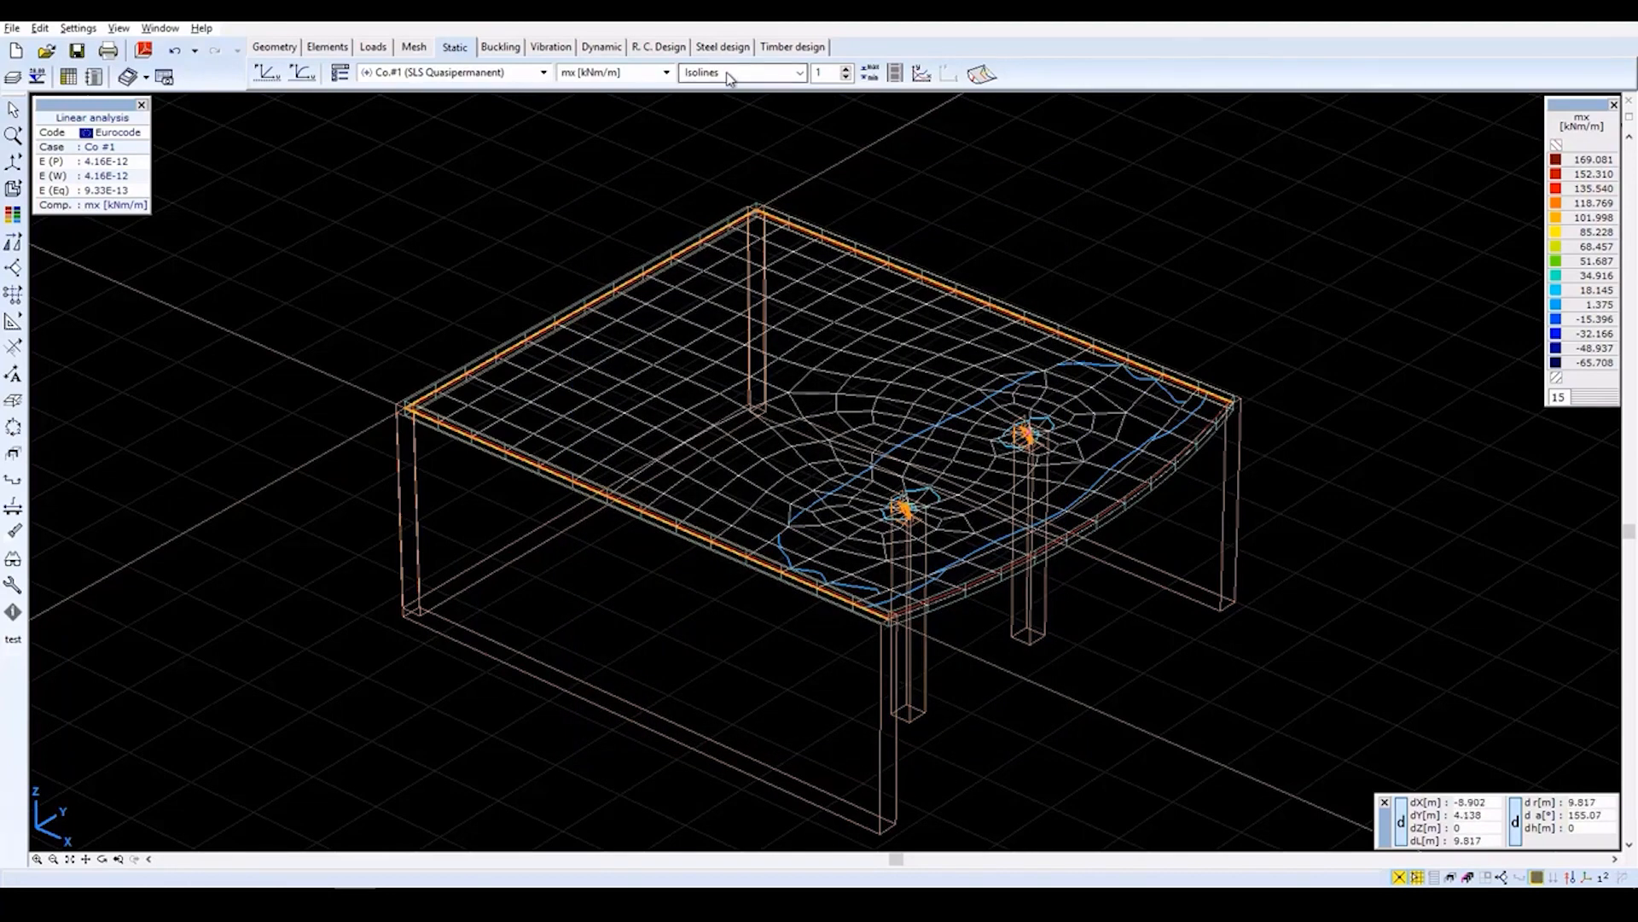
# Review the mx and my surface moments for combination Co.#2 (ULS) as 2D isosurfaces.
pyautogui.click(516, 73)
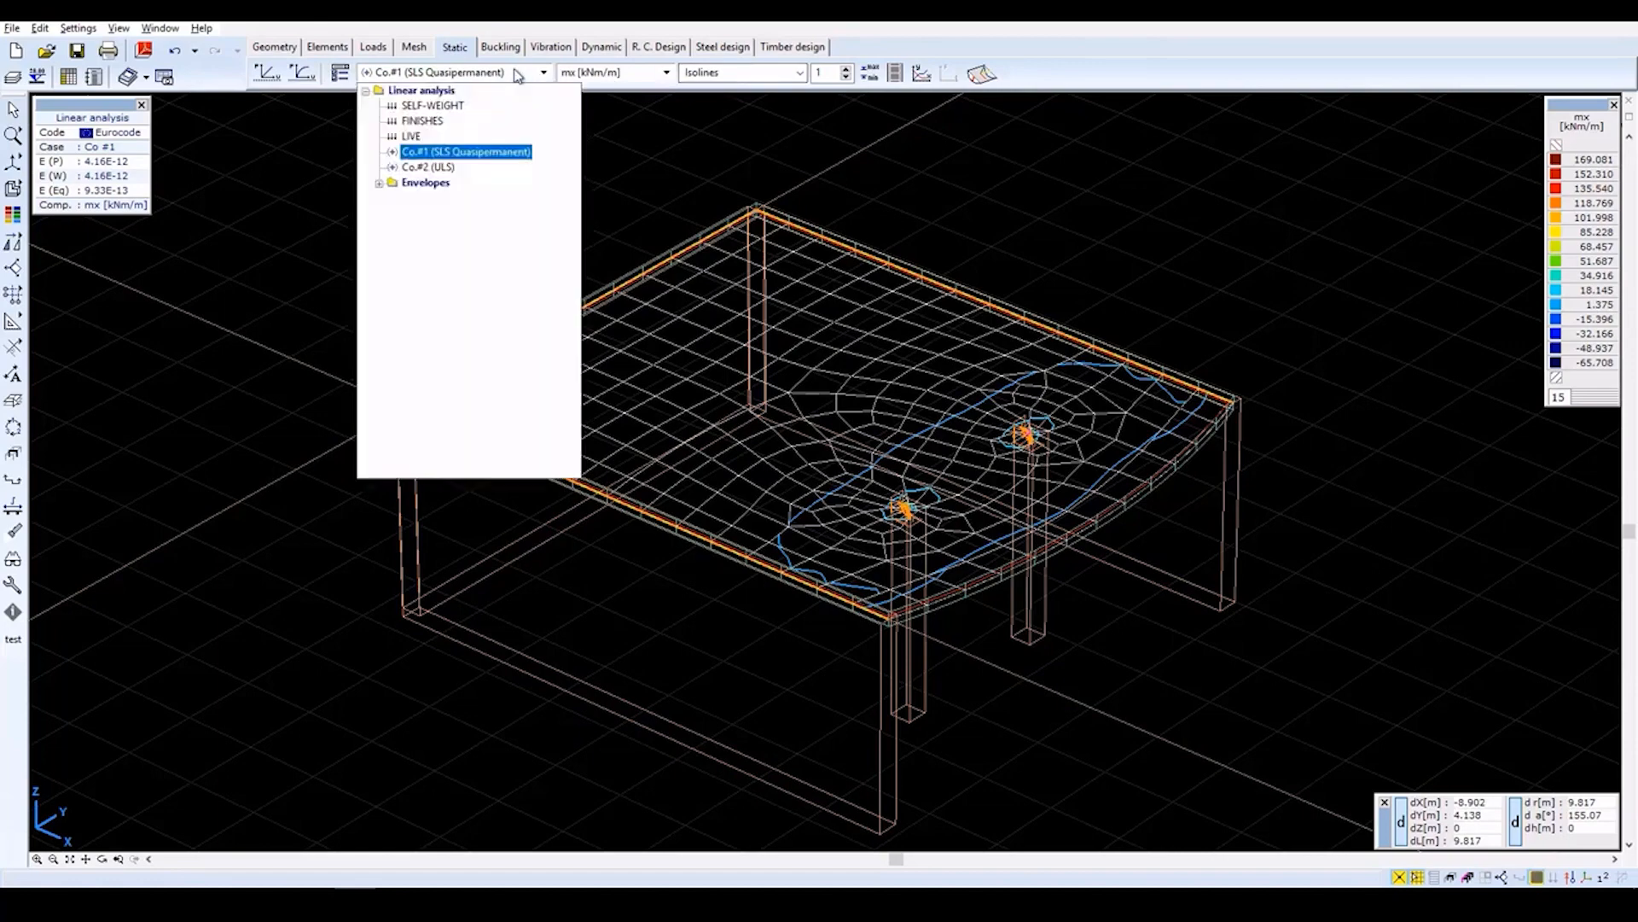
pyautogui.click(428, 168)
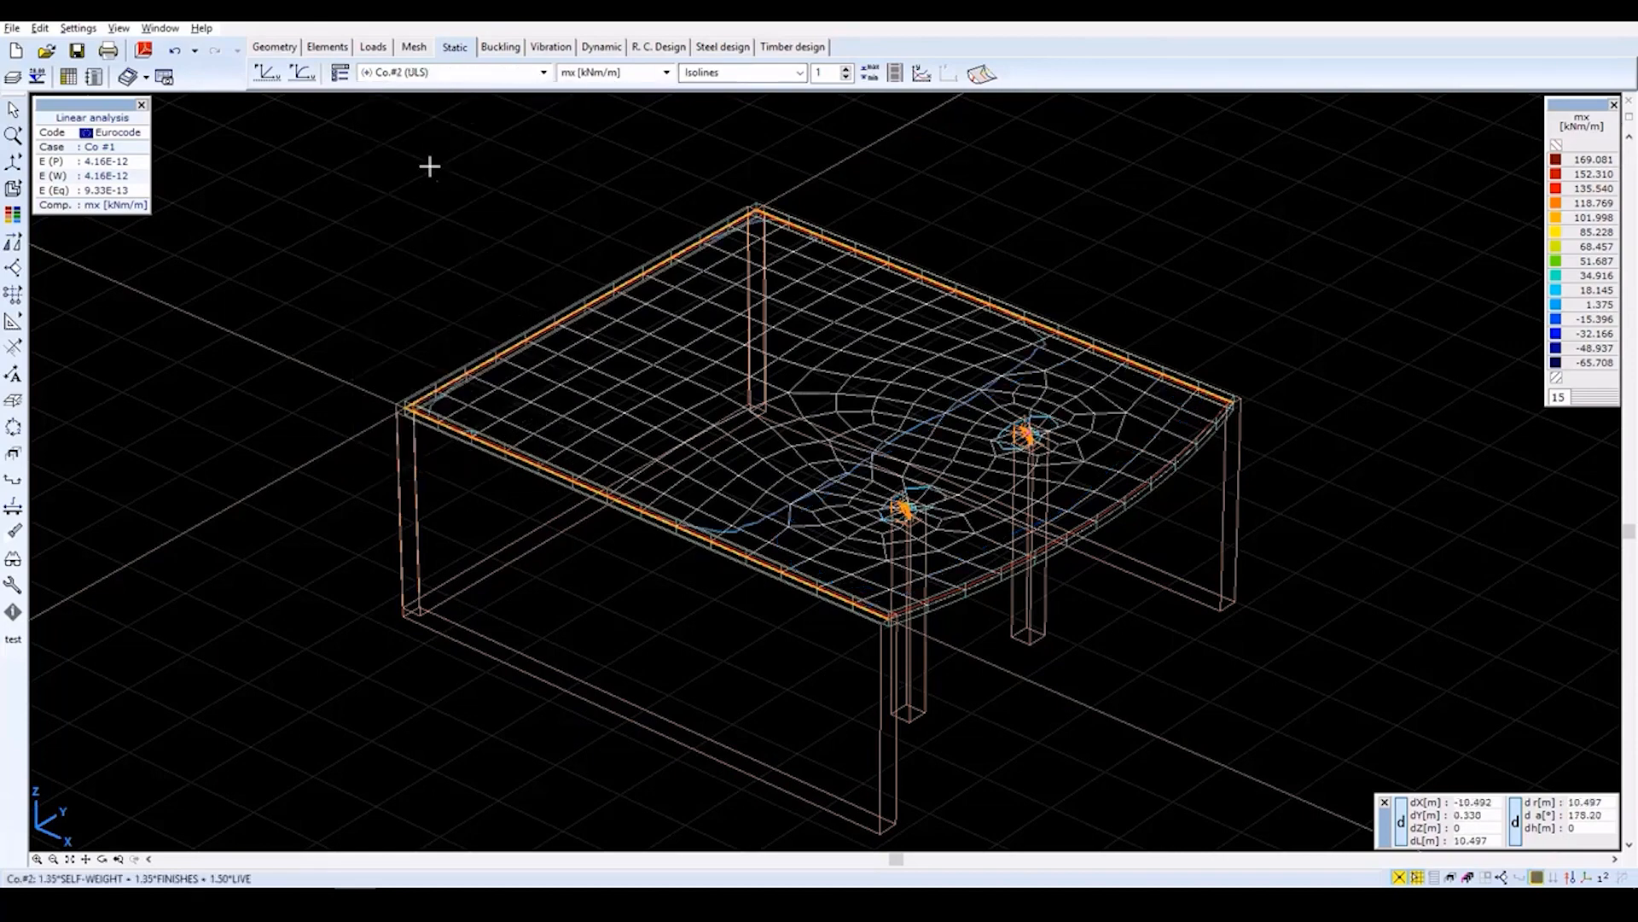
pyautogui.click(713, 76)
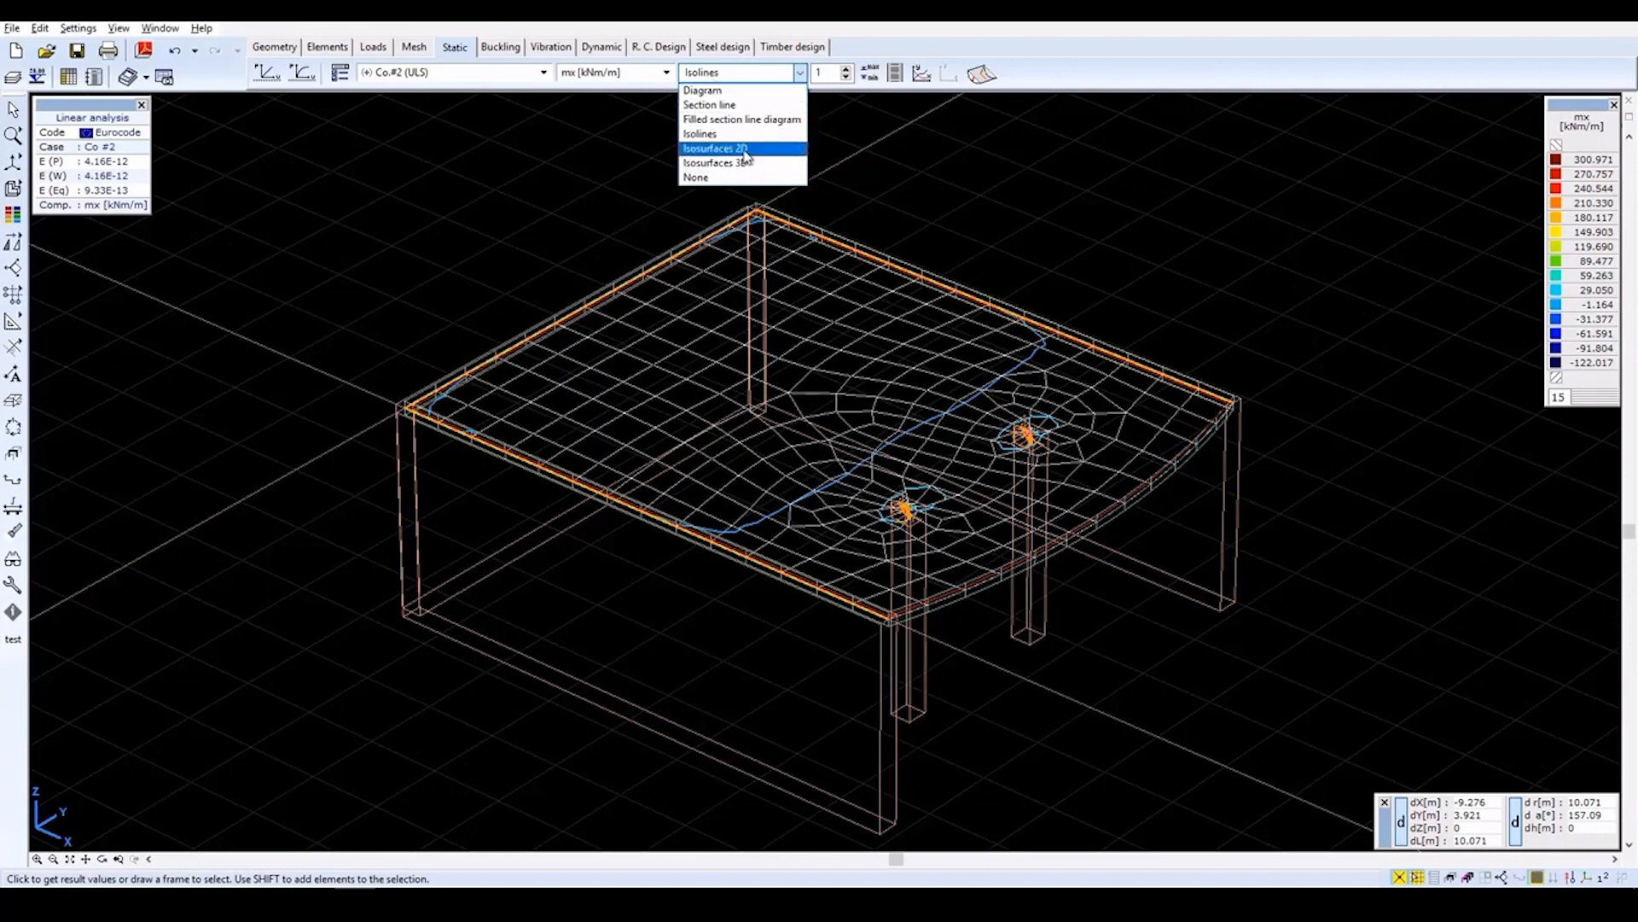
pyautogui.click(714, 149)
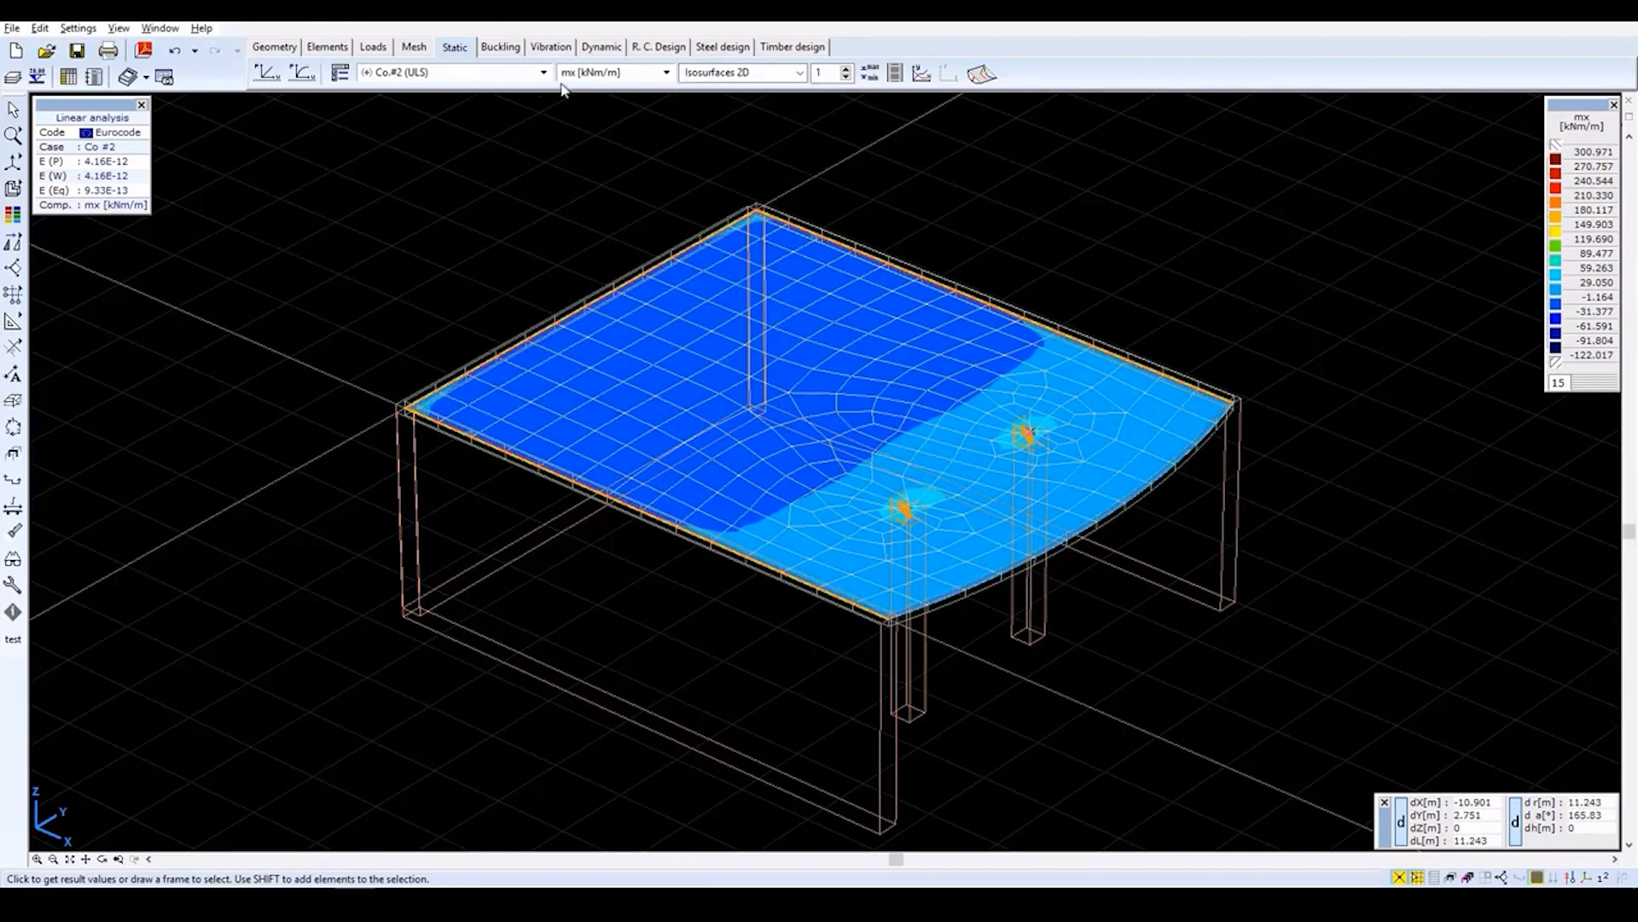
pyautogui.click(641, 78)
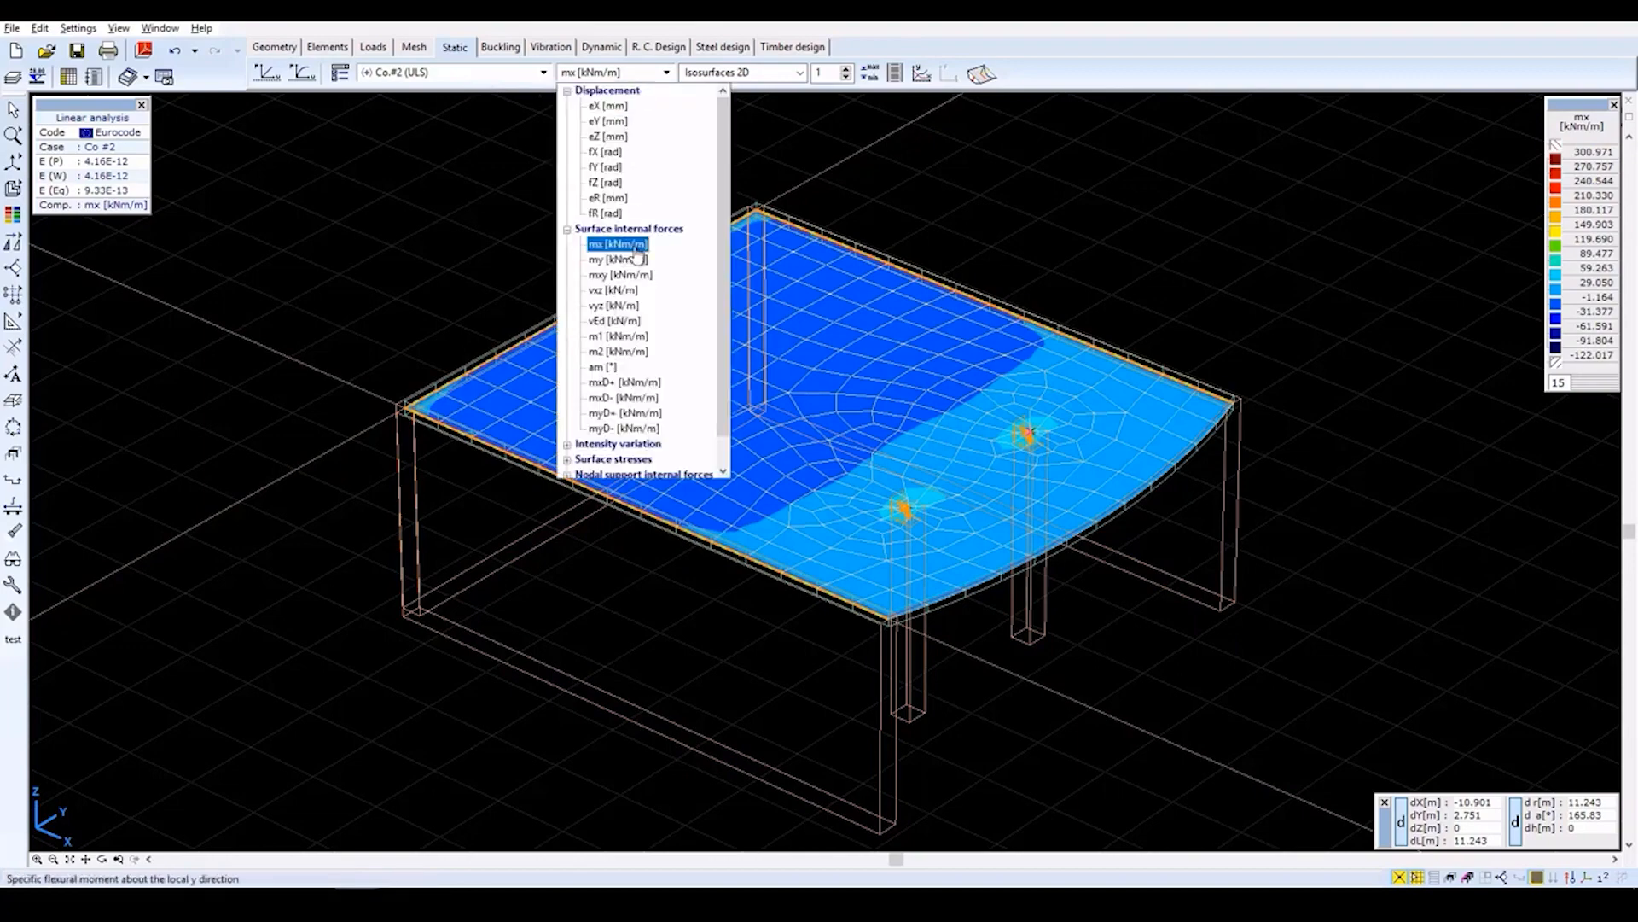
pyautogui.click(632, 261)
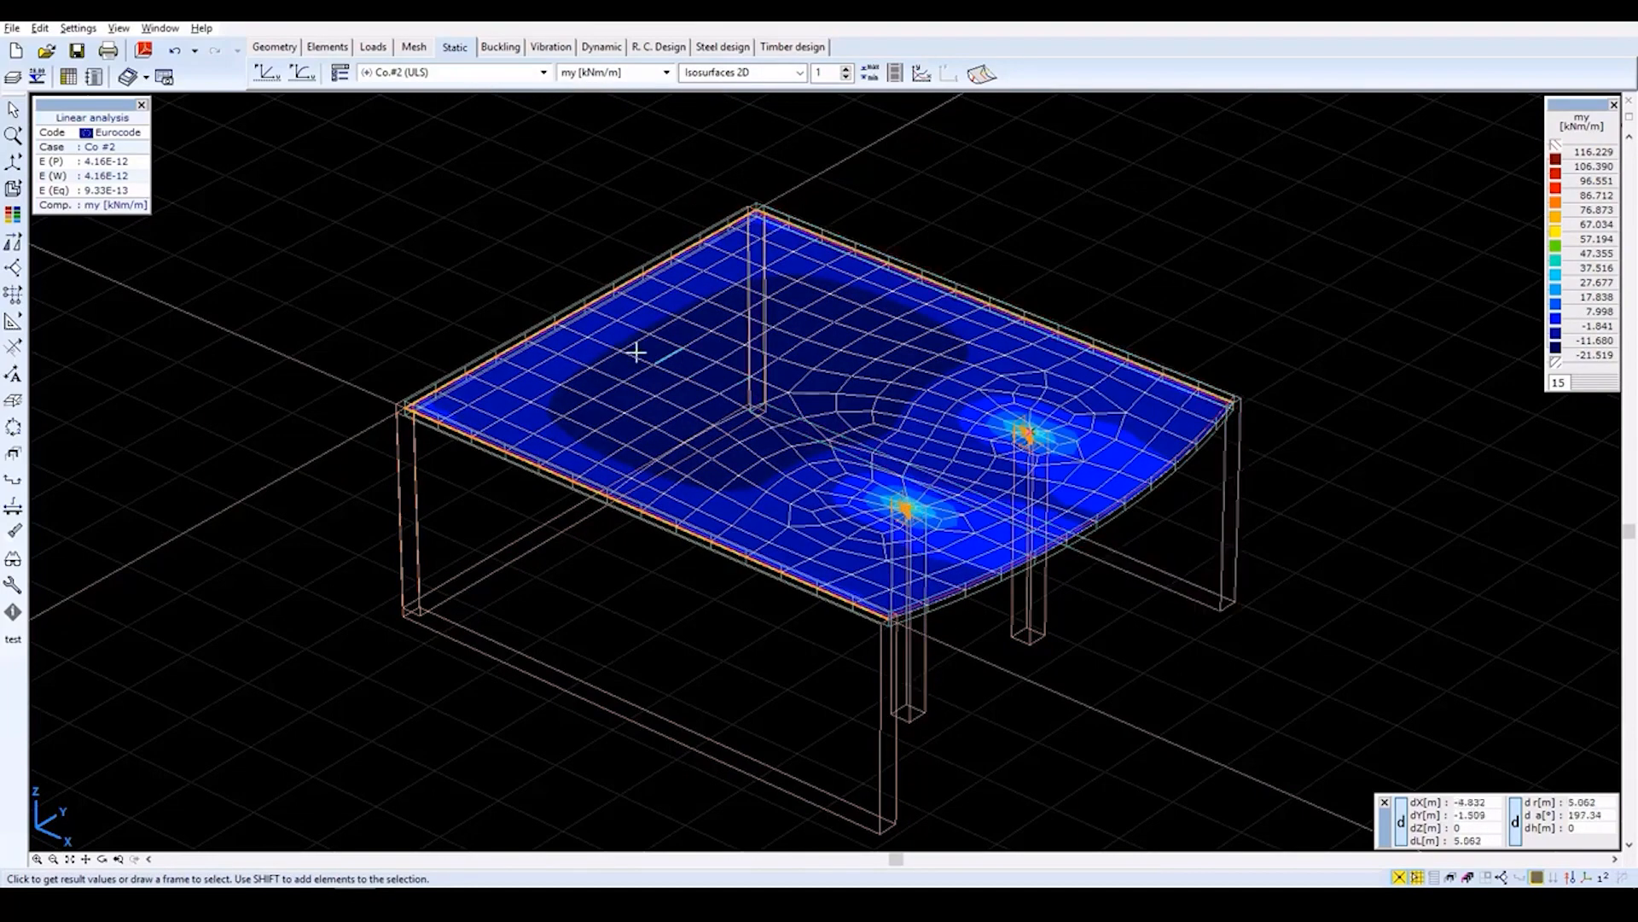
# Display the line support internal force Rz for the ULS combination as a diagram.
pyautogui.click(611, 75)
pyautogui.scroll(-1, 648, 325)
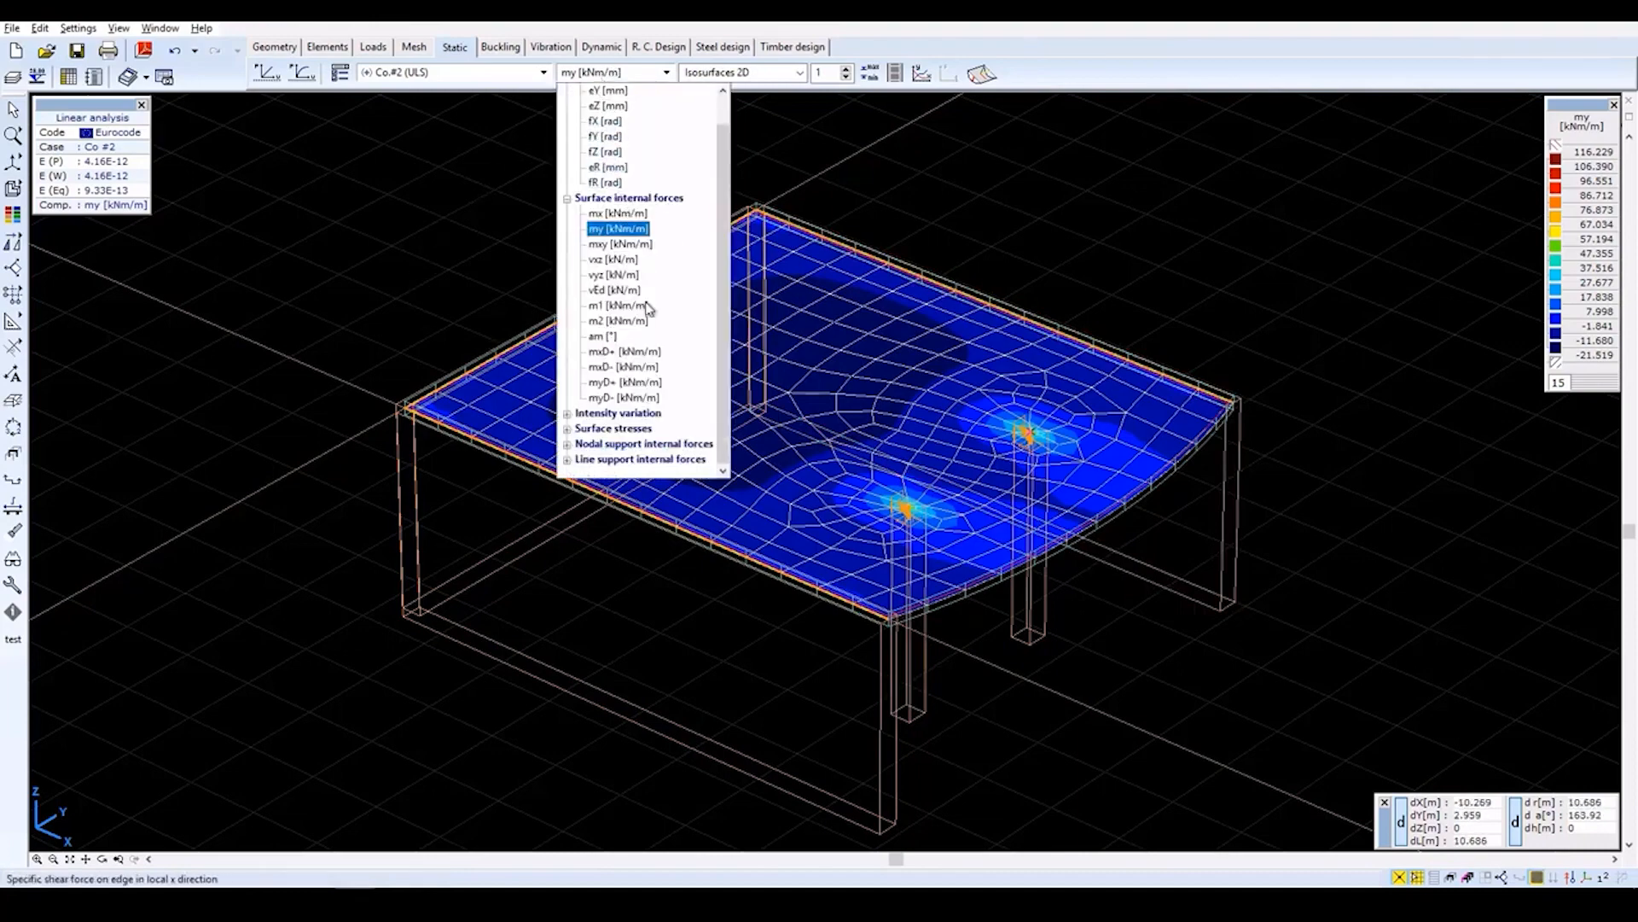
pyautogui.scroll(1, 647, 375)
pyautogui.scroll(-1, 647, 391)
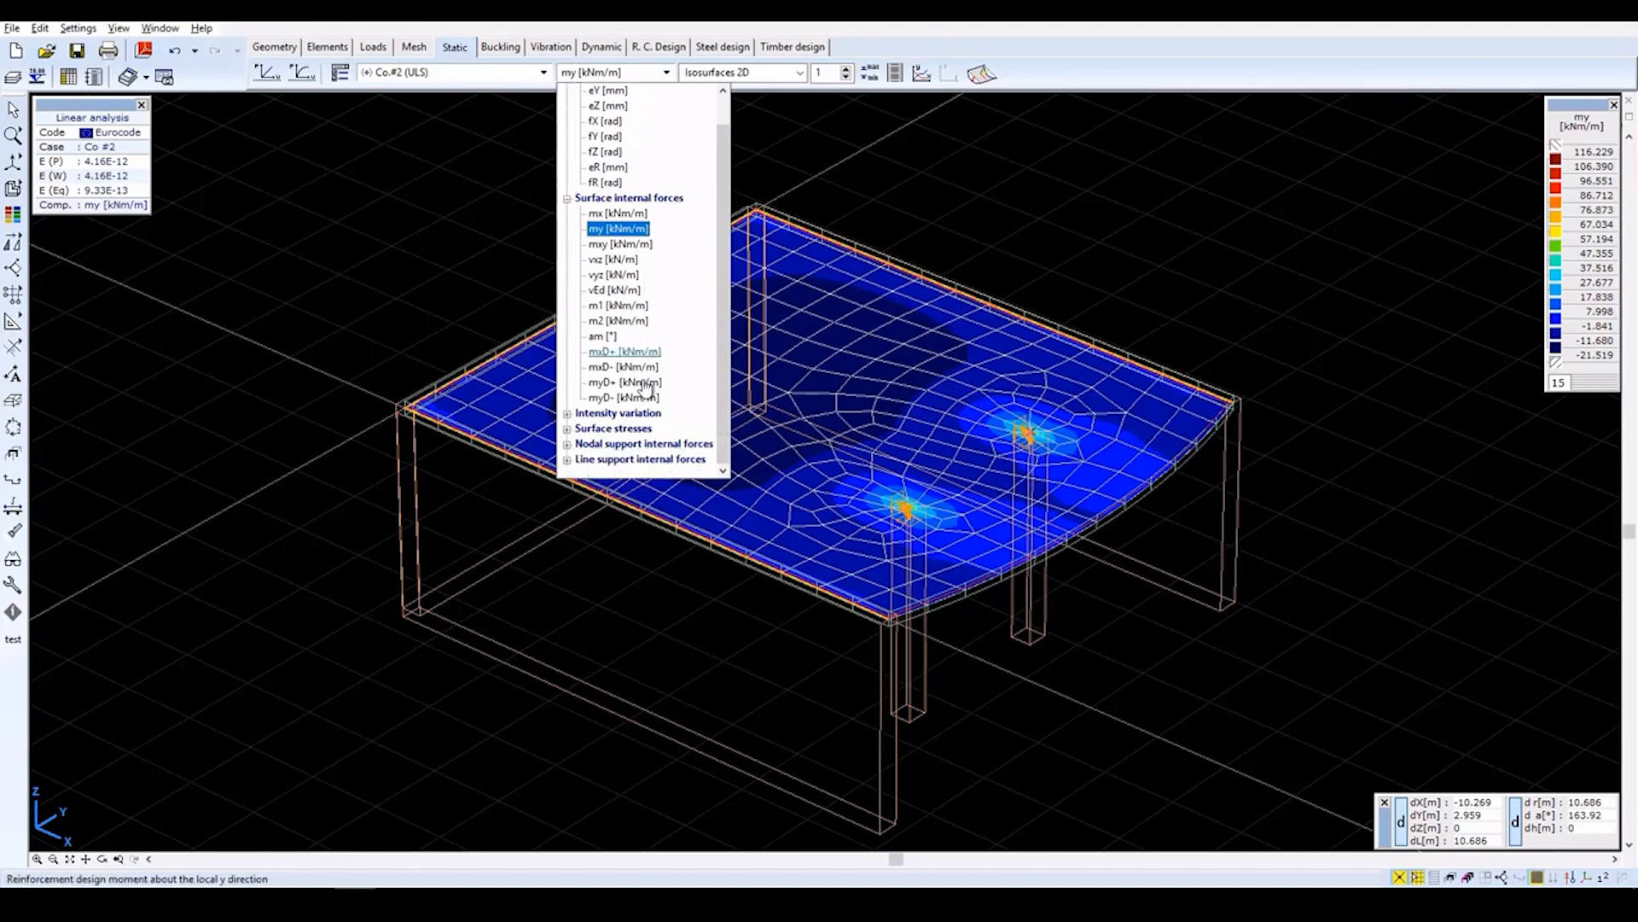
pyautogui.click(641, 460)
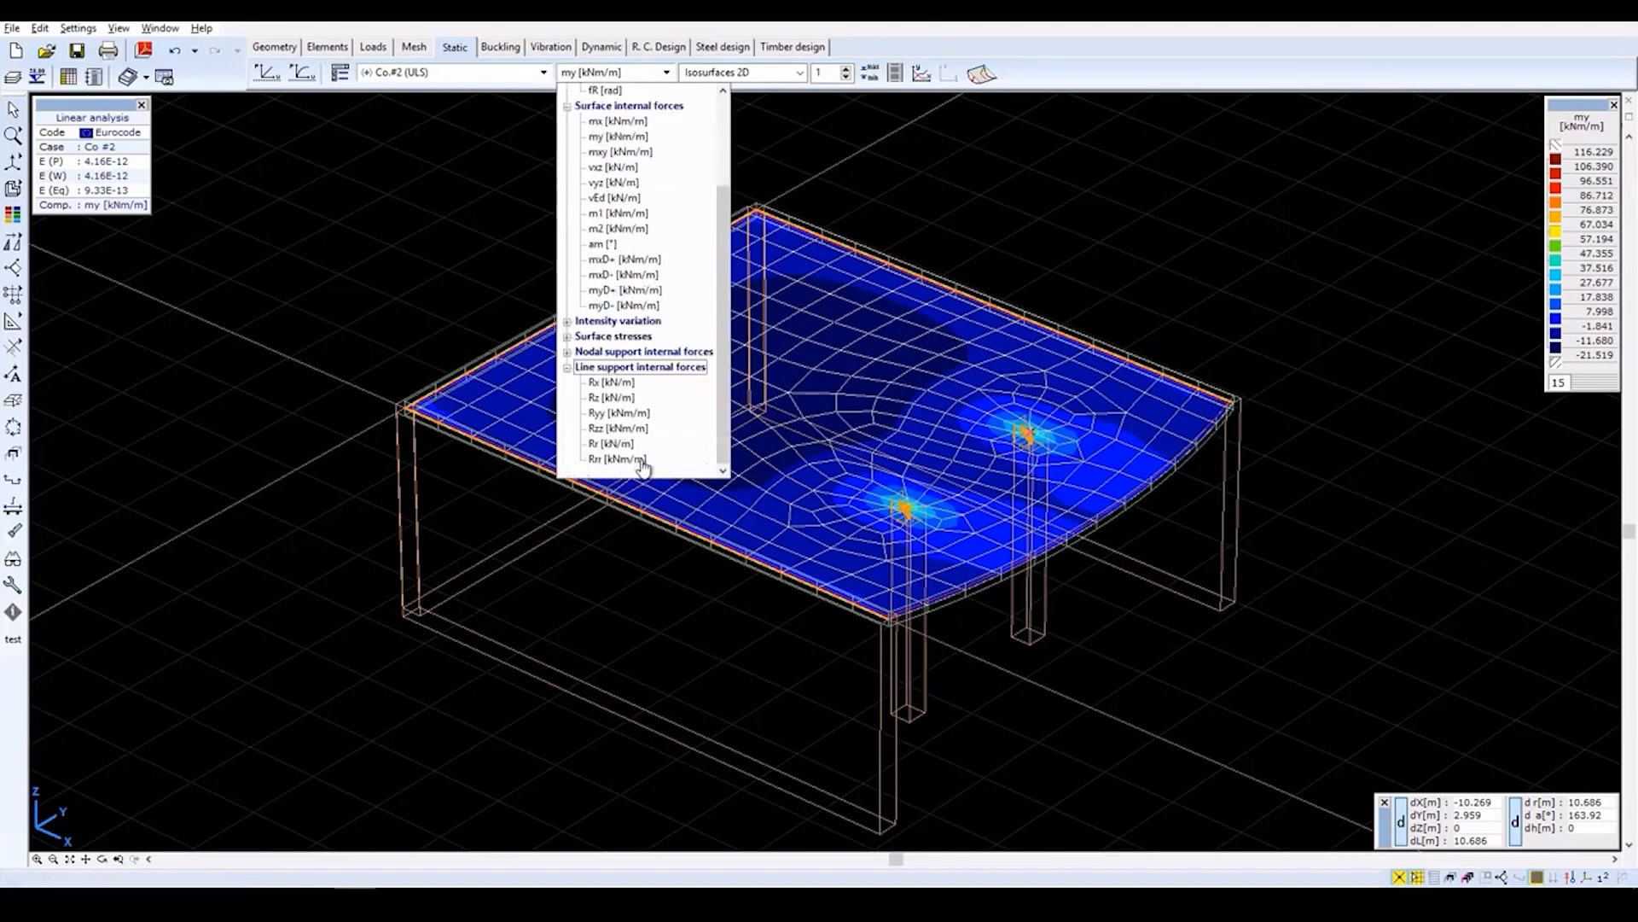
pyautogui.click(603, 397)
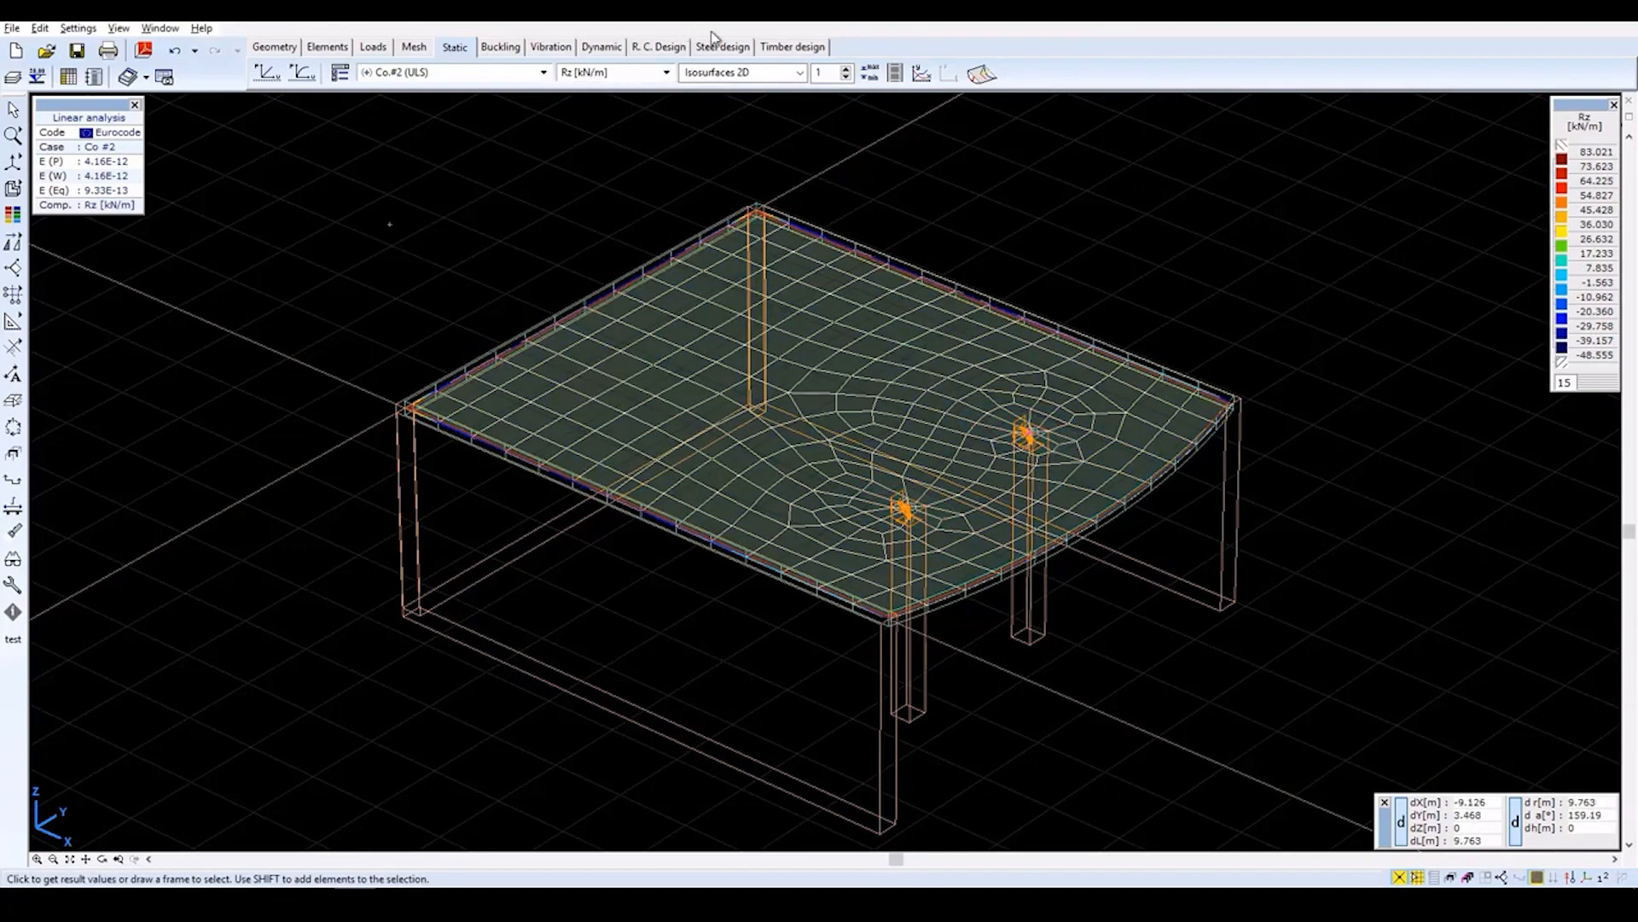
pyautogui.click(745, 74)
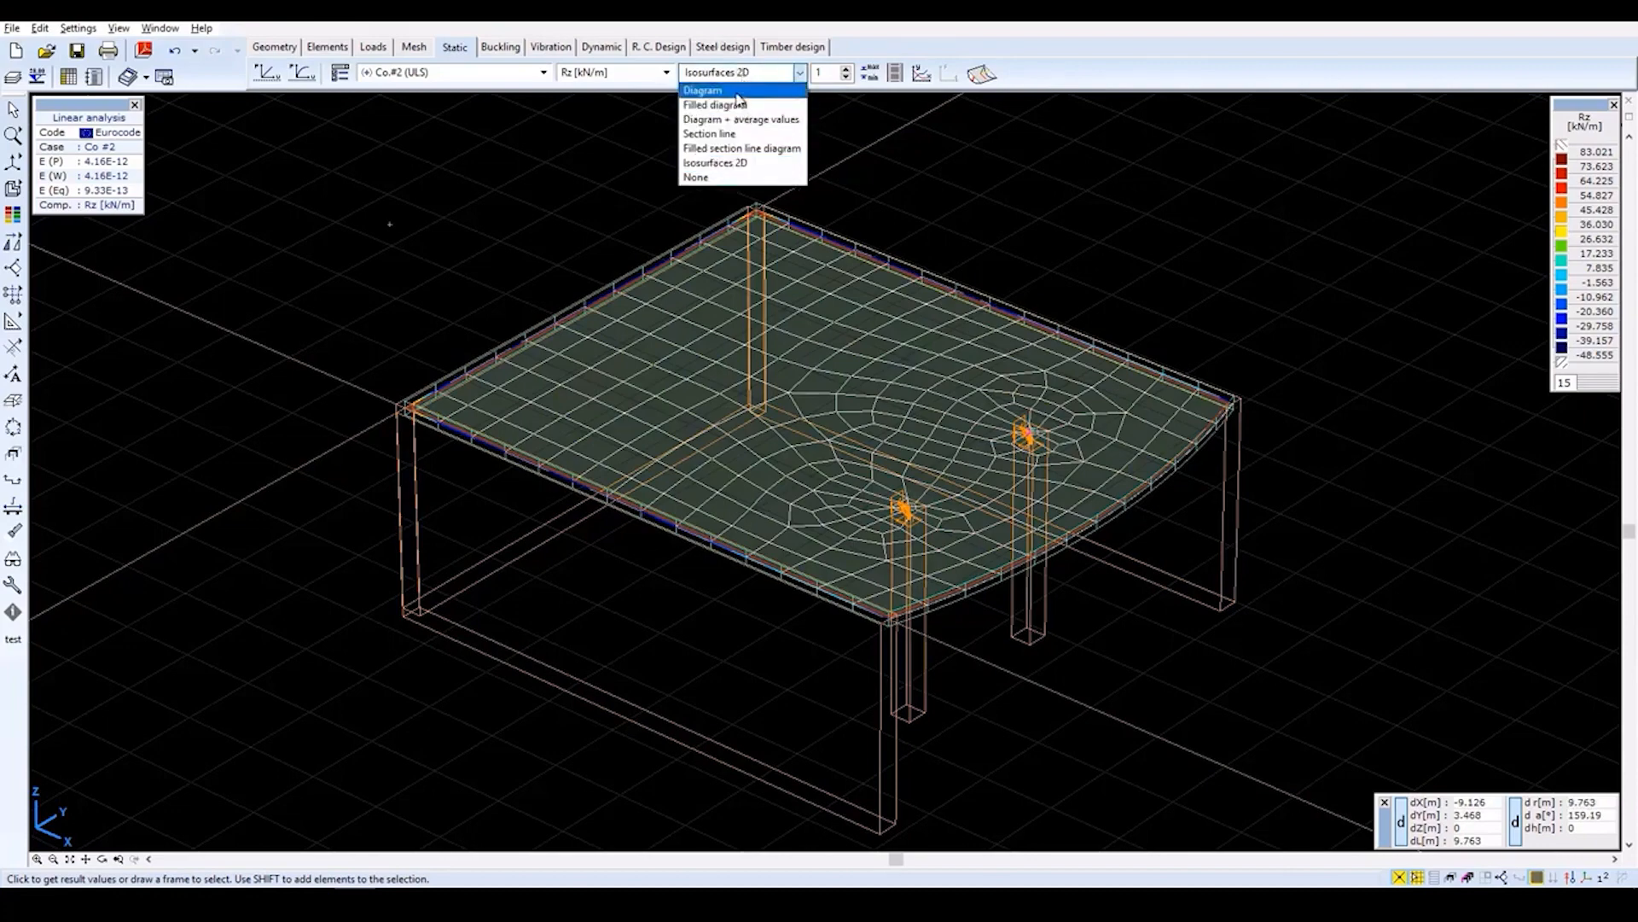
pyautogui.click(735, 92)
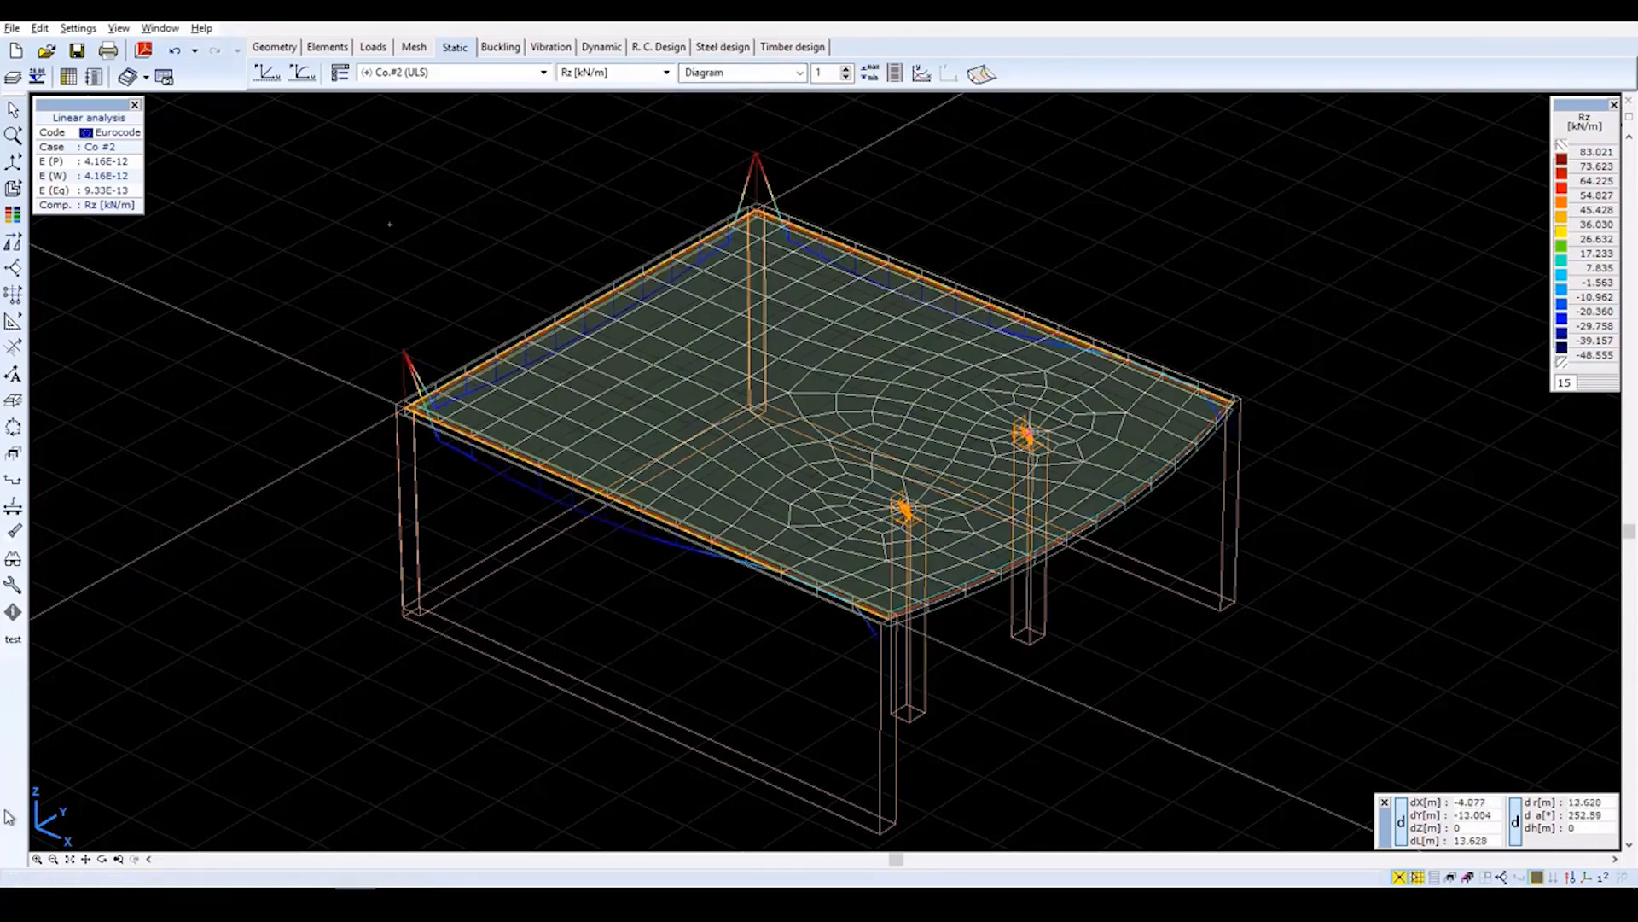
# Set the display parameters to write the Rz result values on the lines.
pyautogui.click(339, 74)
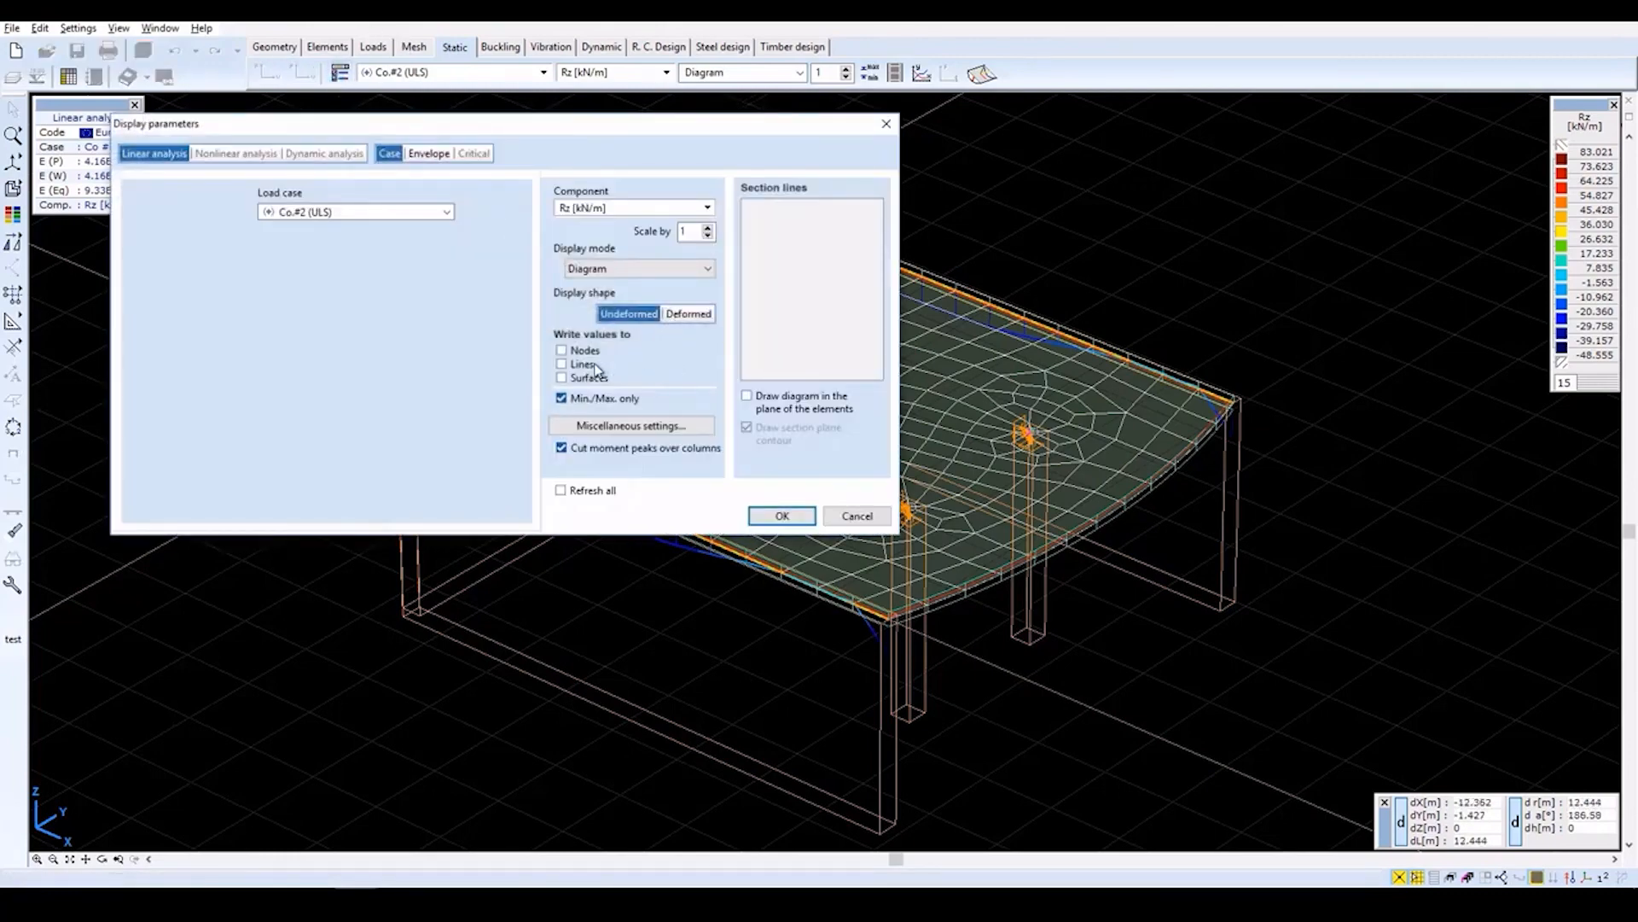
pyautogui.click(592, 367)
pyautogui.click(781, 516)
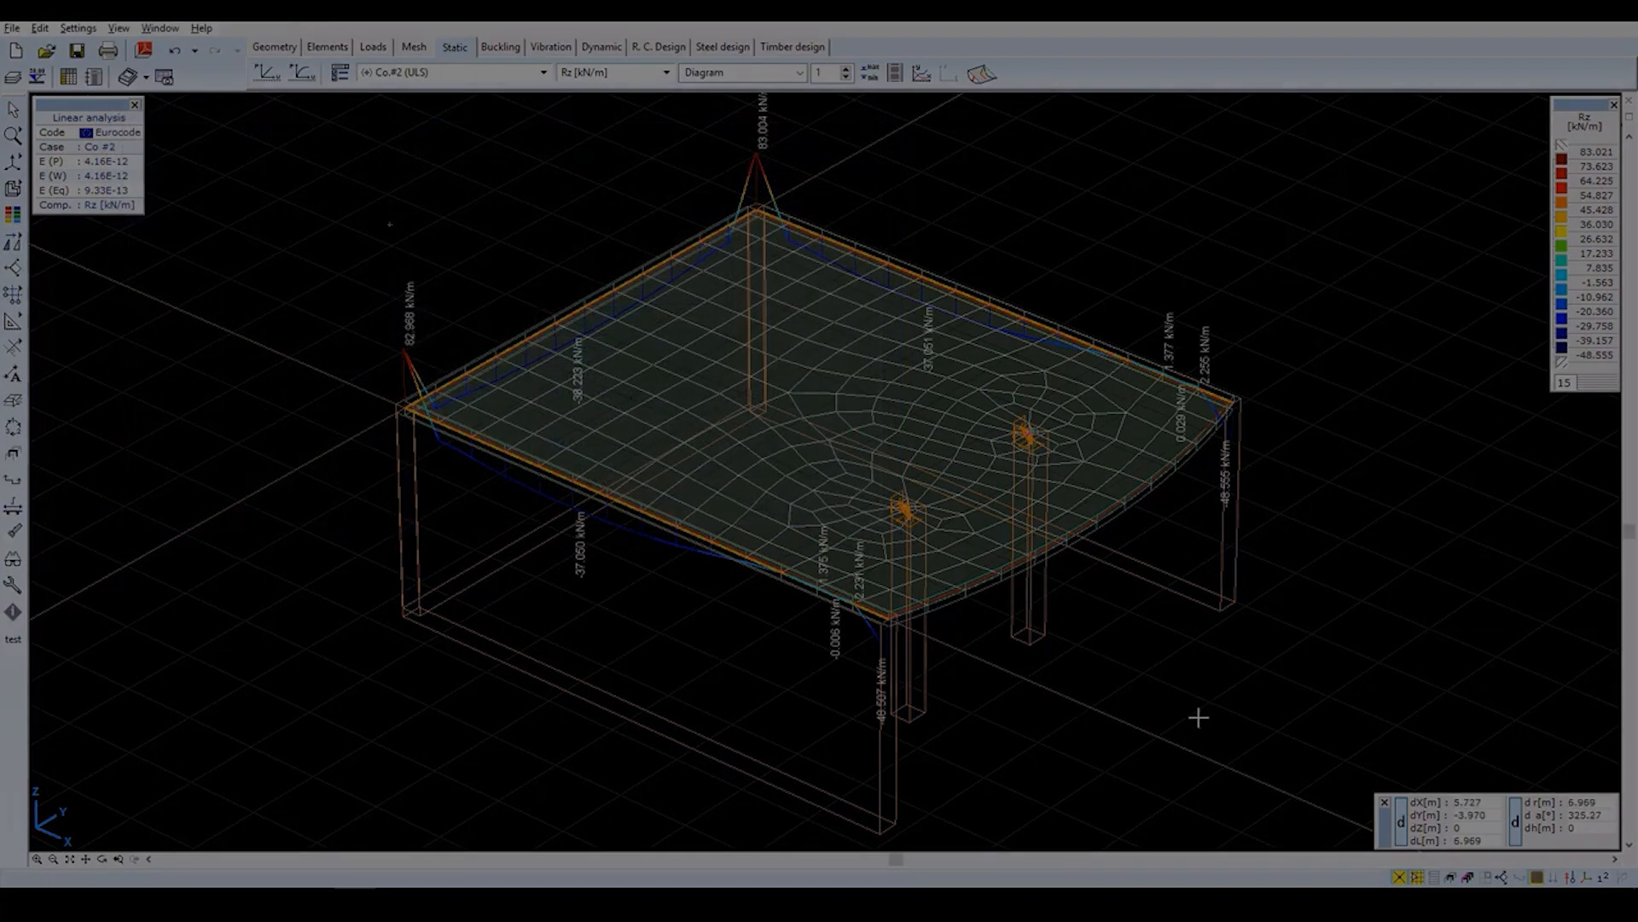